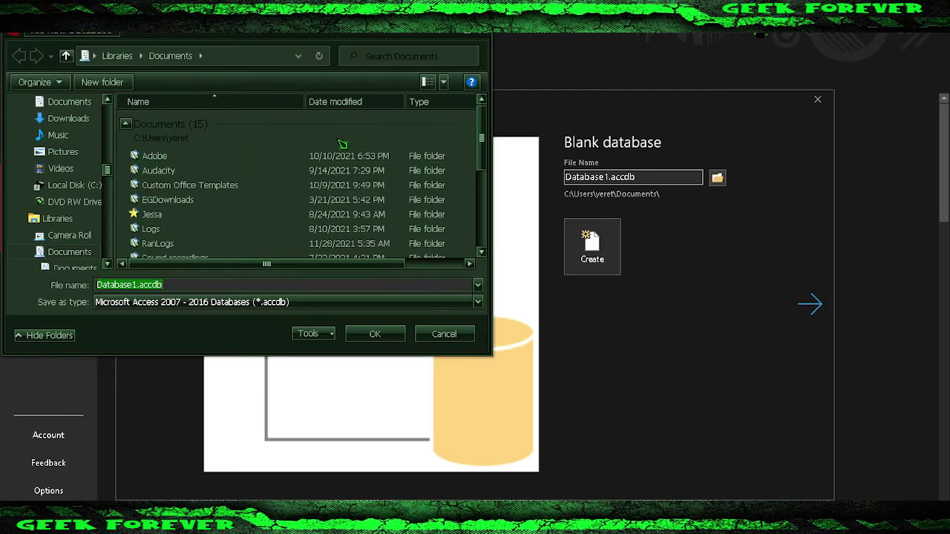
Choose the "Relational Database System using MS Access" folder on the Desktop as the new database's location.
scroll(112, 167, "up", 2)
scroll(110, 168, "up", 5)
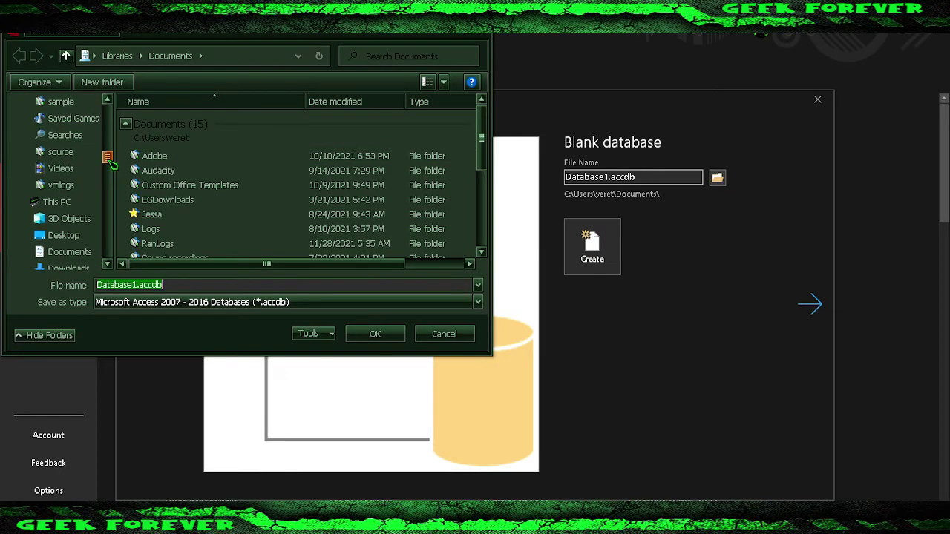
left_click(58, 124)
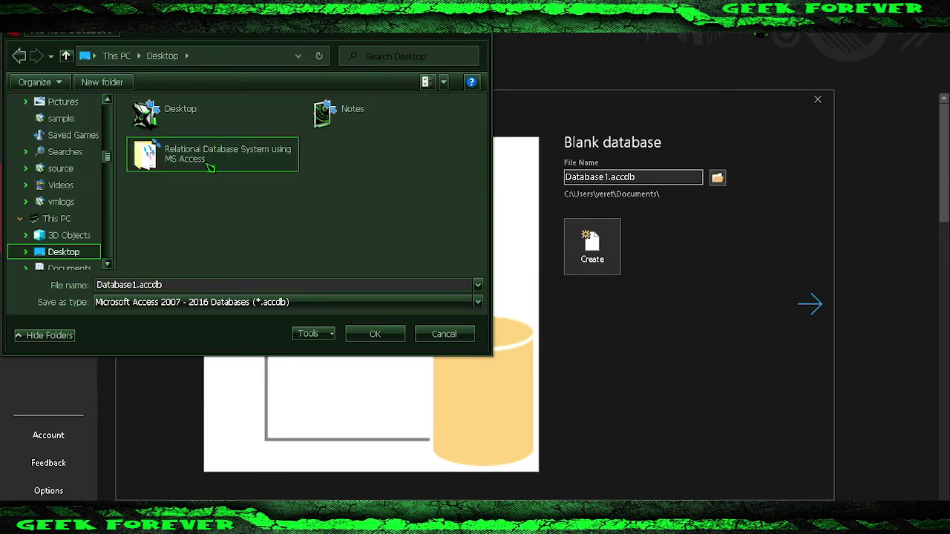
double_click(211, 165)
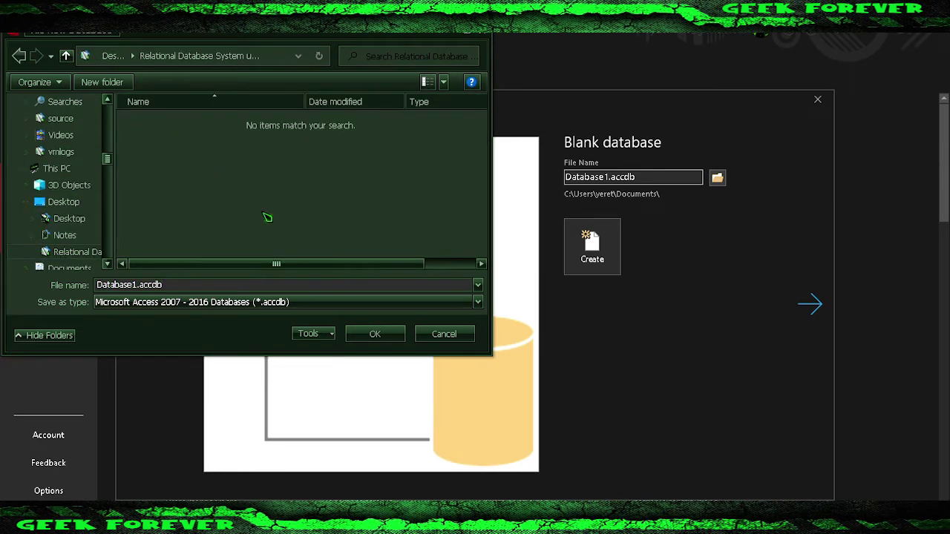
Set the new database's file type to Microsoft Access Databases (2000 format)(*.mdb).
double_click(135, 285)
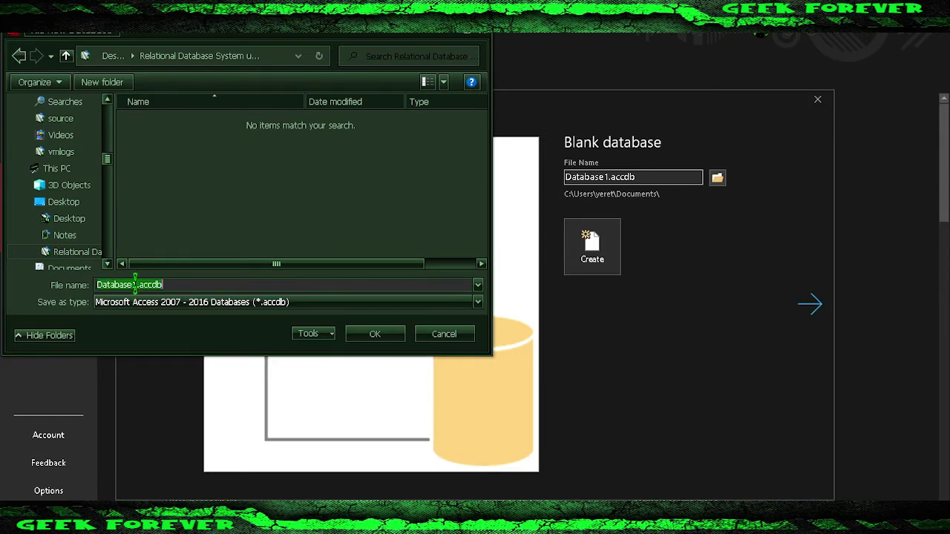
left_click(245, 303)
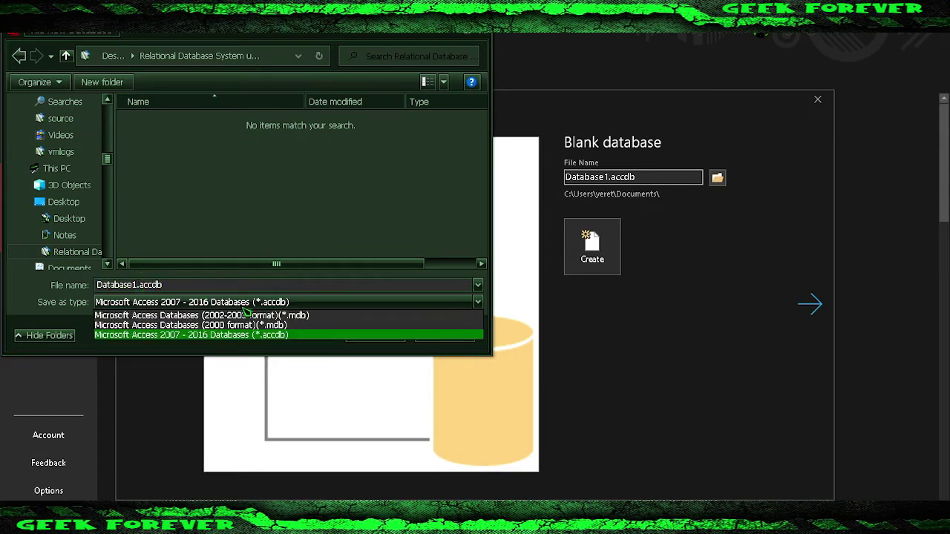
left_click(260, 325)
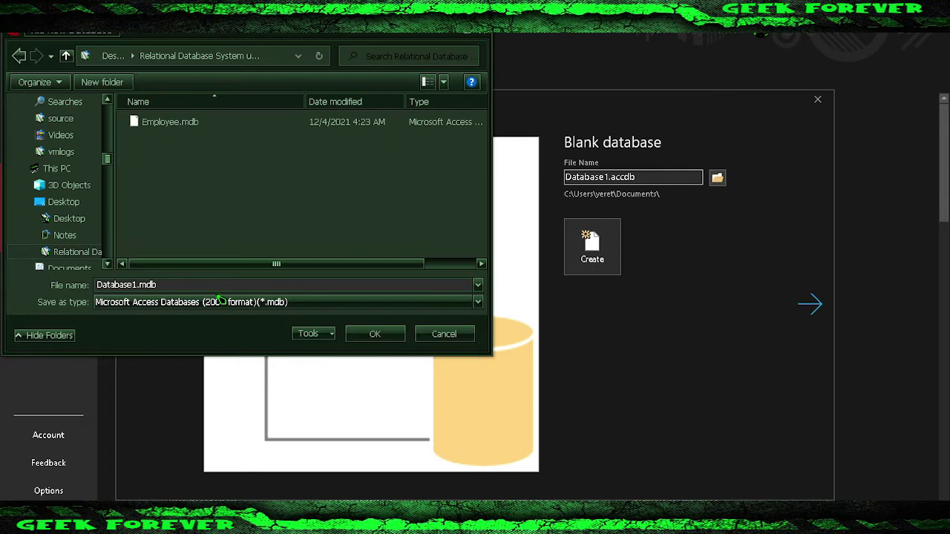
Name the blank database University.mdb and create it.
double_click(136, 284)
left_click(138, 285)
left_click_drag(137, 284, 74, 284)
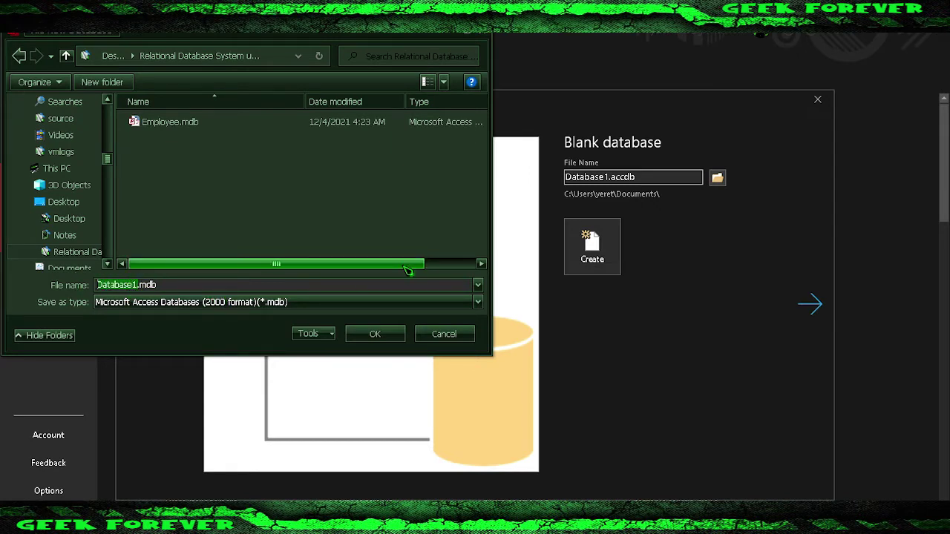
type("Un")
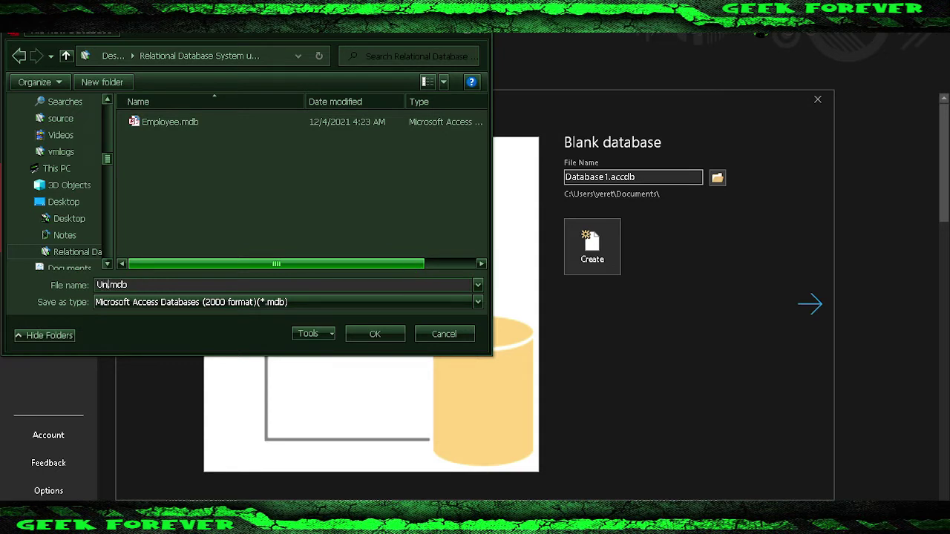
type("iversity")
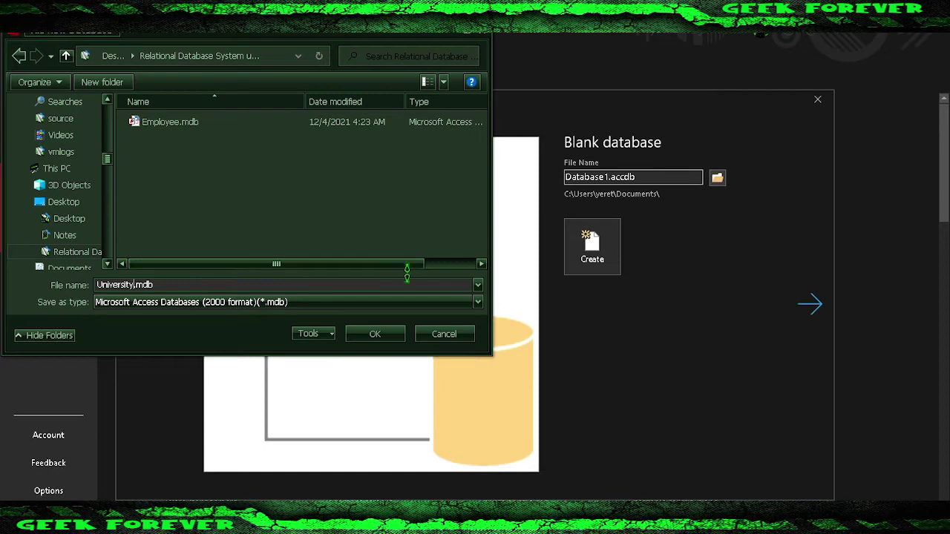
left_click(268, 285)
left_click(381, 335)
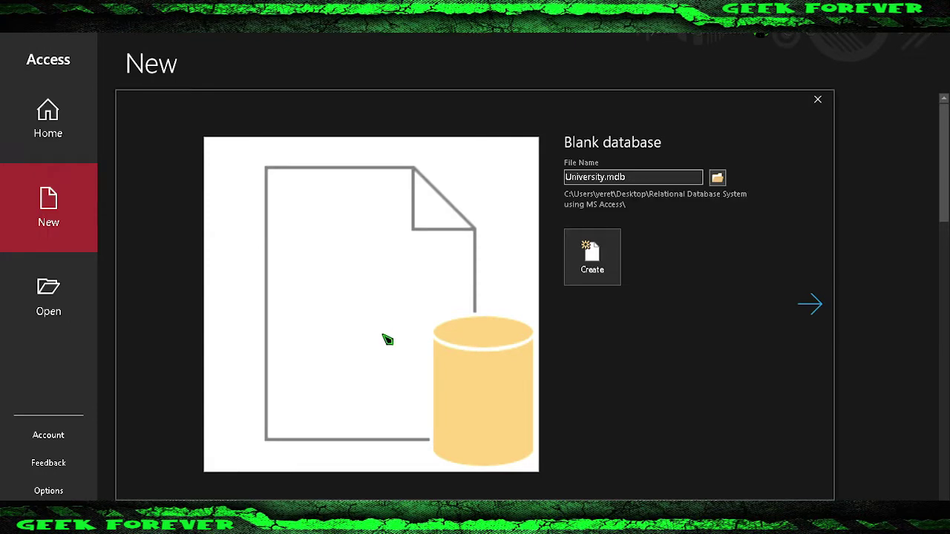
left_click(599, 261)
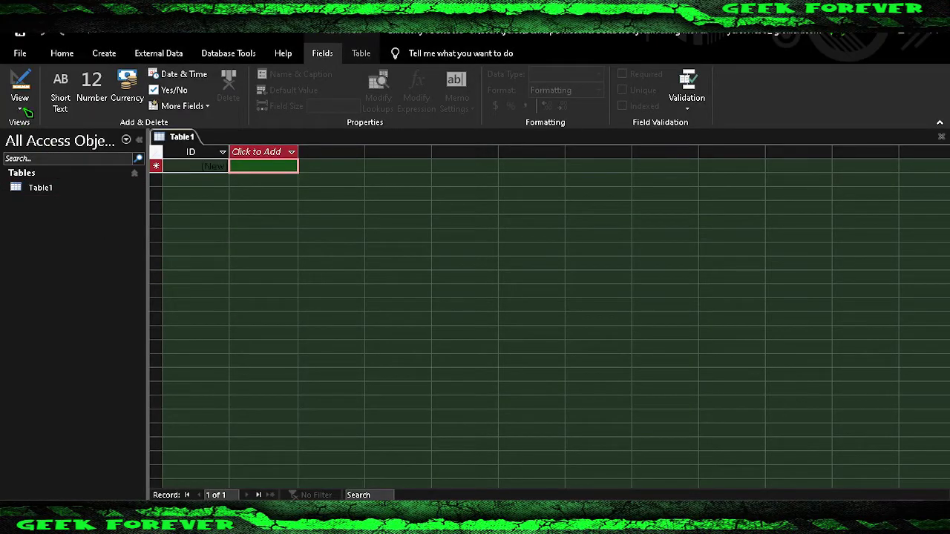
Switch the new table to Design View, saving it under the name DEPARTMENT.
left_click(24, 110)
left_click(44, 162)
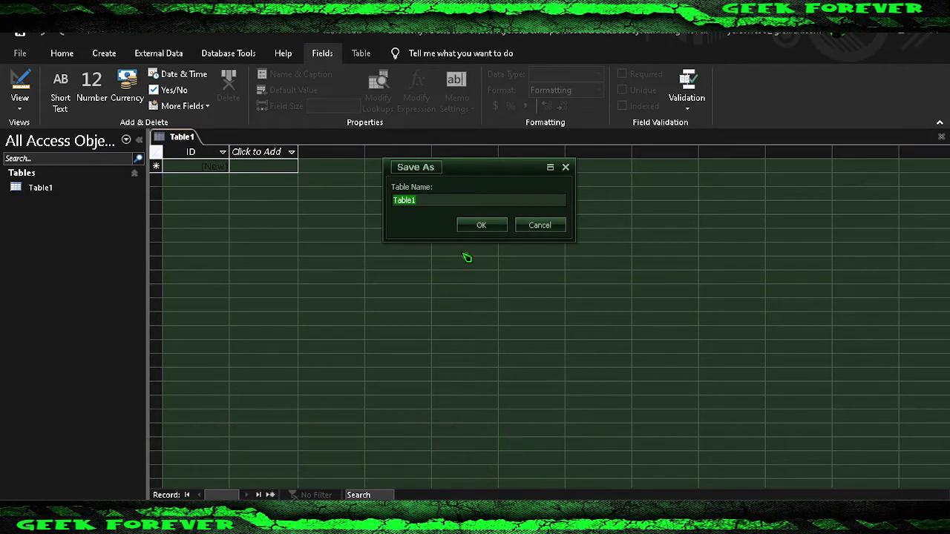
type("DEPARTMENT")
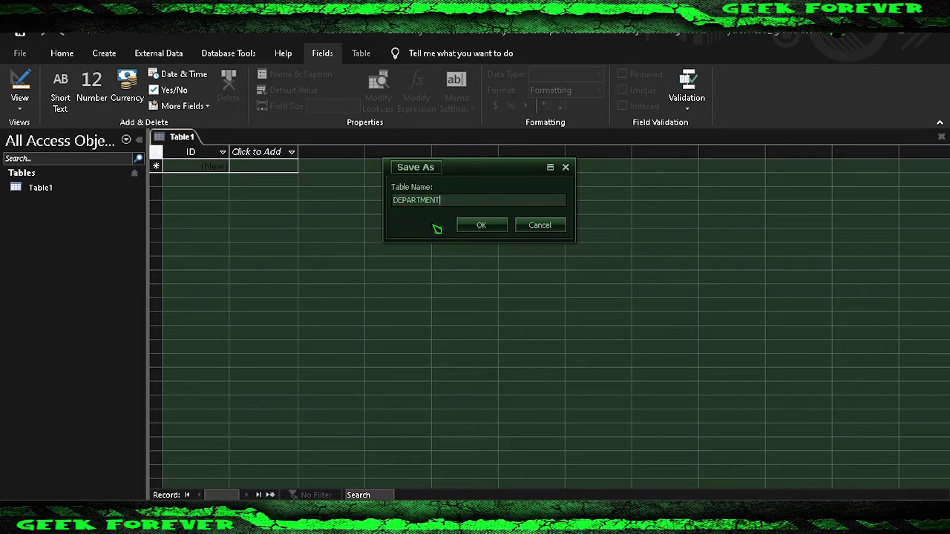
left_click(472, 229)
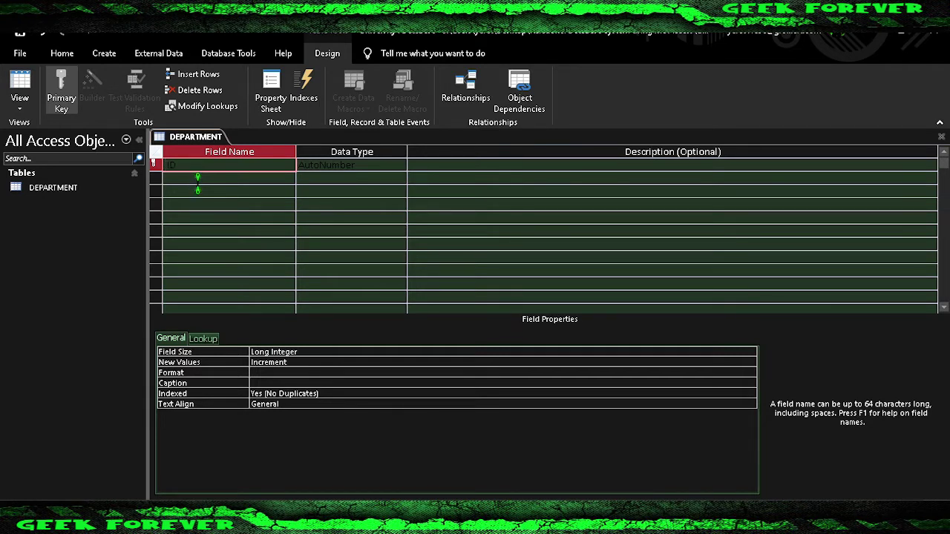
Rename the ID field to DEPARTMENT ID and set its data type to Short Text.
type("DePARTMENT")
left_click(230, 178)
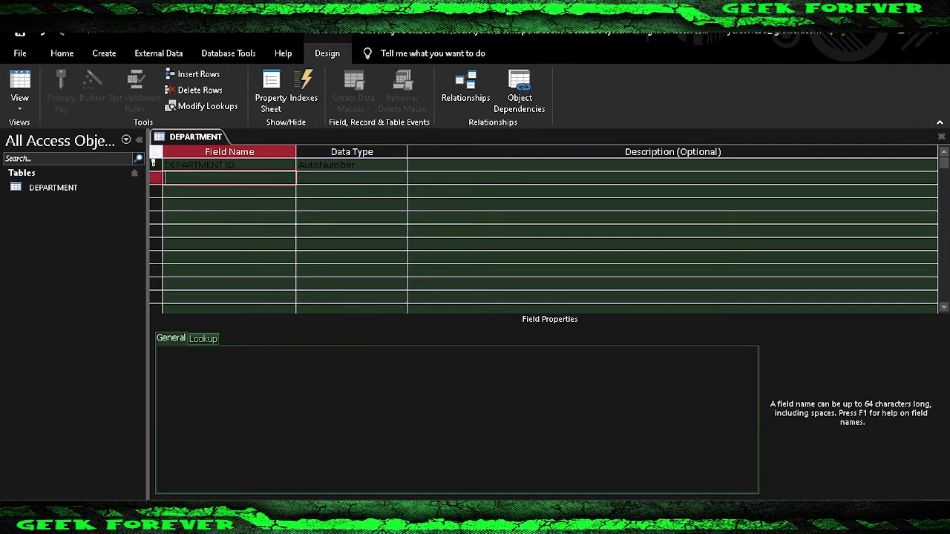
left_click(334, 169)
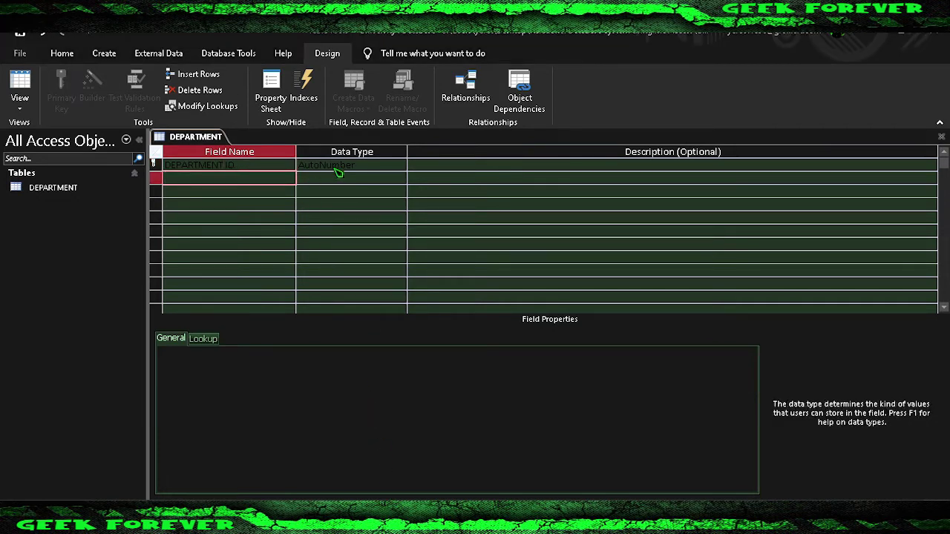
left_click(400, 165)
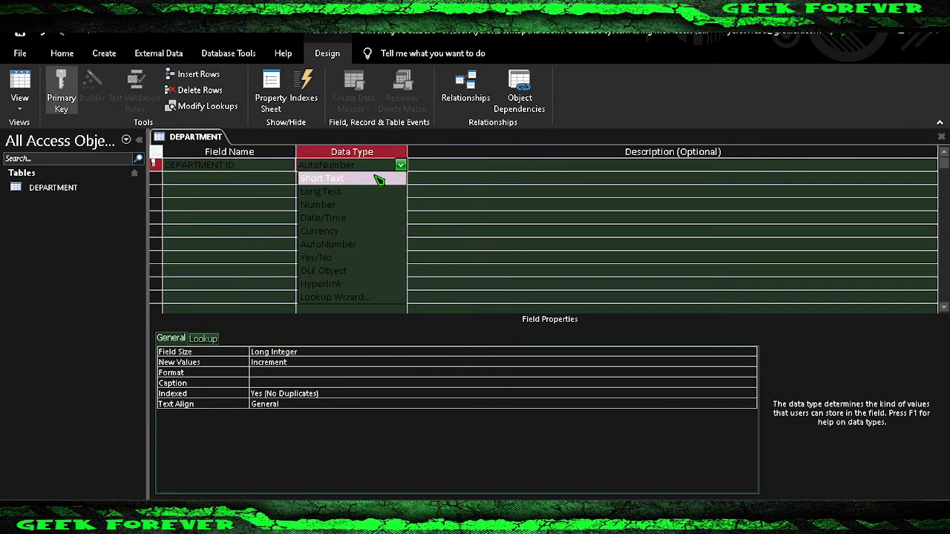
left_click(377, 180)
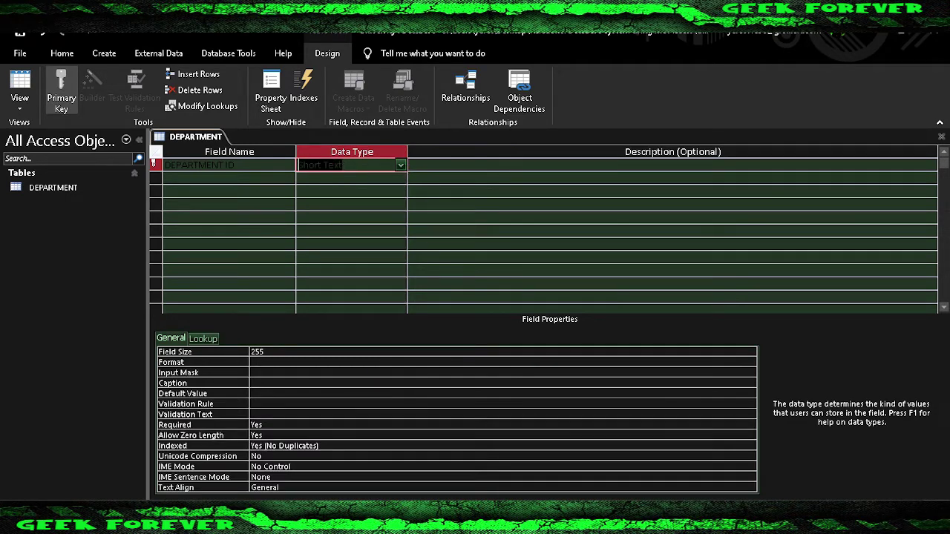
Add a DEPT NAME field with the Short Text data type below the primary key field.
left_click(231, 179)
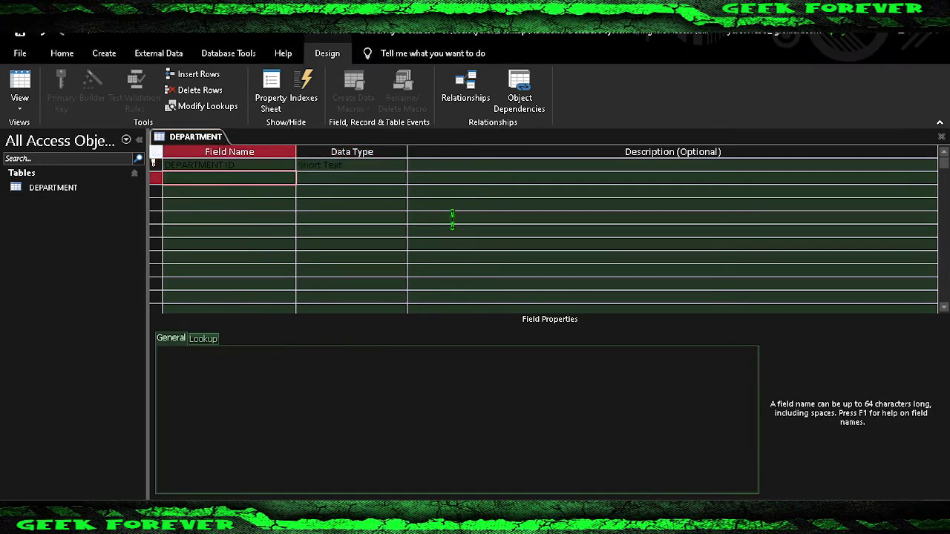
type("DEP")
key("BackSpace")
key("BackSpace")
type("PT NAME")
key("Tab")
Add two more Short Text fields, BUILDING and PHONE, to the DEPARTMENT table.
left_click(285, 191)
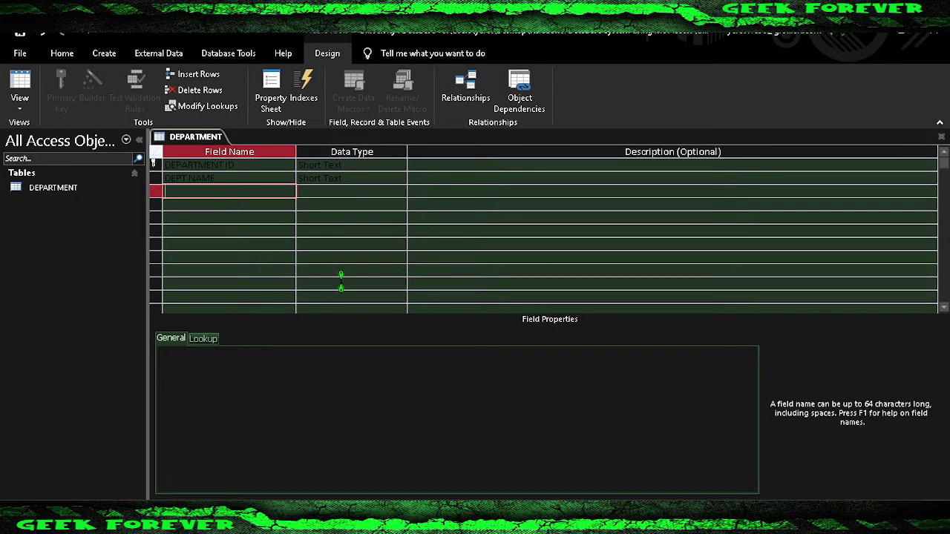
type("ILDING")
key("Tab")
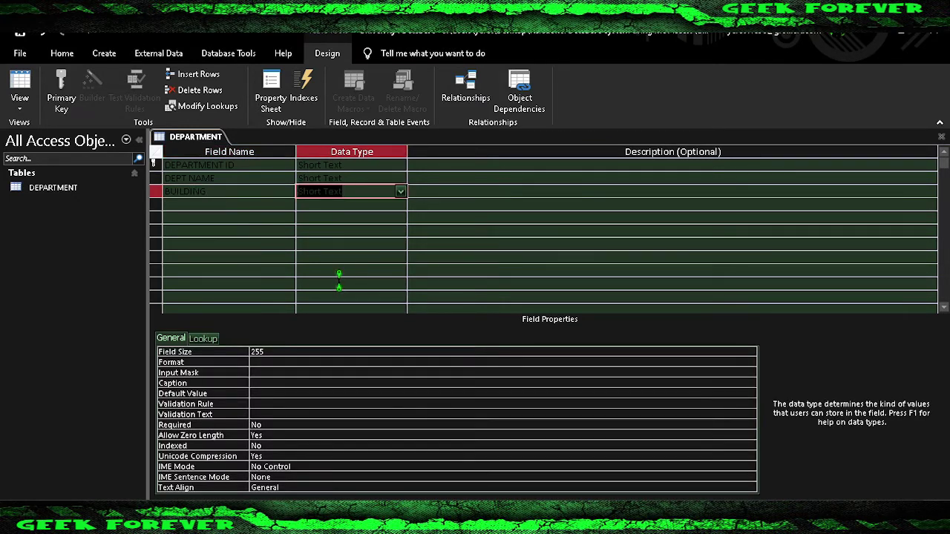
key("Tab")
key("Tab")
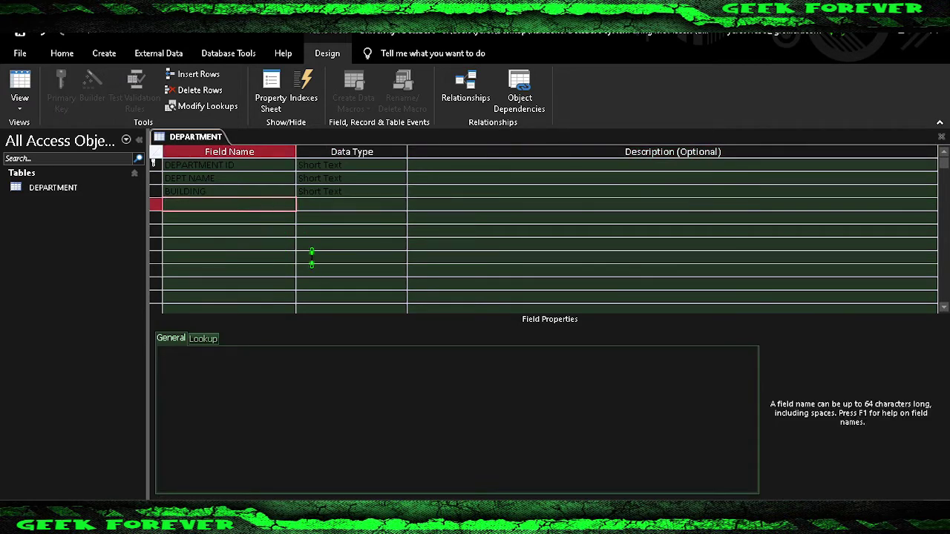
type("PHONE")
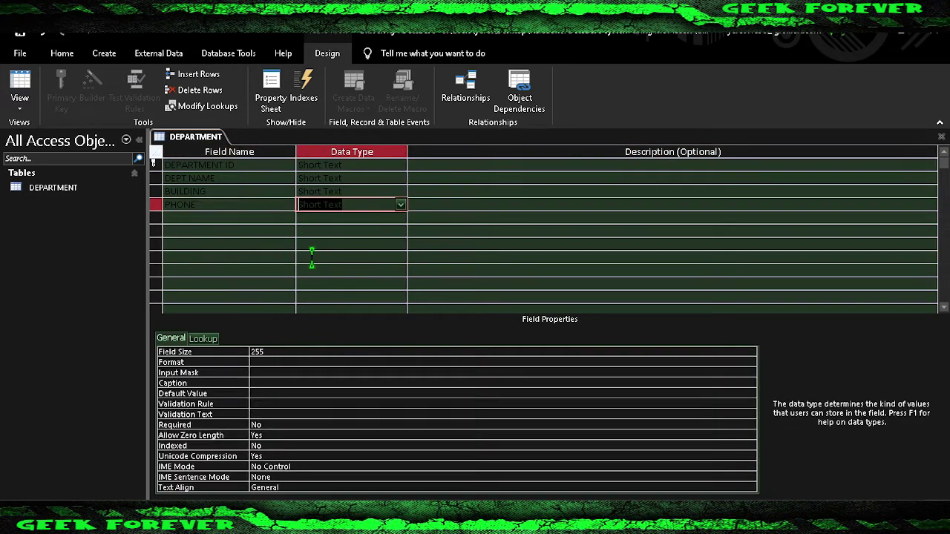
key("Tab")
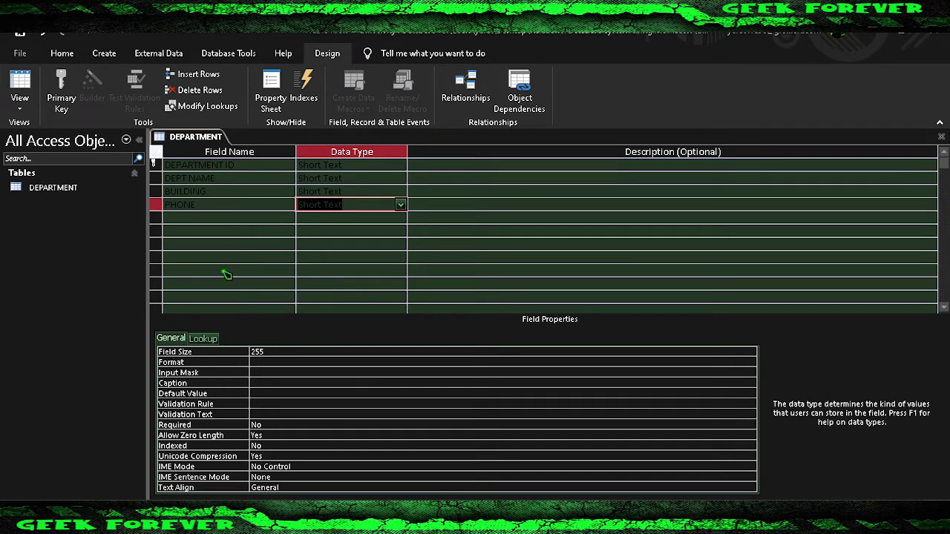
Shorten the primary key field's name to DEPT ID.
left_click(220, 165)
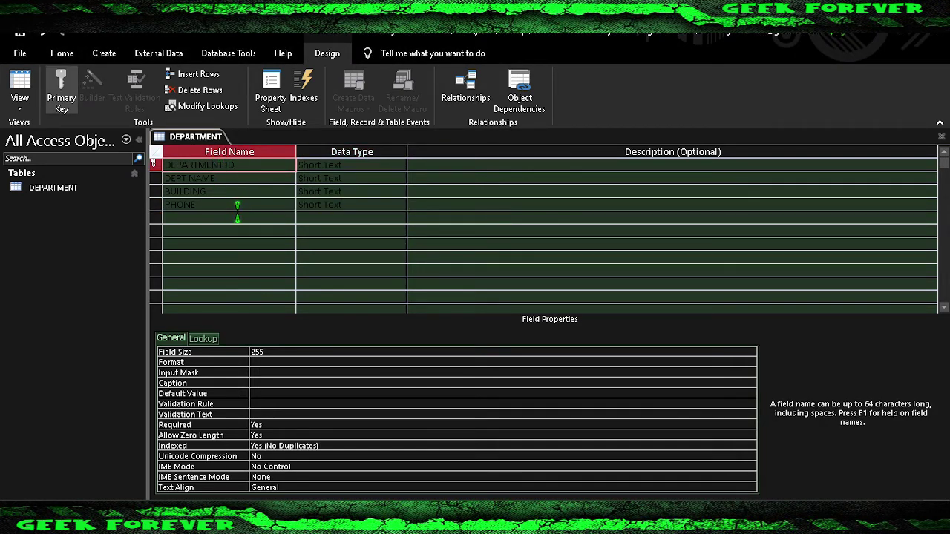
key("BackSpace")
key("BackSpace")
key("BackSpace")
key("BackSpace")
key("BackSpace")
key("BackSpace")
left_click(238, 216)
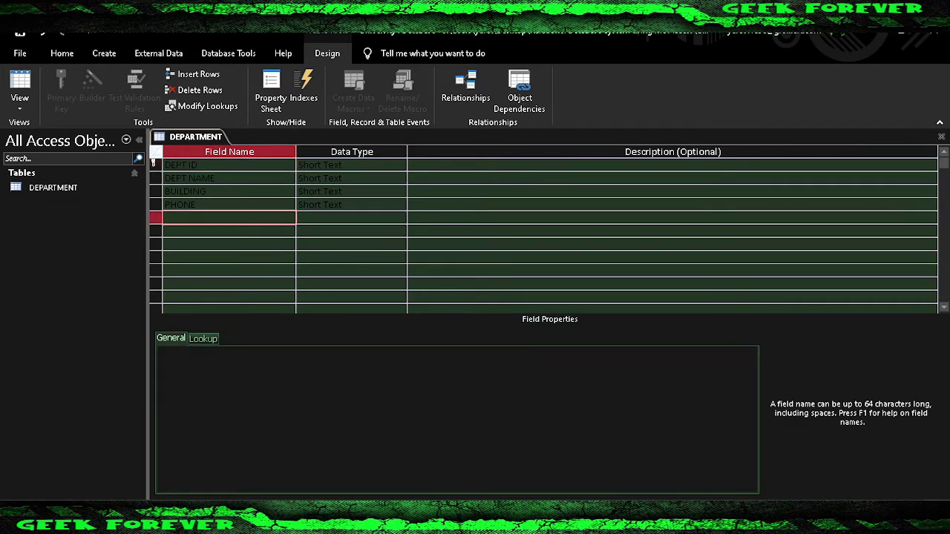
In Datasheet View, enter CSC and COMPUTER SCIENCE as the first record's DEPT ID and DEPT NAME, and widen the DEPT NAME column.
left_click(21, 111)
left_click(35, 132)
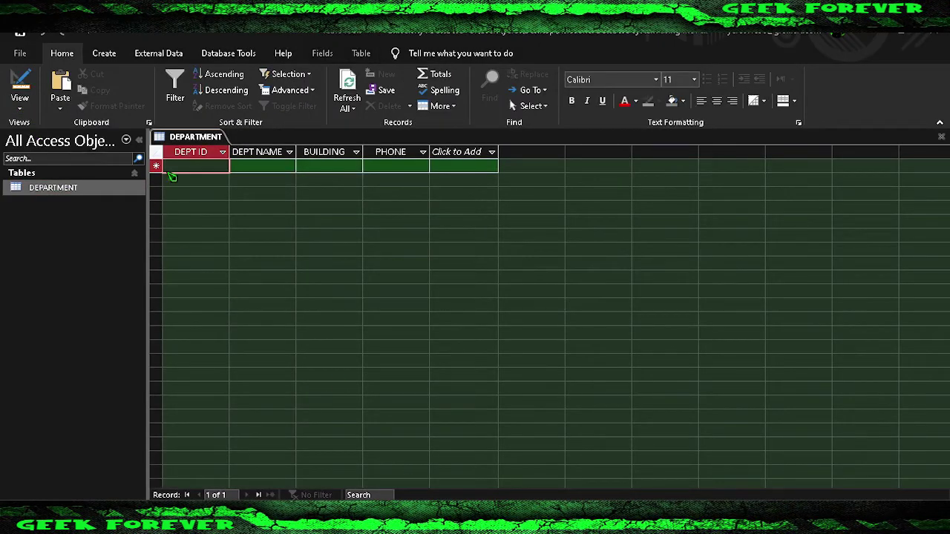
type("CSC")
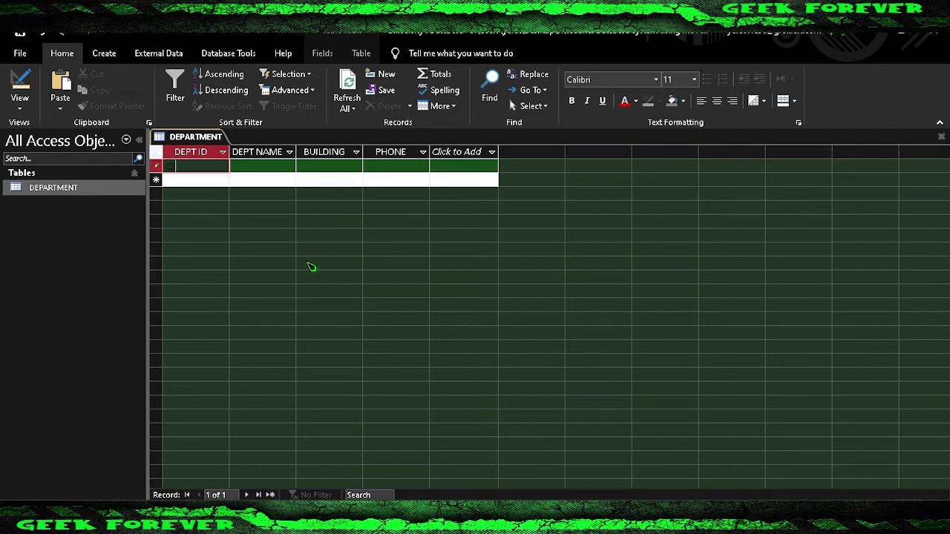
key("Tab")
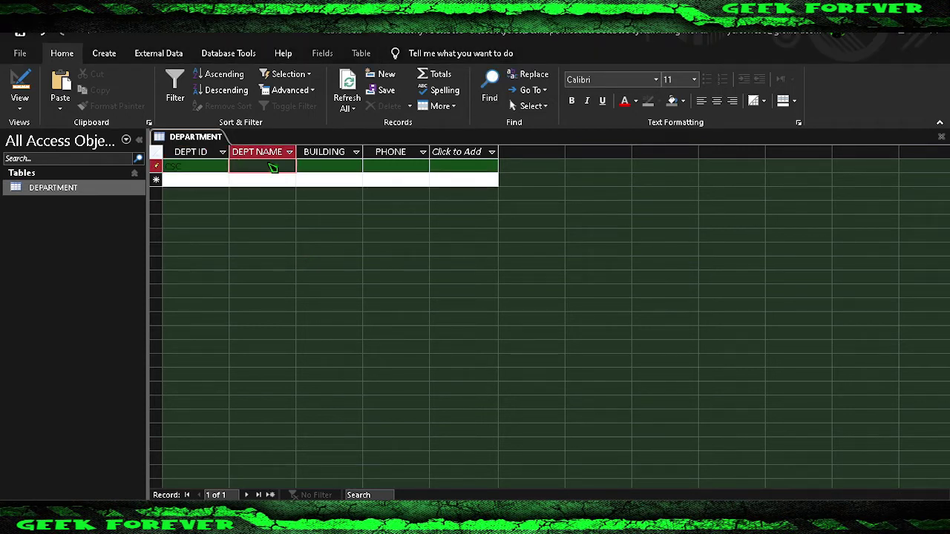
type("C")
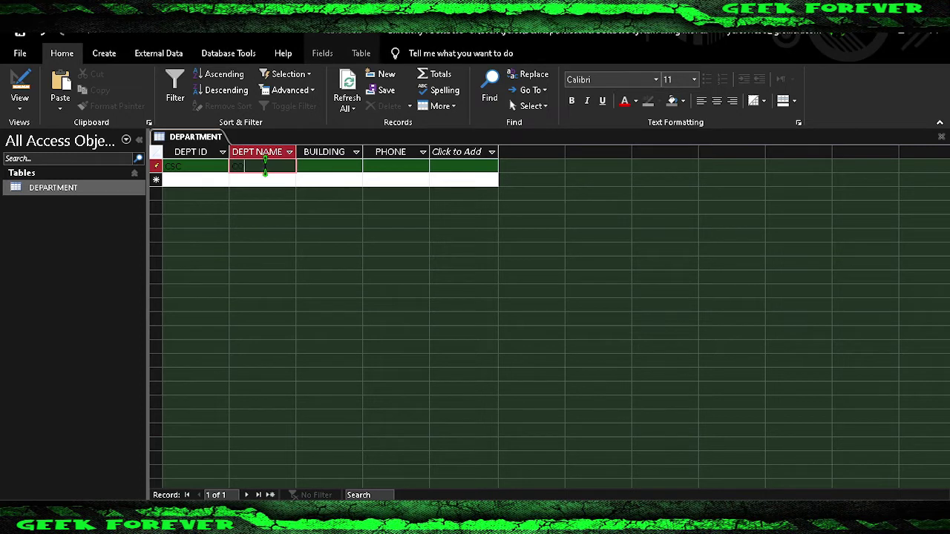
type("OMPUTER SCIENCE")
left_click(274, 180)
left_click_drag(295, 152, 325, 153)
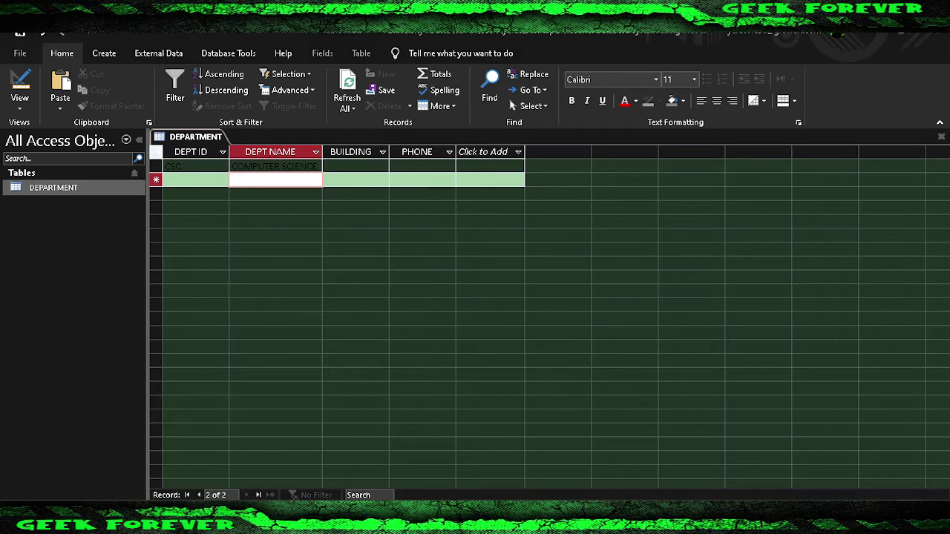
Complete the CSC record with TYLER as the building and the department's phone number.
left_click(349, 171)
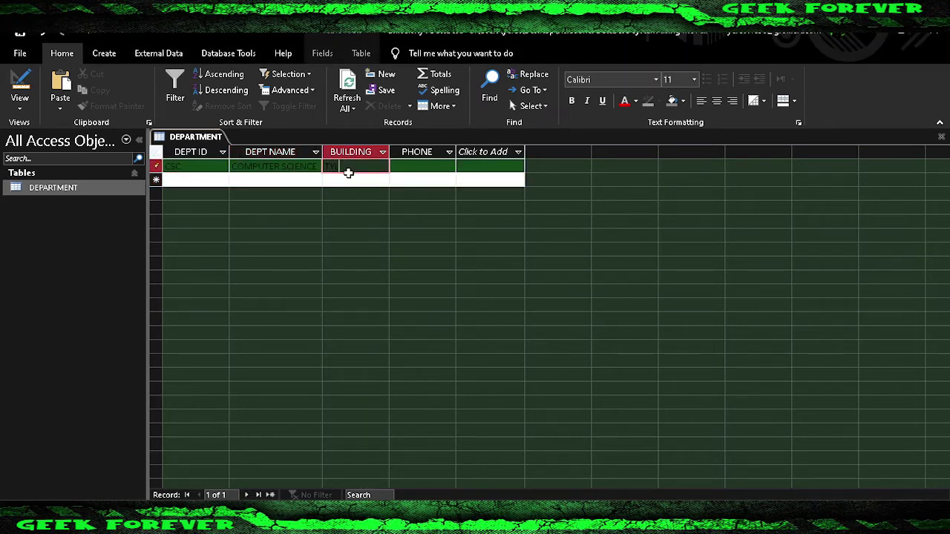
key("Tab")
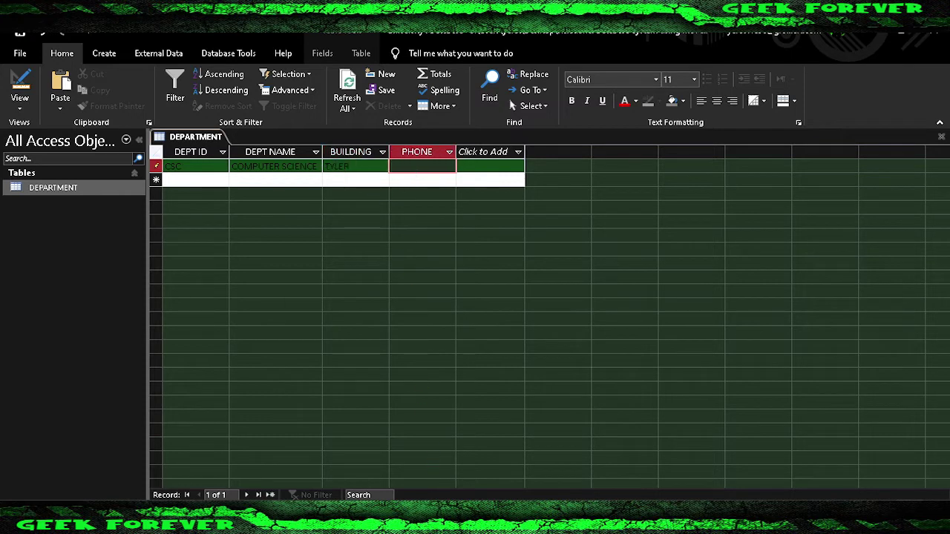
type("374-7700")
left_click(215, 178)
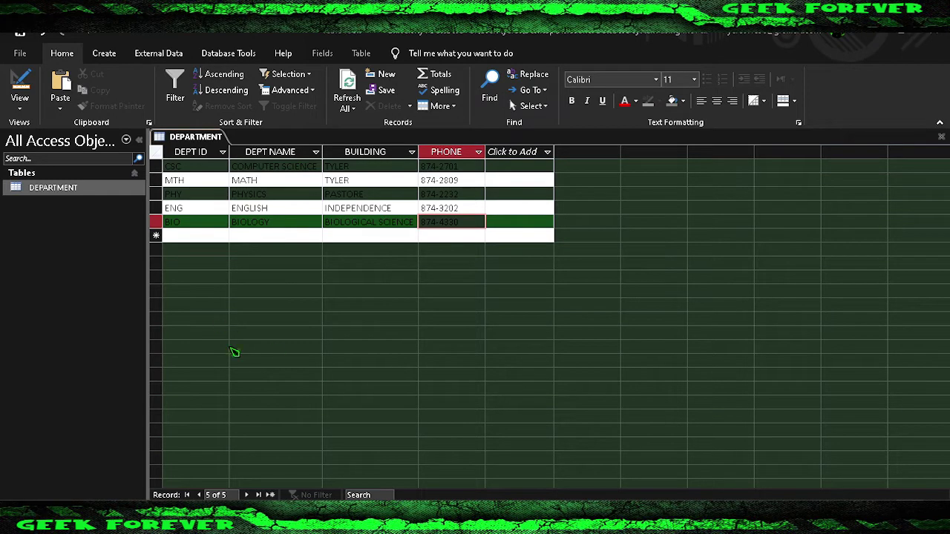
Create a new table and switch it to Design View, saving it under the name FACULTY.
left_click(105, 56)
left_click(83, 90)
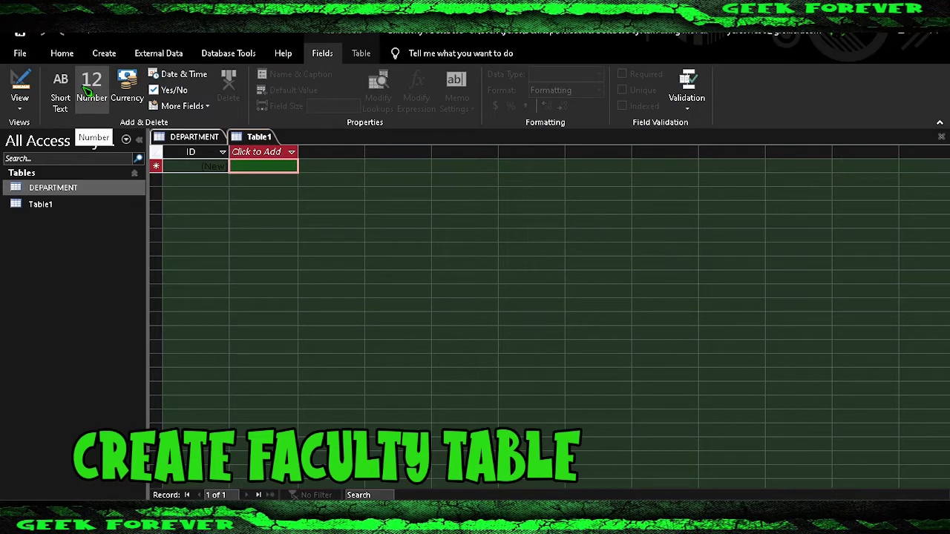
left_click(19, 107)
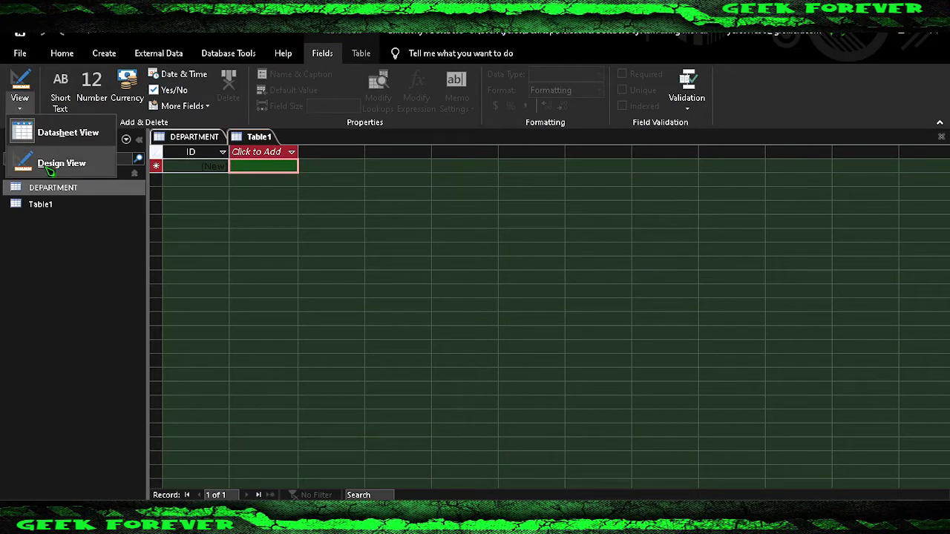
left_click(62, 163)
type("FACULTY")
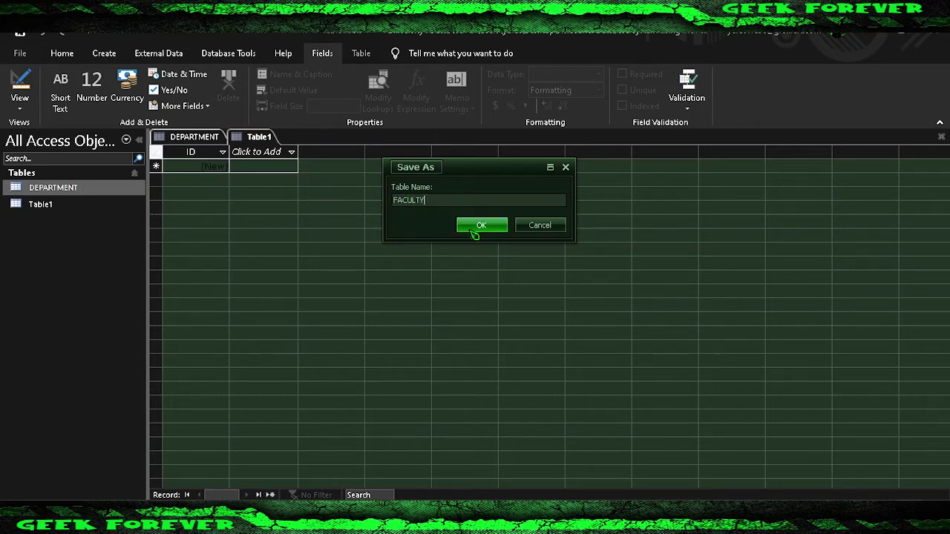
left_click(481, 225)
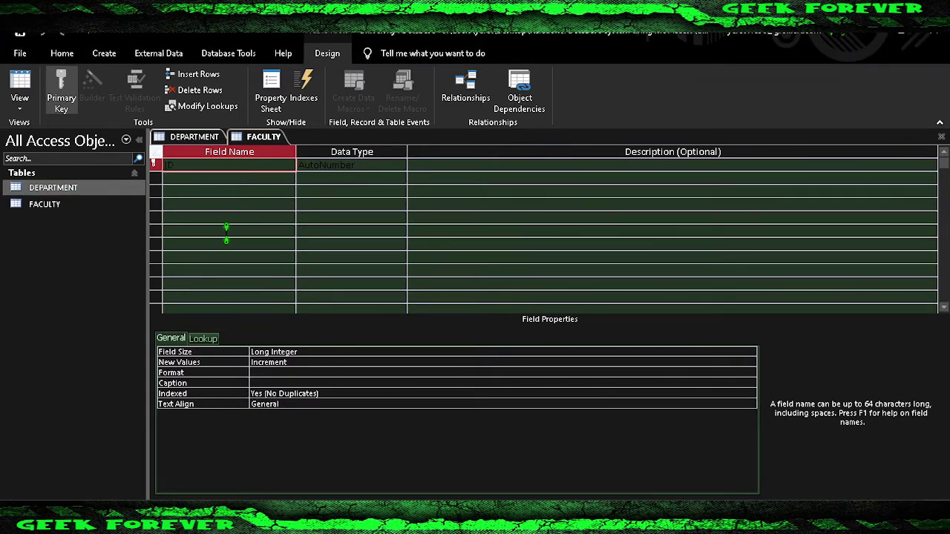
Name the FACULTY table's primary key field FAC ID and set its data type to Short Text.
type("FAC_ID")
key("Tab")
left_click(400, 165)
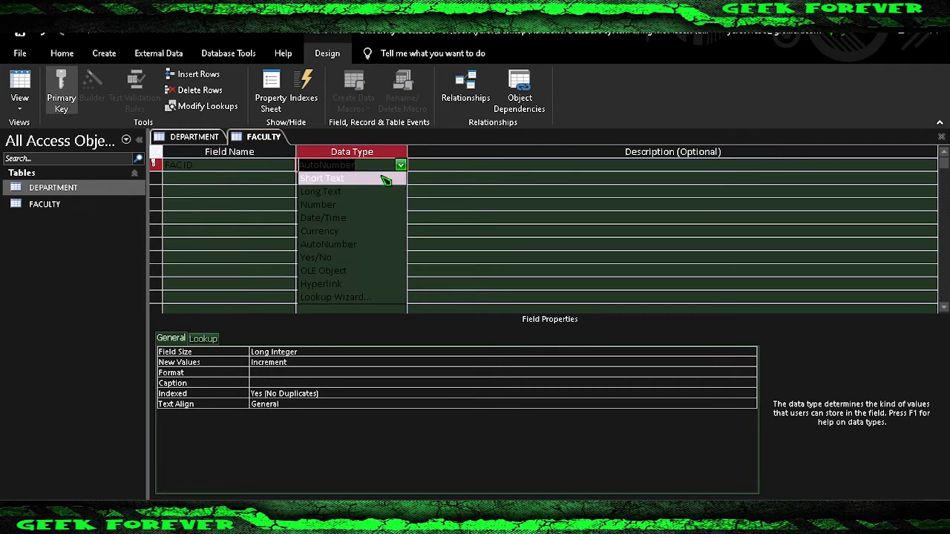
left_click(360, 178)
Add LAST NAME and FIRST NAME fields to the FACULTY table, both as Short Text.
left_click(260, 179)
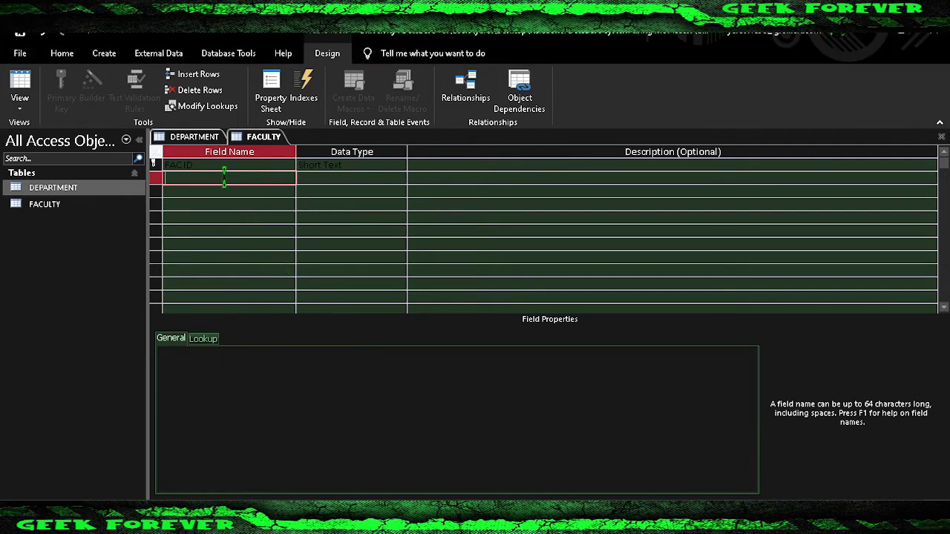
type("LAST NAME")
key("Tab")
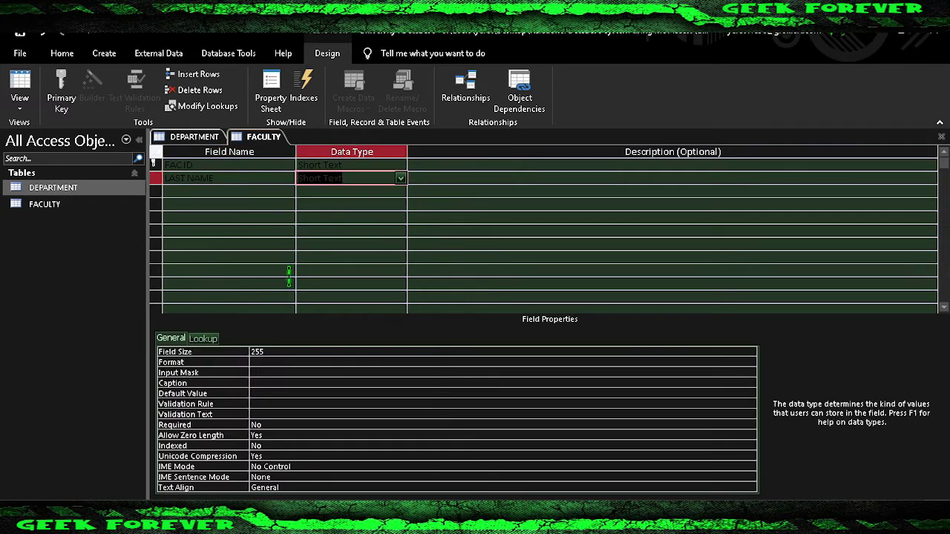
left_click(215, 192)
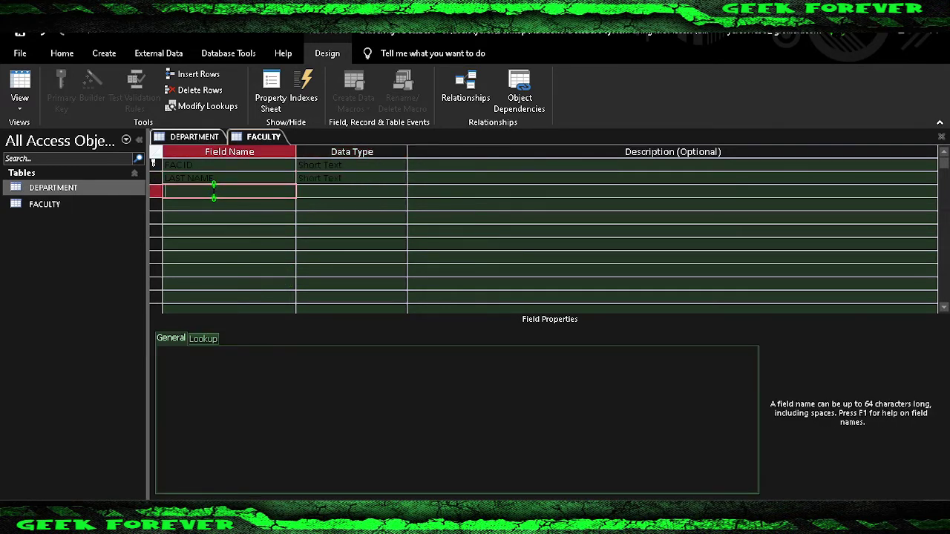
type("ST NAME")
key("Tab")
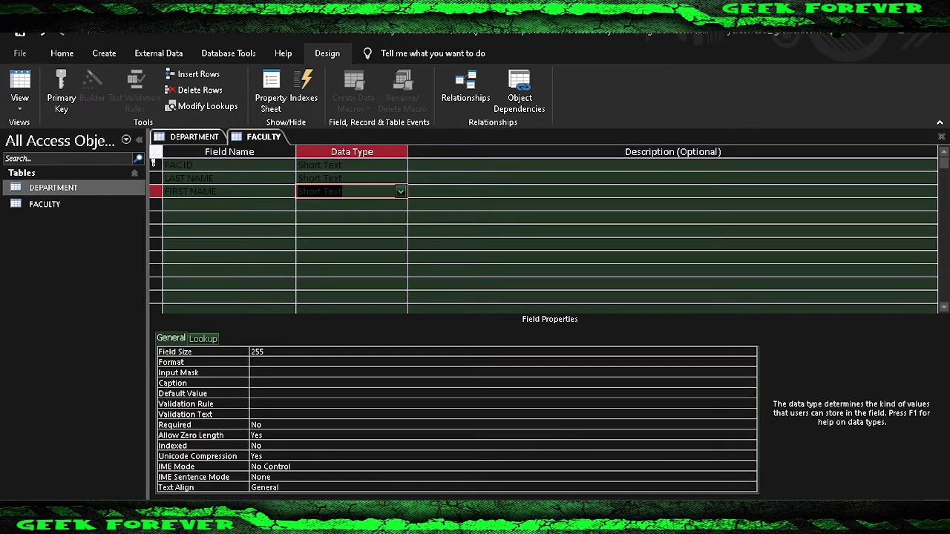
Add a Short Text field named DEPT below FIRST NAME in the FACULTY table.
left_click(195, 205)
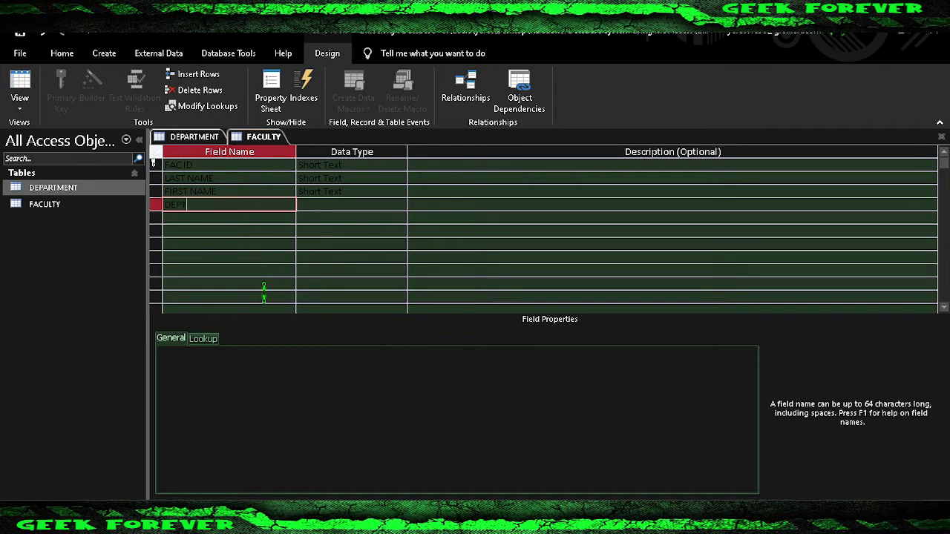
type("DEPT")
key("Tab")
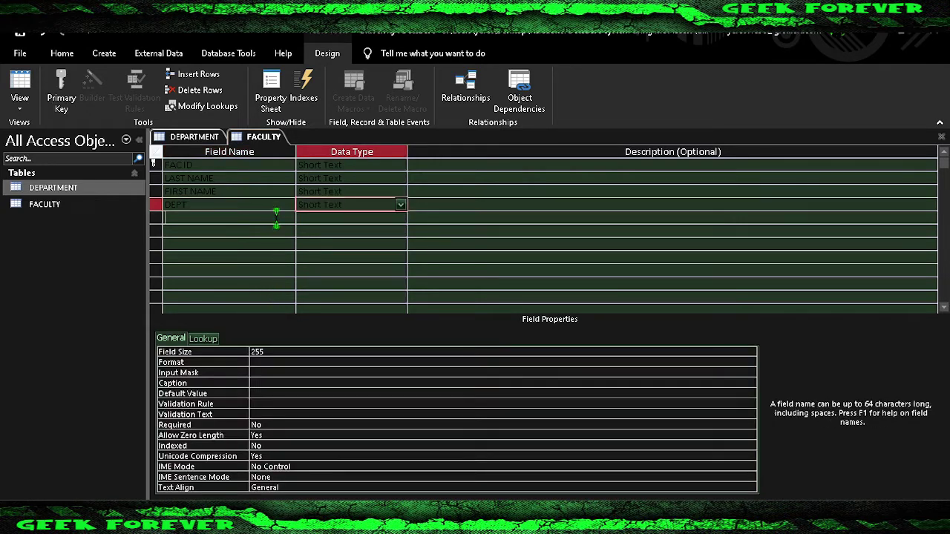
left_click(276, 218)
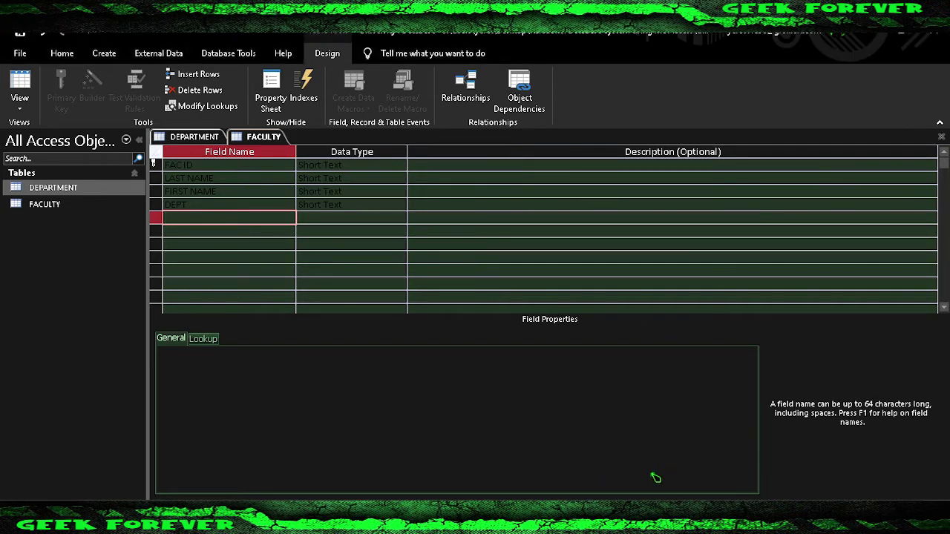
left_click(242, 205)
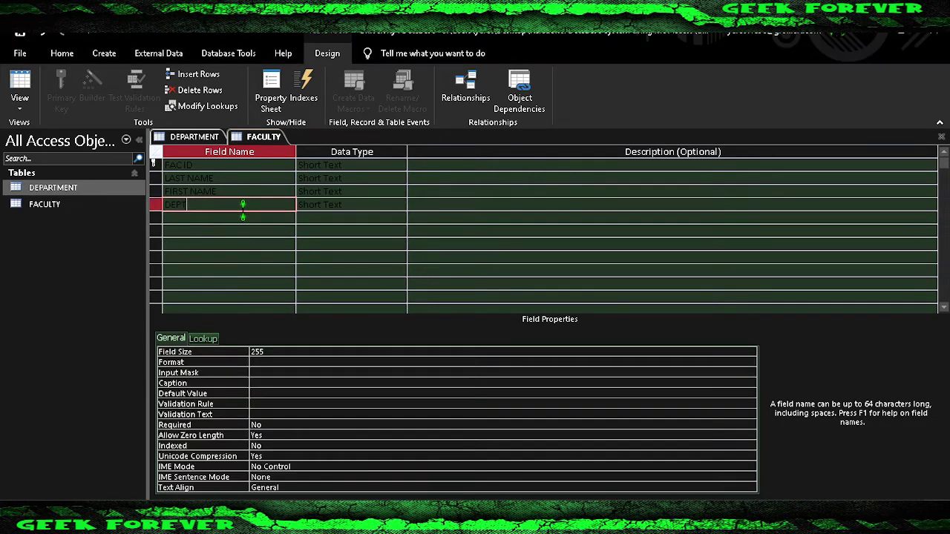
Add a BDAY field with the Date/Time type and a RANK field with the Short Text type.
left_click(237, 214)
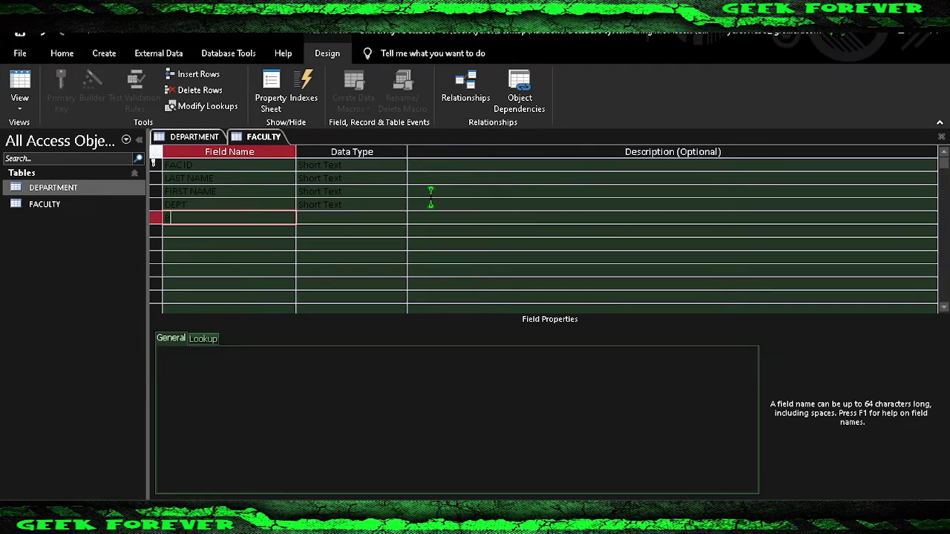
type("BDAY")
key("Tab")
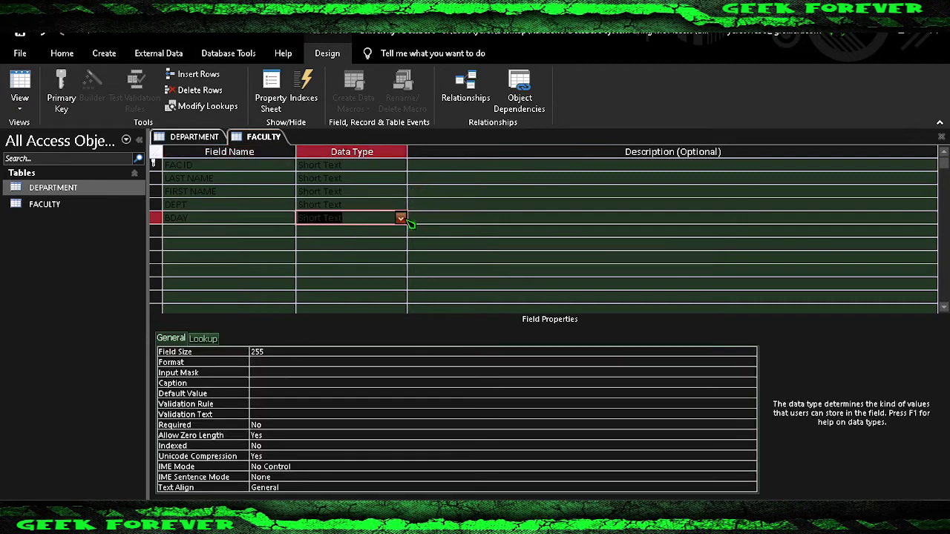
left_click(402, 219)
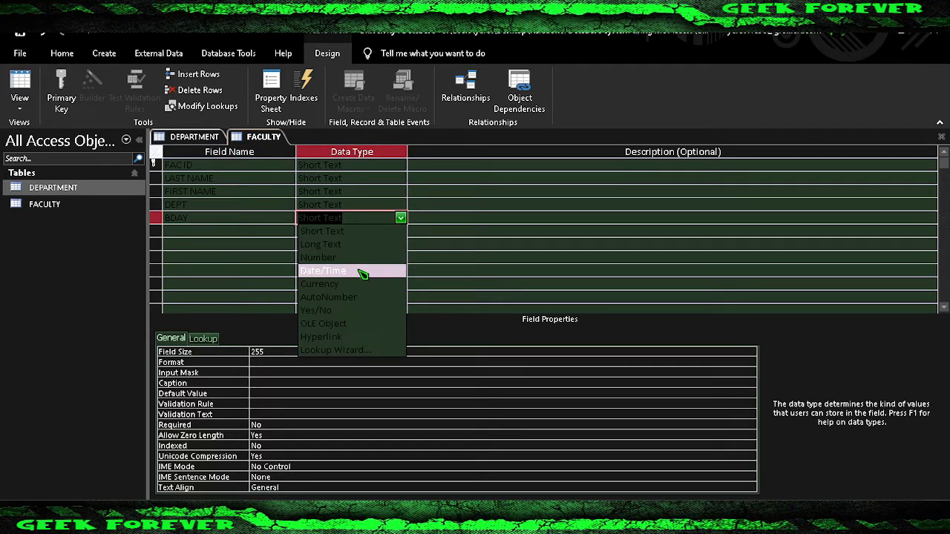
left_click(363, 273)
left_click(257, 231)
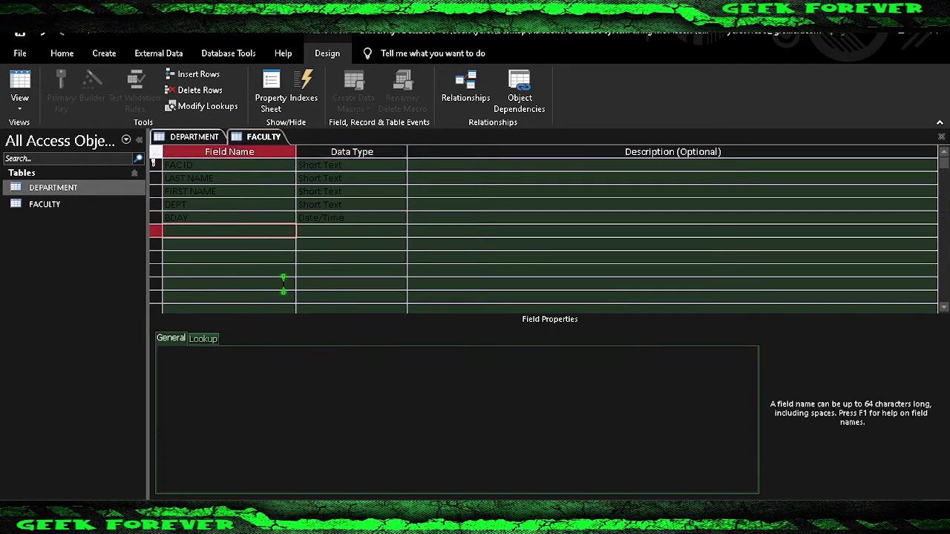
type("RANK")
key("Tab")
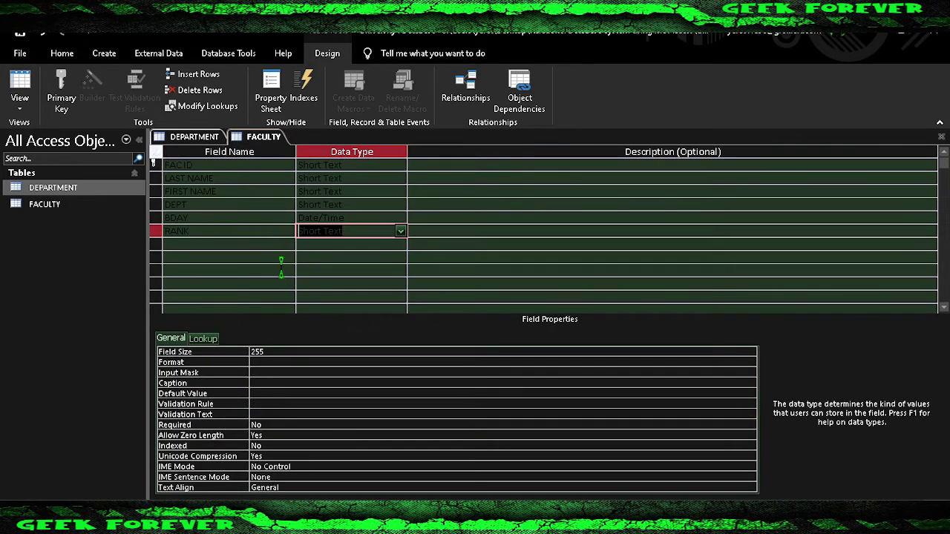
Add a HIRE DATE field with the Date/Time type and show the FACULTY table in Datasheet View.
left_click(279, 247)
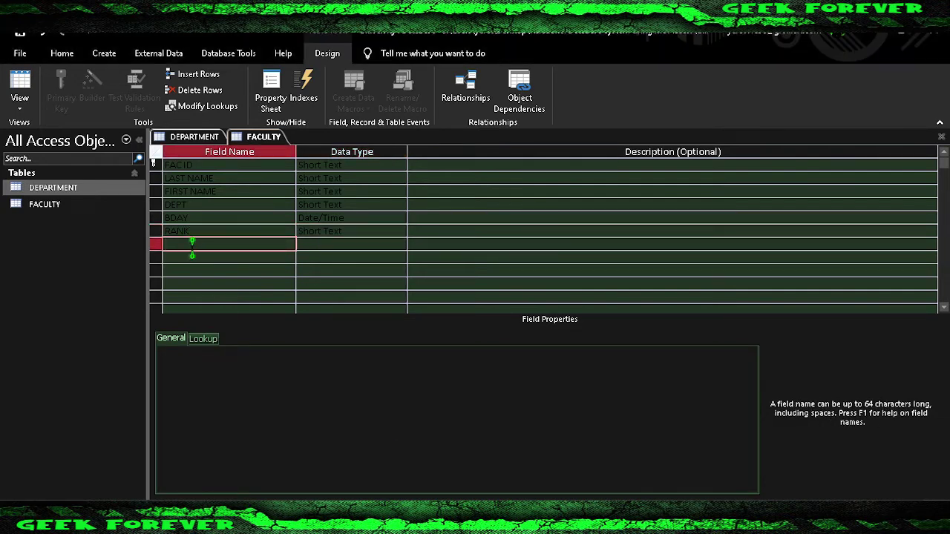
type("HIRE DATE")
key("Tab")
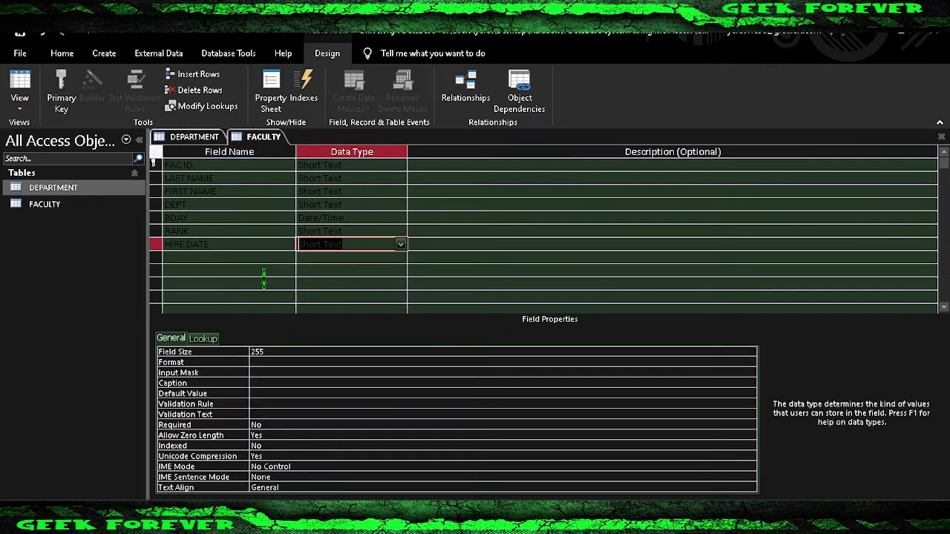
left_click(401, 245)
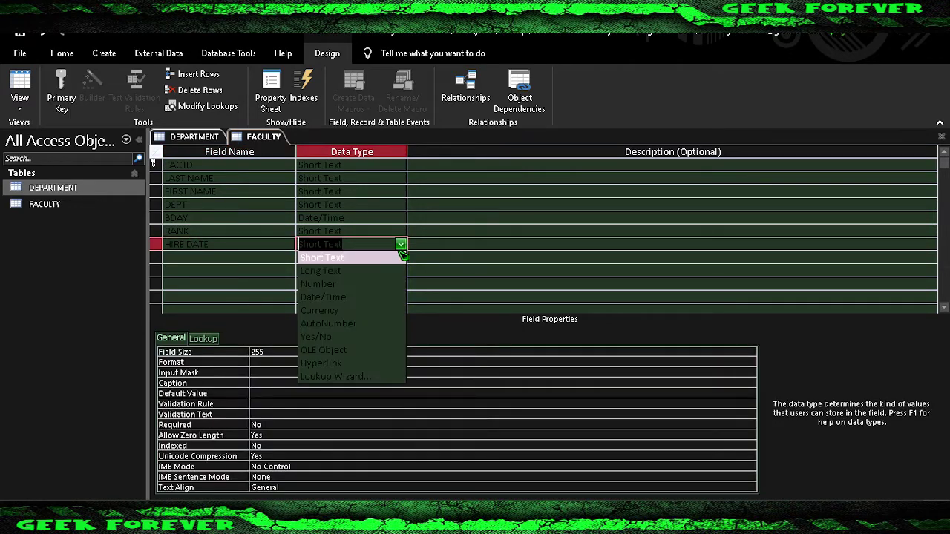
left_click(330, 297)
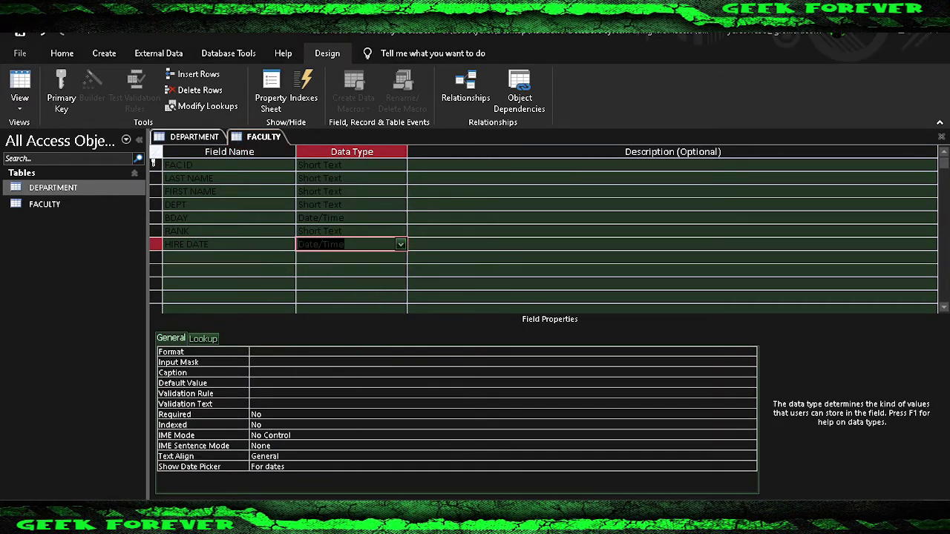
left_click(29, 112)
left_click(53, 133)
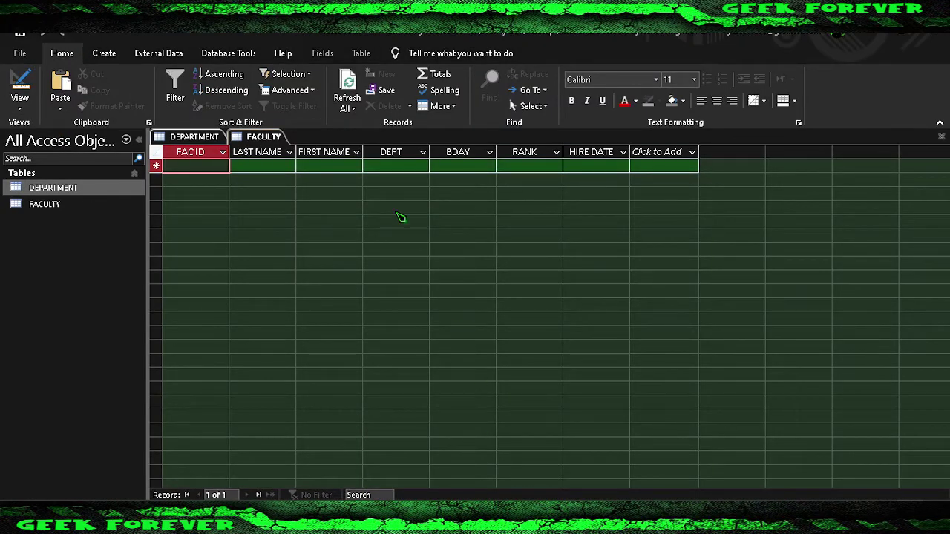
Save both open tables, DEPARTMENT and FACULTY.
left_click(197, 138)
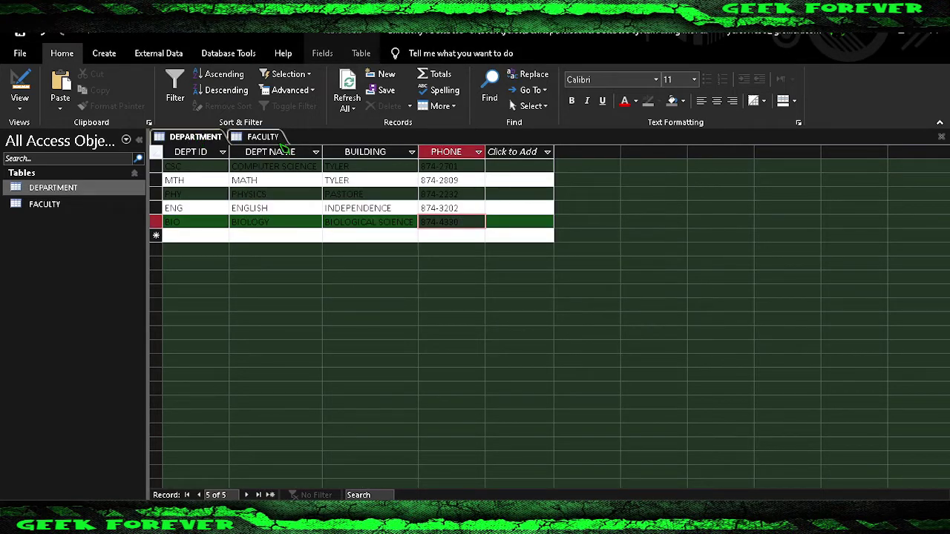
right_click(202, 141)
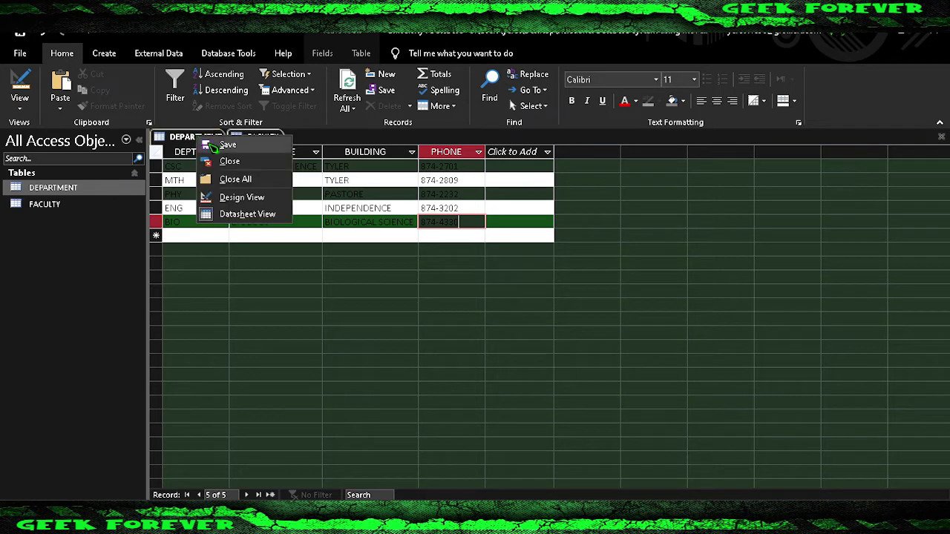
left_click(250, 140)
right_click(250, 141)
left_click(267, 147)
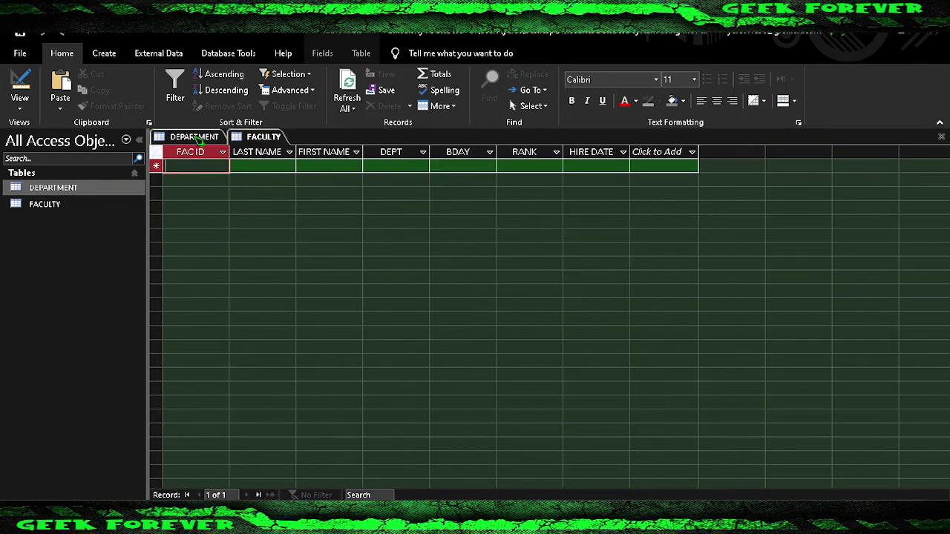
Close the DEPARTMENT and FACULTY tables and reopen both in Datasheet View.
right_click(192, 138)
left_click(214, 158)
right_click(197, 141)
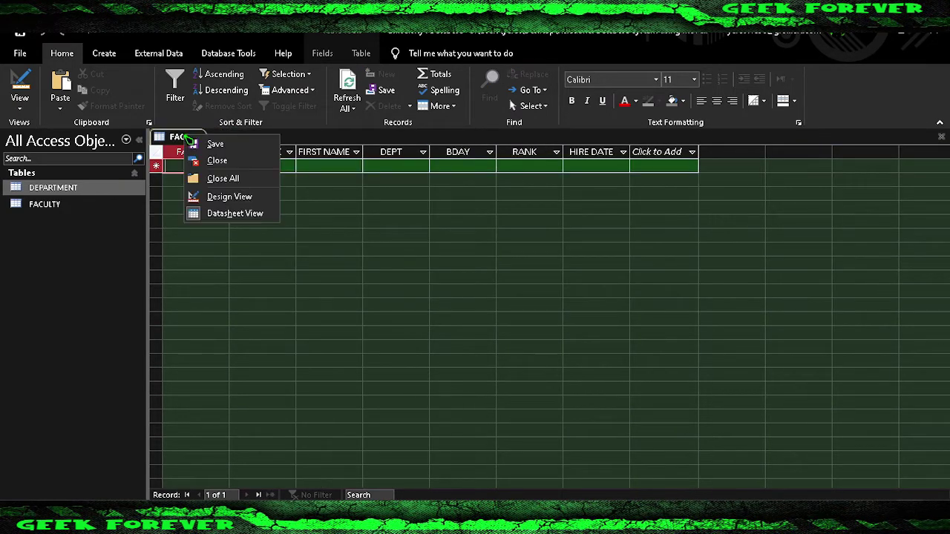
left_click(207, 157)
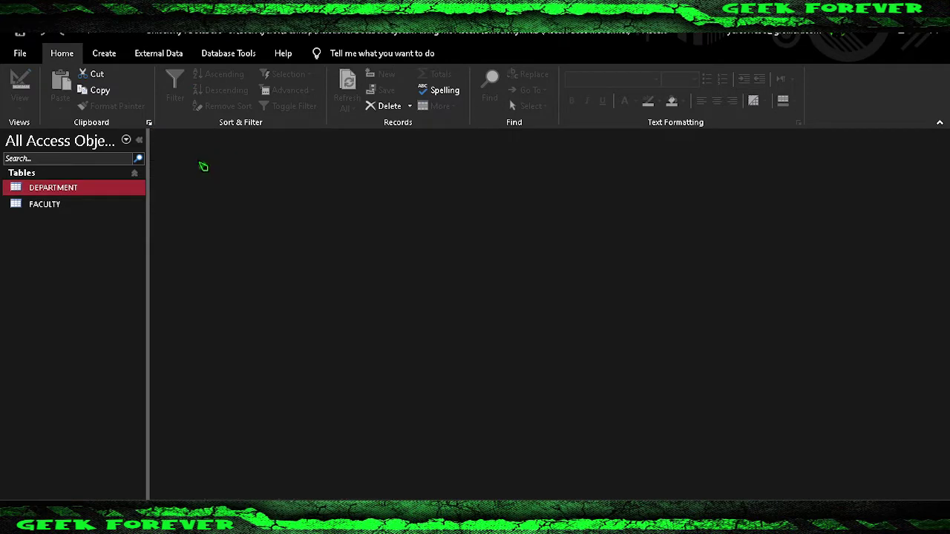
double_click(88, 192)
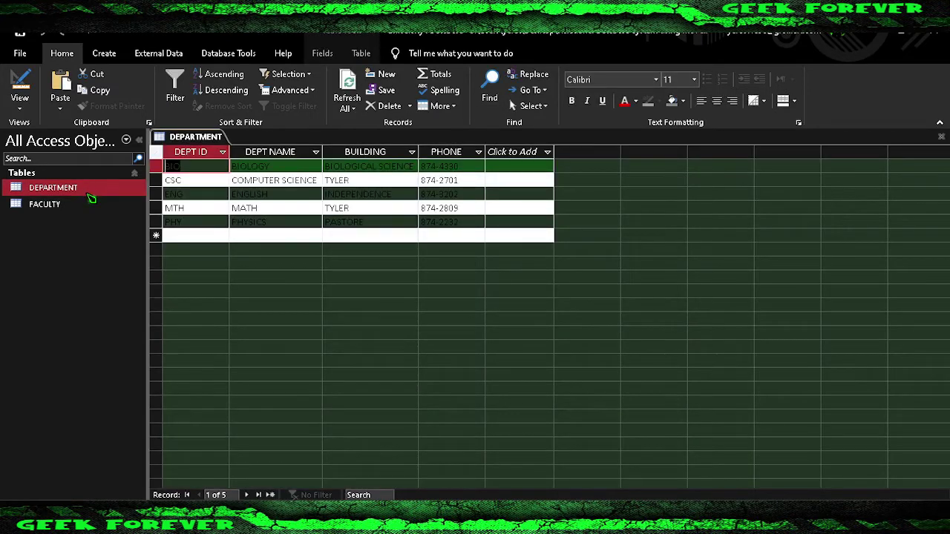
double_click(89, 204)
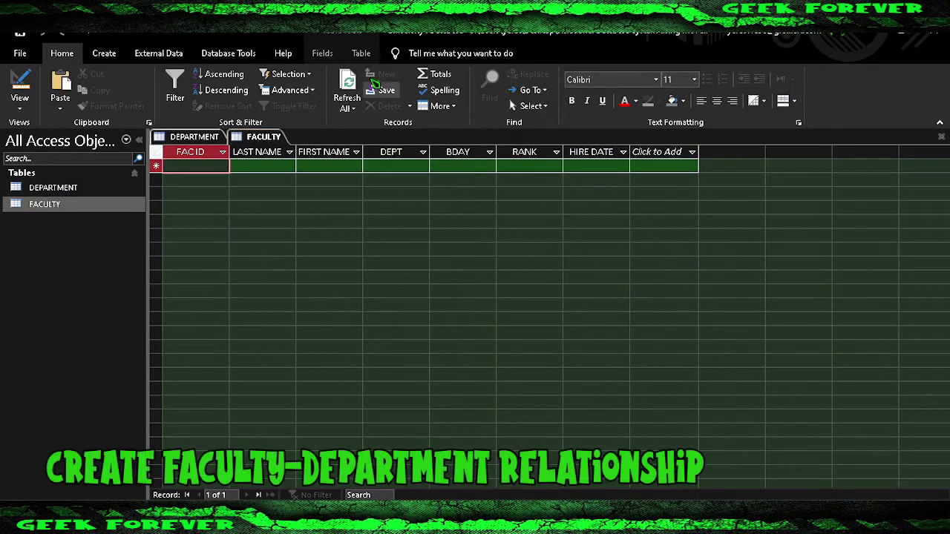
Add the DEPARTMENT and FACULTY tables to the Relationships window and lengthen the FACULTY field list to fit all its fields.
left_click(361, 57)
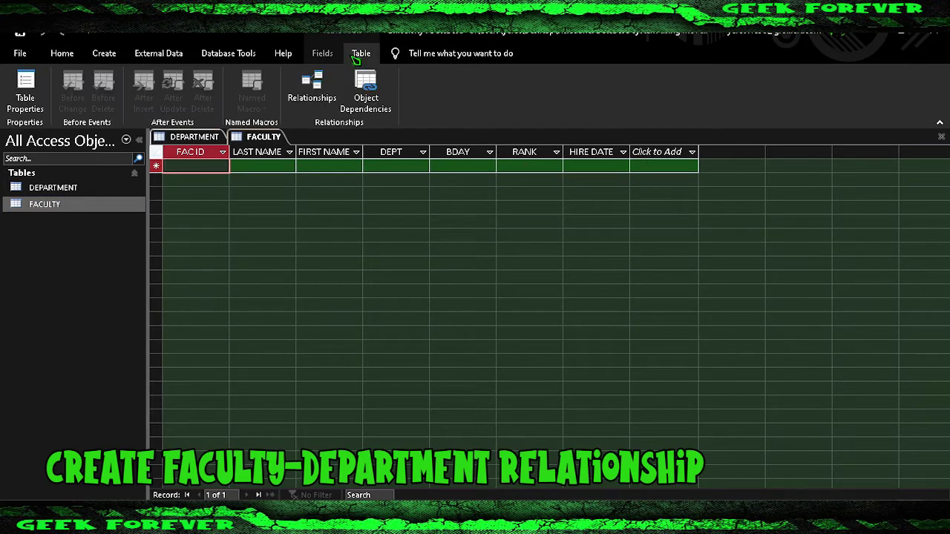
left_click(313, 81)
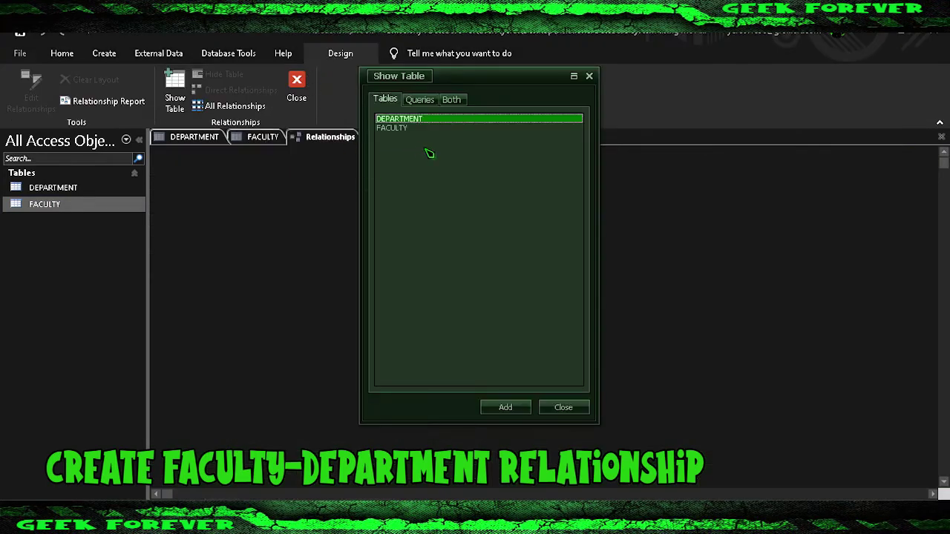
key("Down")
left_click(455, 119, "shift")
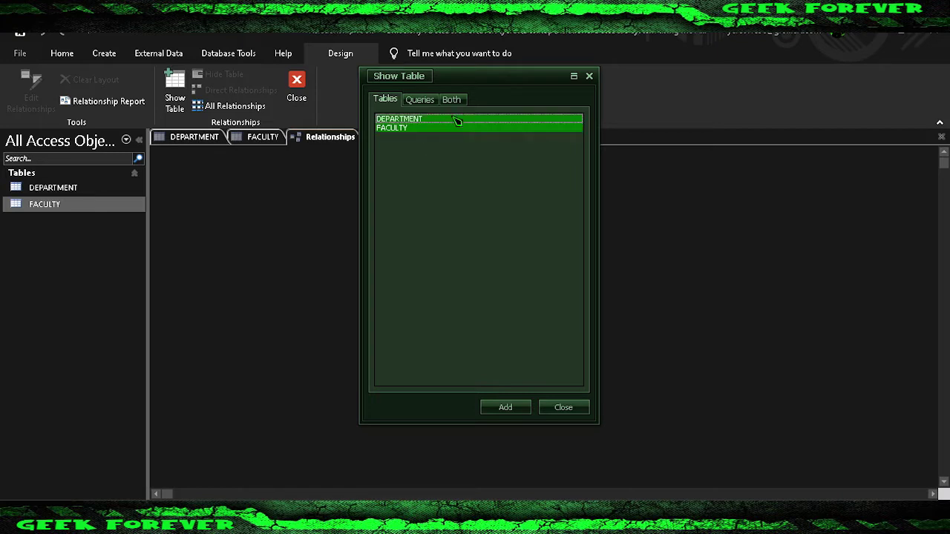
left_click(505, 408)
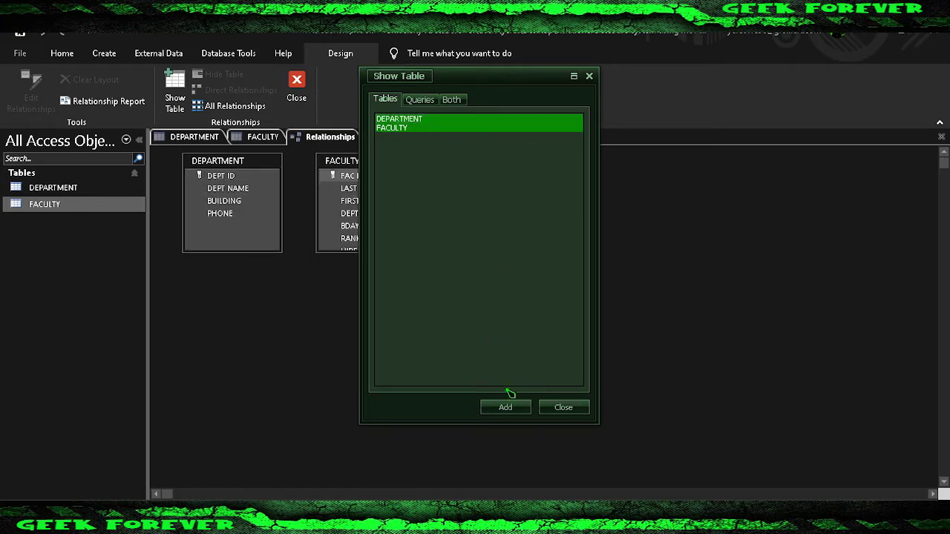
left_click(560, 407)
left_click_drag(373, 252, 375, 275)
Create a one-to-many relationship from DEPARTMENT's DEPT ID to FACULTY's DEPT, enforcing referential integrity.
left_click(275, 188)
left_click(245, 178)
left_click_drag(245, 181, 349, 214)
left_click(414, 233)
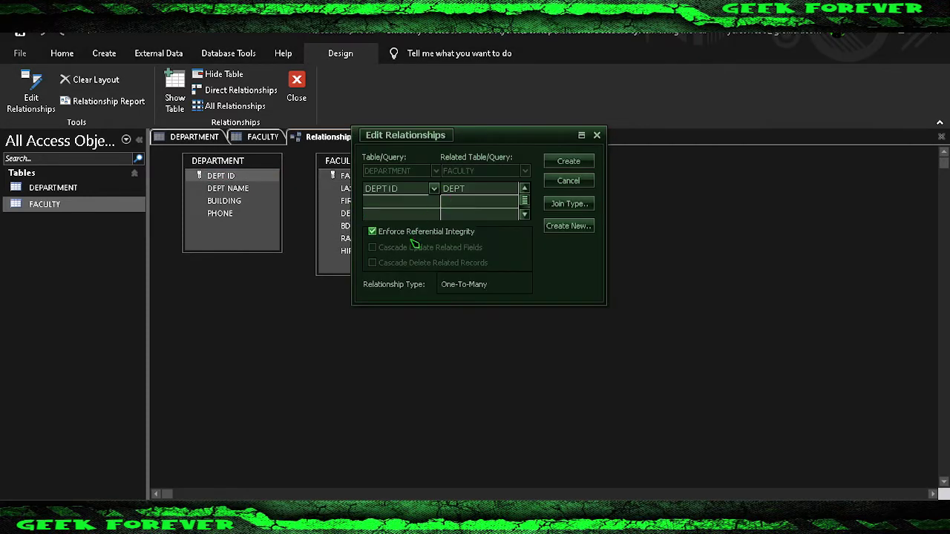
left_click(558, 162)
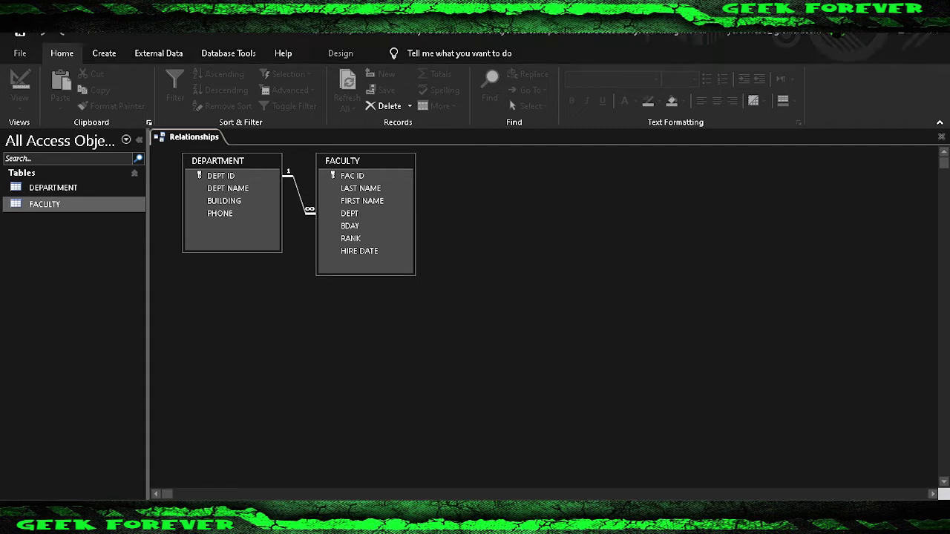
Close the Relationships window.
right_click(194, 140)
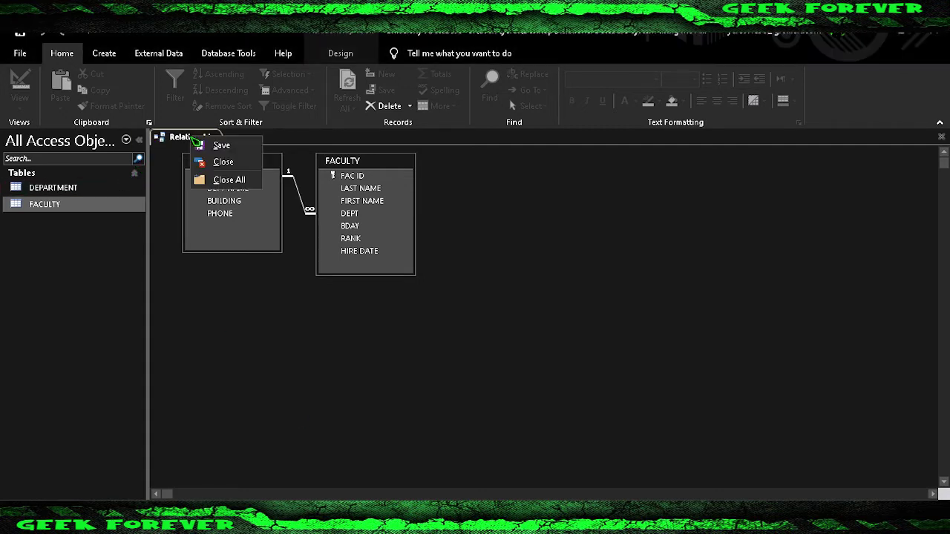
left_click(194, 140)
right_click(194, 140)
left_click(211, 165)
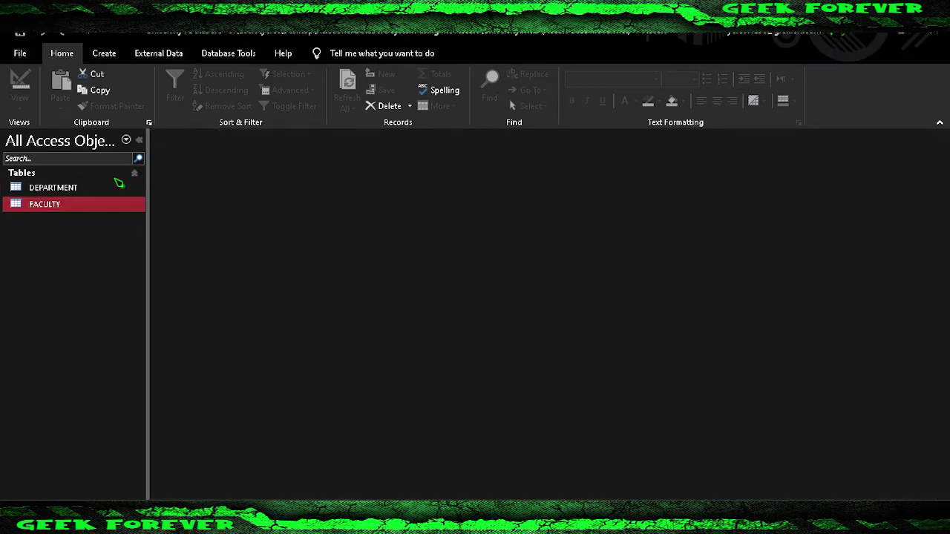
Open the DEPARTMENT and FACULTY tables in Datasheet View and bring the FACULTY table to the front.
double_click(87, 188)
left_click(84, 208)
double_click(84, 208)
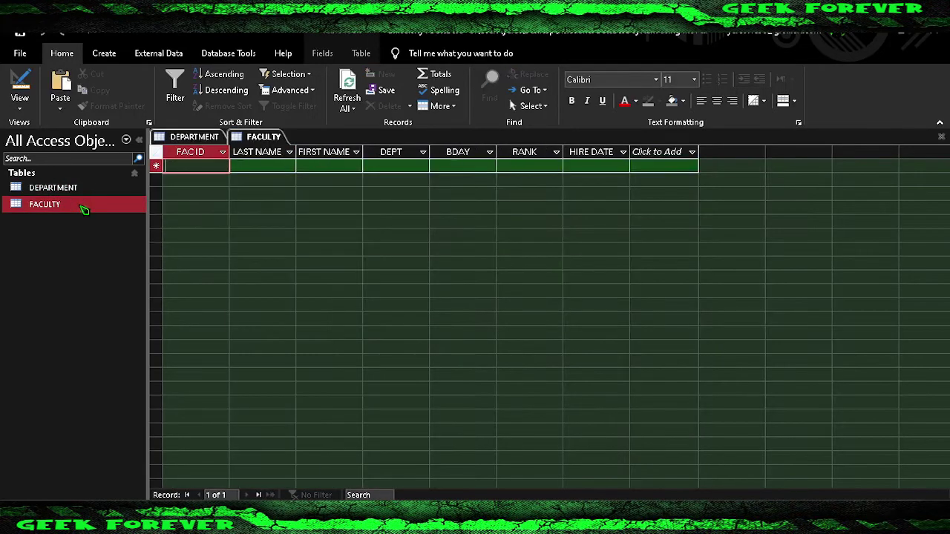
left_click(216, 138)
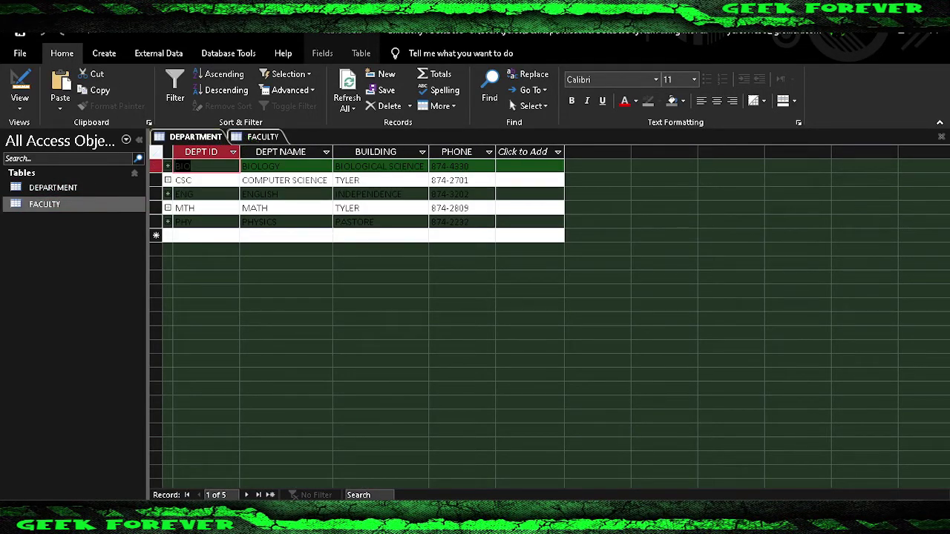
left_click(260, 136)
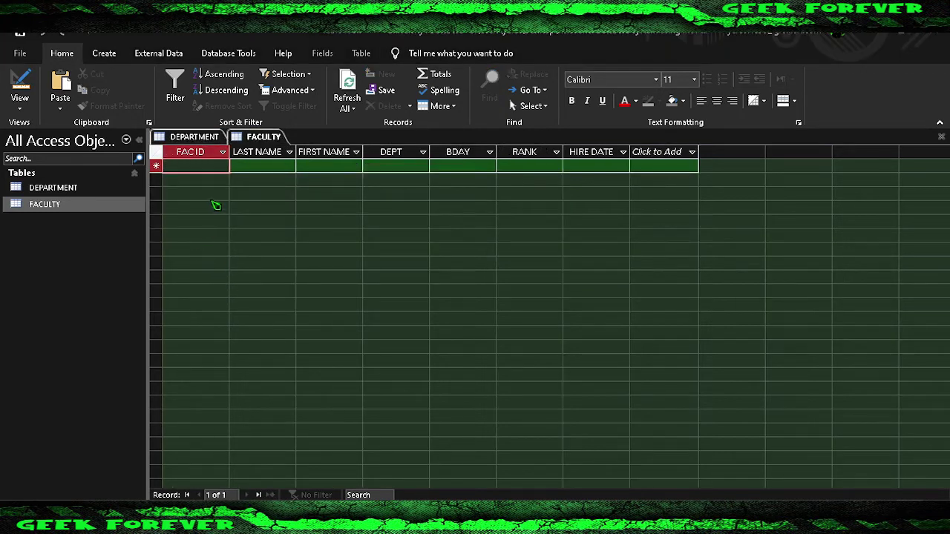
Enter the first FACULTY record: the faculty ID, full name, department CSC, date of birth, rank ASST and hire date 1/23/1998.
left_click(246, 168)
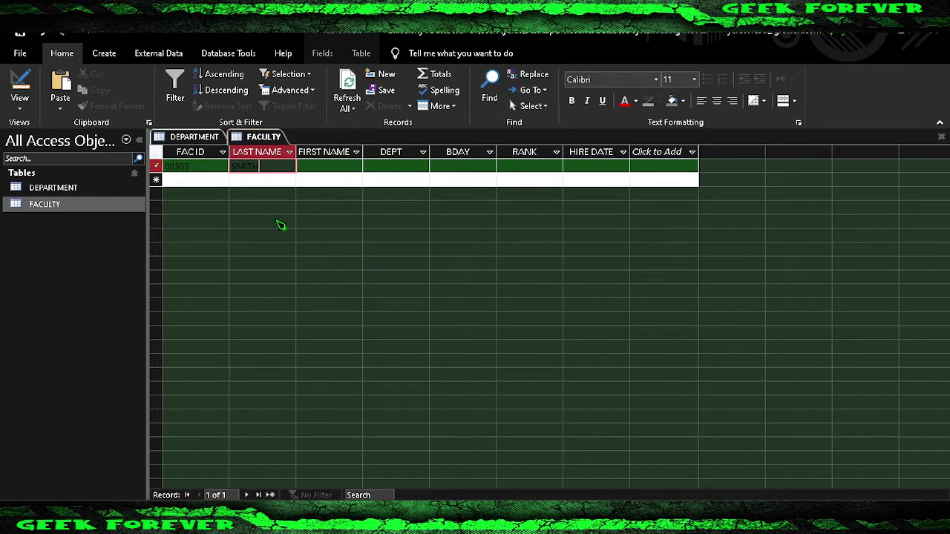
key("Tab")
type("JOE")
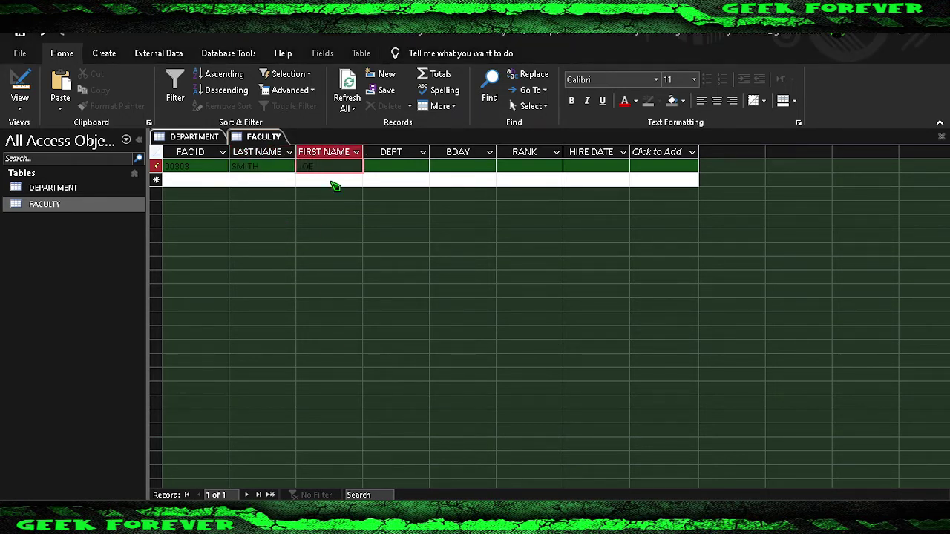
key("Tab")
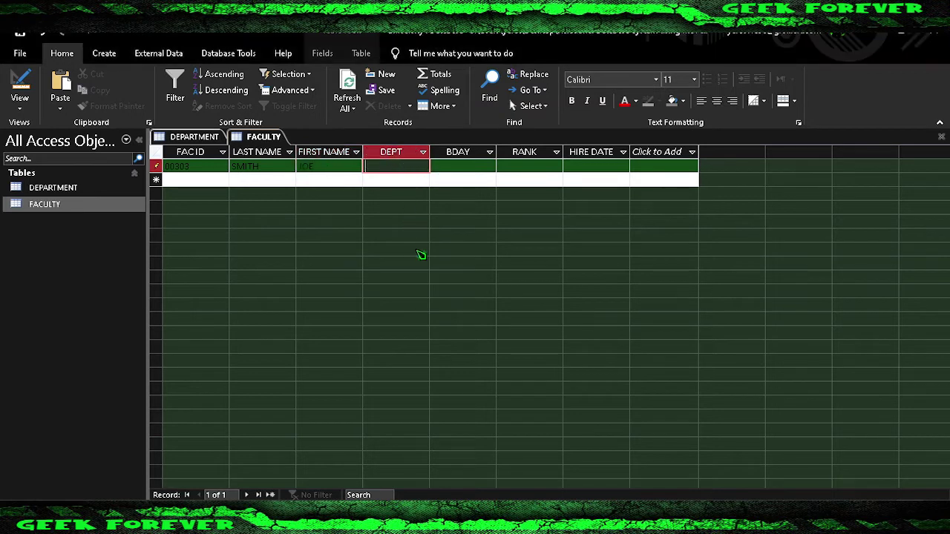
key("Tab")
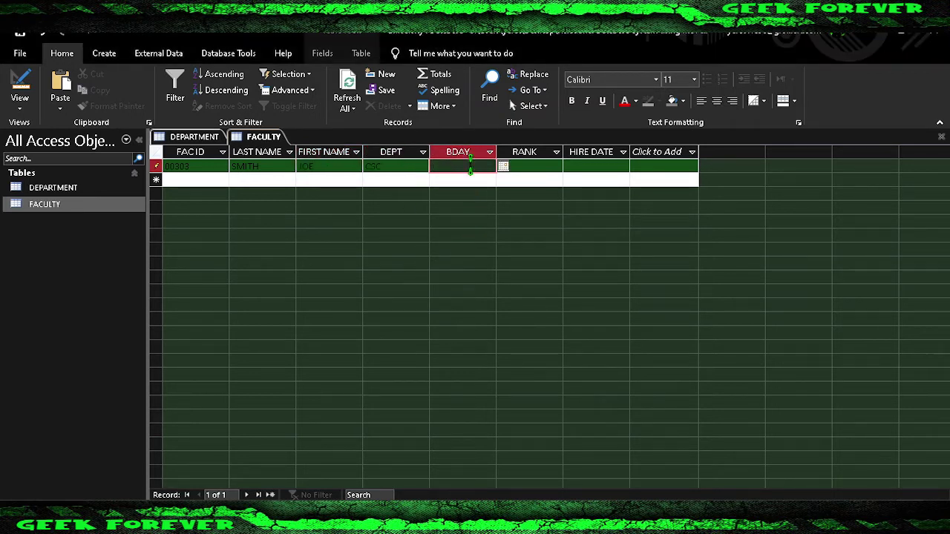
type("09/23/1965")
key("Tab")
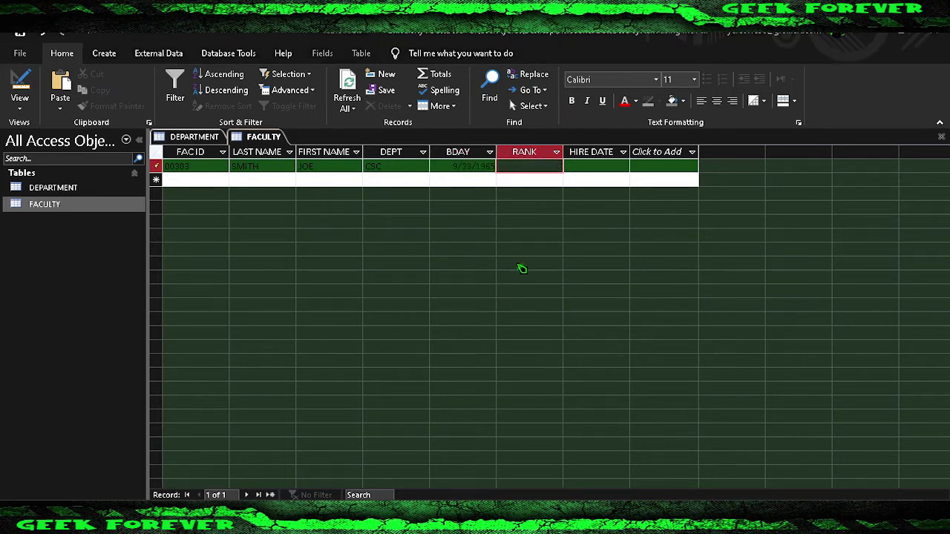
type("ASST")
left_click(599, 169)
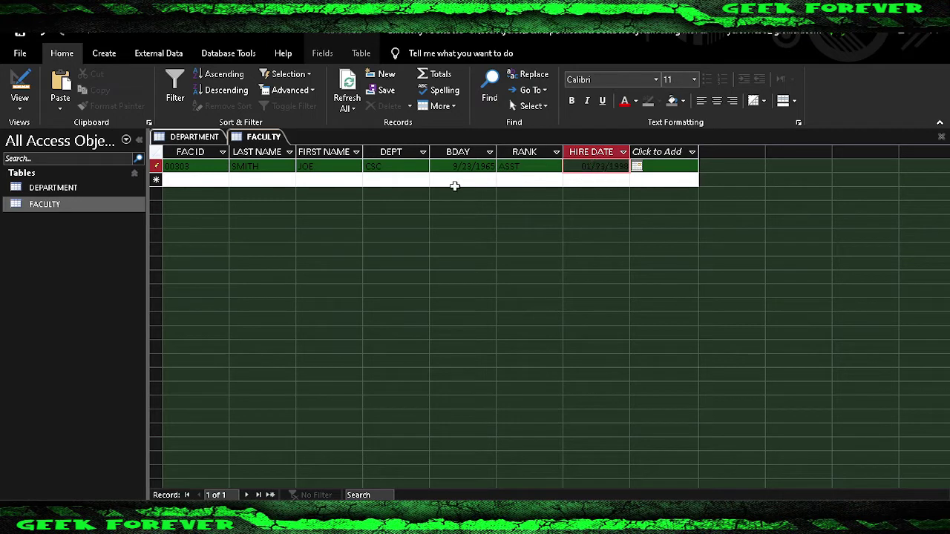
left_click(221, 181)
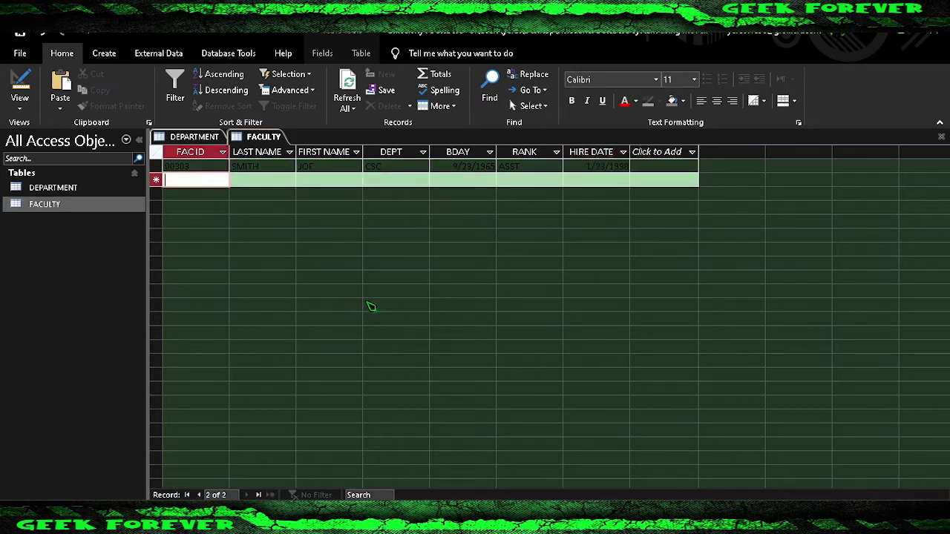
Create a new query in Design View and add only the DEPARTMENT table to it.
left_click(194, 137)
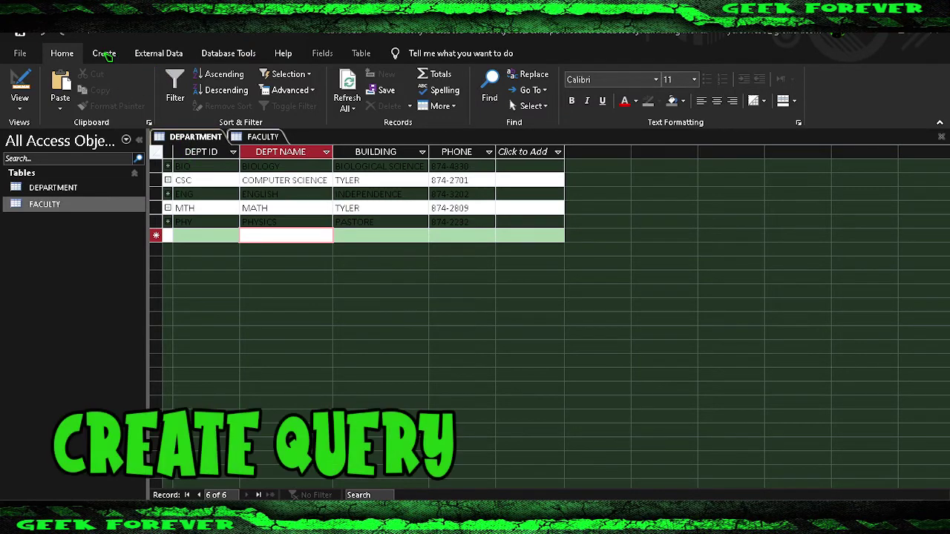
left_click(103, 54)
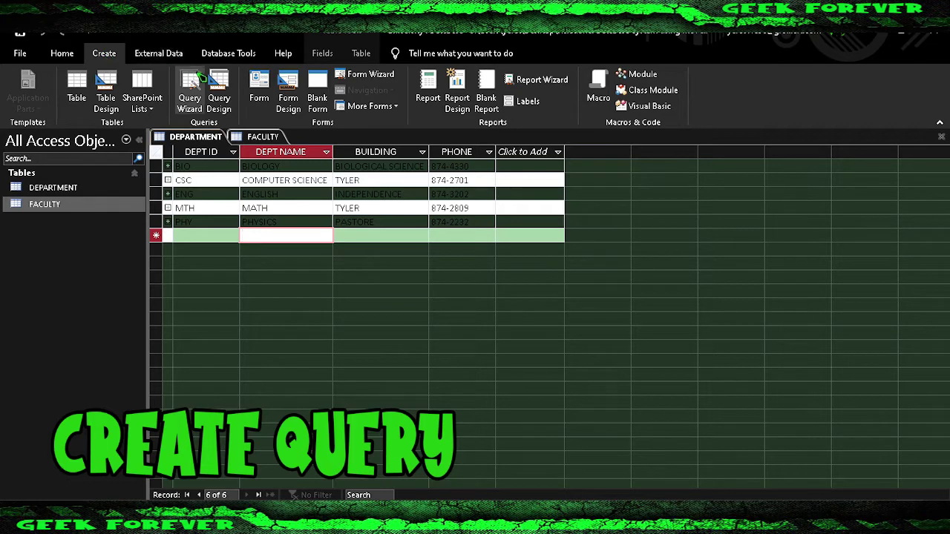
left_click(217, 87)
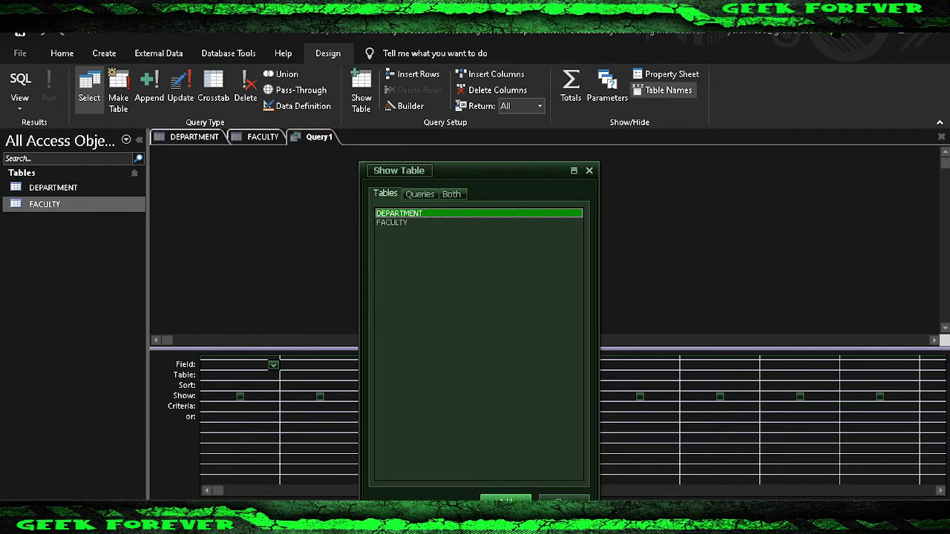
left_click(505, 498)
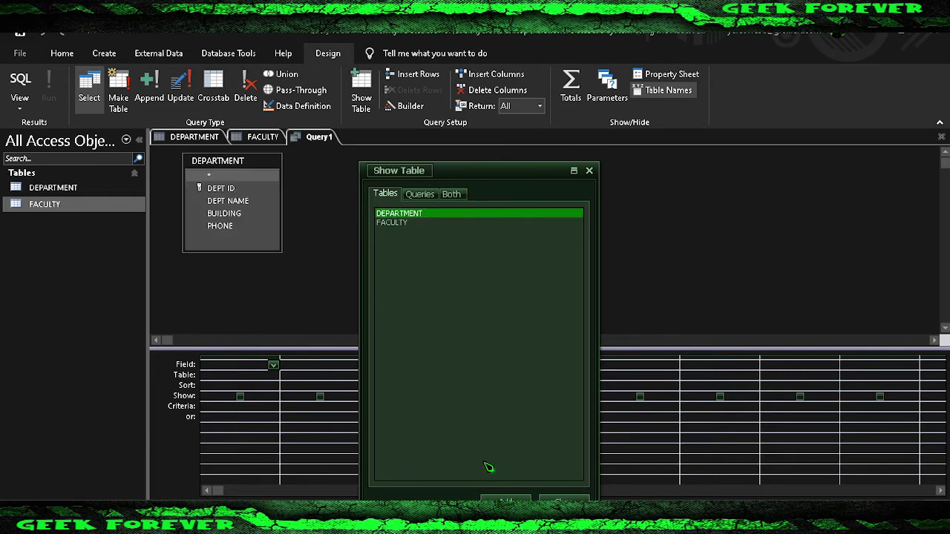
left_click(429, 196)
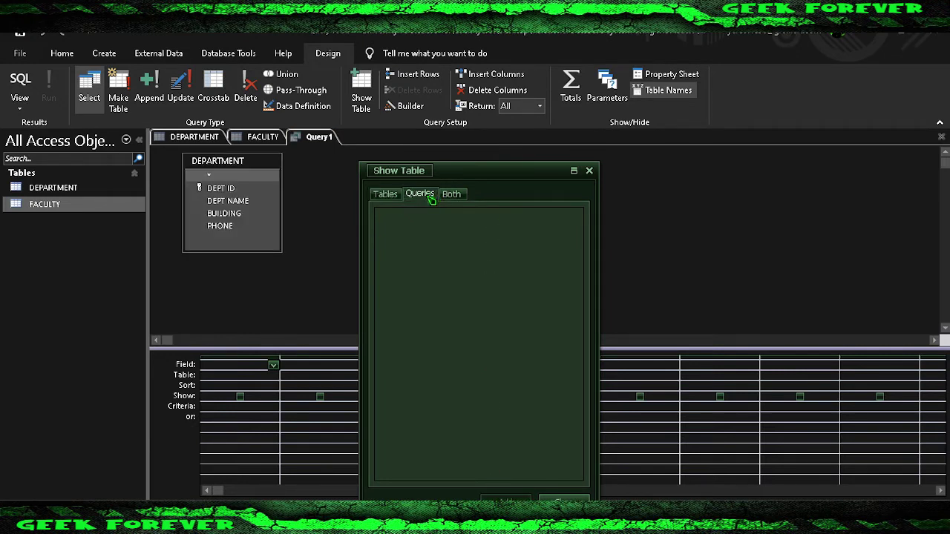
left_click(546, 495)
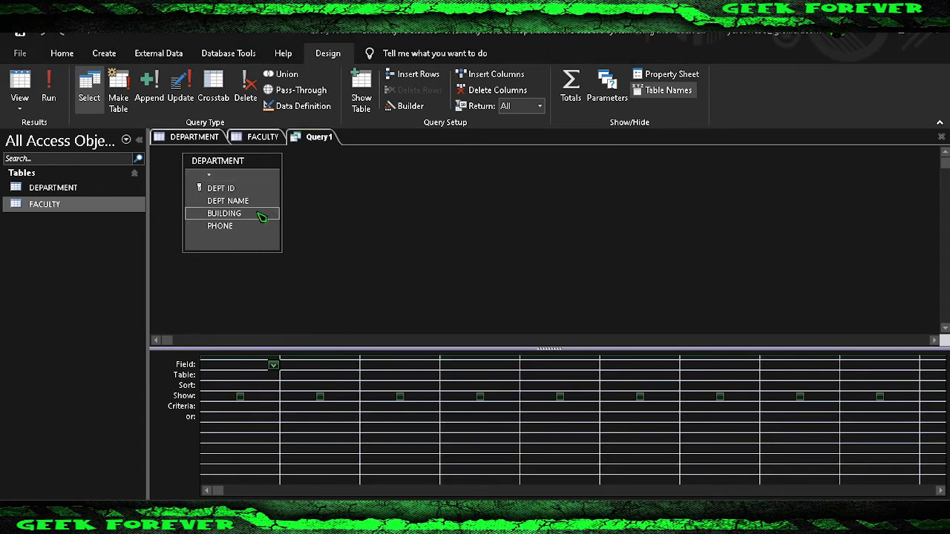
Set the first query column to the DEPT NAME field and sort it Descending.
left_click(274, 366)
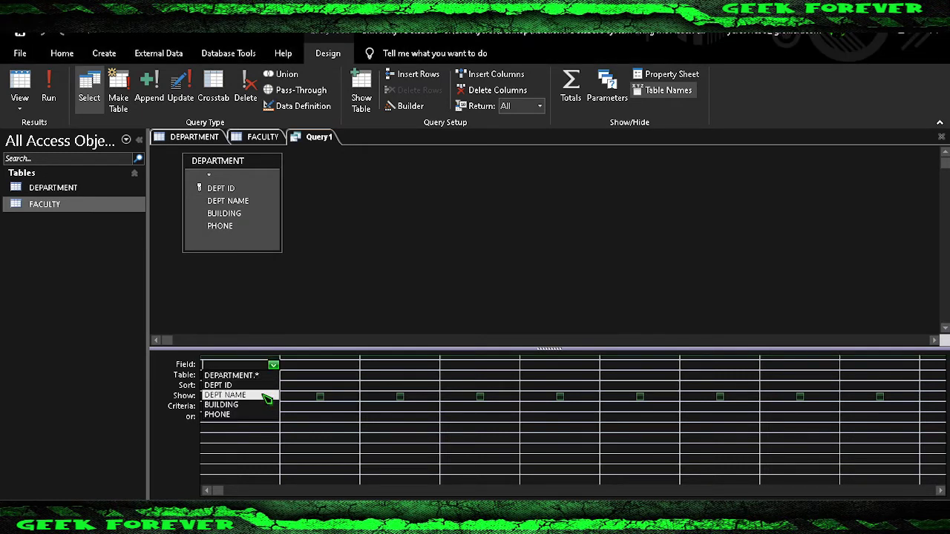
left_click(230, 395)
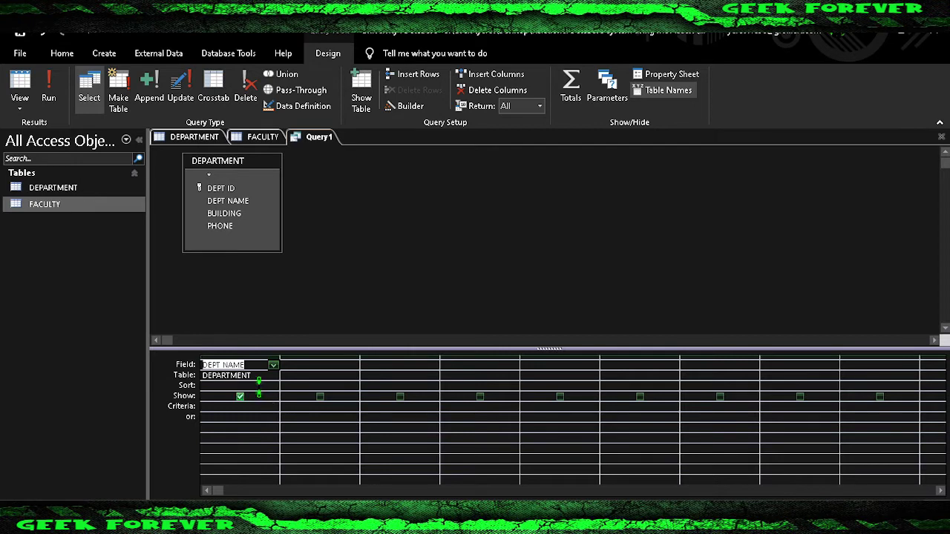
left_click(259, 386)
left_click(273, 385)
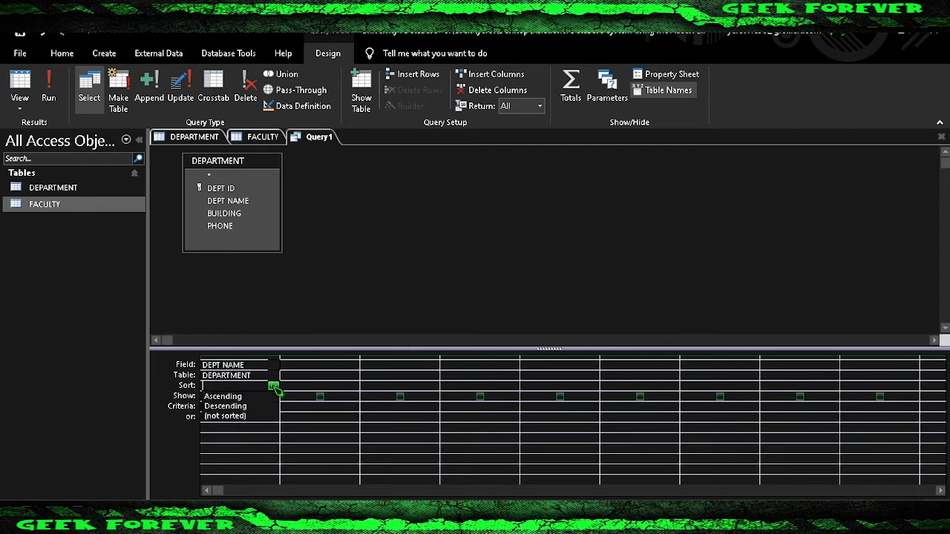
left_click(230, 406)
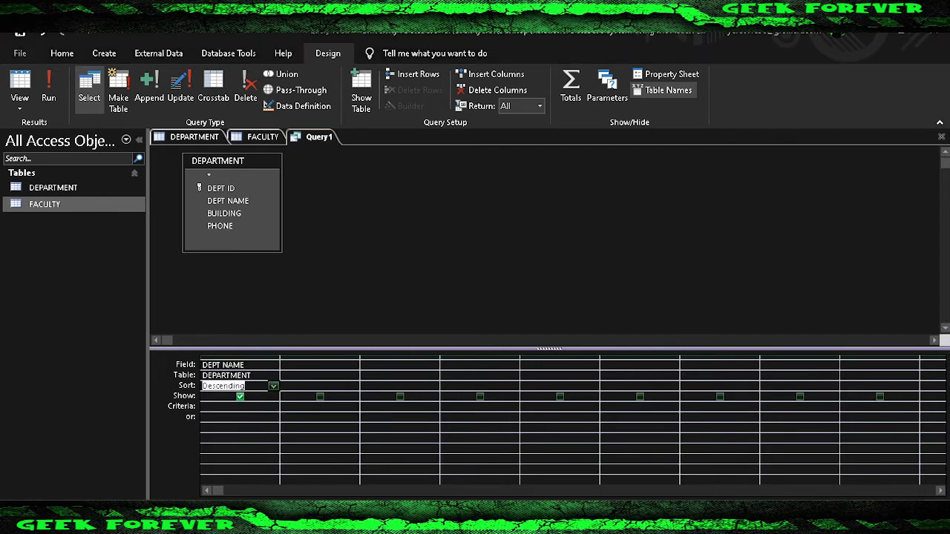
Change the first query column's field to DEPARTMENT.*.
left_click(252, 366)
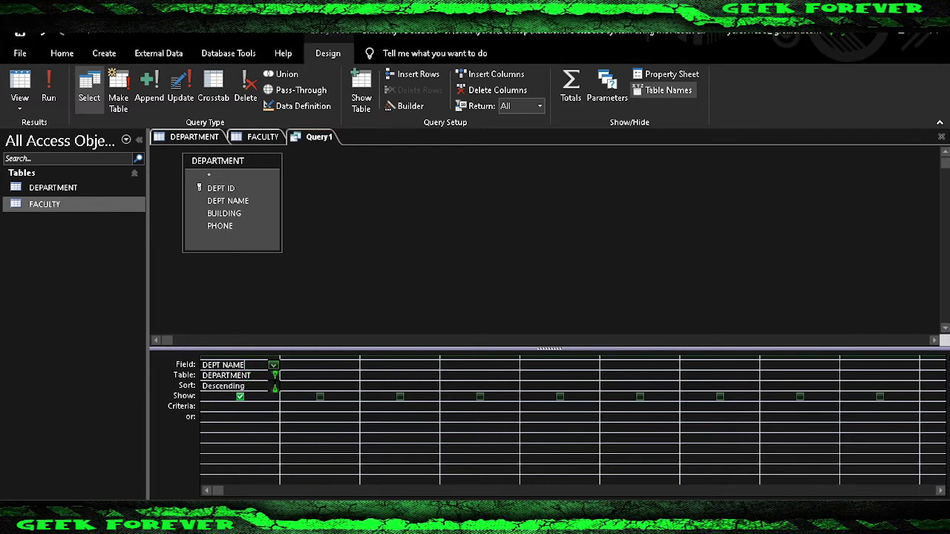
left_click(273, 365)
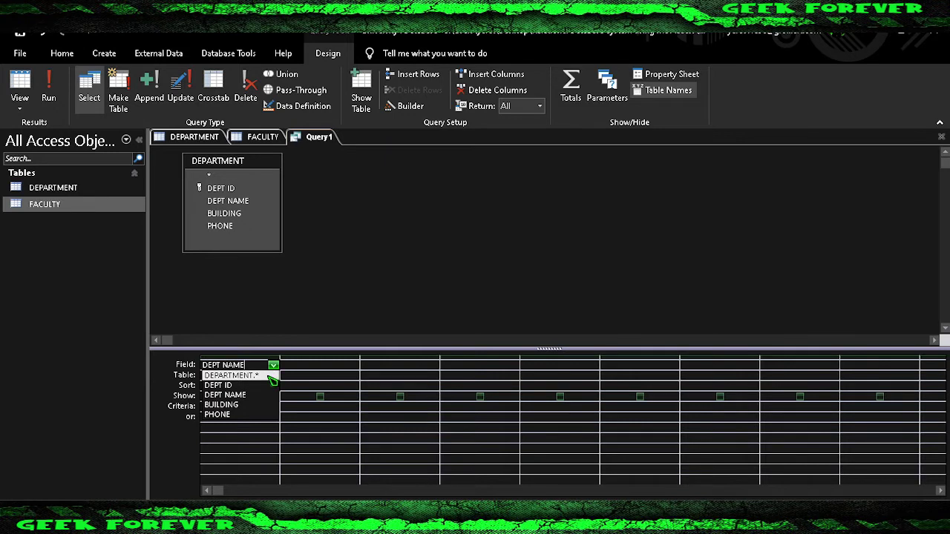
left_click(271, 377)
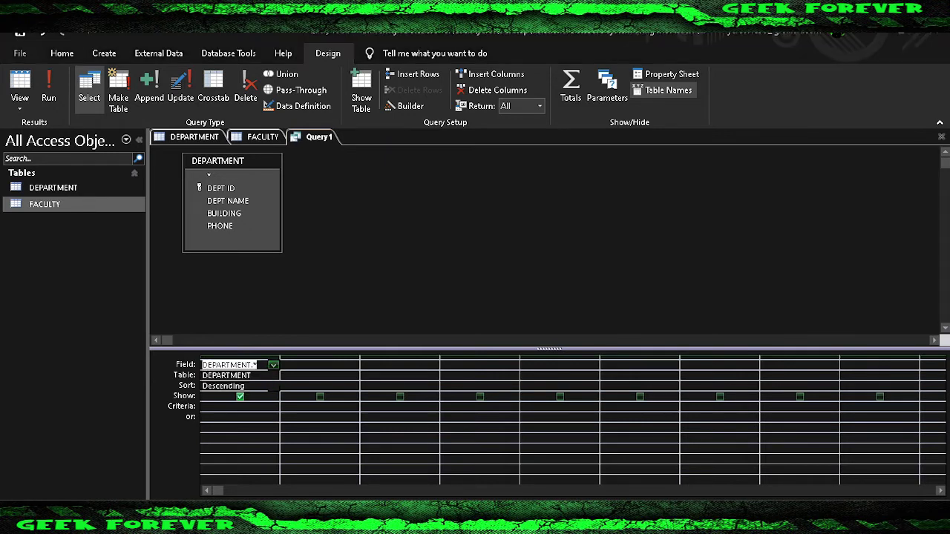
Set the second query column to the DEPT NAME field and sort it Ascending.
left_click(343, 366)
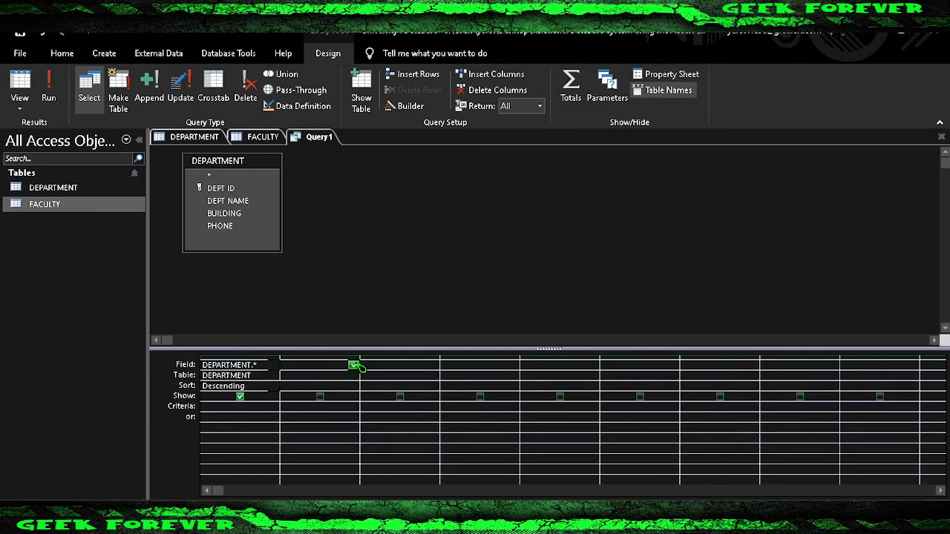
left_click(354, 366)
left_click(347, 397)
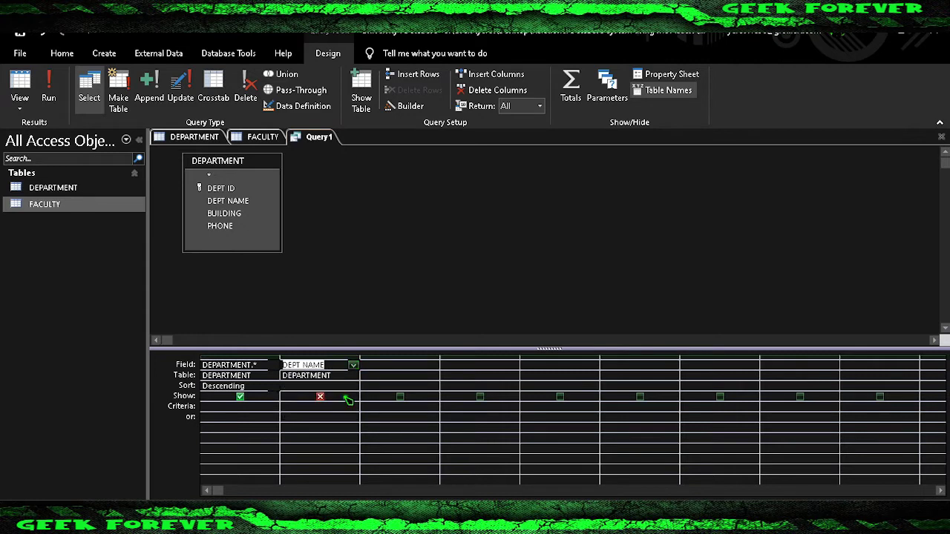
left_click(339, 386)
left_click(353, 386)
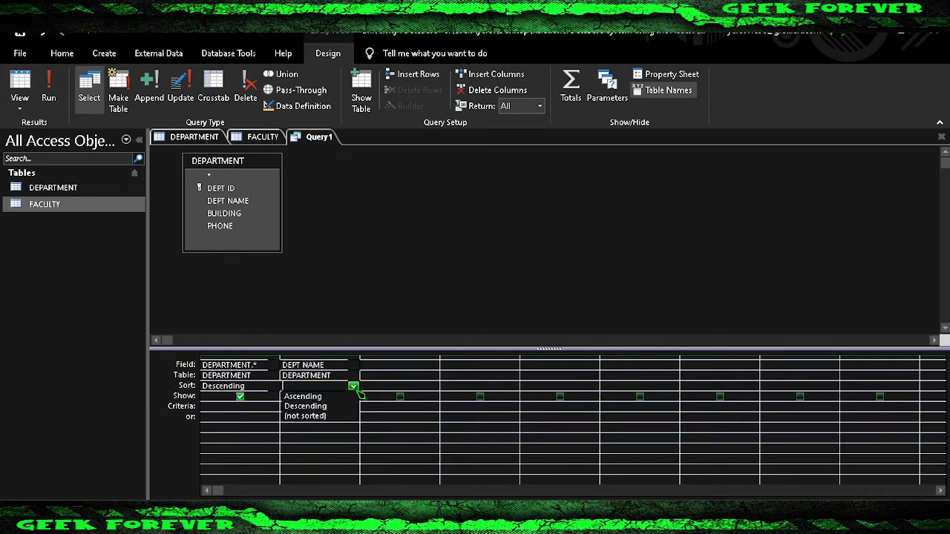
left_click(347, 397)
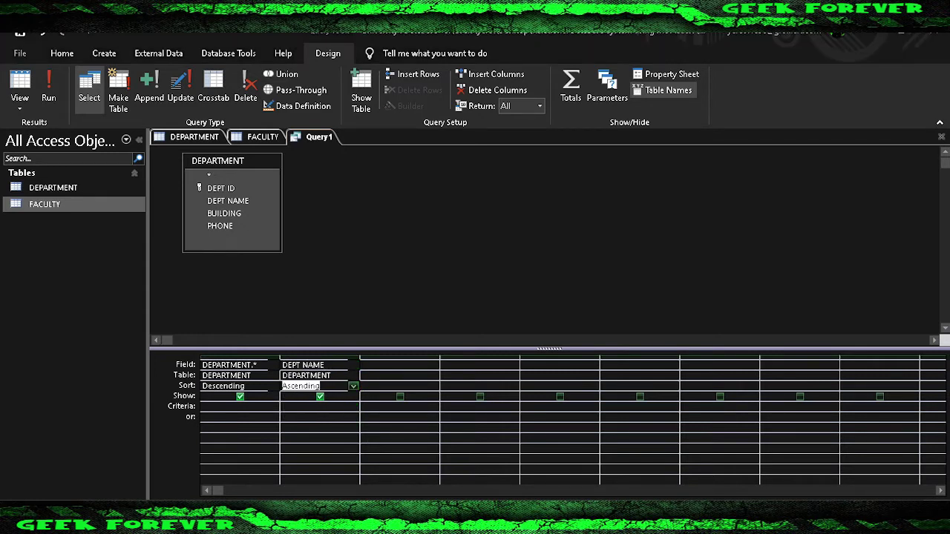
Set the third query column to the DEPT ID field.
left_click(392, 365)
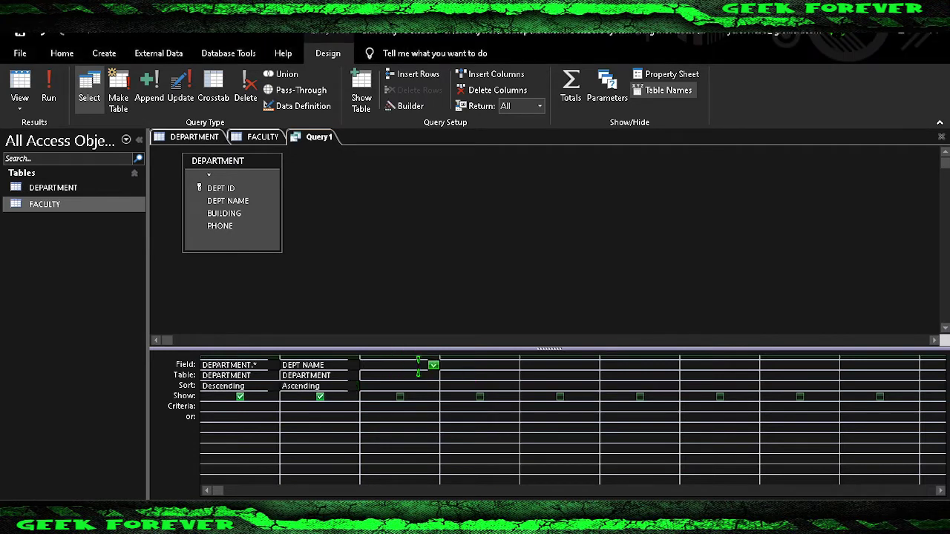
left_click(433, 366)
left_click(420, 385)
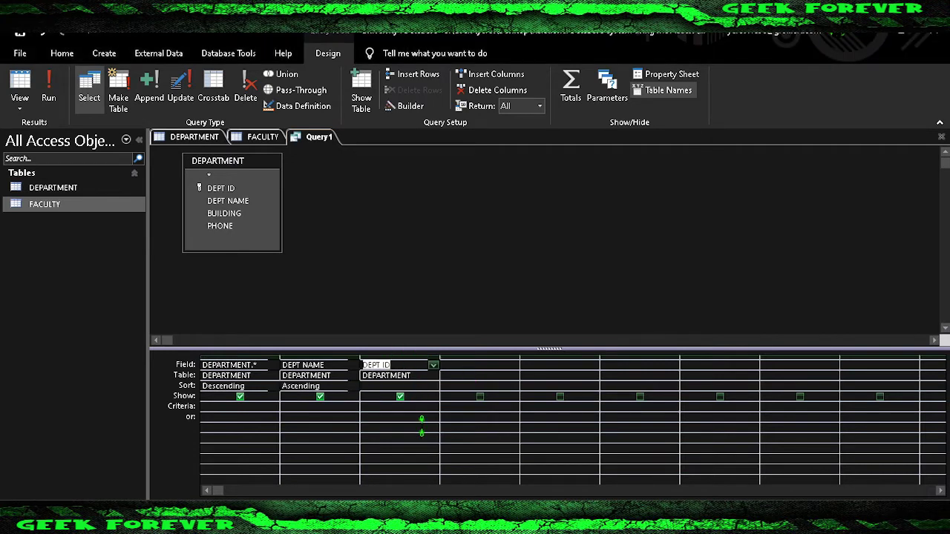
Set the first query column's field back to DEPT NAME.
left_click(270, 366)
left_click(273, 366)
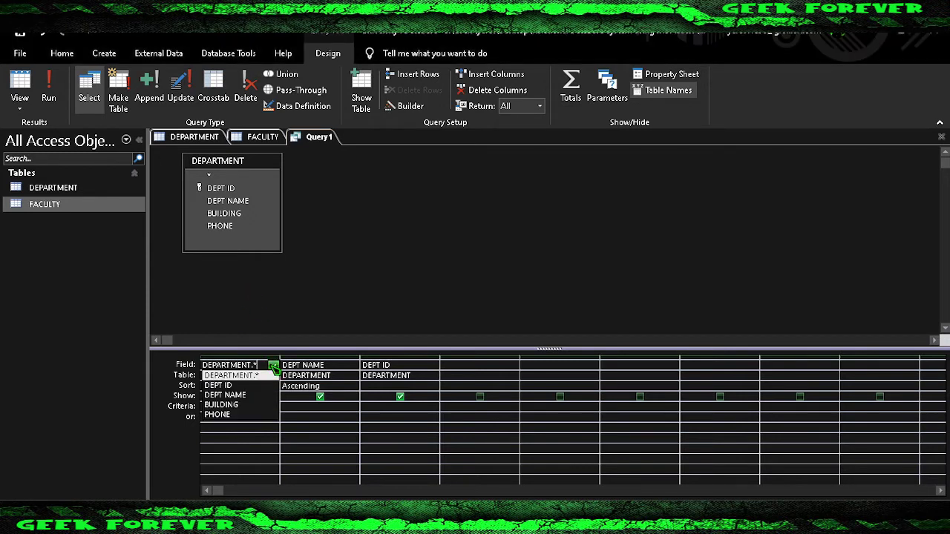
left_click(257, 392)
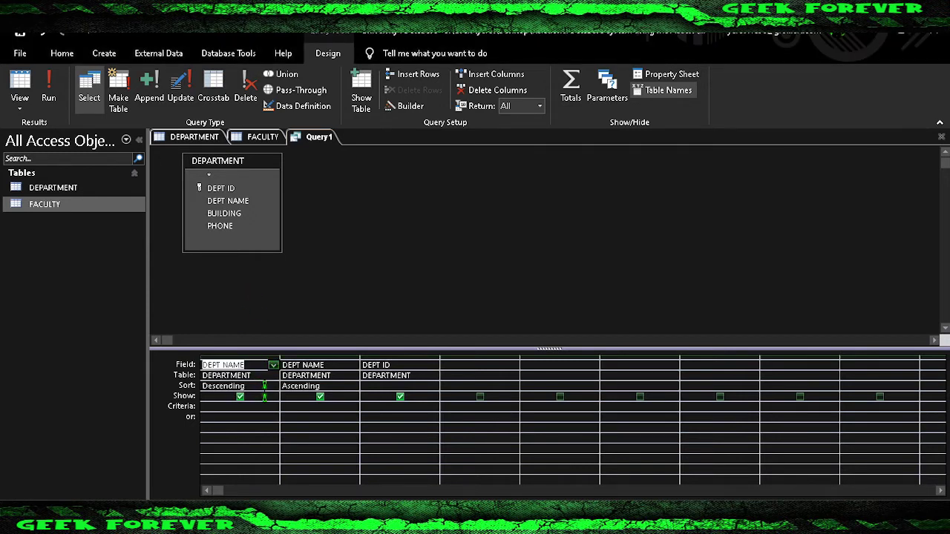
Sort the first query column Ascending, and set the second column to the DEPT ID field with no sorting.
left_click(273, 387)
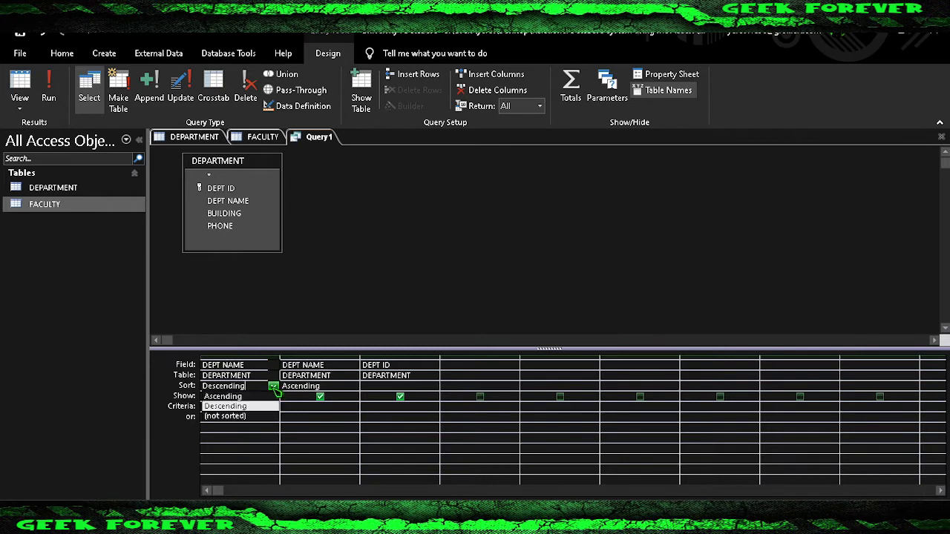
left_click(264, 396)
left_click(345, 364)
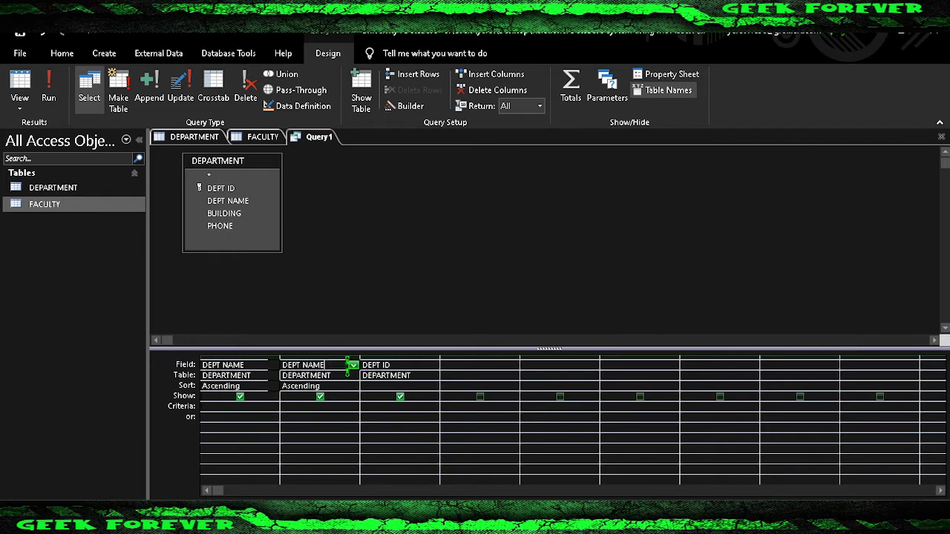
left_click(353, 365)
left_click(335, 384)
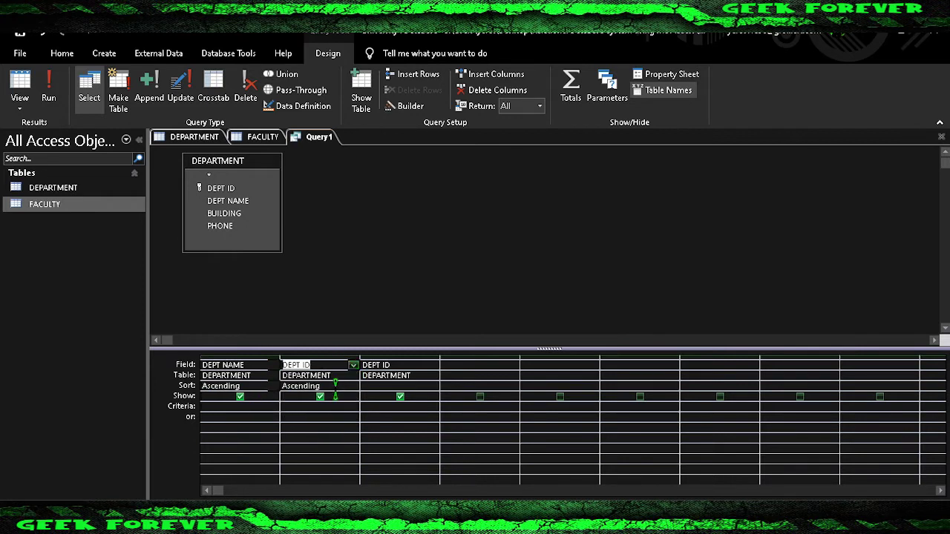
left_click(354, 386)
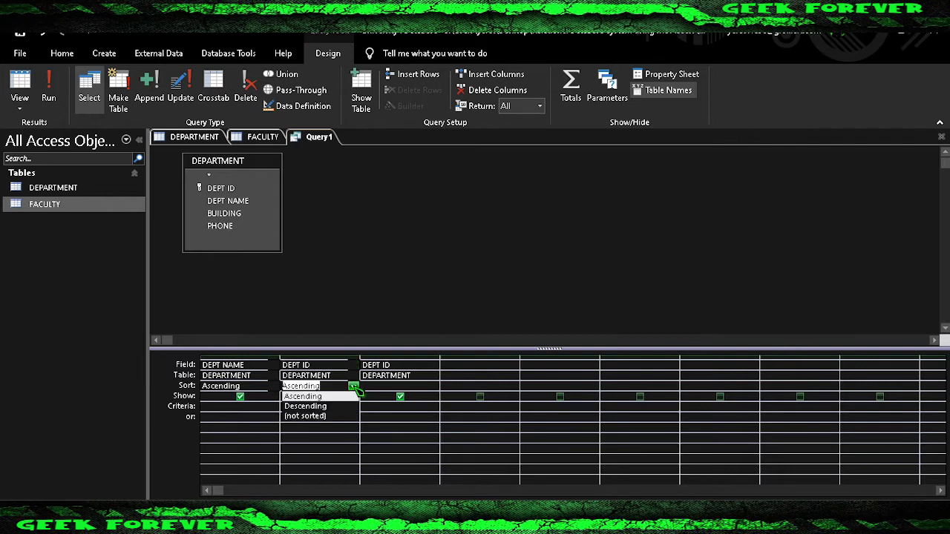
left_click(336, 417)
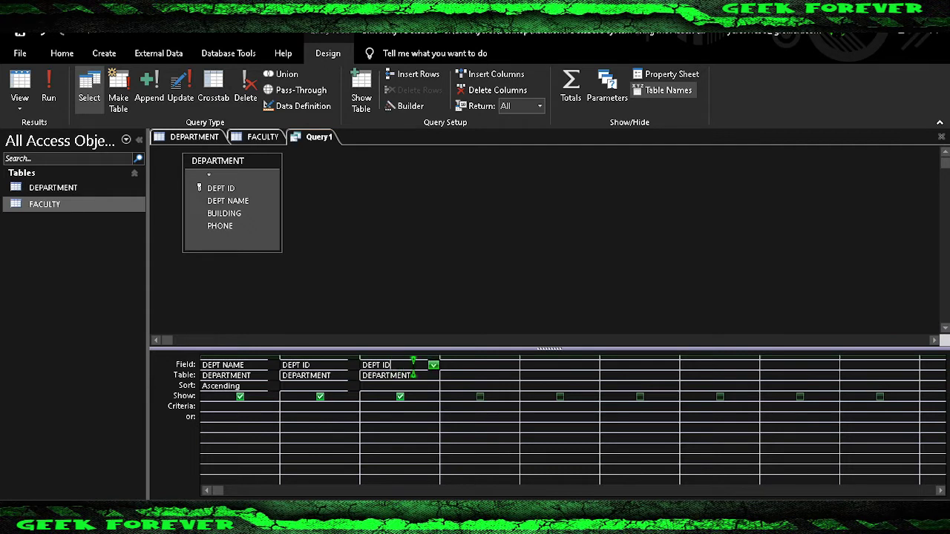
Delete the duplicate DEPT ID column in the third position of the query grid.
left_click(433, 366)
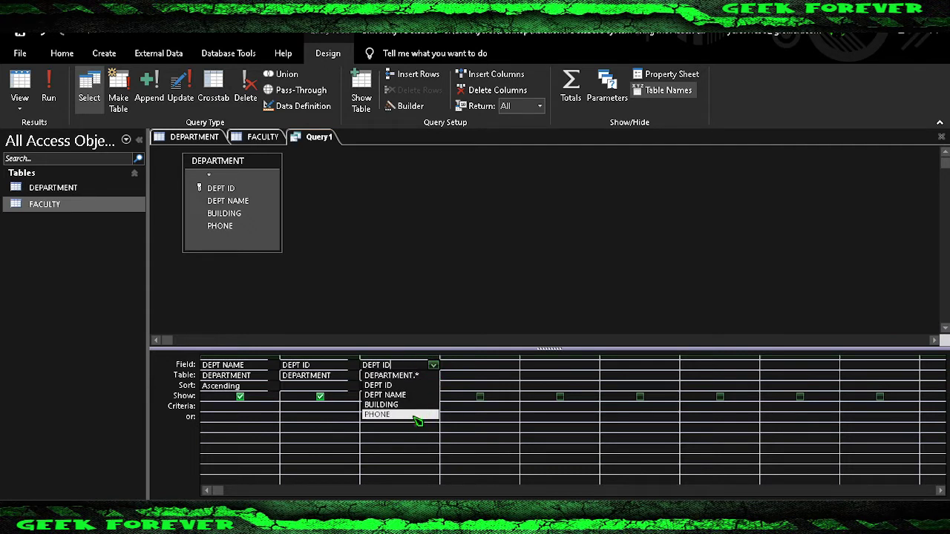
left_click(433, 365)
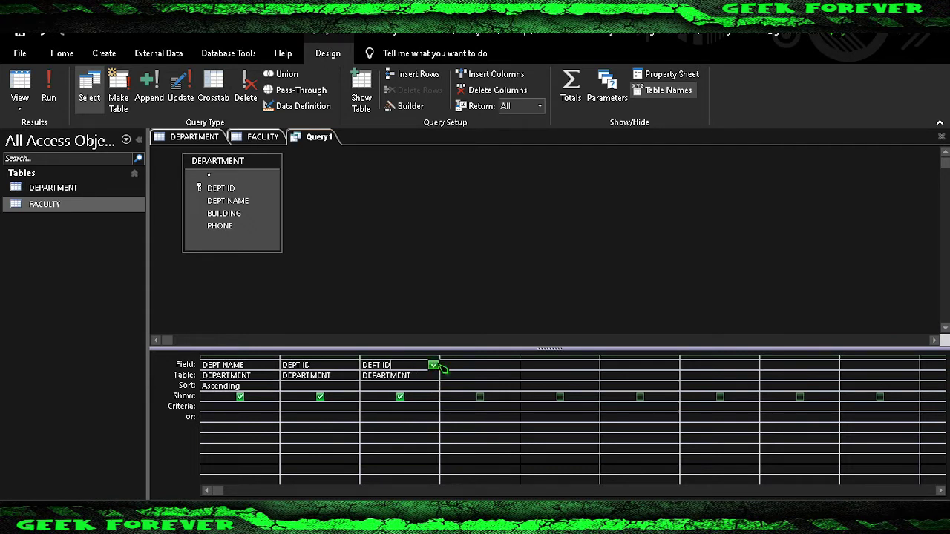
left_click(433, 365)
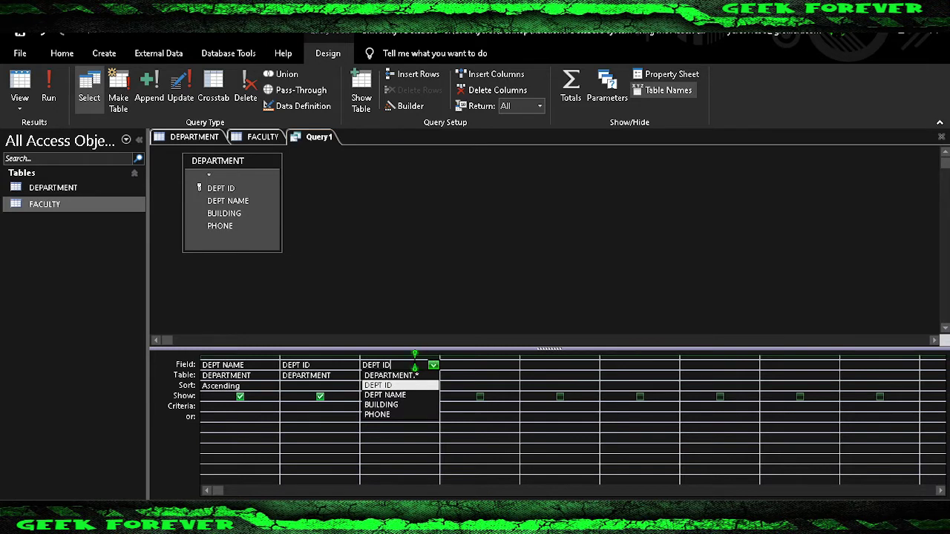
left_click(394, 358)
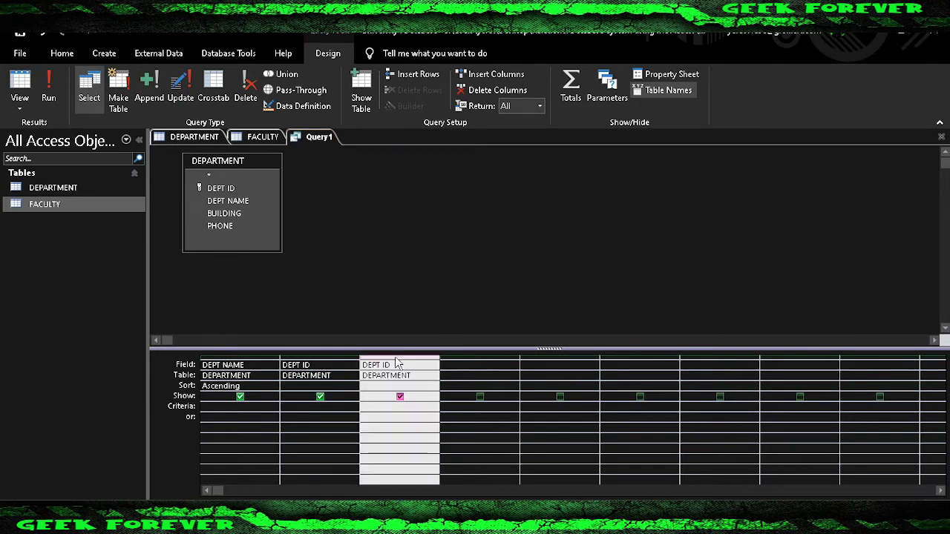
key("Delete")
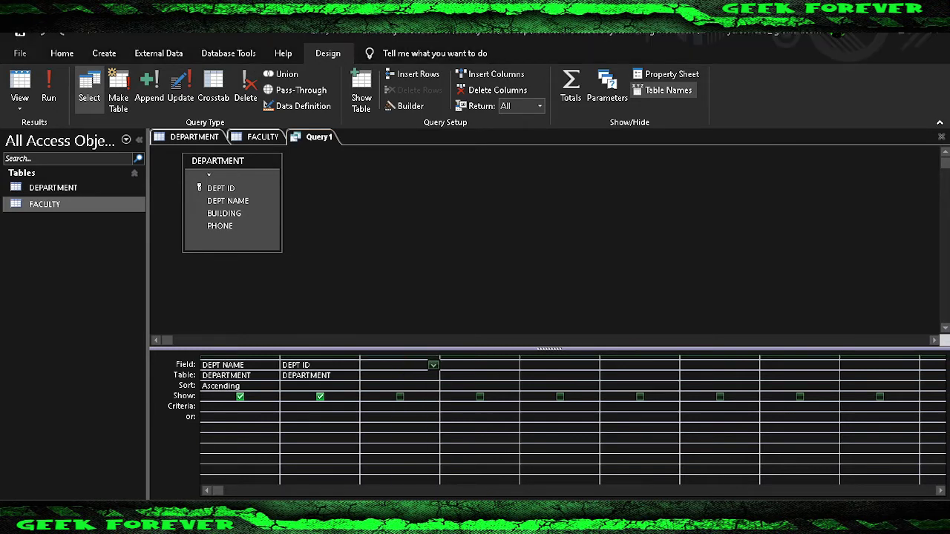
Run the query and save it as Dept Query.
left_click(49, 89)
key("ctrl+s")
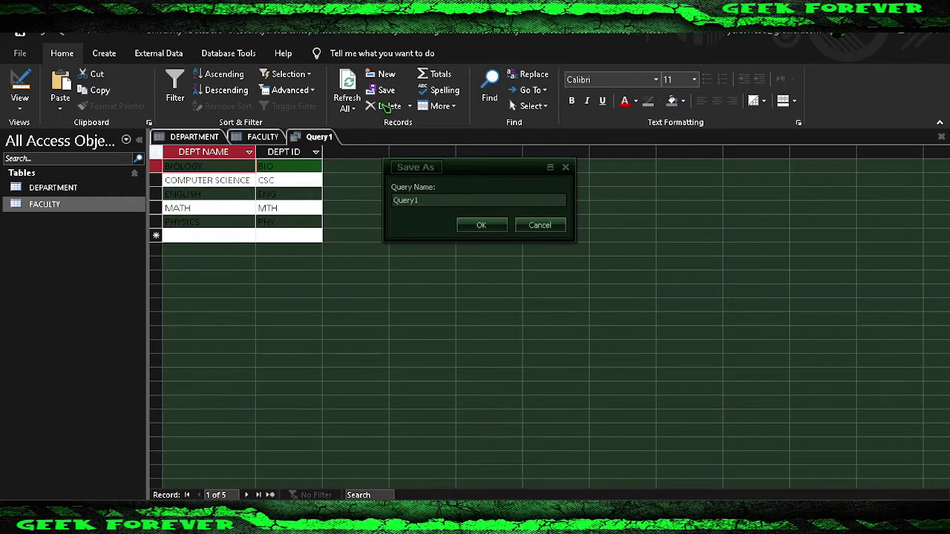
left_click(424, 202)
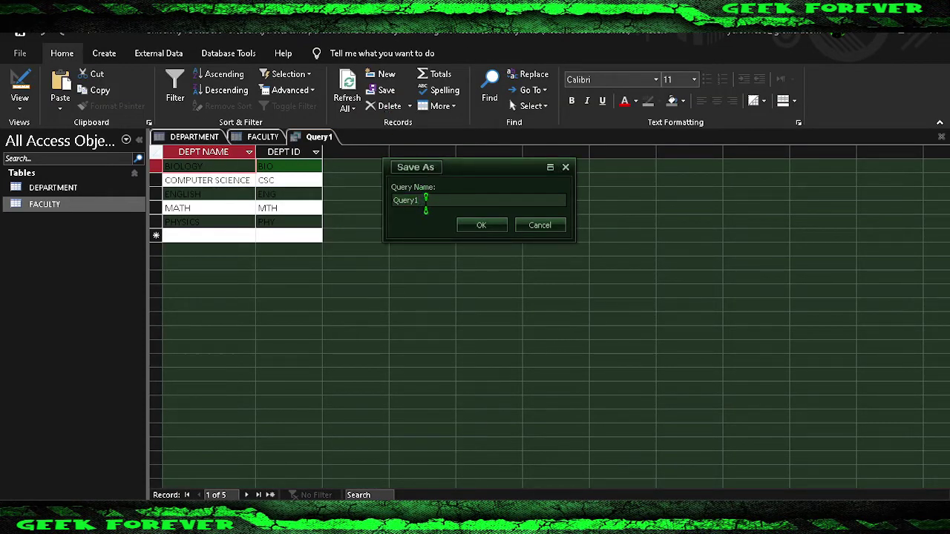
key("BackSpace")
key("Home")
type("Dept")
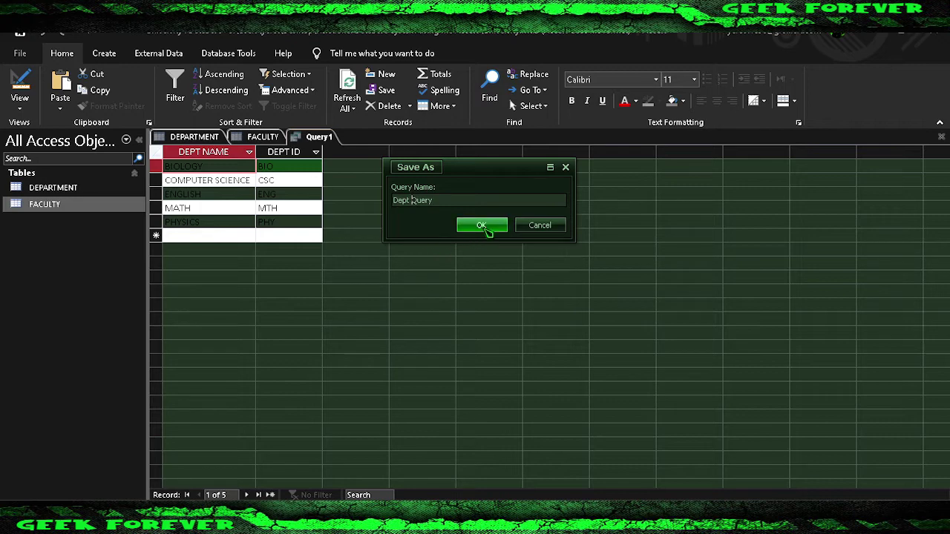
left_click(486, 227)
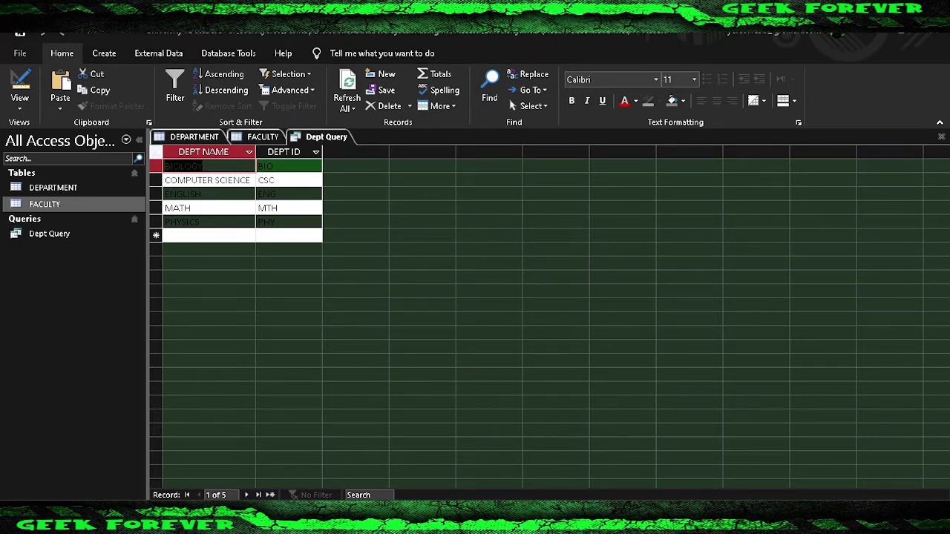
Create a new query design with the DEPARTMENT and FACULTY tables, and enlarge the FACULTY field list to fit all its fields.
left_click(185, 138)
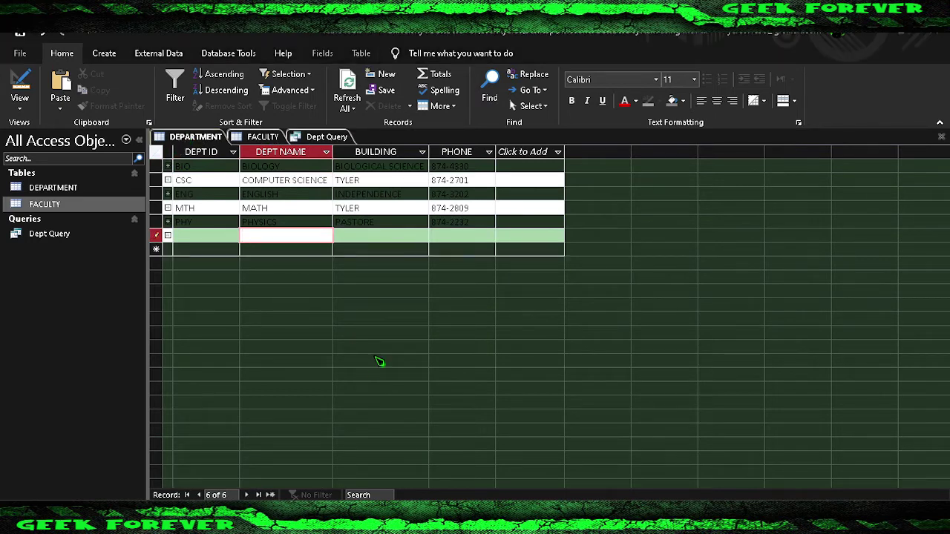
left_click(103, 53)
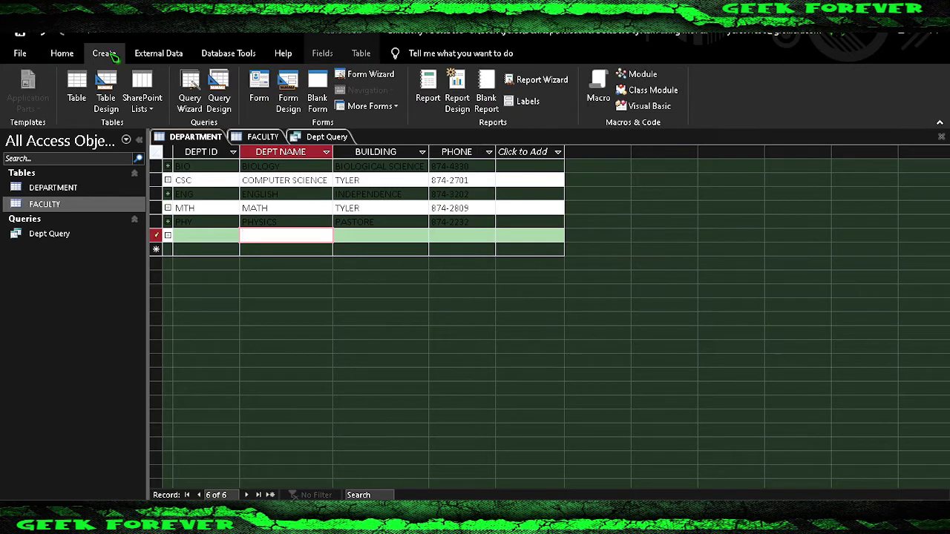
left_click(222, 97)
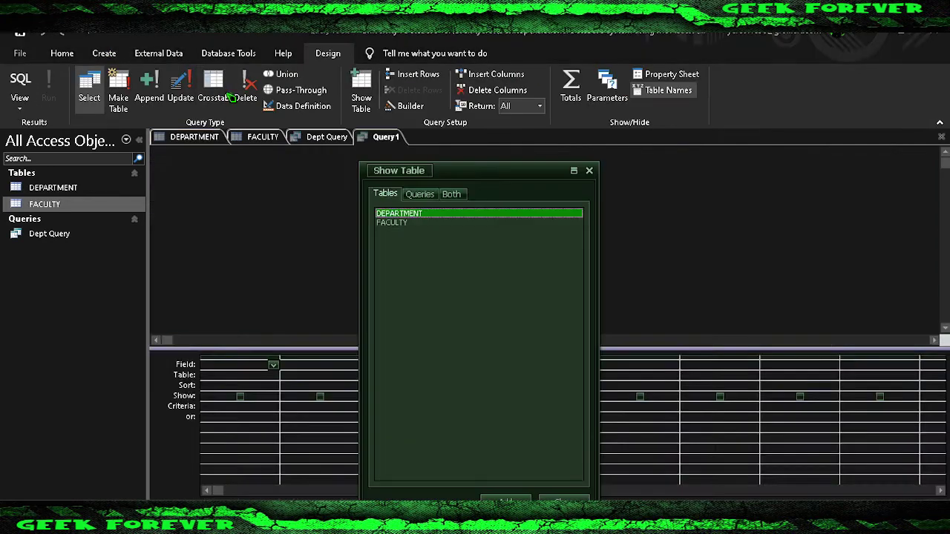
left_click(413, 225, "shift")
left_click(505, 498)
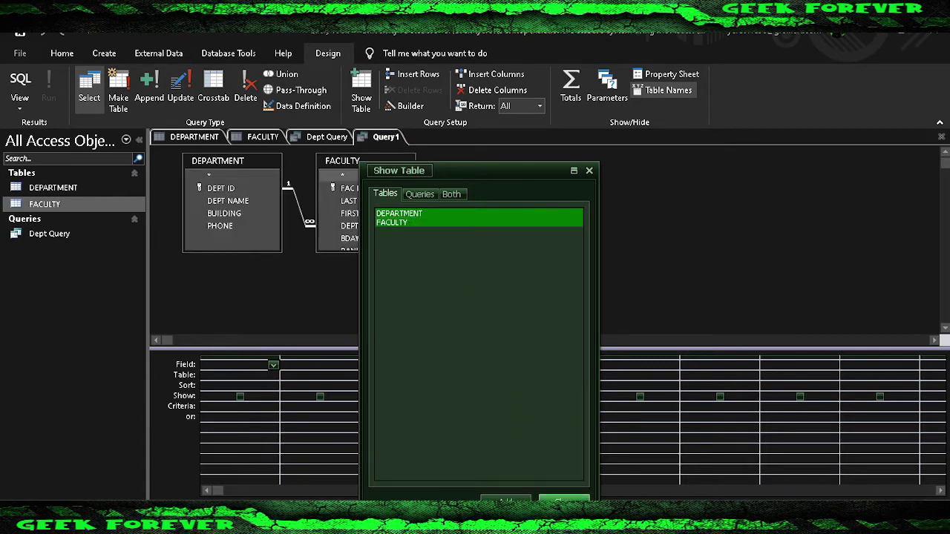
left_click(564, 499)
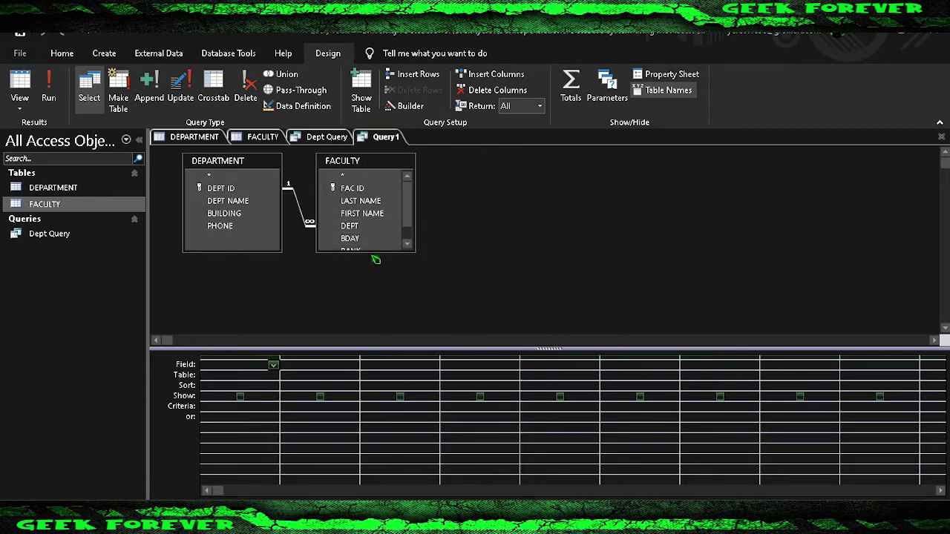
left_click_drag(371, 254, 366, 281)
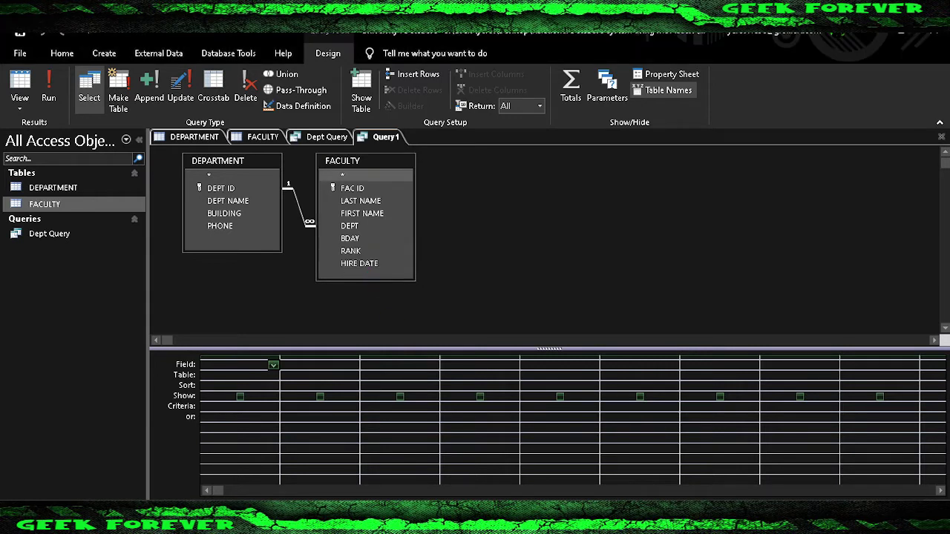
Set the first two query columns to the FACULTY table's LAST NAME and FIRST NAME fields.
left_click(352, 188)
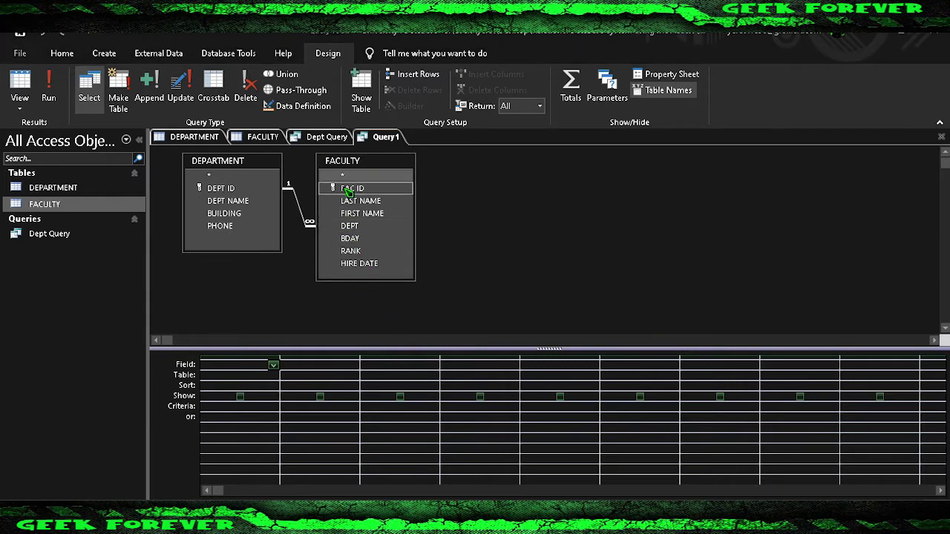
left_click(359, 201)
left_click(273, 365)
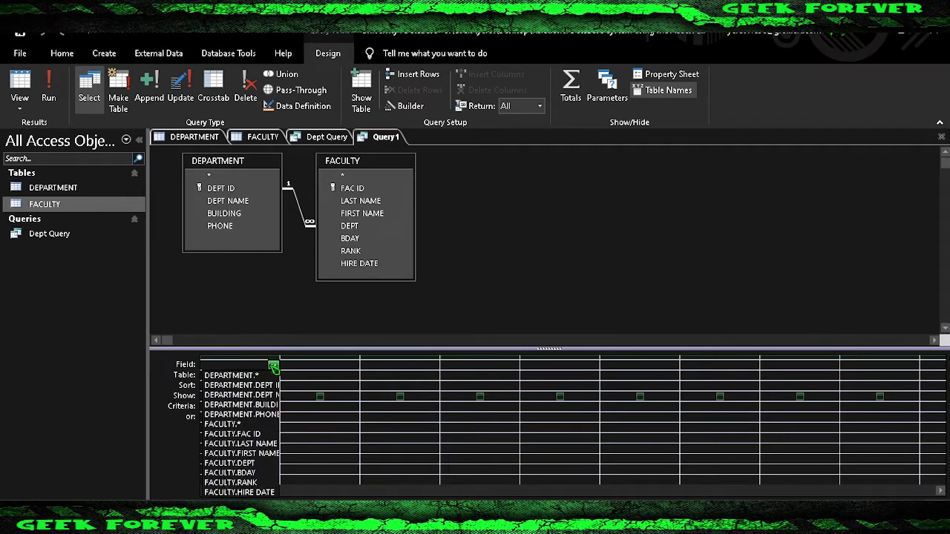
left_click(264, 443)
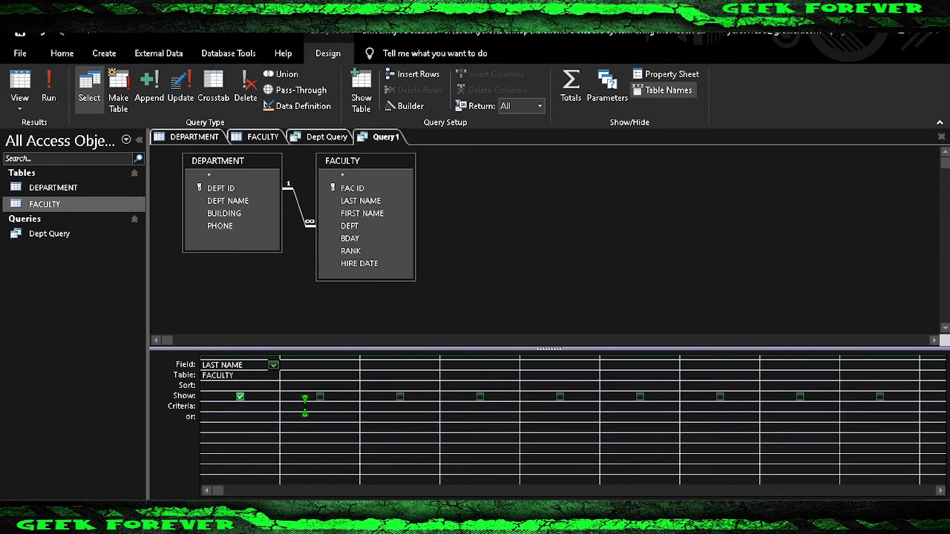
left_click(341, 365)
left_click(354, 365)
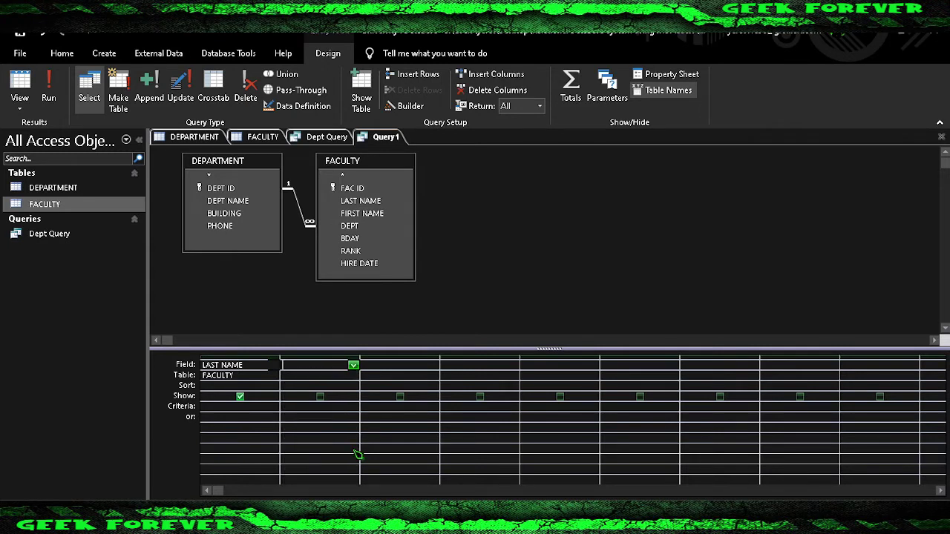
left_click(349, 453)
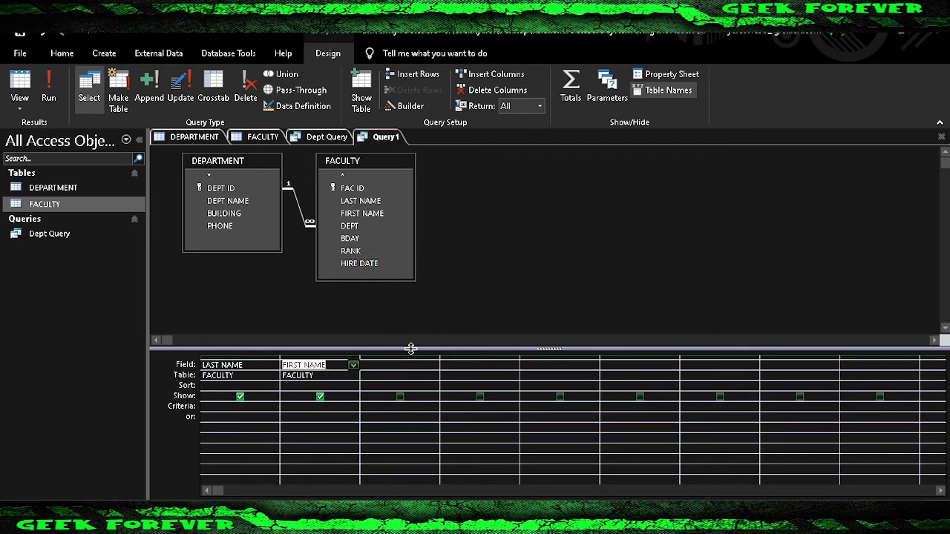
Set the third query column to RANK from FACULTY and the fourth to DEPT ID from DEPARTMENT.
left_click(432, 365)
left_click(433, 365)
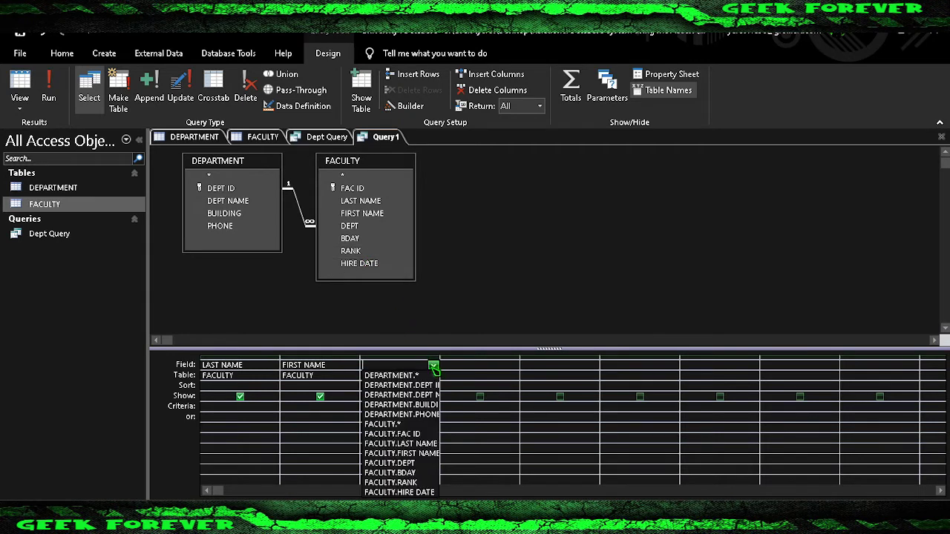
left_click(431, 484)
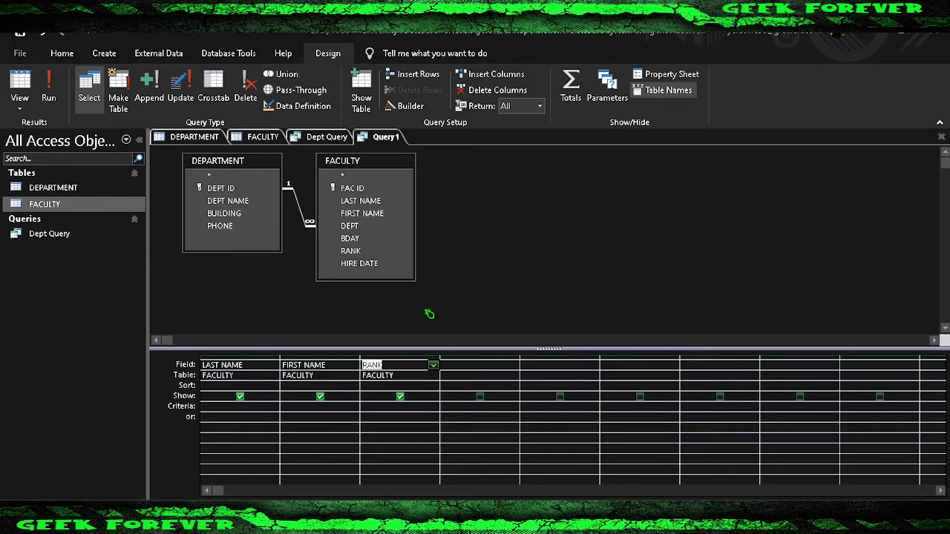
left_click(509, 367)
left_click(513, 366)
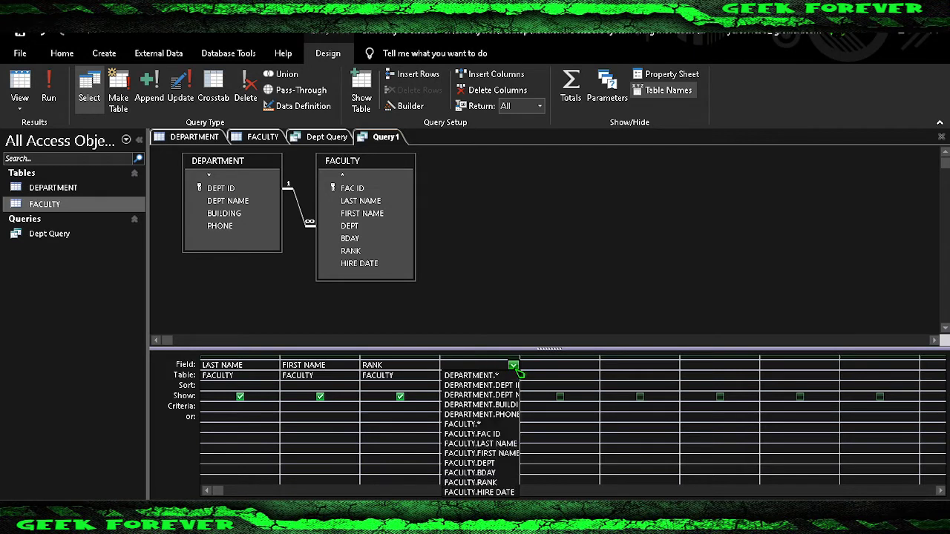
left_click(478, 385)
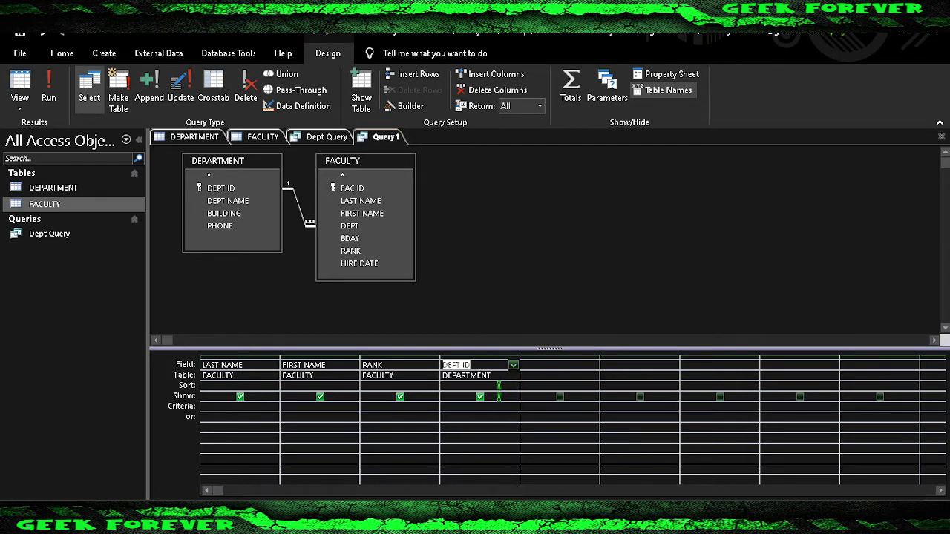
Set the criteria of the DEPT ID column to =CSC.
left_click(488, 407)
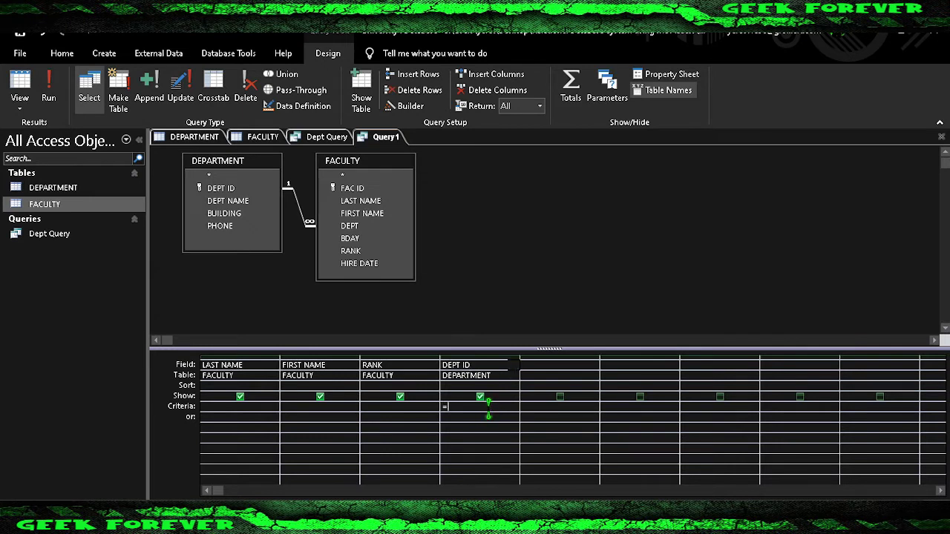
type("=CSC")
left_click(485, 438)
Save the two-table query as Dept & Faculty Query.
right_click(376, 141)
left_click(378, 146)
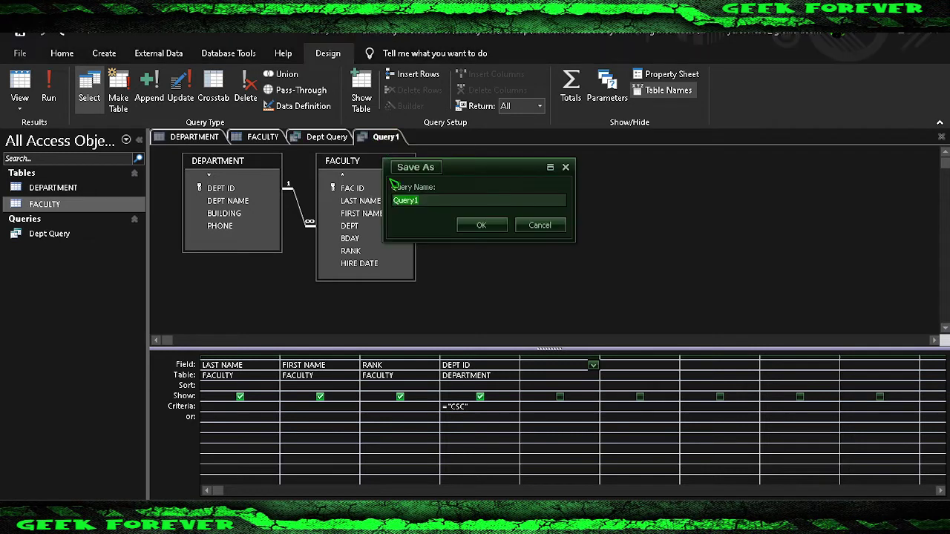
type("Dept & Faculty")
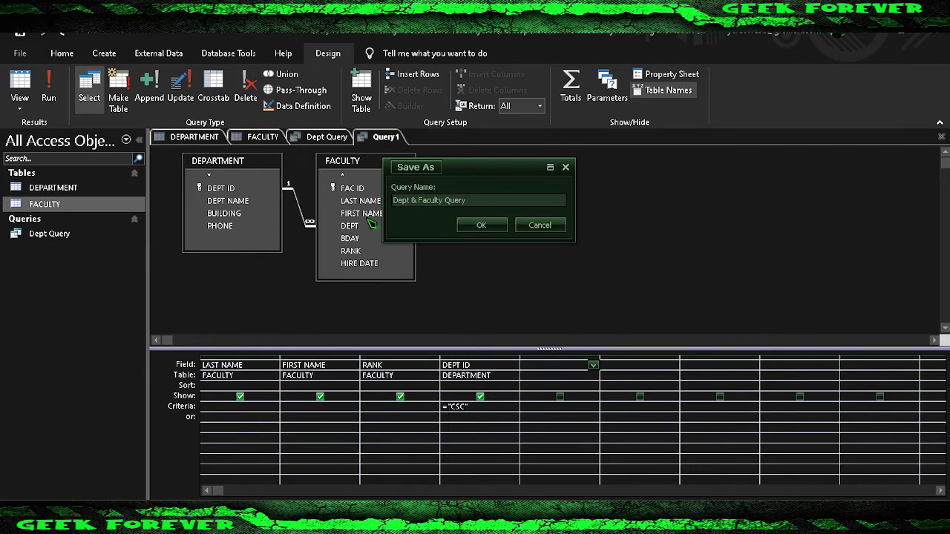
left_click(482, 226)
left_click(407, 192)
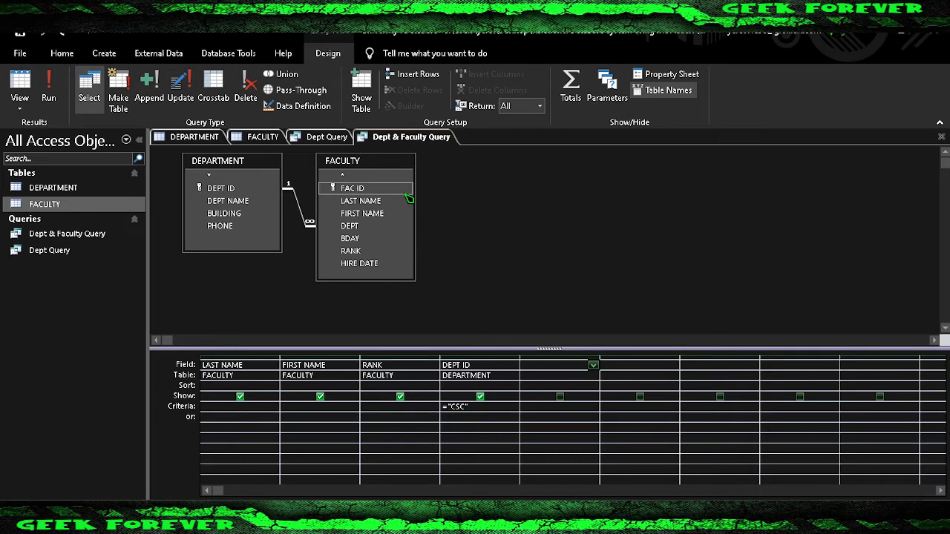
Run Dept & Faculty Query and compare its records with the FACULTY table.
left_click(49, 100)
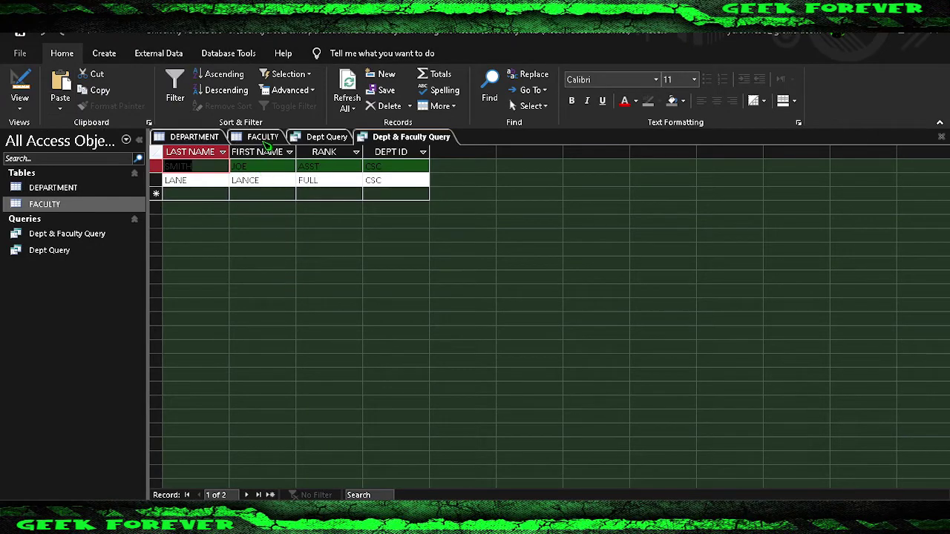
left_click(265, 139)
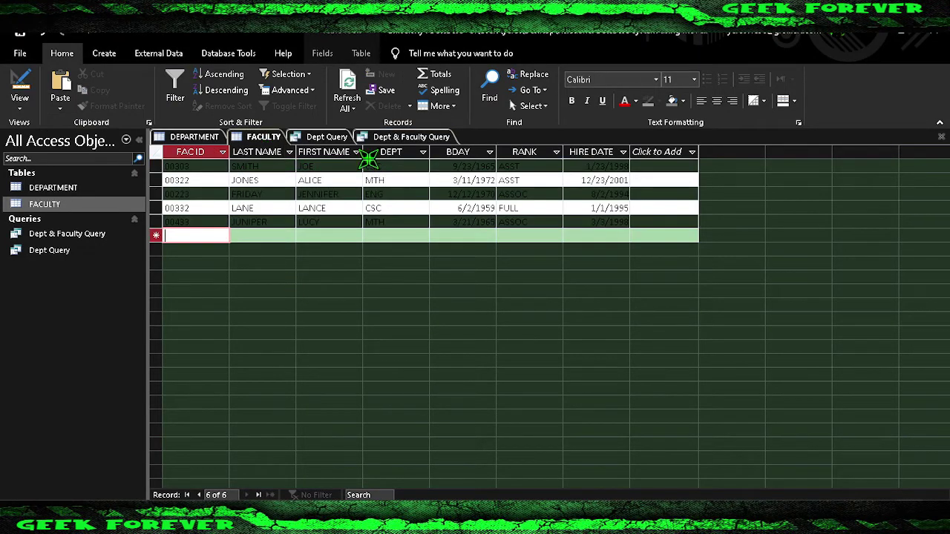
Create a new table in Design View and save it as STUDENT.
left_click(393, 138)
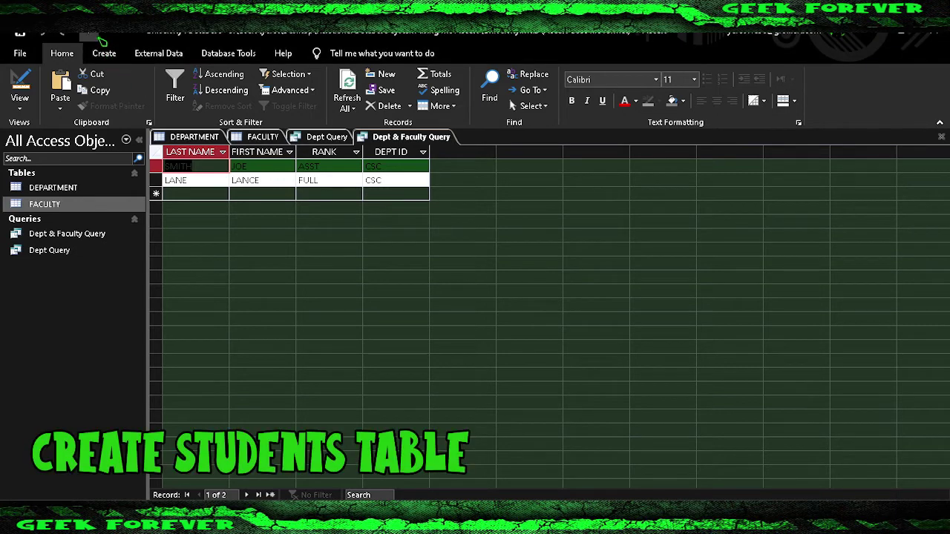
left_click(104, 56)
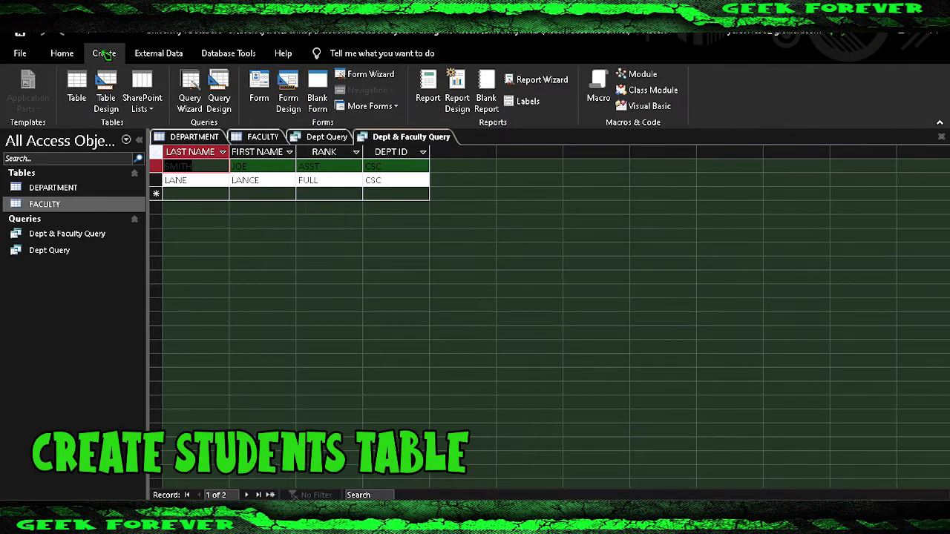
left_click(77, 88)
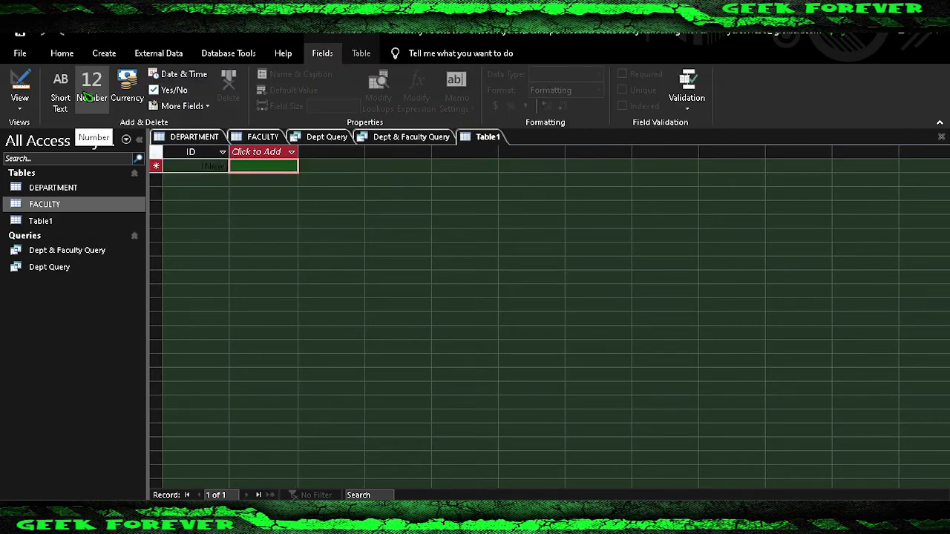
left_click(20, 109)
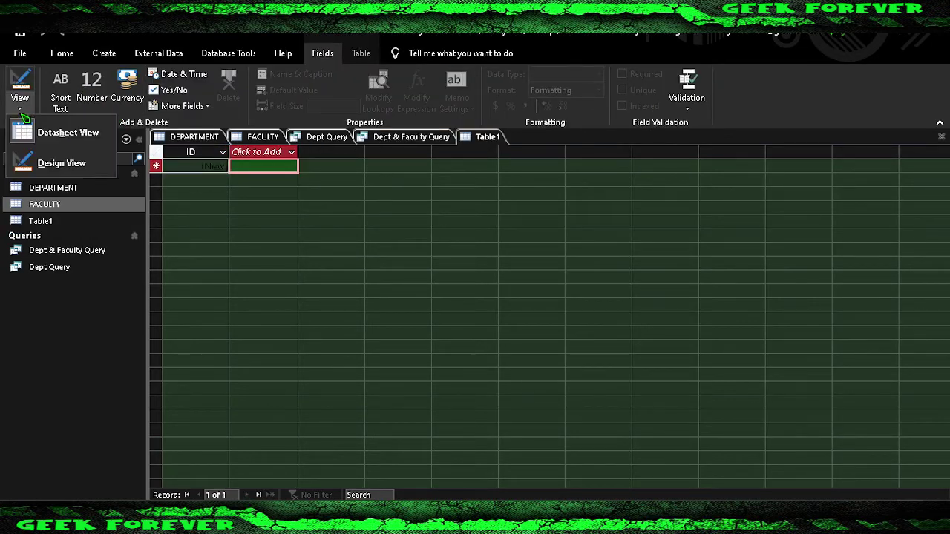
left_click(58, 165)
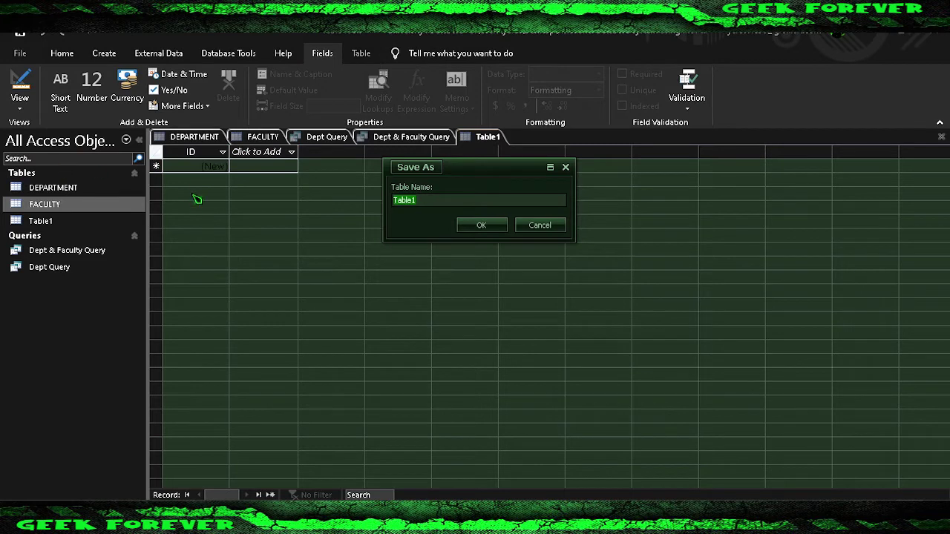
type("STUDENT")
left_click(479, 224)
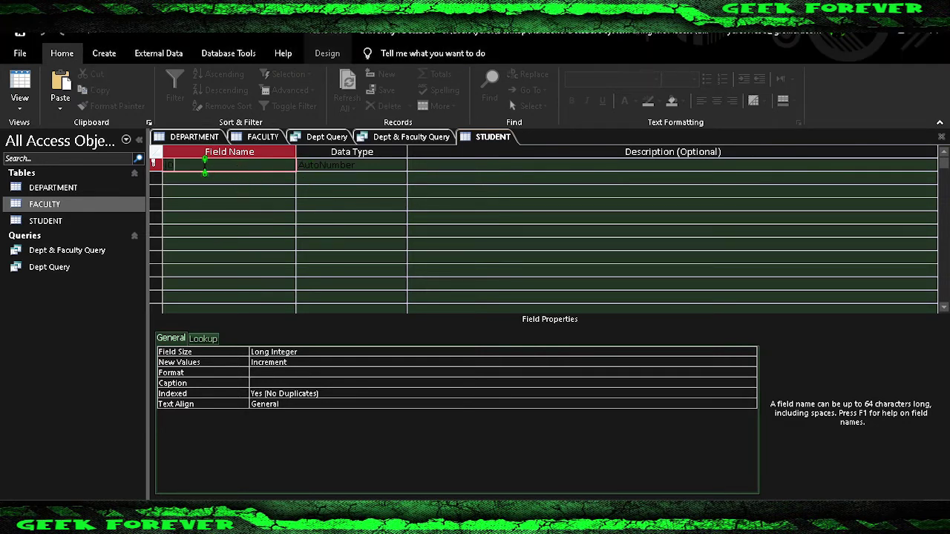
Rename the STUDENT table's first field LAST NAME and set its data type to Short Text.
key("shift+space")
key("BackSpace")
type("LAST NAME")
key("Tab")
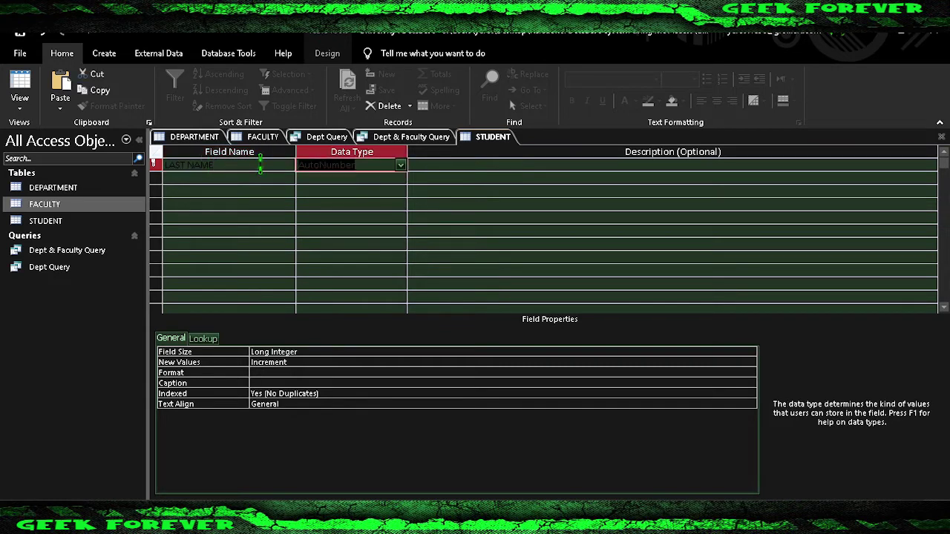
left_click(402, 166)
left_click(364, 179)
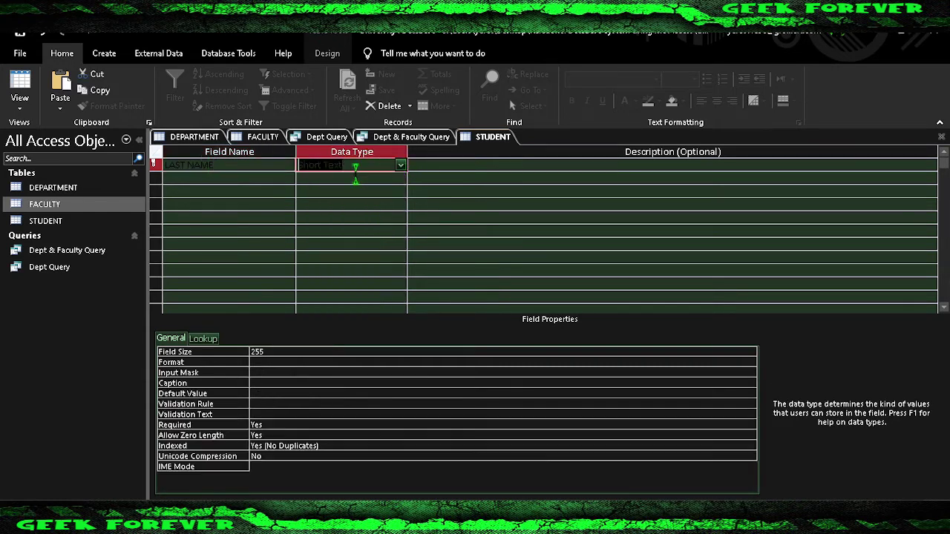
Add a FIRST NAME field with the Short Text data type below LAST NAME.
left_click(250, 178)
type("FIRST NAME")
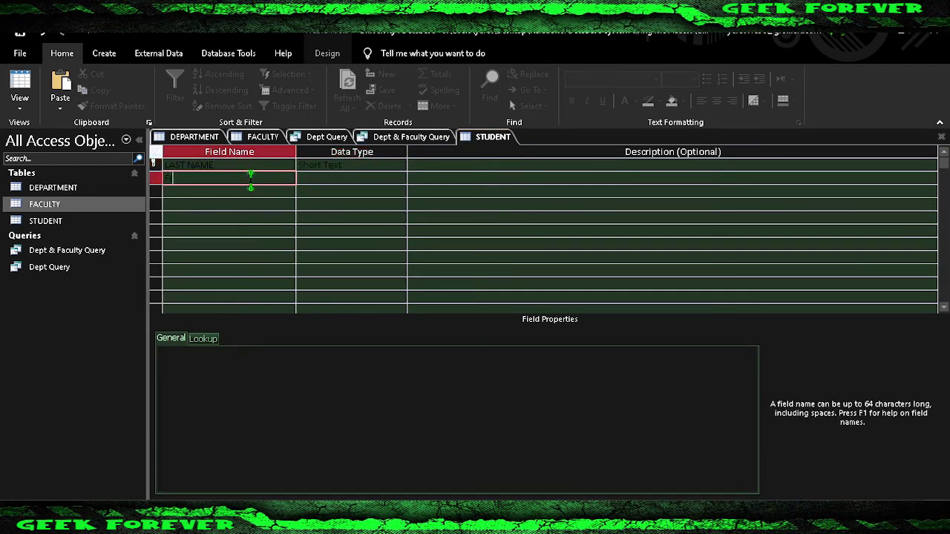
key("Tab")
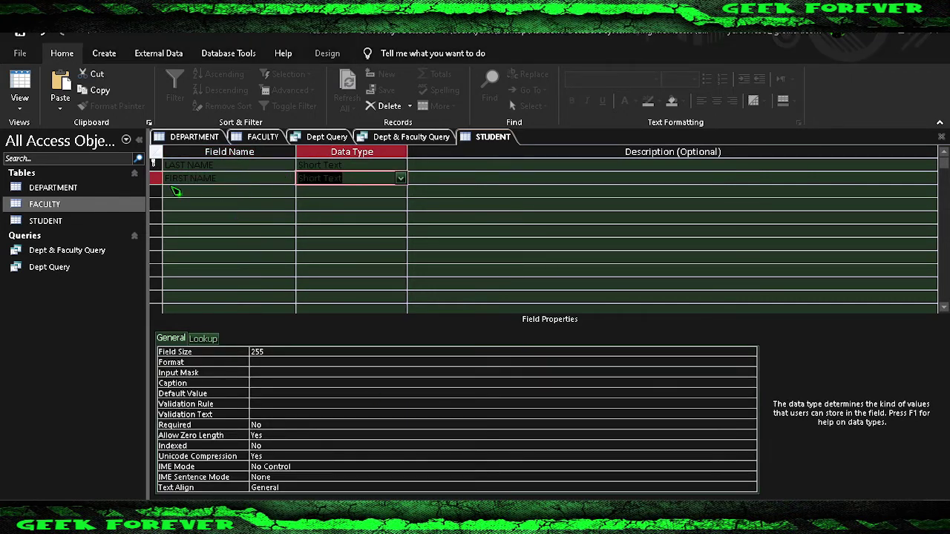
Add a STUD ID field with the Short Text data type and make it the primary key.
left_click(209, 190)
type("ST")
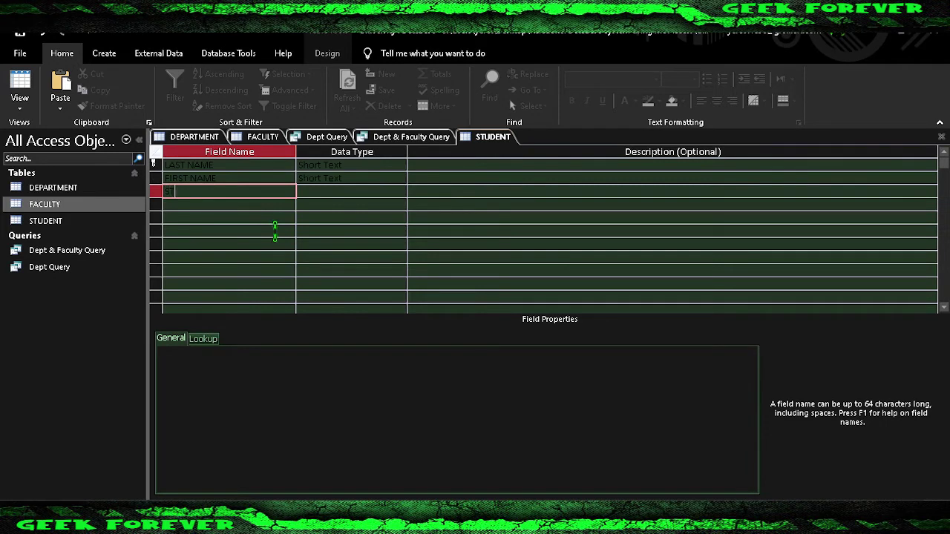
type("UD ID")
key("Tab")
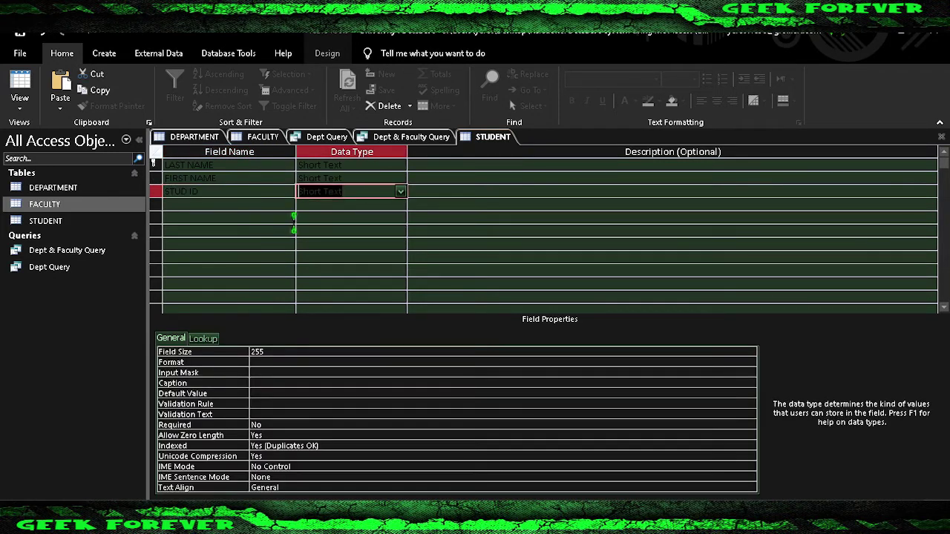
left_click(249, 192)
right_click(250, 191)
left_click(273, 199)
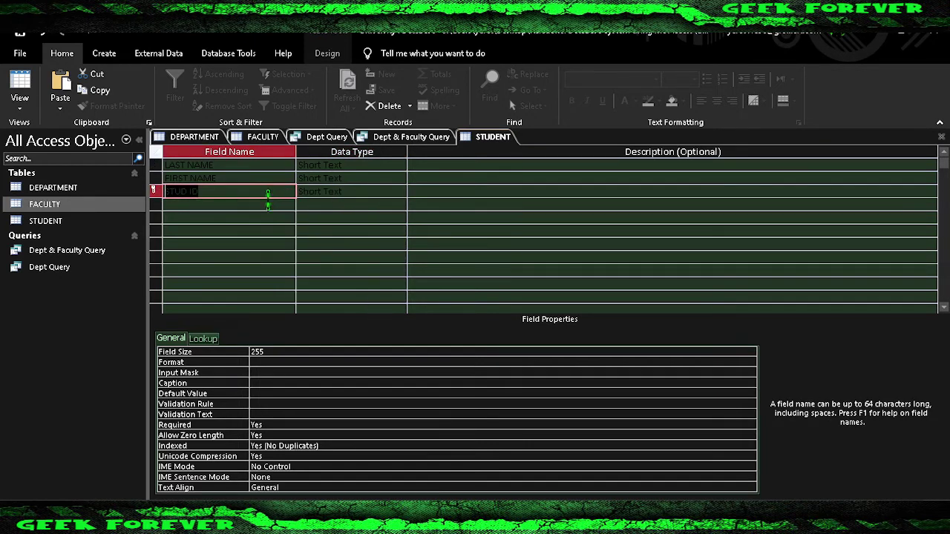
Add a MAJOR field with the Short Text data type below STUD ID.
left_click(254, 205)
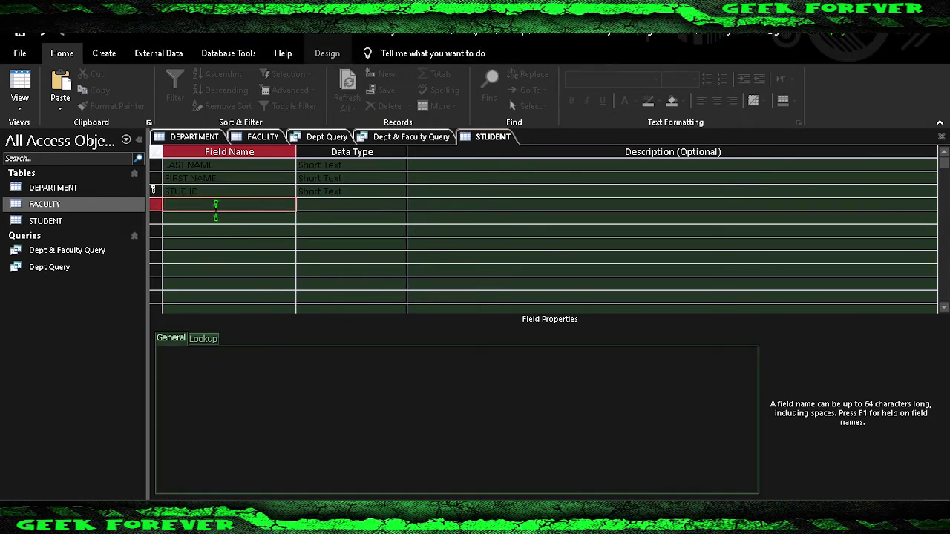
type("MAJOR")
key("Tab")
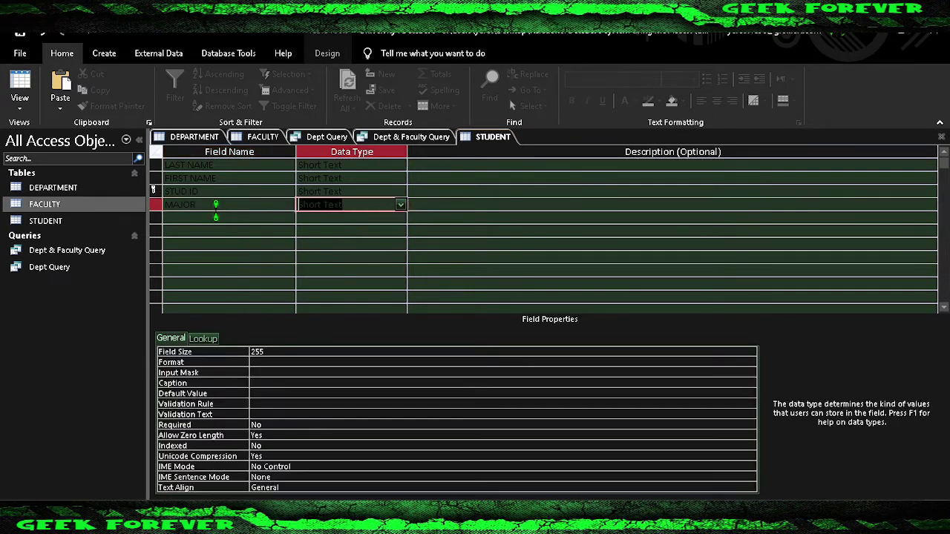
Add a BIRTH DATE field with the Date/Time data type below MAJOR.
left_click(263, 216)
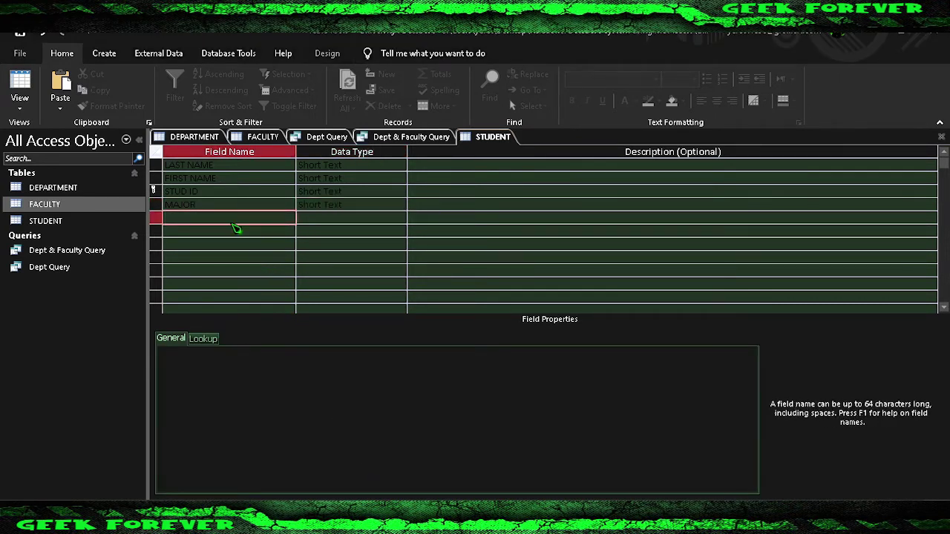
type("BIR")
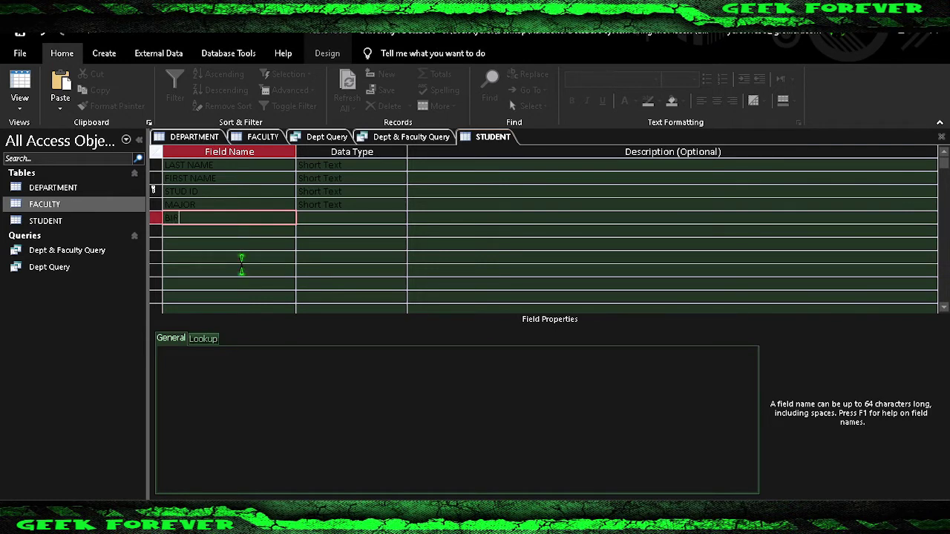
type("TH DATE")
key("Tab")
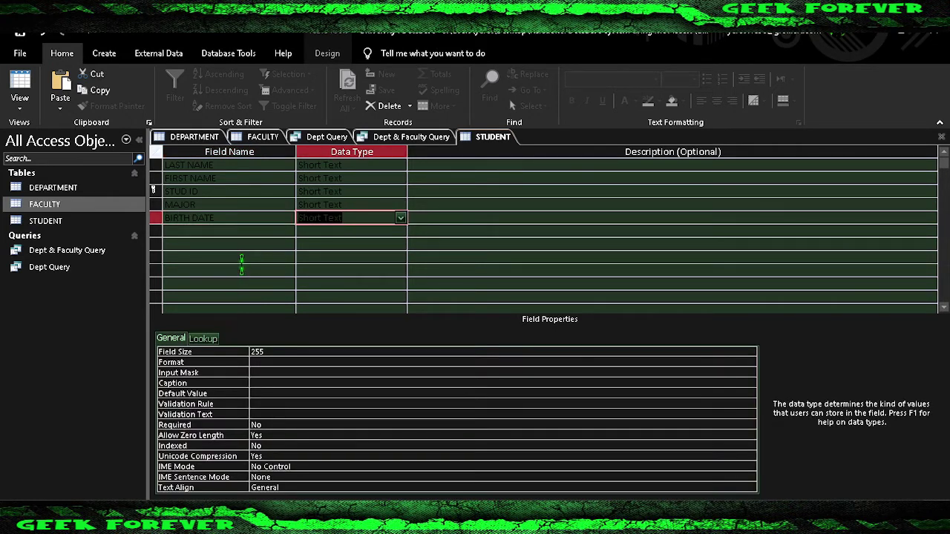
left_click(400, 219)
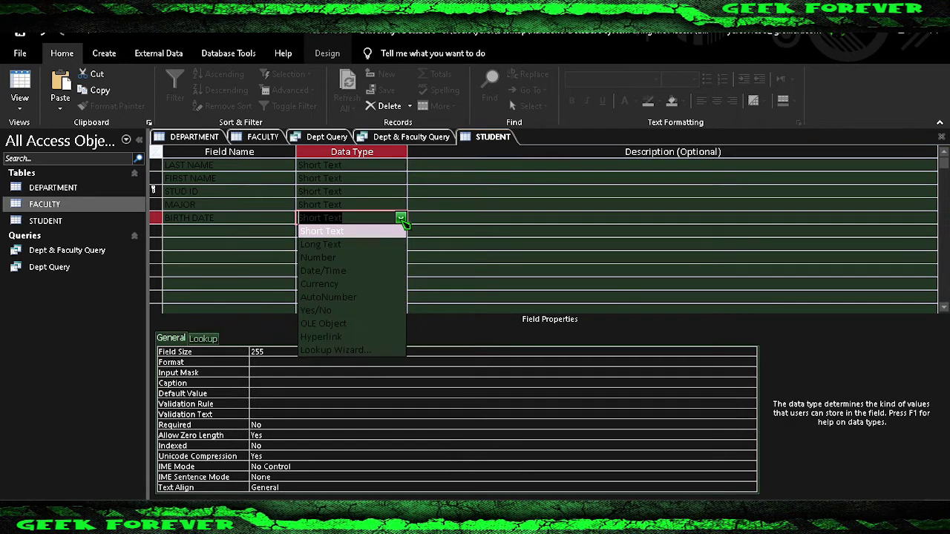
left_click(349, 272)
Add a GRAD DATE field with the Date/Time data type below BIRTH DATE.
left_click(247, 239)
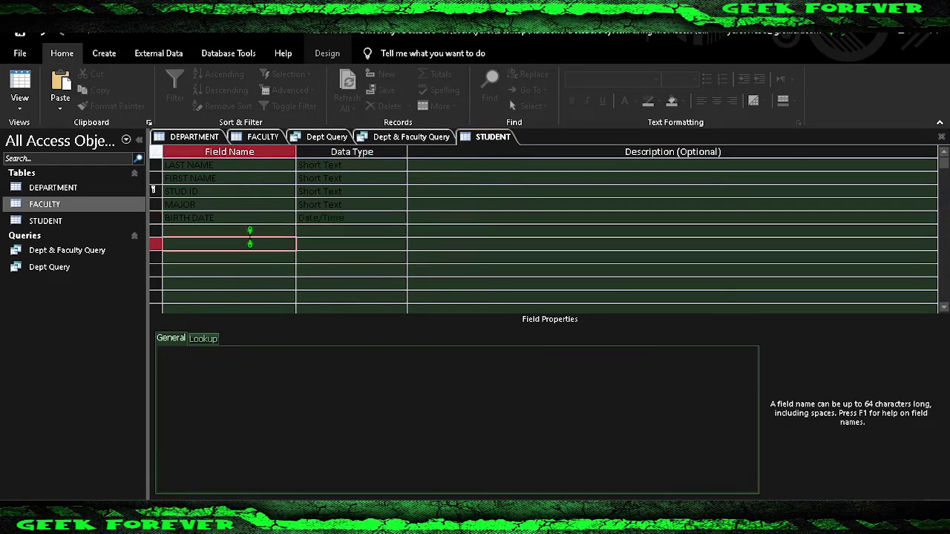
left_click(247, 230)
type("GRAD")
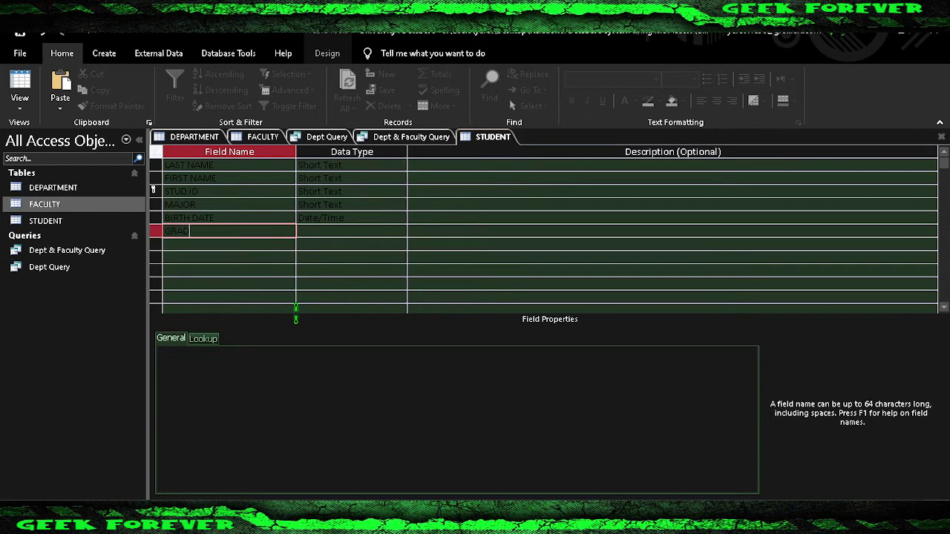
type(" DATE")
left_click(403, 231)
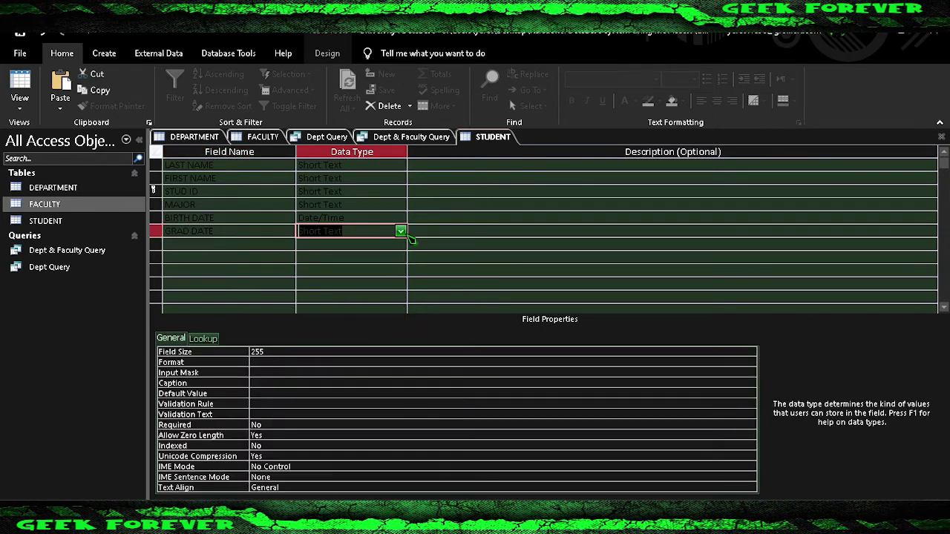
left_click(402, 231)
left_click(400, 217)
left_click(400, 231)
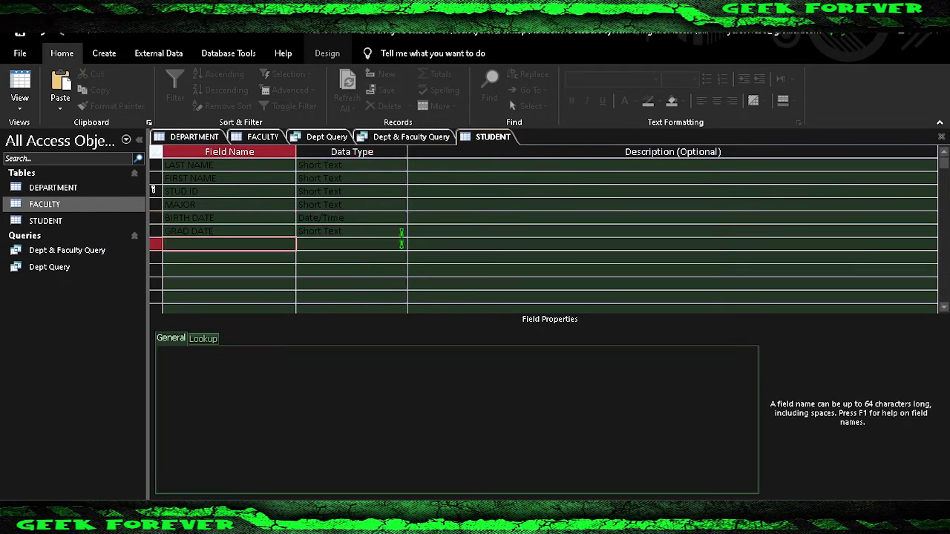
left_click(401, 231)
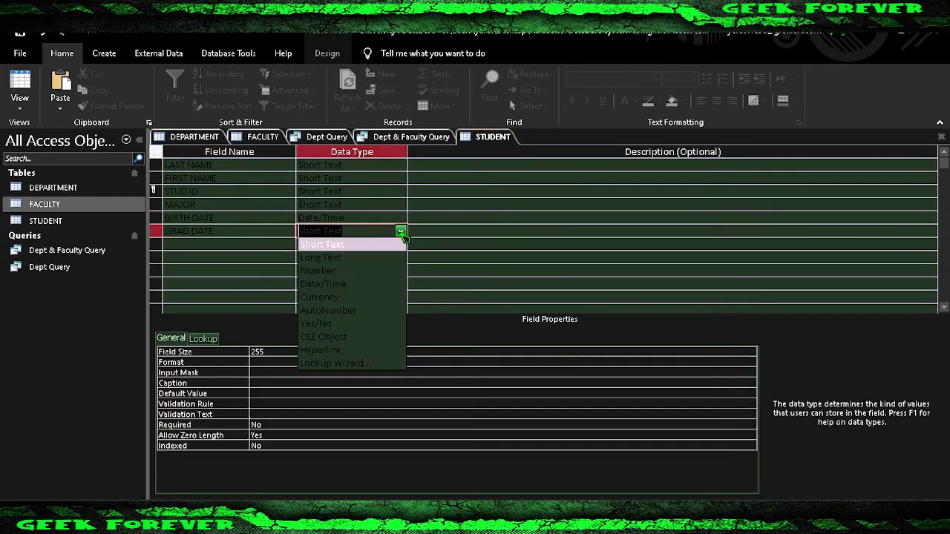
left_click(354, 282)
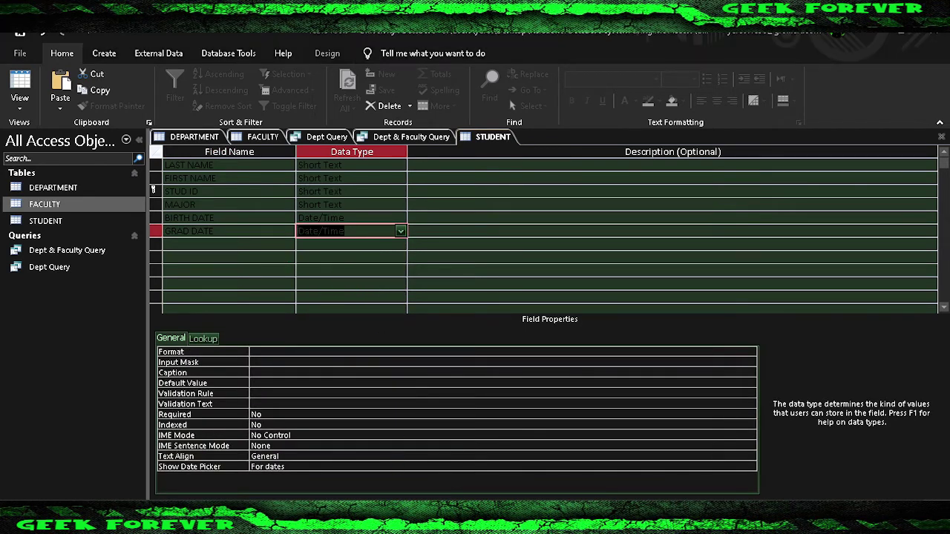
Add an ADVISOR field with the Short Text data type, and show the saved STUDENT table in Datasheet View.
left_click(187, 243)
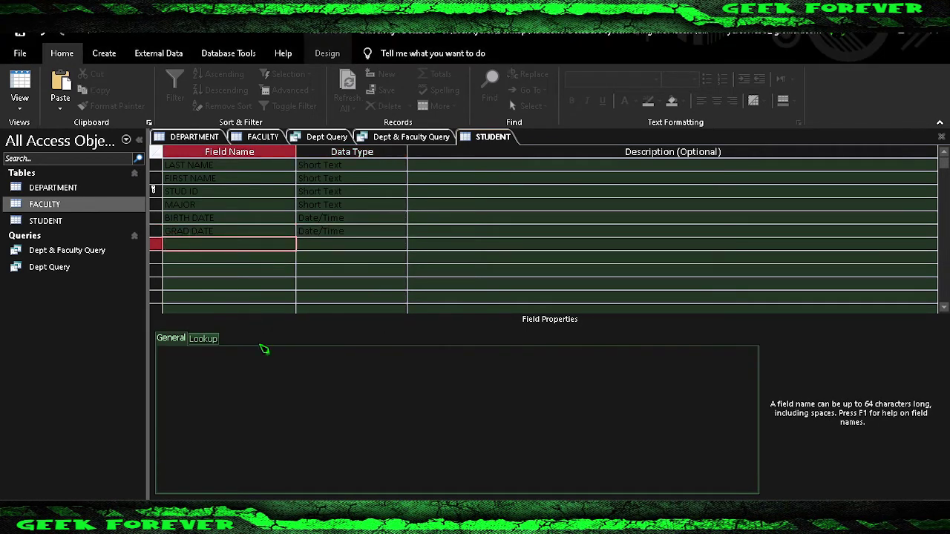
key("Tab")
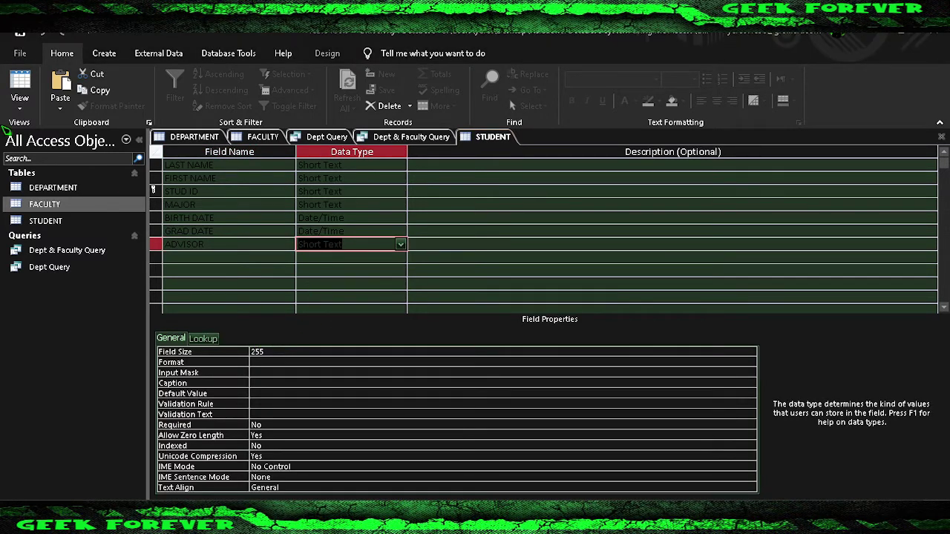
left_click(23, 111)
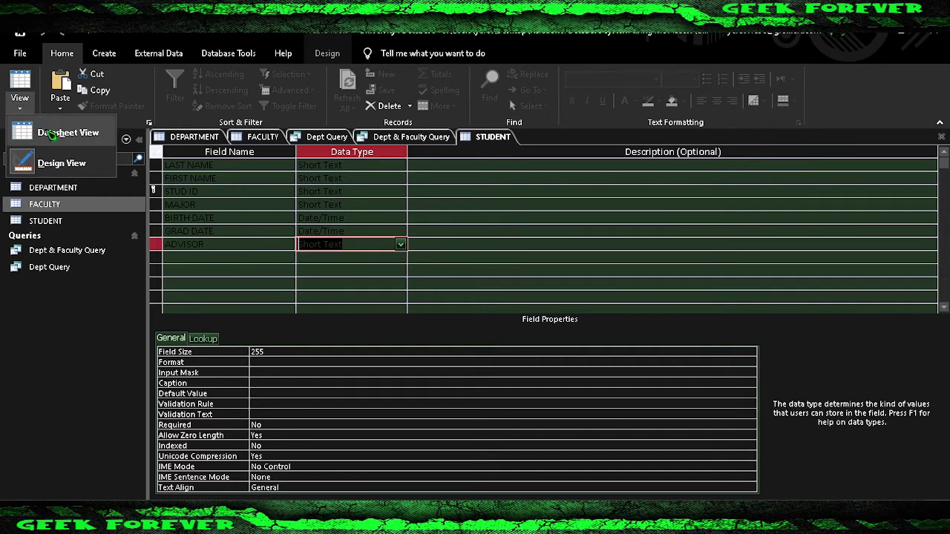
left_click(33, 128)
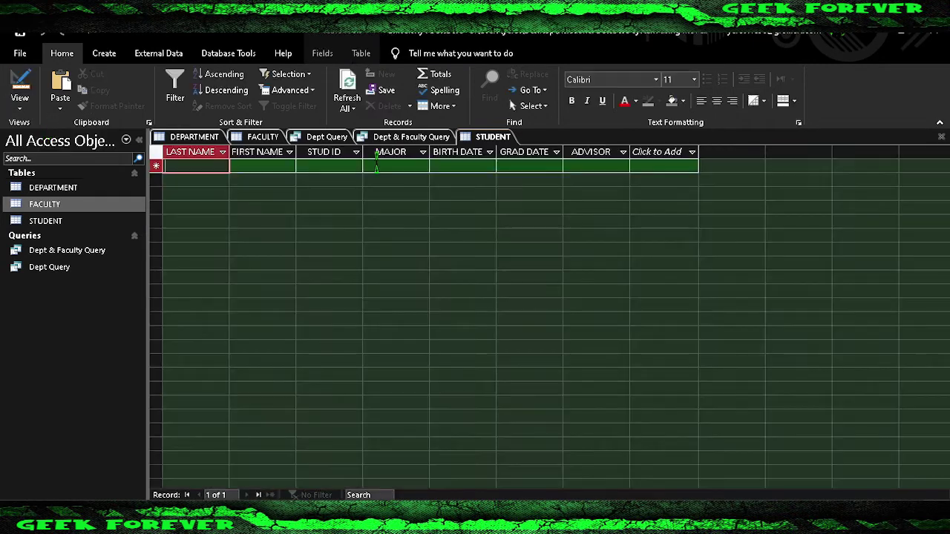
Open the database relationships and move the FACULTY table farther away from DEPARTMENT.
left_click(357, 60)
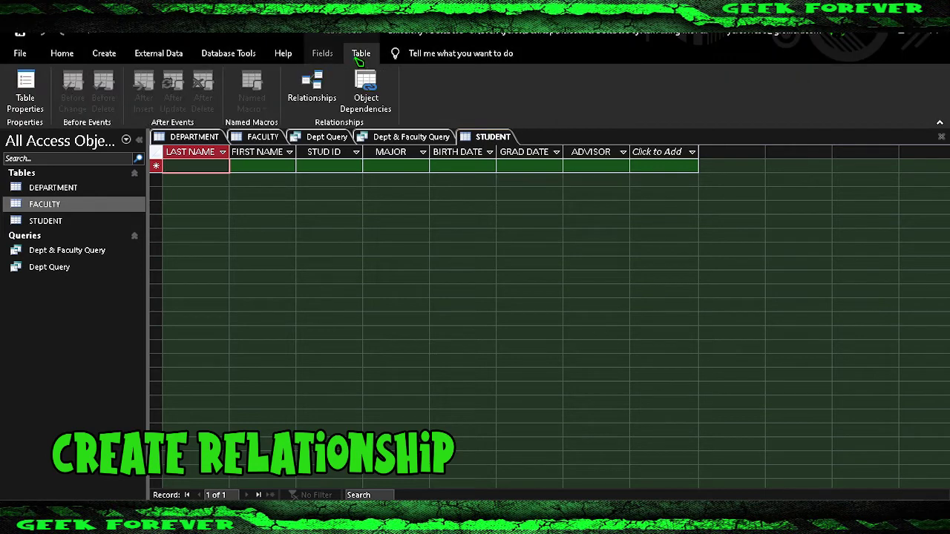
left_click(313, 83)
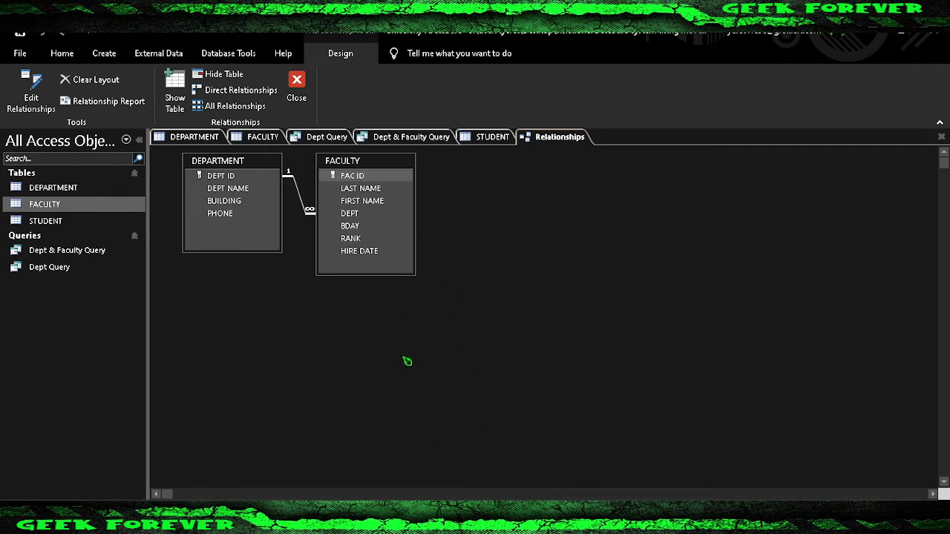
left_click_drag(371, 167, 429, 165)
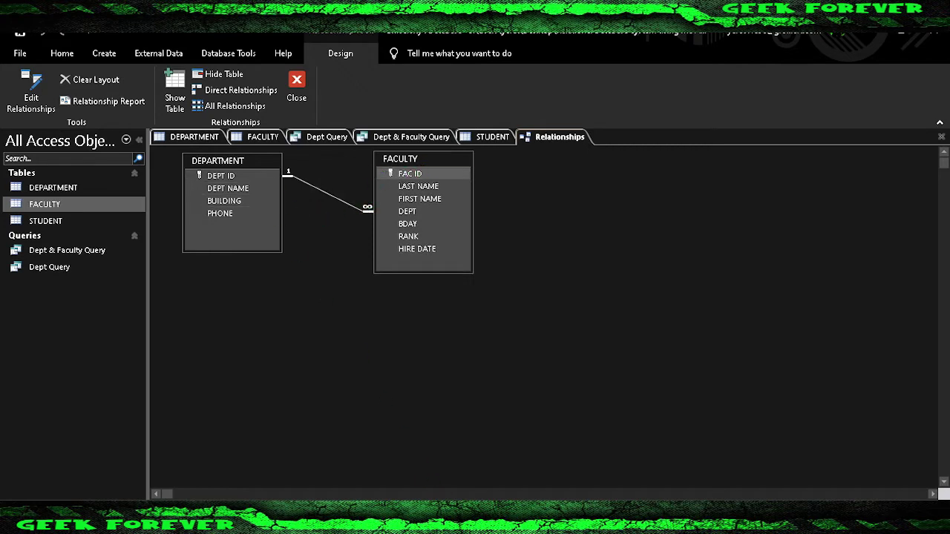
Add the STUDENT table to the relationships layout.
right_click(424, 357)
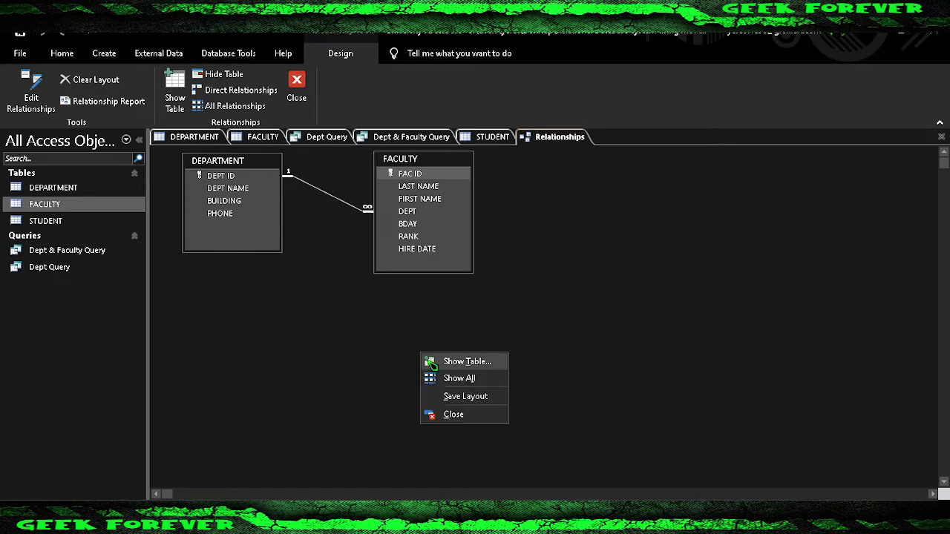
left_click(434, 363)
left_click_drag(479, 83, 632, 93)
left_click(549, 145)
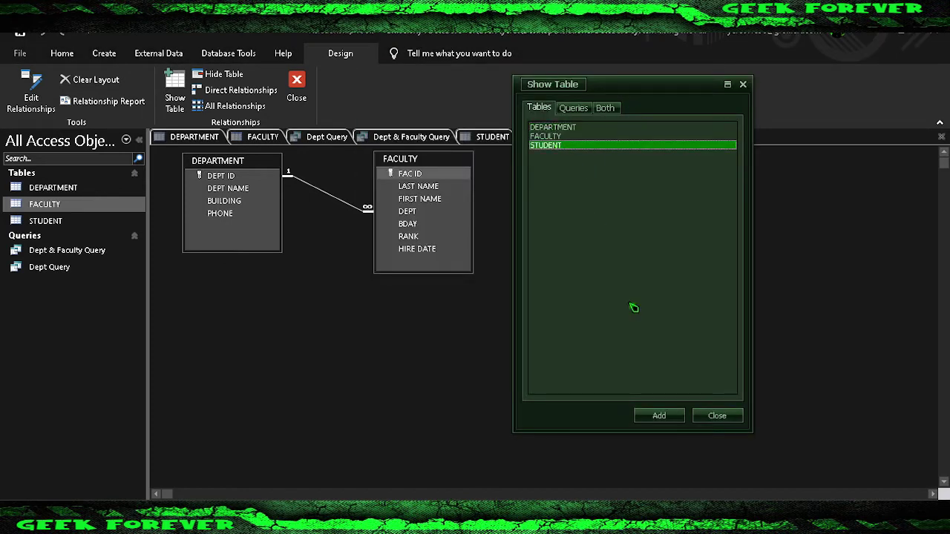
left_click(659, 415)
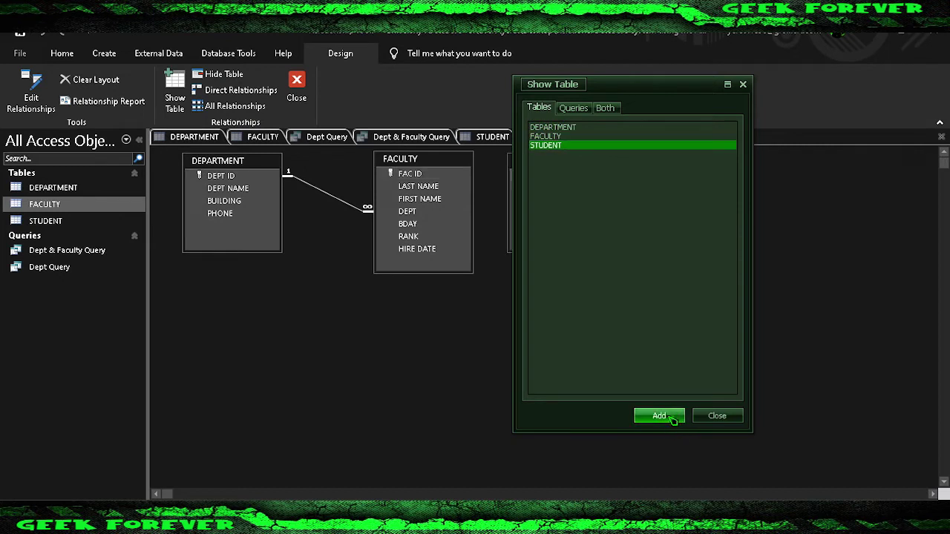
Enlarge the STUDENT table box until all its fields show, and place it below the DEPARTMENT table.
left_click(744, 85)
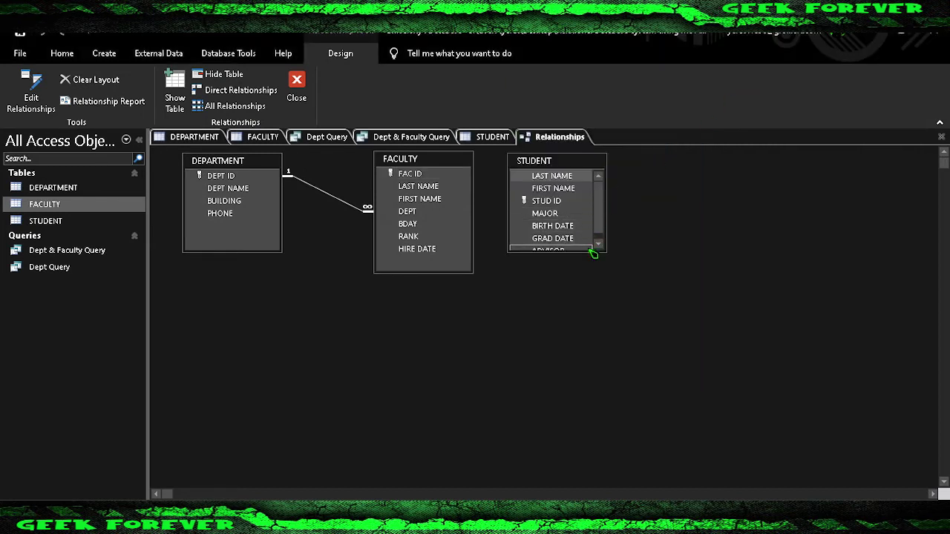
left_click_drag(583, 252, 579, 307)
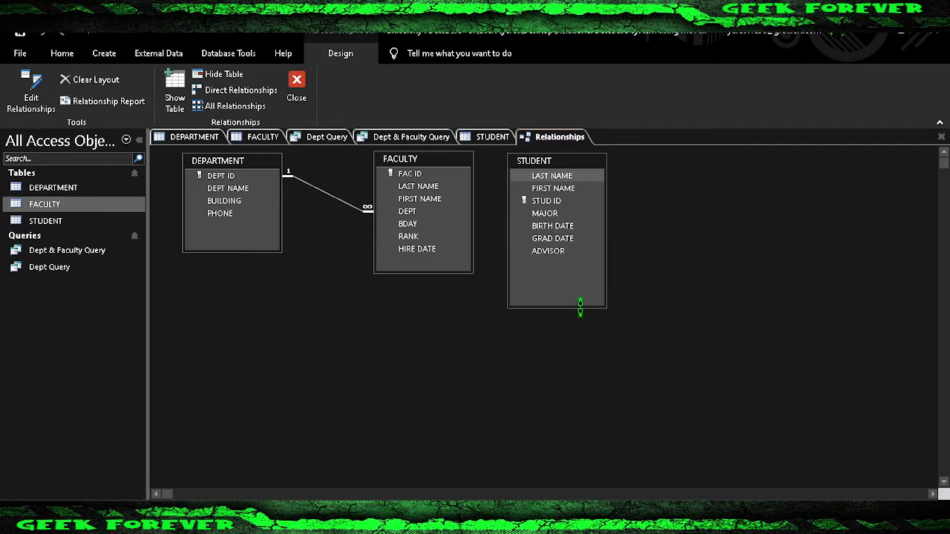
left_click_drag(570, 168, 610, 167)
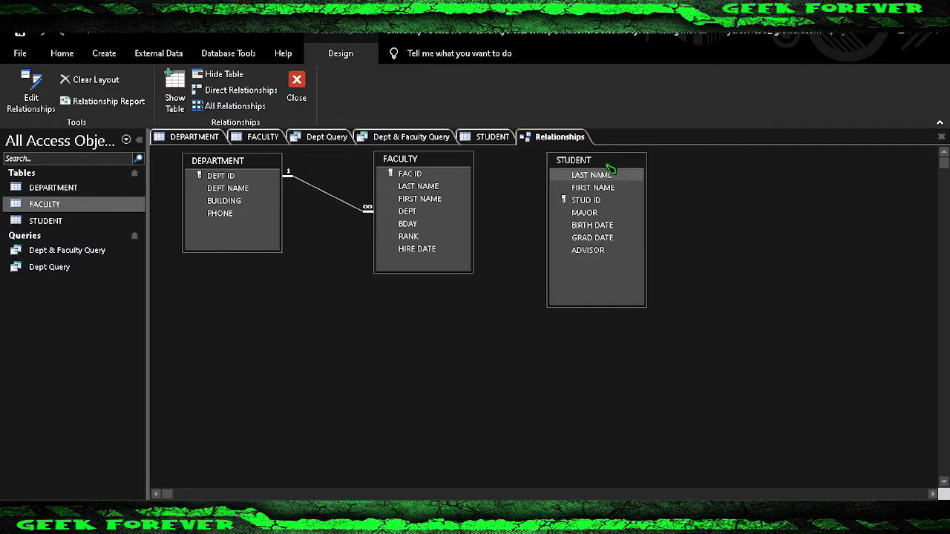
left_click(562, 215)
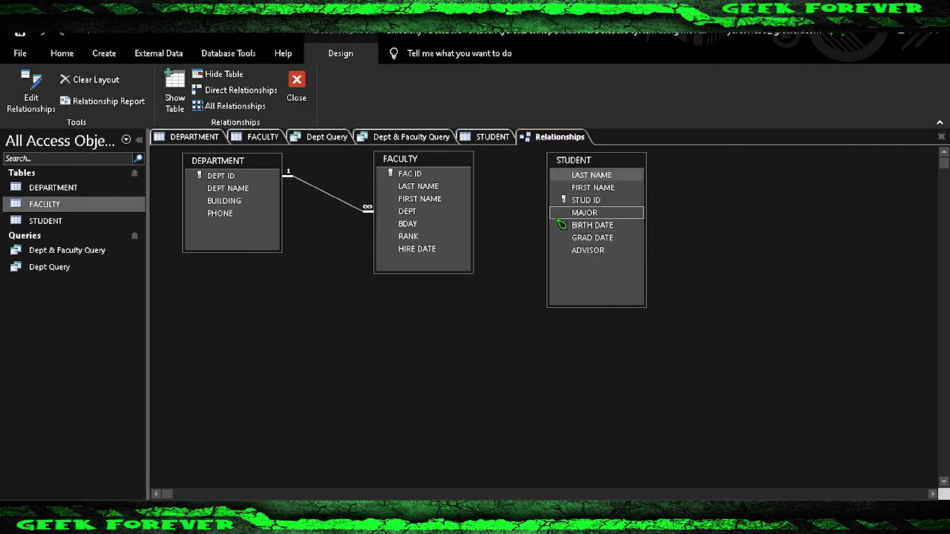
left_click_drag(562, 221, 598, 171)
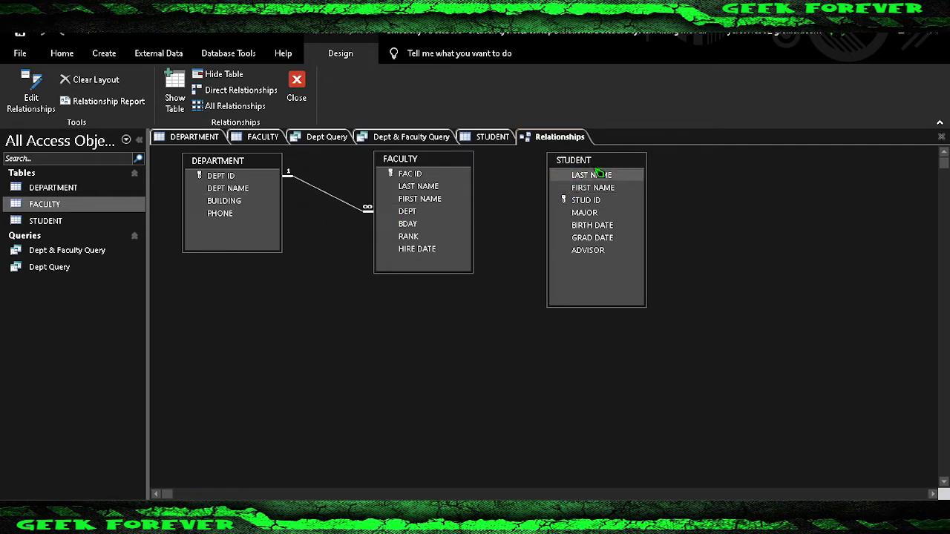
left_click_drag(345, 210, 604, 175)
left_click_drag(606, 167, 255, 191)
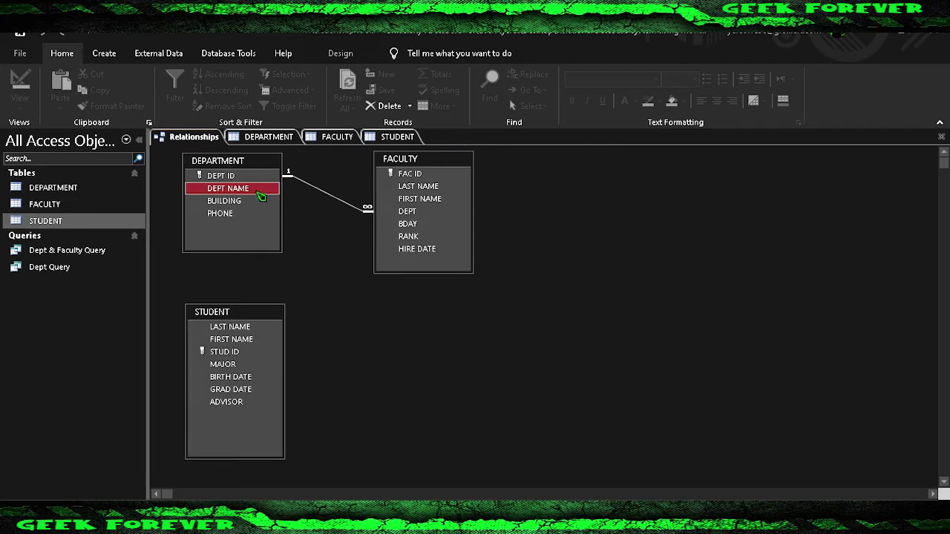
Create a relationship from DEPT NAME in the DEPARTMENT table to MAJOR in the STUDENT table.
left_click_drag(256, 195, 292, 339)
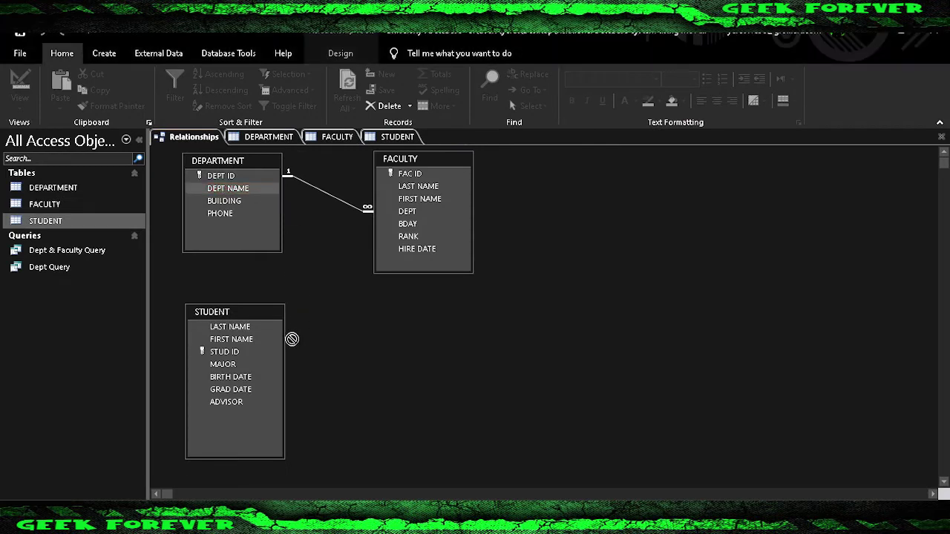
left_click_drag(233, 365, 233, 365)
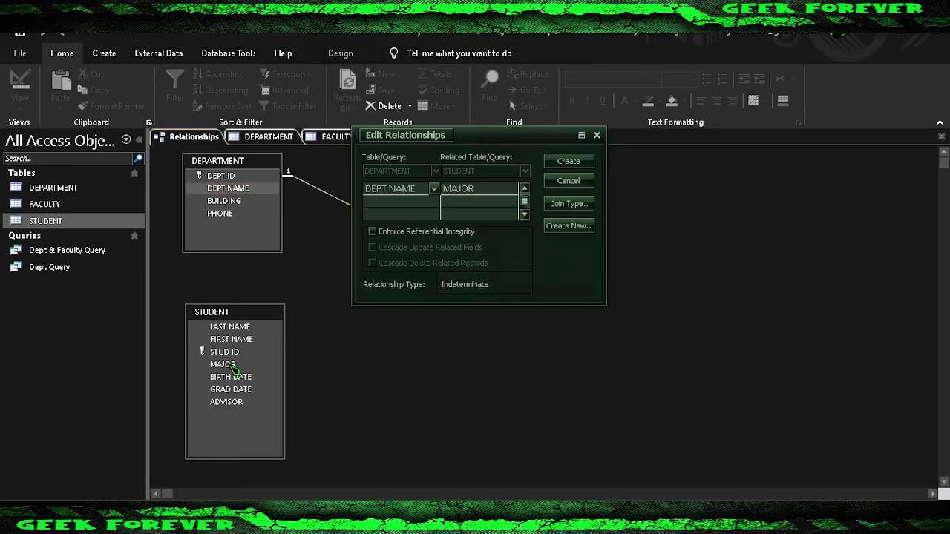
left_click(568, 159)
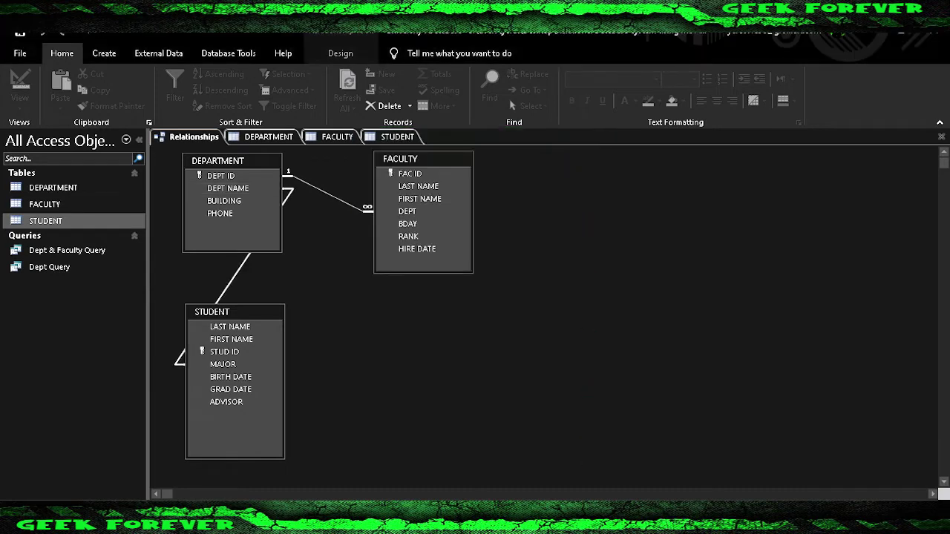
Create a relationship from FAC ID in the FACULTY table to ADVISOR in the STUDENT table.
left_click(449, 237)
left_click(432, 175)
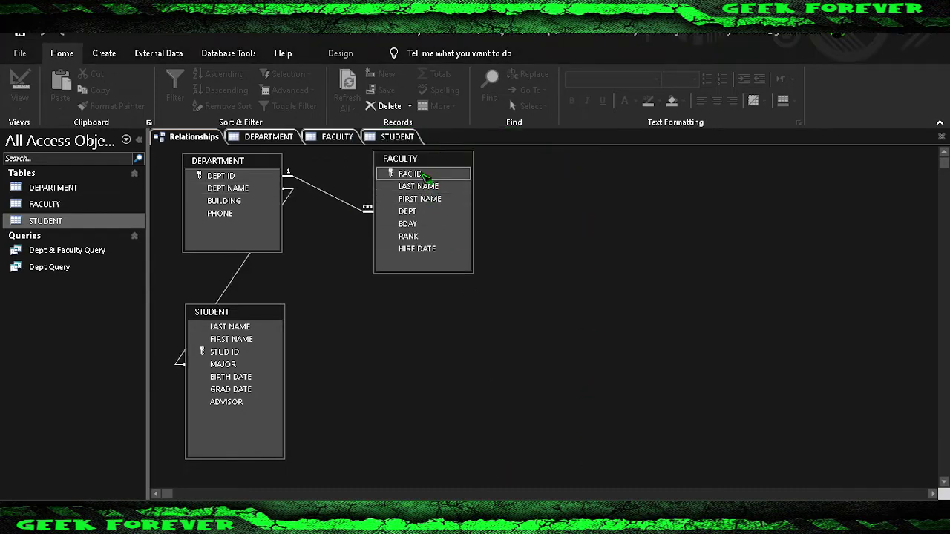
left_click_drag(427, 178, 235, 404)
left_click(556, 163)
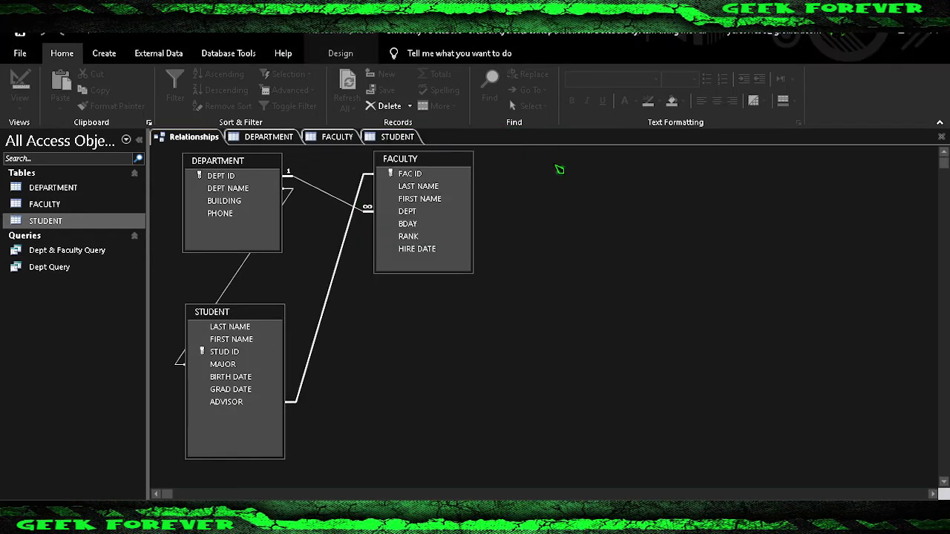
Rearrange the relationships layout with DEPARTMENT and FACULTY side by side and STUDENT below and between them.
left_click_drag(258, 324, 638, 177)
left_click_drag(451, 187, 454, 355)
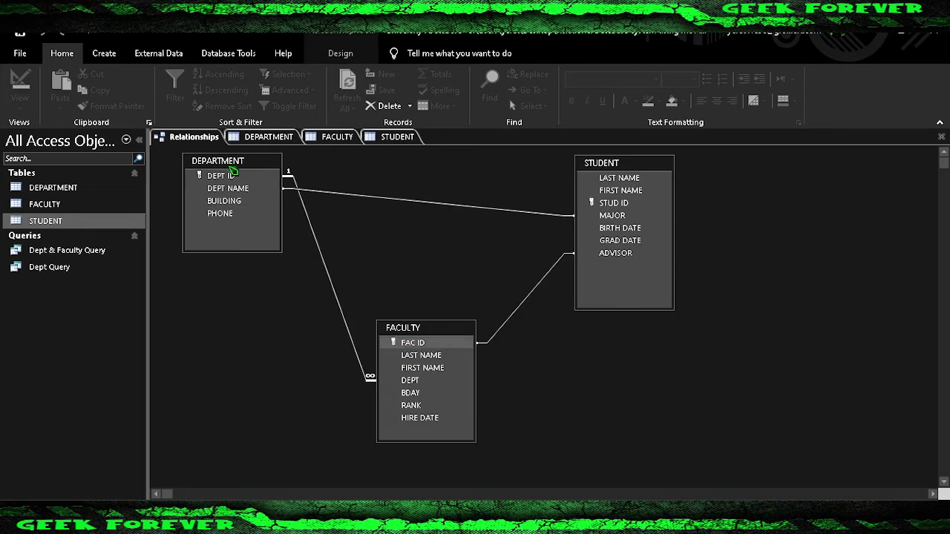
left_click_drag(248, 176, 397, 198)
left_click_drag(401, 327, 380, 308)
left_click_drag(366, 181, 249, 202)
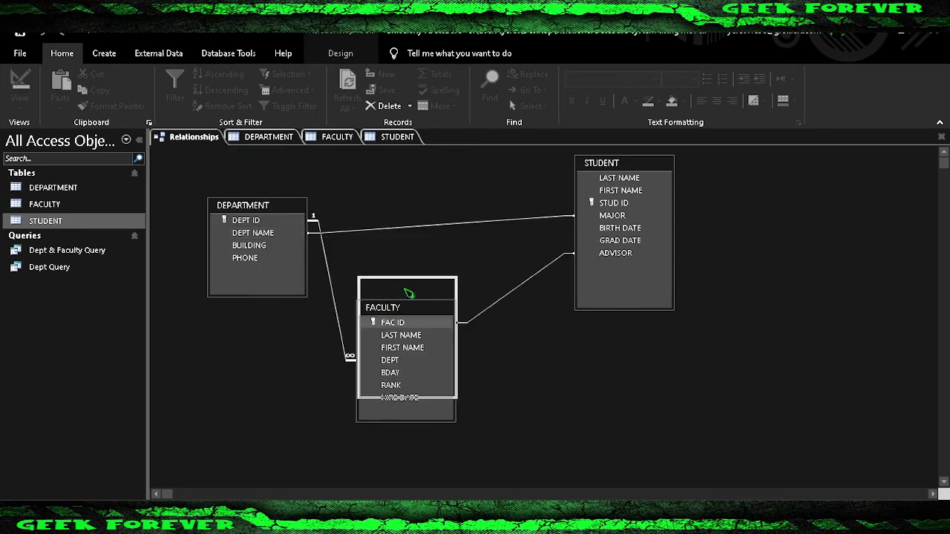
left_click_drag(377, 292, 400, 200)
left_click_drag(432, 209, 354, 348)
left_click_drag(404, 200, 461, 197)
left_click_drag(312, 211, 286, 205)
left_click_drag(384, 354, 392, 330)
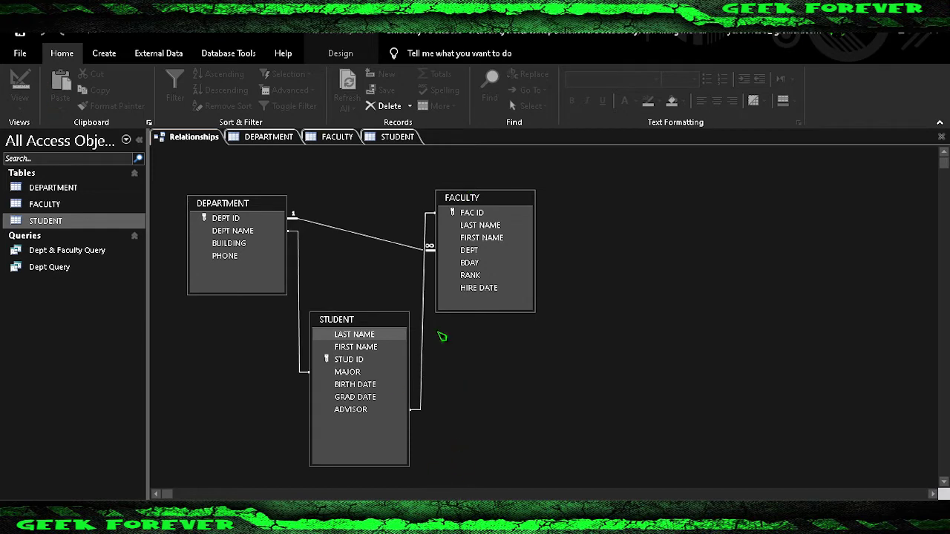
left_click_drag(226, 218, 230, 248)
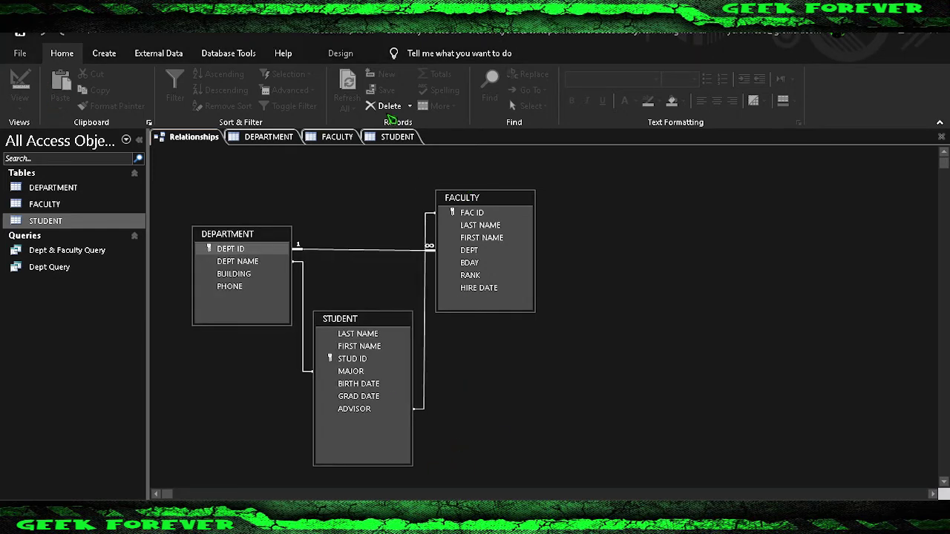
Start a new query in Design View based on the STUDENT table, and enlarge its box until all fields show.
left_click(273, 144)
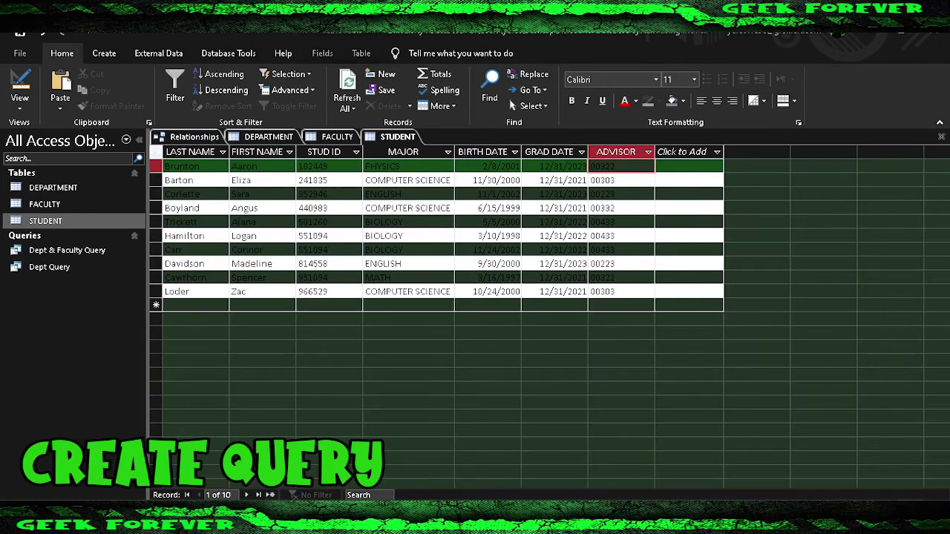
left_click(116, 57)
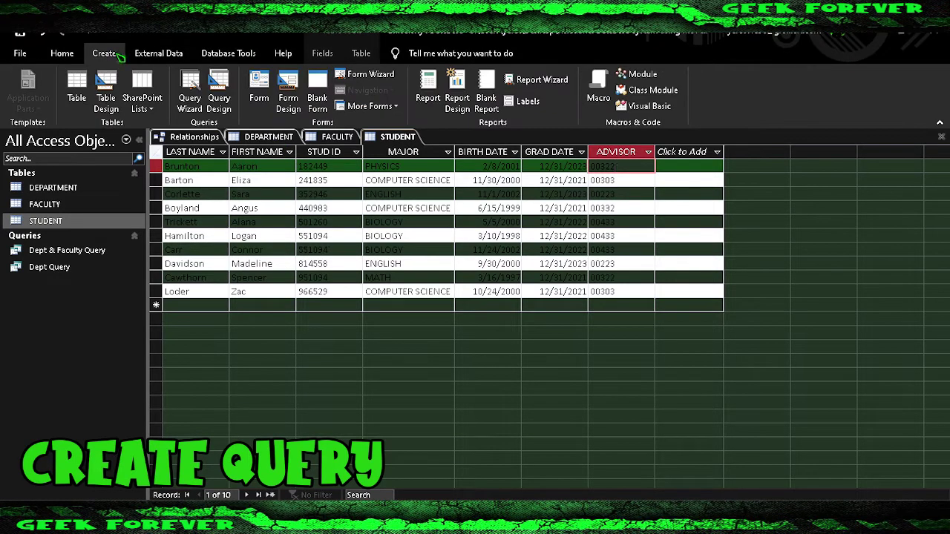
left_click(219, 90)
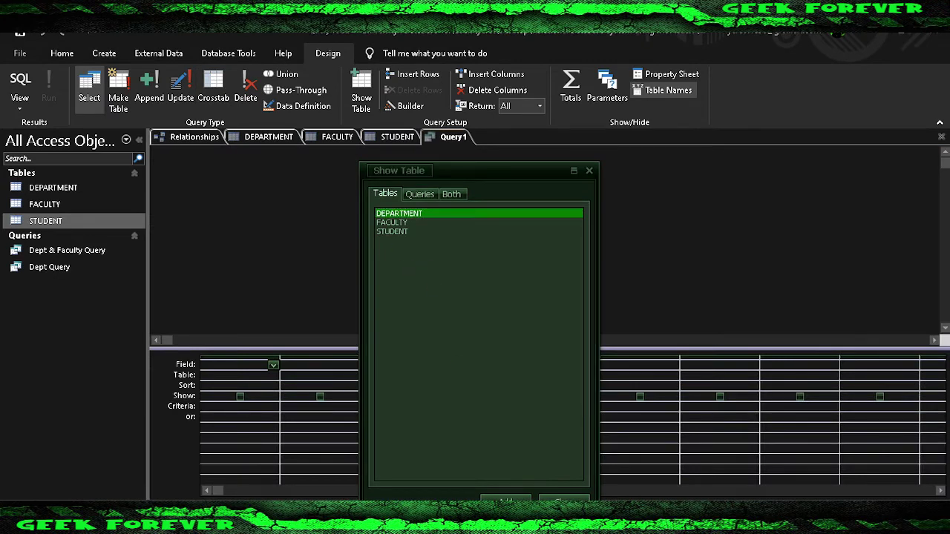
left_click(393, 232)
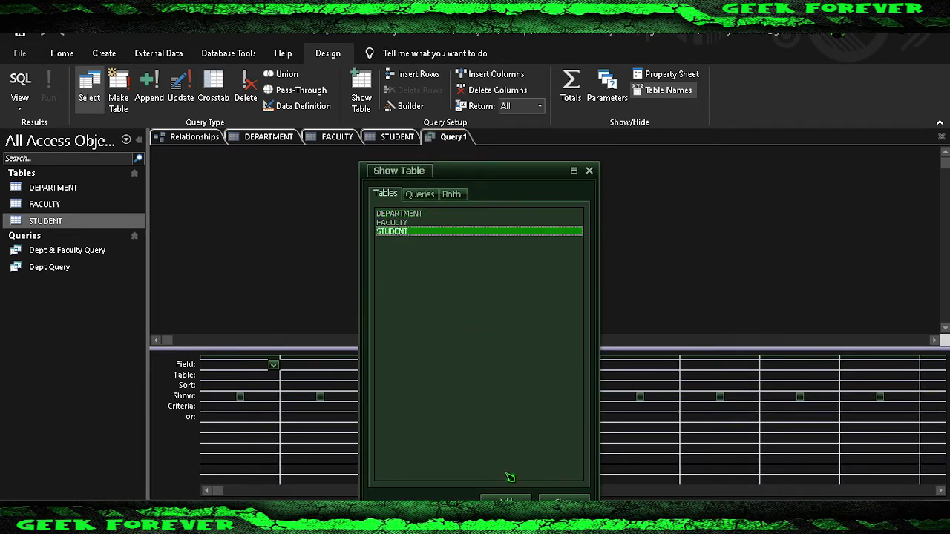
left_click(506, 498)
left_click(564, 498)
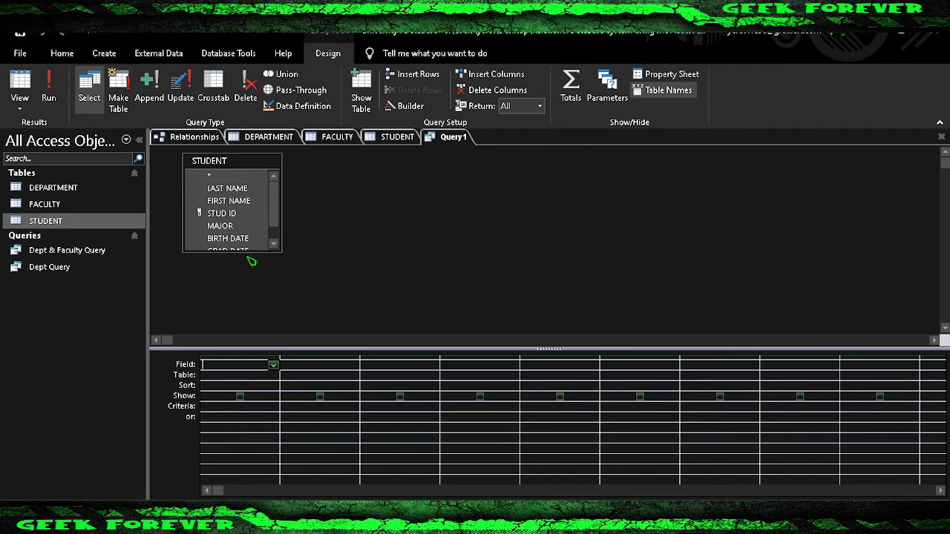
left_click_drag(252, 251, 257, 307)
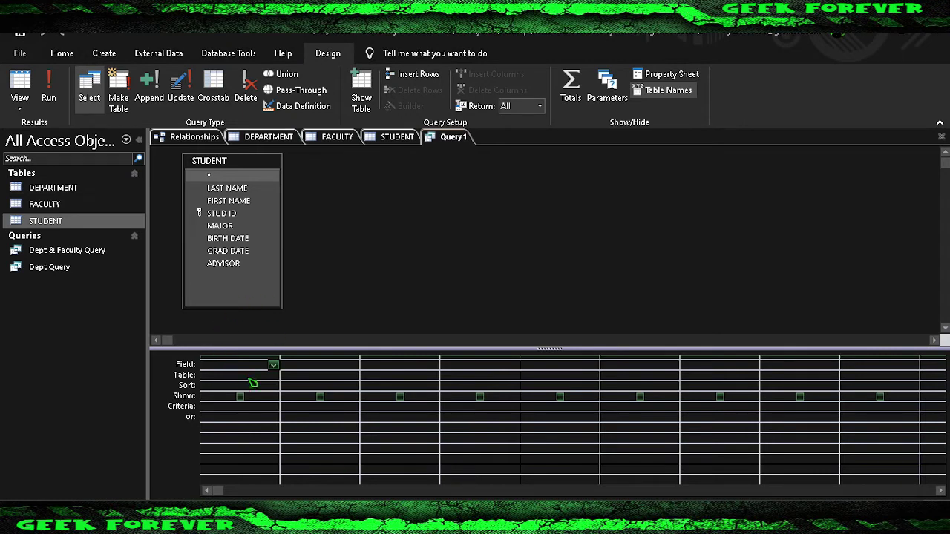
Add the GRAD DATE field to the query with an Ascending sort, and show the result in Datasheet View.
left_click(273, 364)
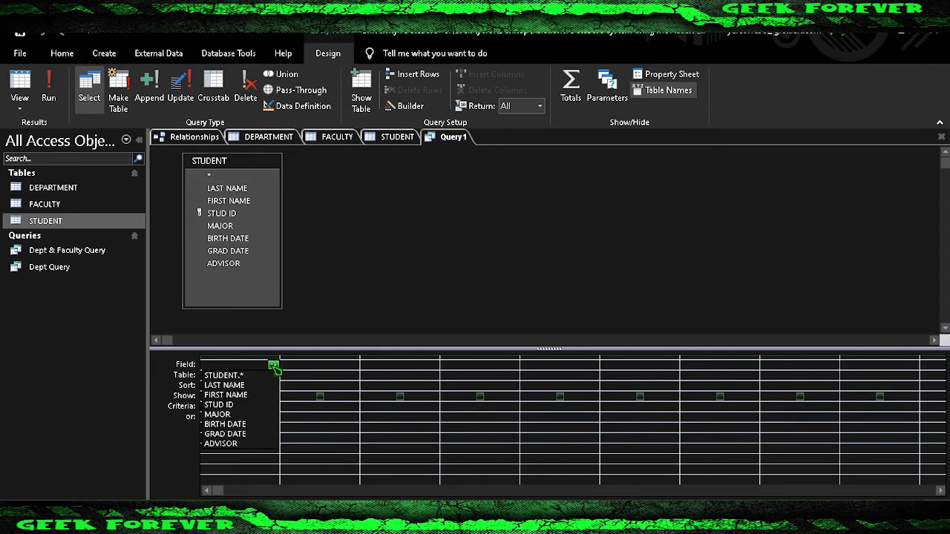
left_click(261, 433)
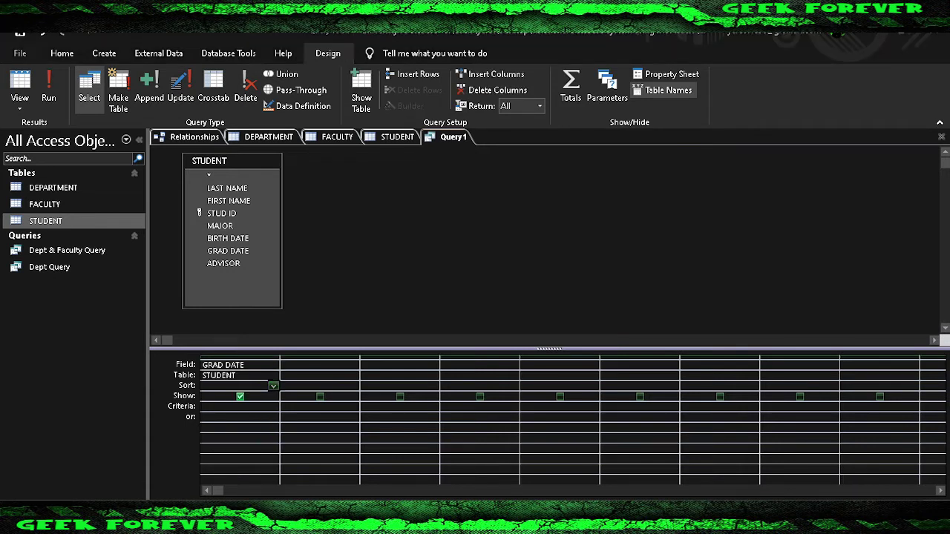
left_click(275, 386)
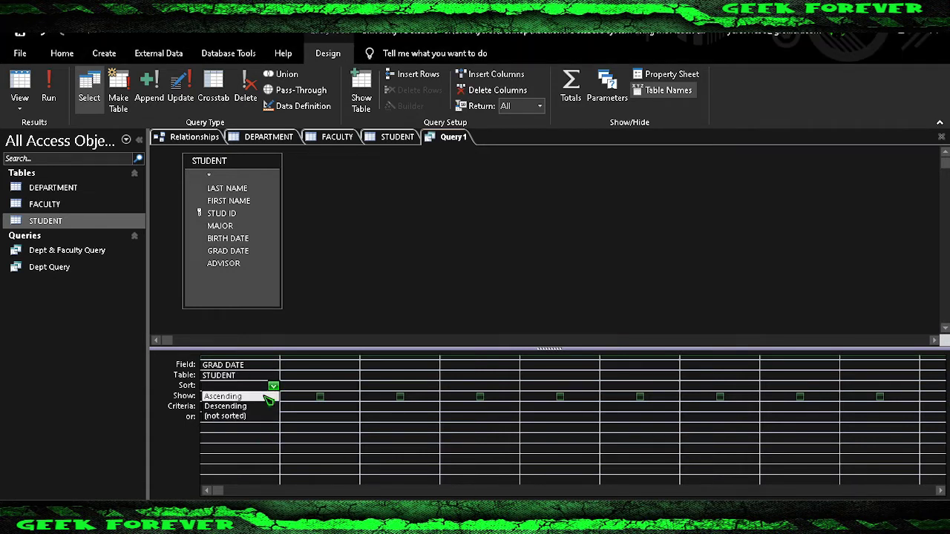
left_click(268, 397)
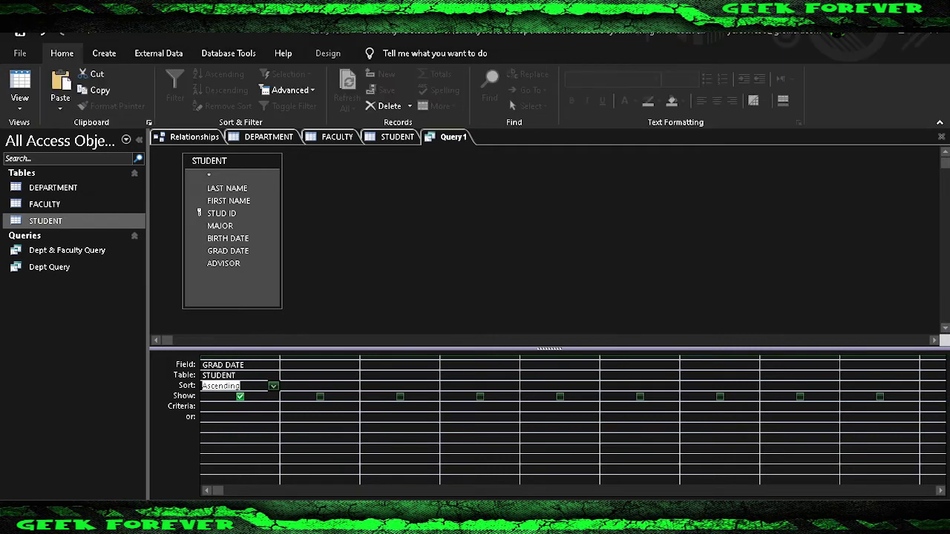
left_click(27, 116)
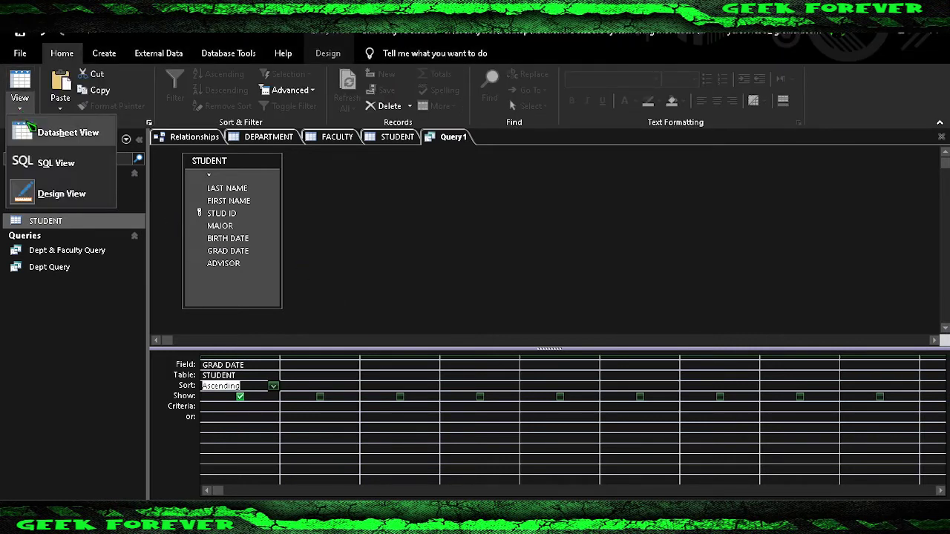
left_click(34, 134)
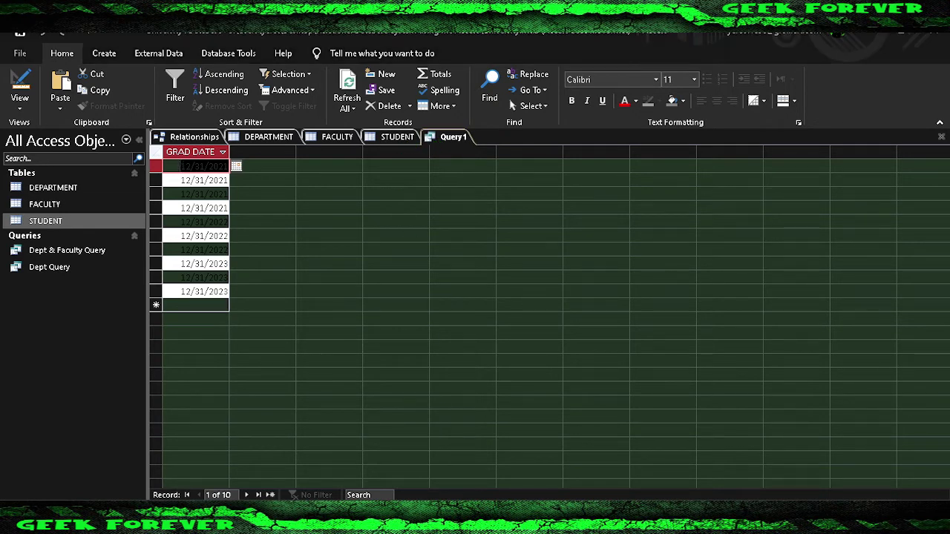
Return the query to Design View, replace GRAD DATE with LAST NAME in the first column, and clear its sort order.
left_click(20, 108)
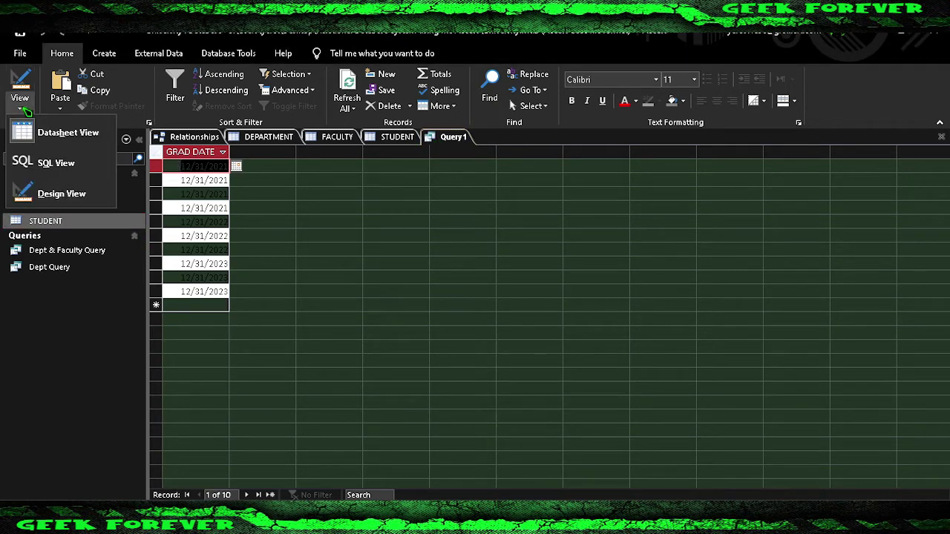
left_click(62, 193)
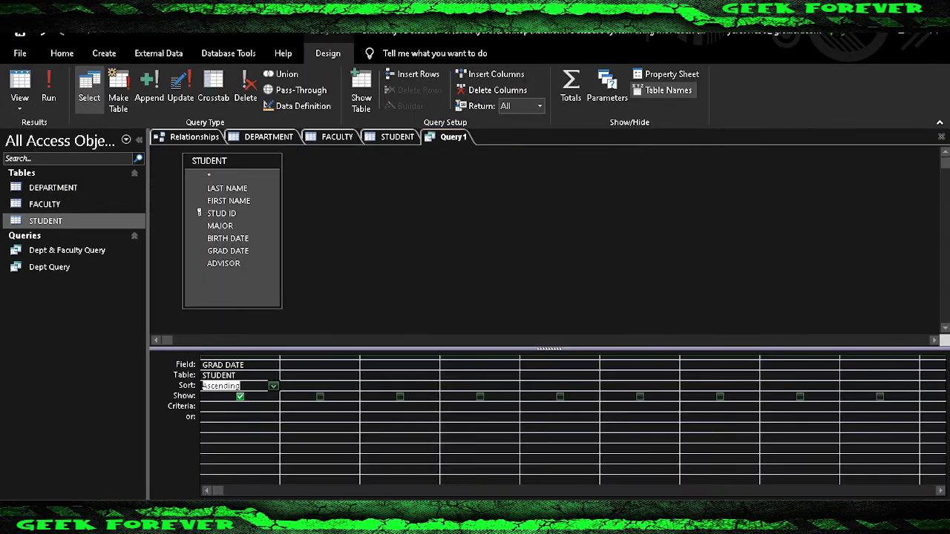
left_click(273, 365)
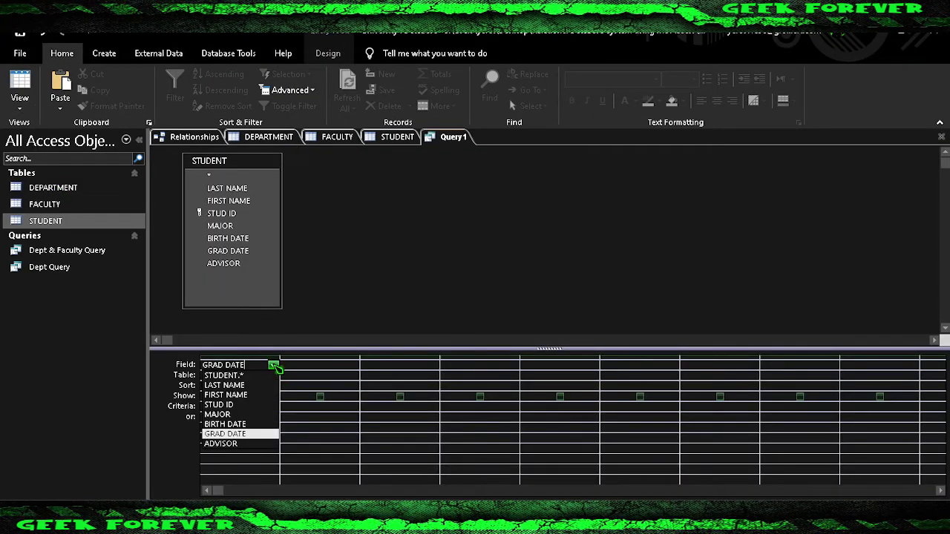
left_click(269, 385)
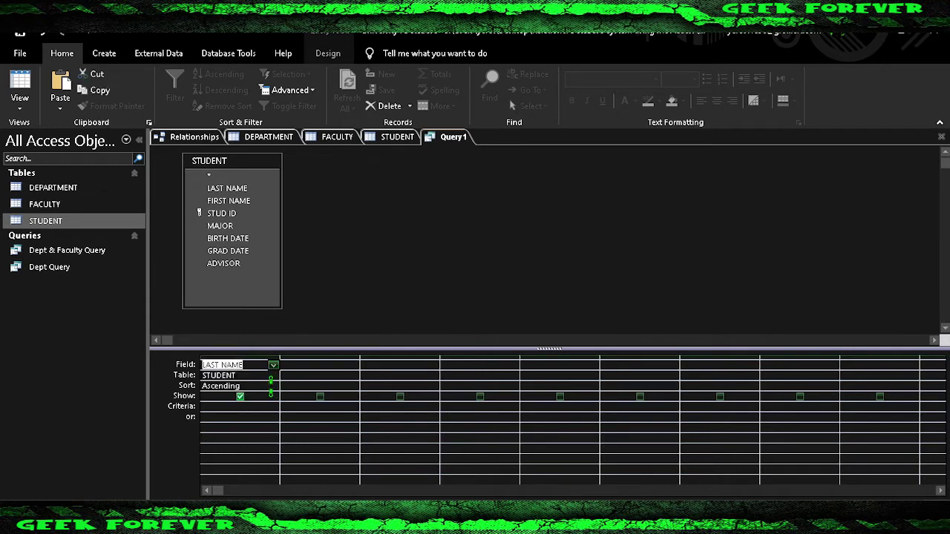
left_click(273, 385)
left_click(238, 415)
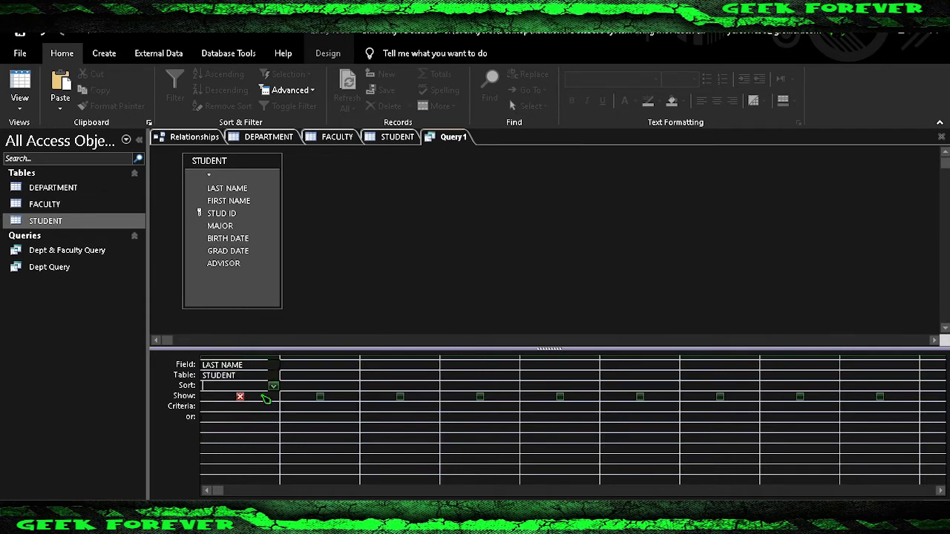
Add the FIRST NAME and MAJOR fields from STUDENT as the second and third columns of the query.
left_click(349, 365)
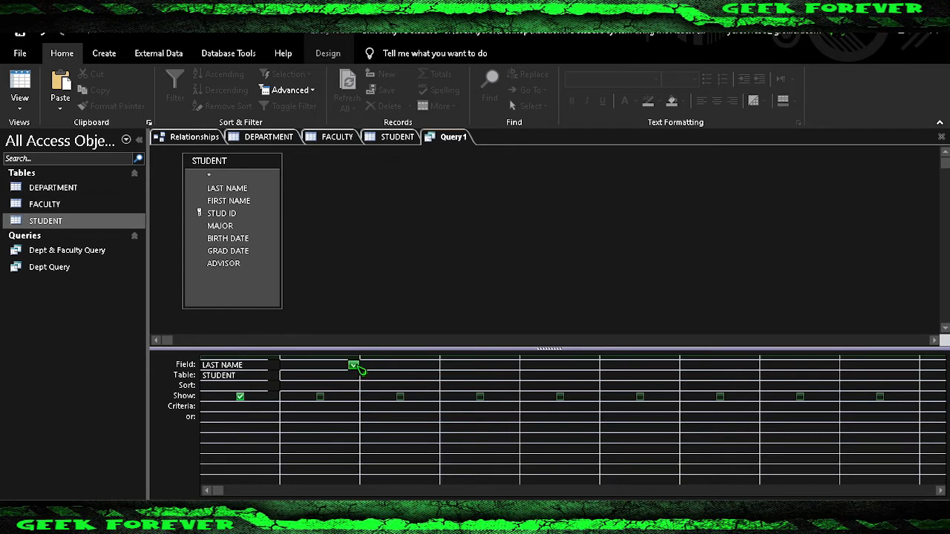
left_click(354, 366)
left_click(347, 395)
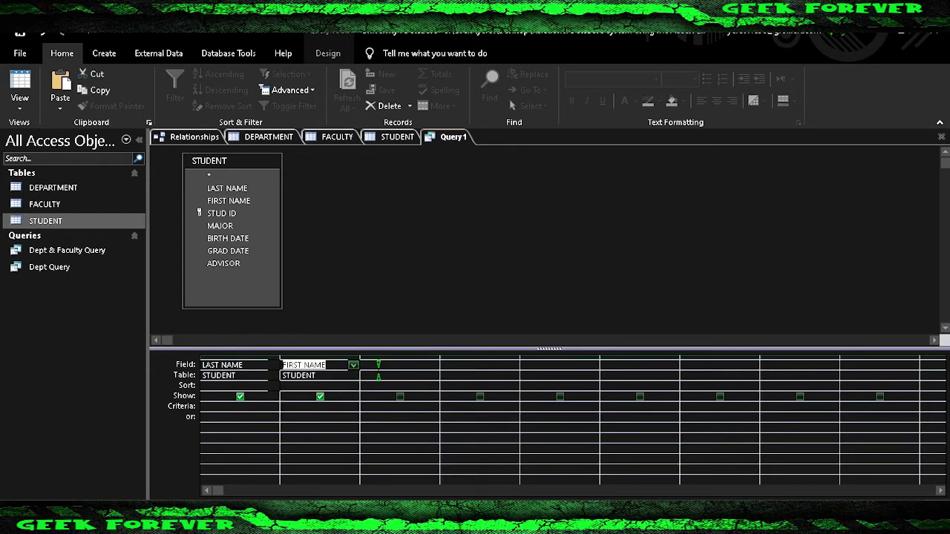
left_click(387, 365)
left_click(433, 365)
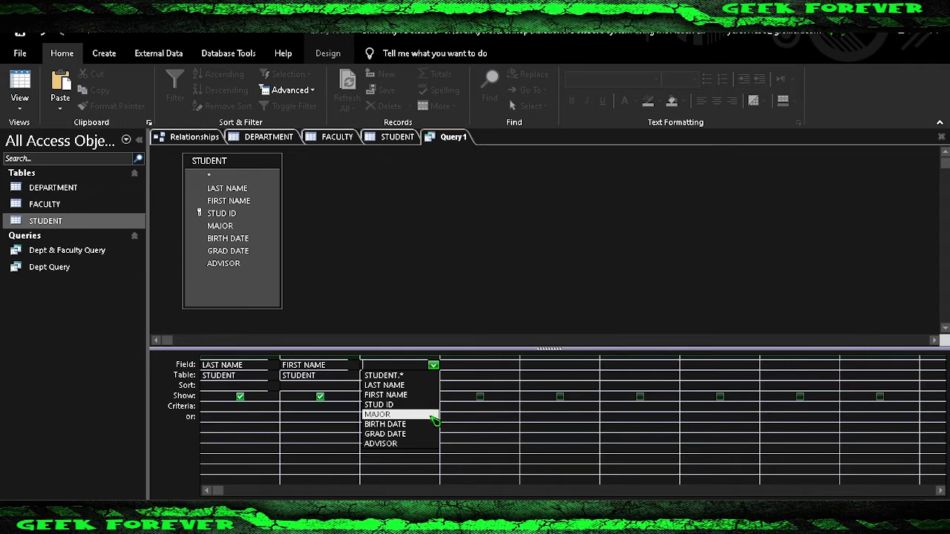
left_click(434, 419)
Check the STUDENT table's data, add GRAD DATE as the query's fourth column, and open its sort order choices.
left_click(400, 141)
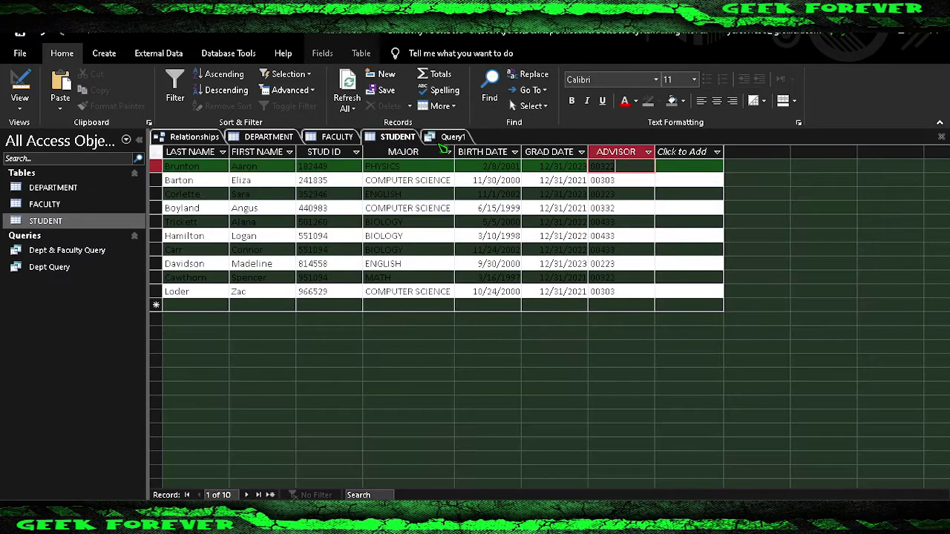
left_click(443, 140)
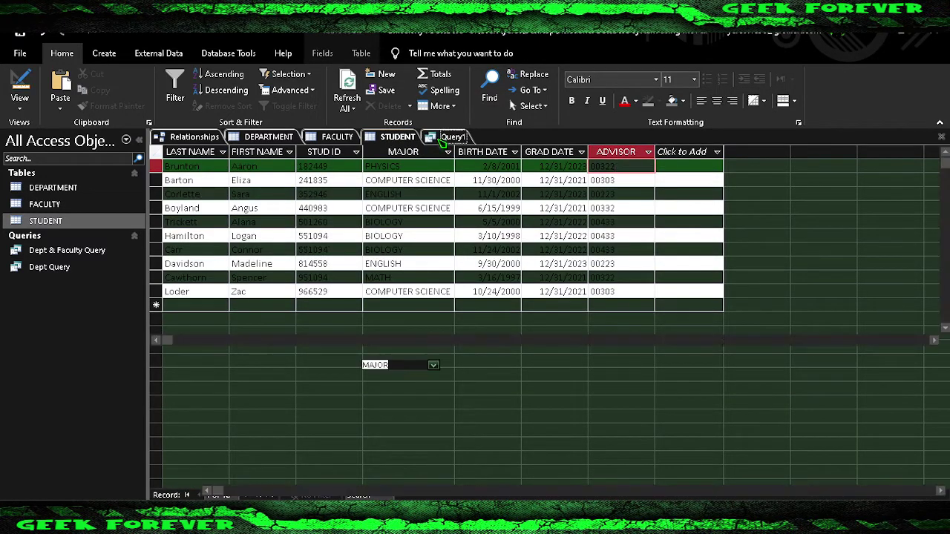
left_click(491, 365)
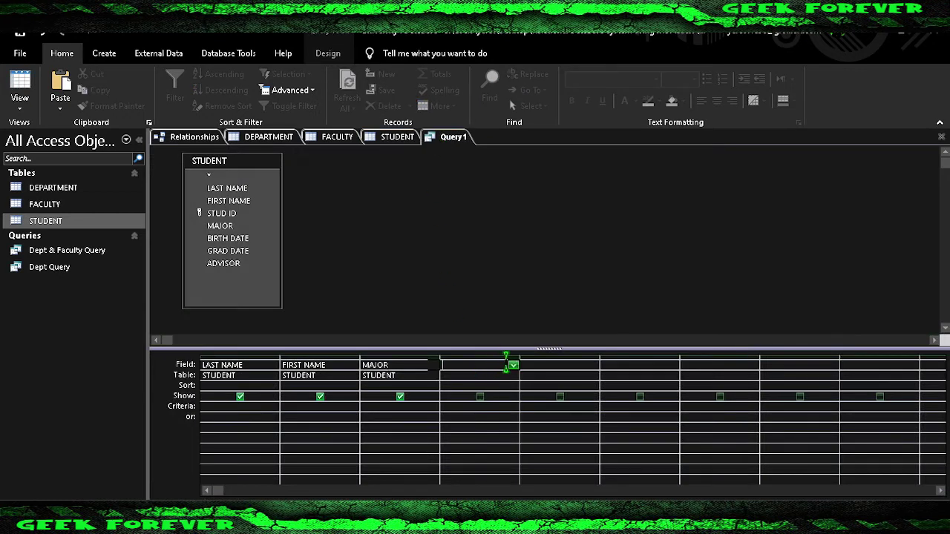
left_click(513, 366)
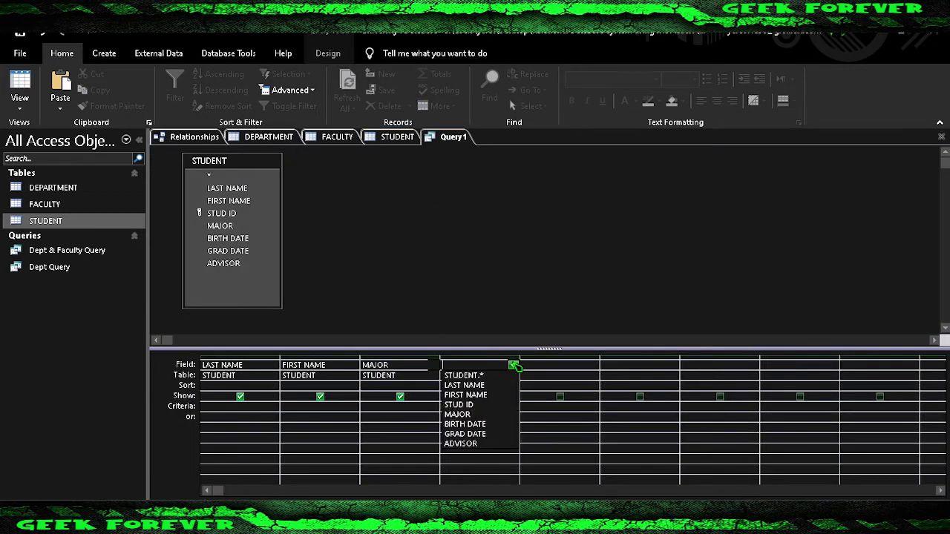
left_click(492, 434)
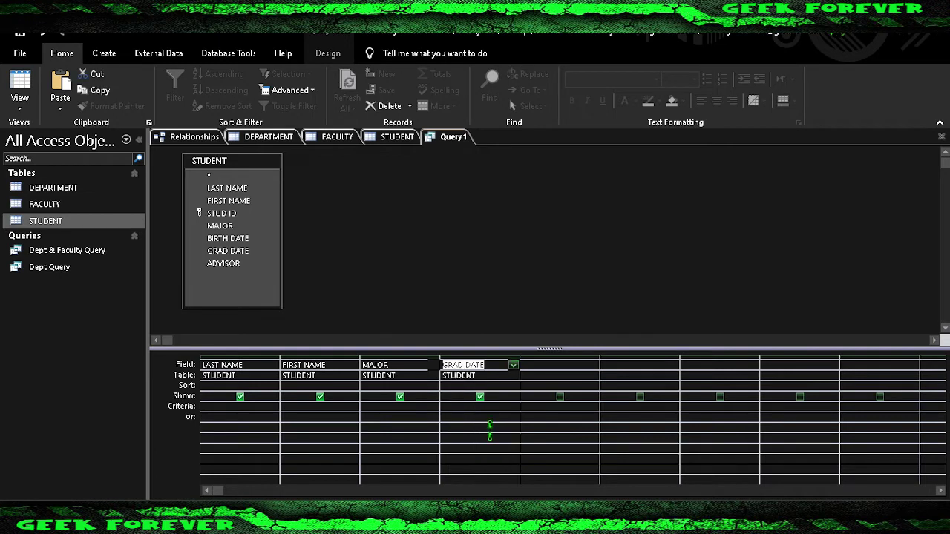
left_click(512, 386)
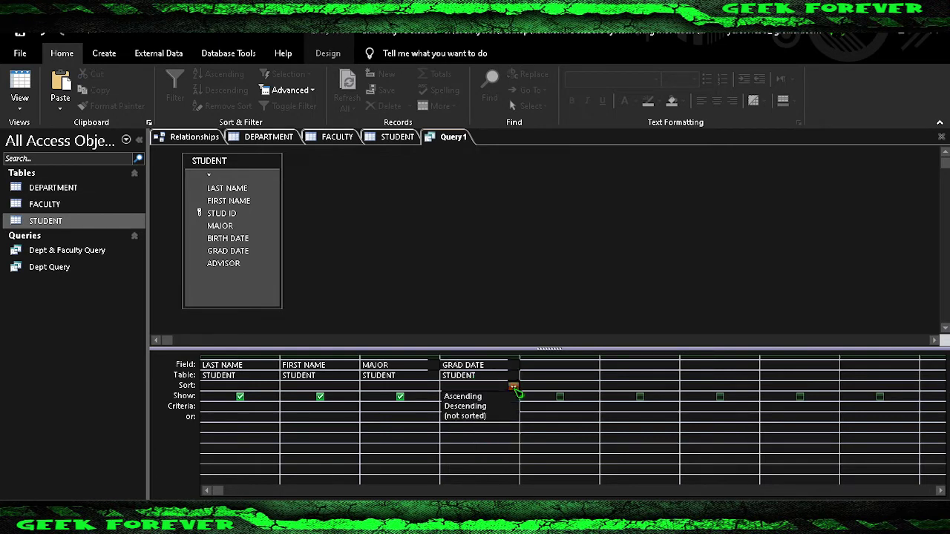
Sort the query by GRAD DATE in ascending order and show its results in Datasheet View.
left_click(500, 396)
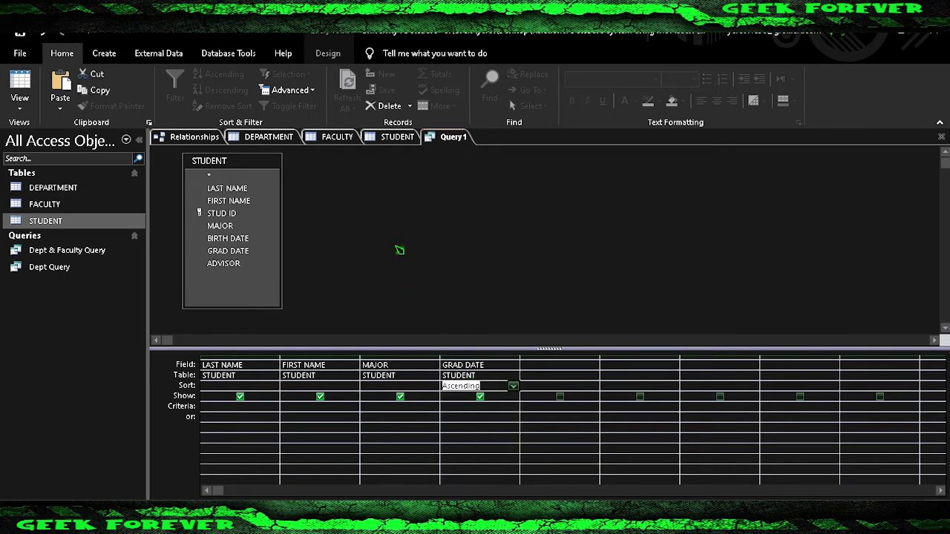
left_click(19, 102)
left_click(54, 135)
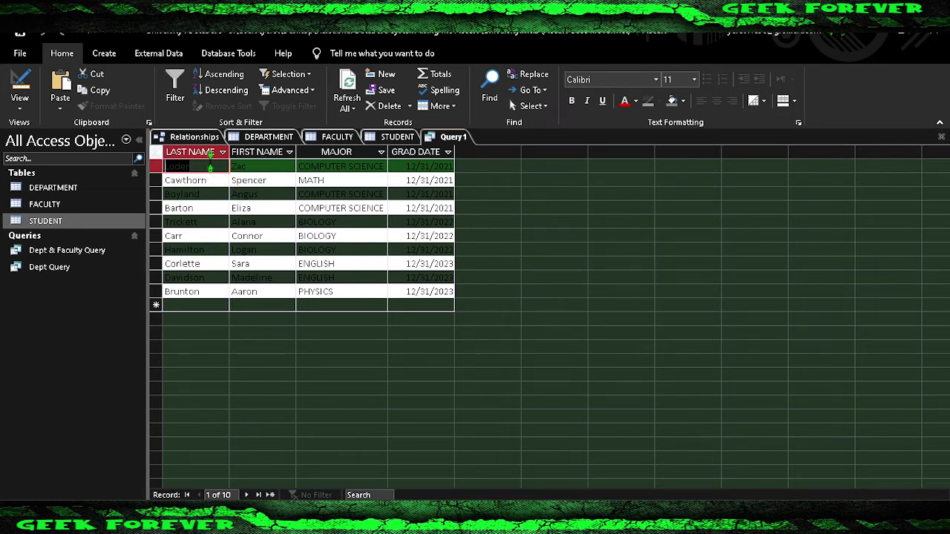
left_click(23, 113)
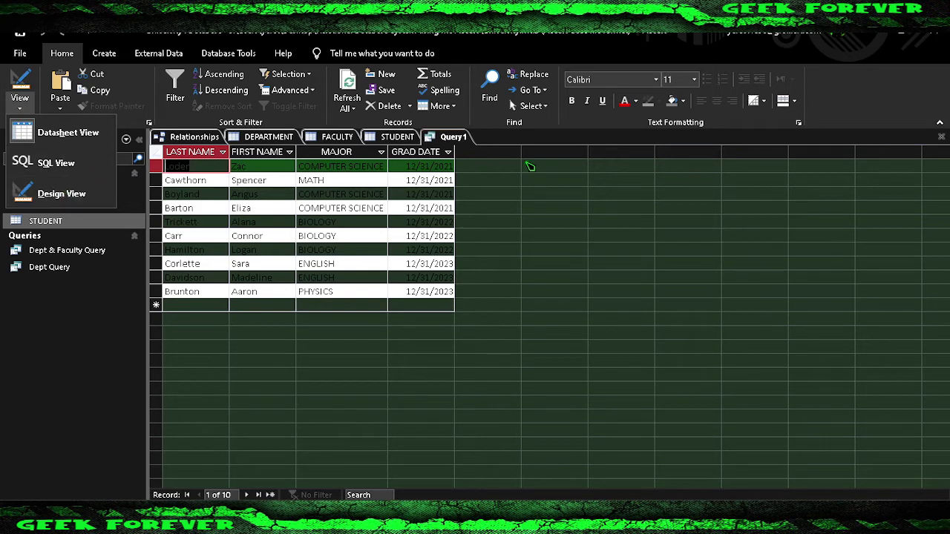
Save the query under the name Student Graduation Query.
right_click(451, 140)
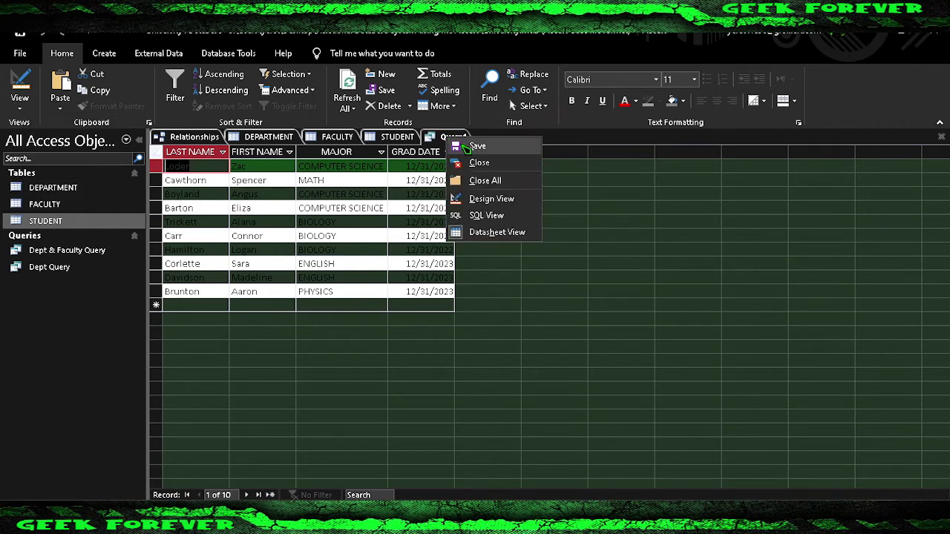
left_click(466, 146)
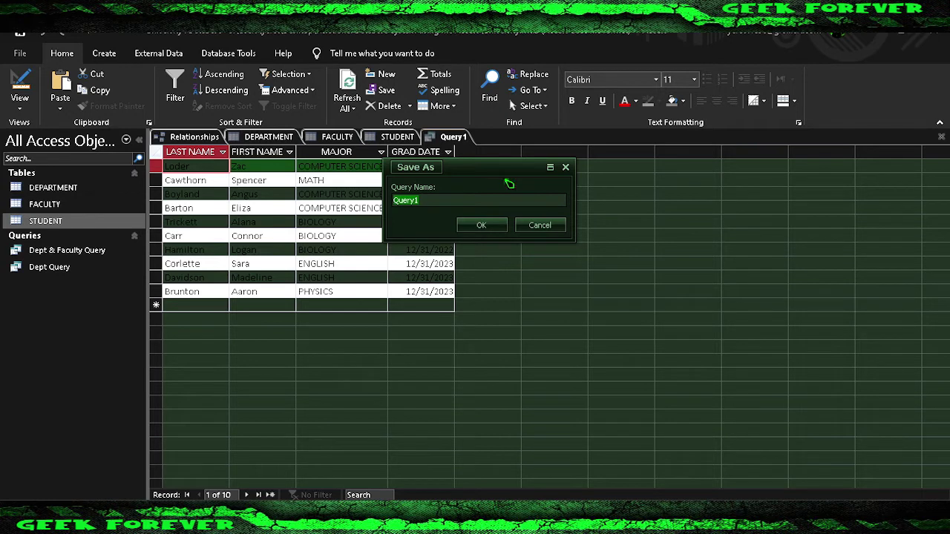
key("End")
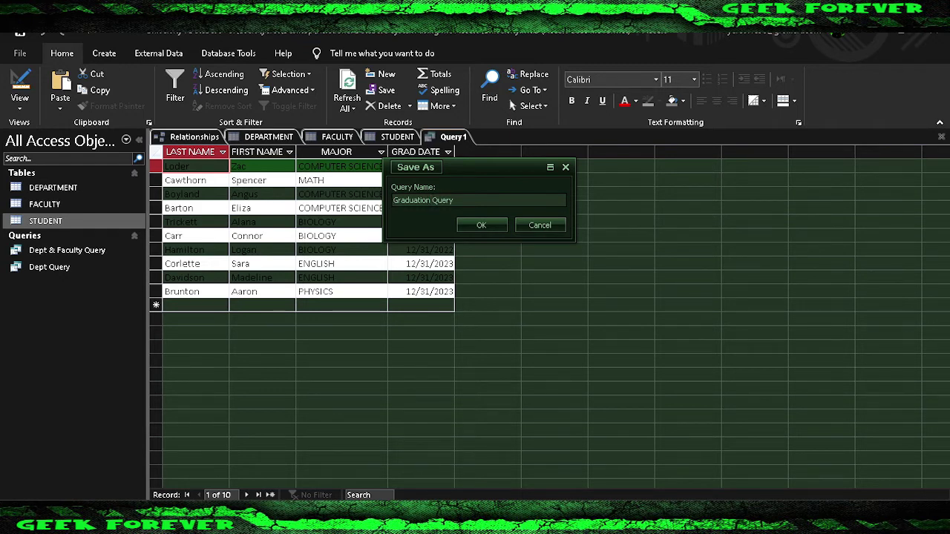
type("Student")
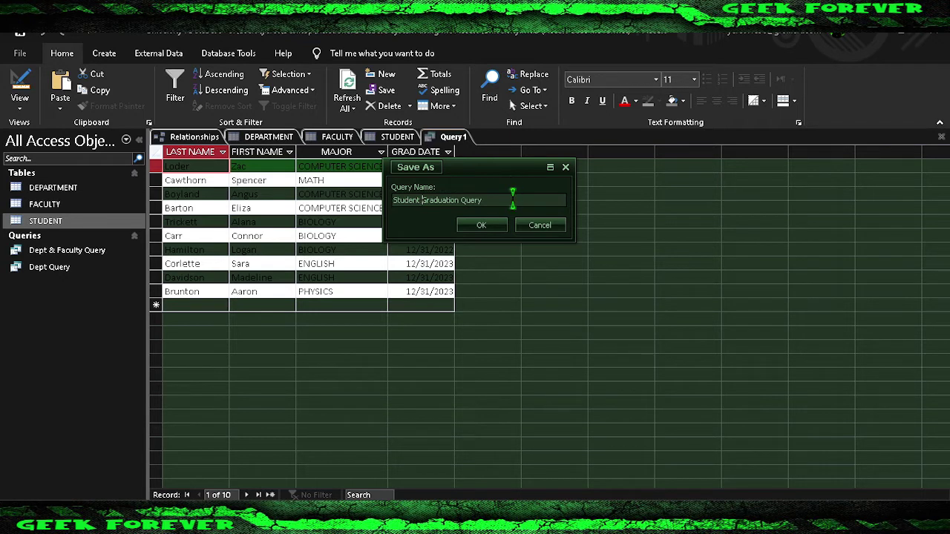
left_click(493, 225)
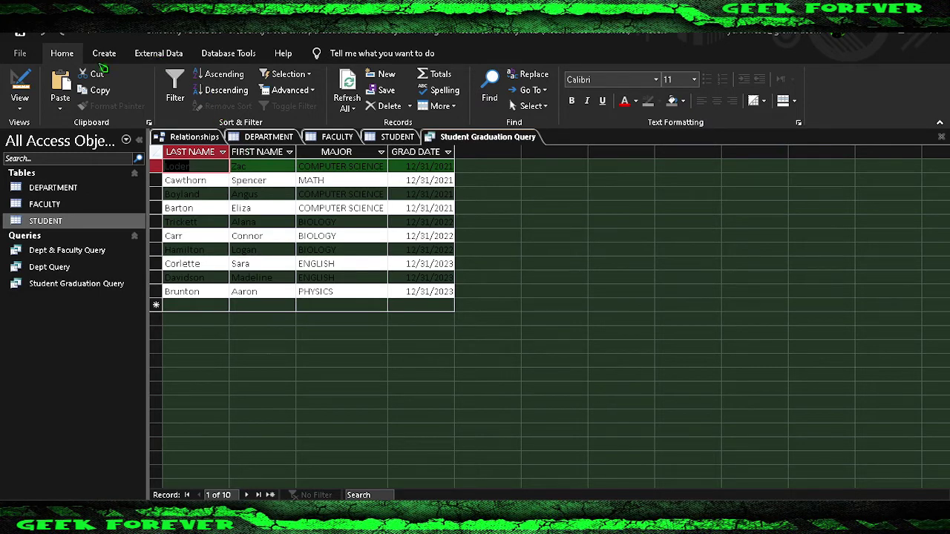
Create a new query in Design View with the STUDENT table, and enlarge its field list until all fields fit.
left_click(109, 59)
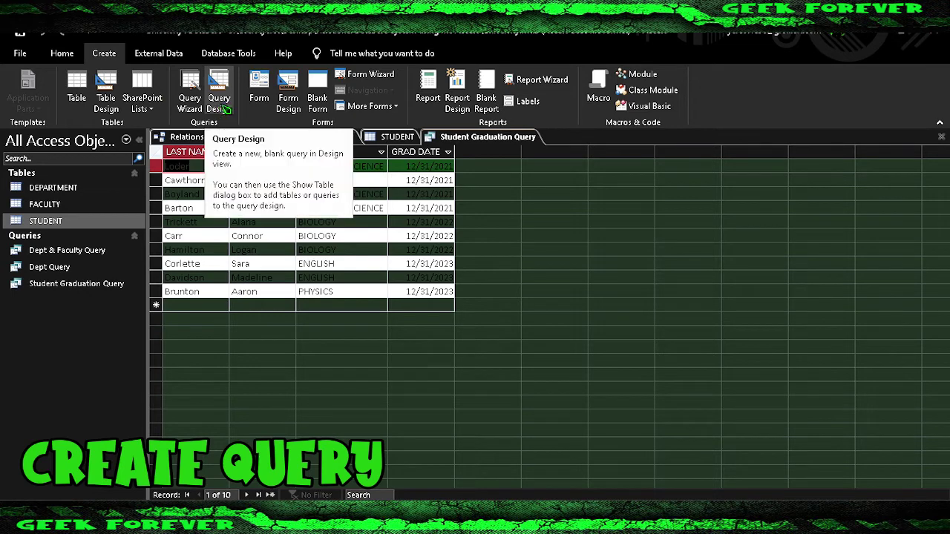
left_click(225, 109)
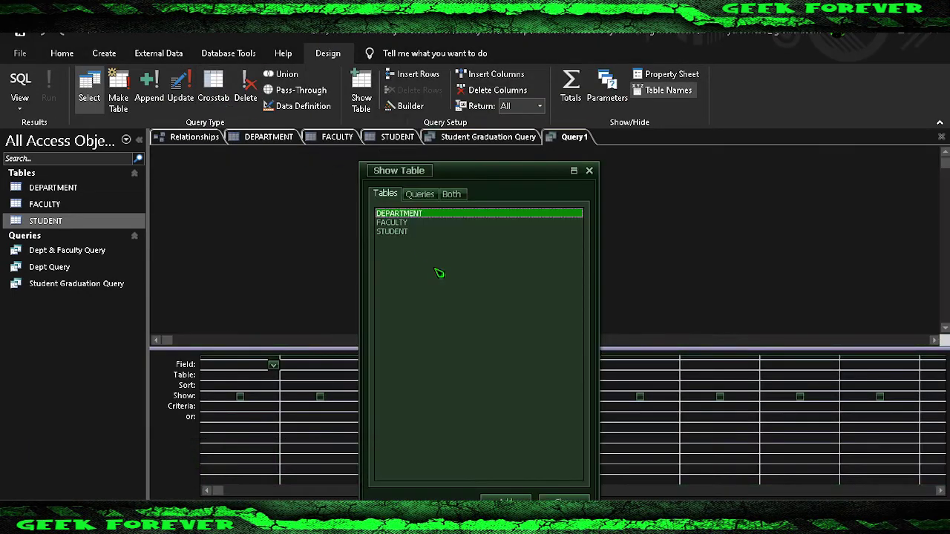
left_click(407, 233)
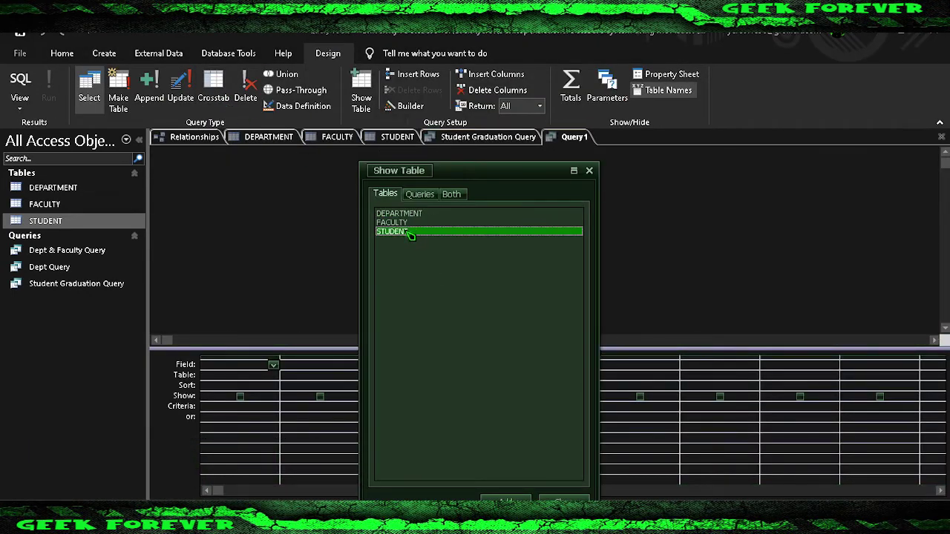
left_click(528, 498)
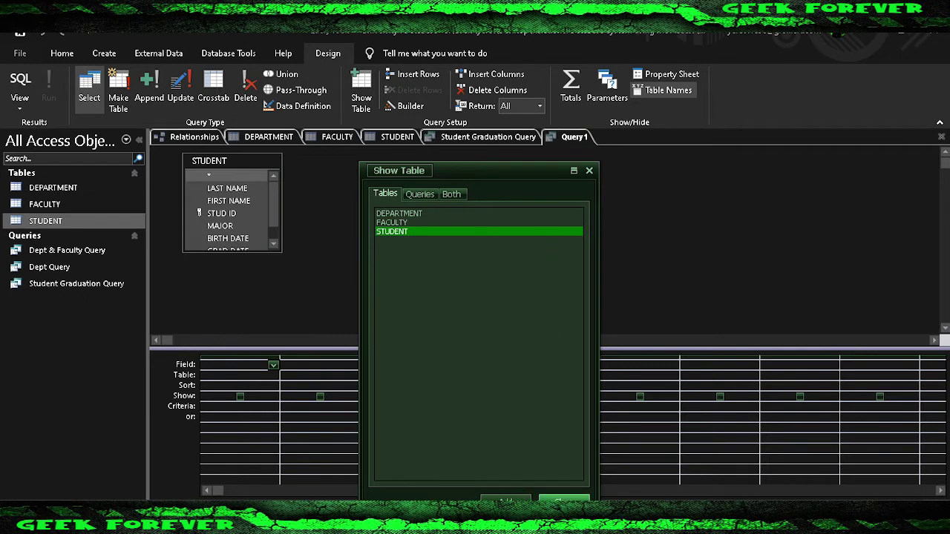
left_click(564, 499)
left_click_drag(267, 251, 267, 282)
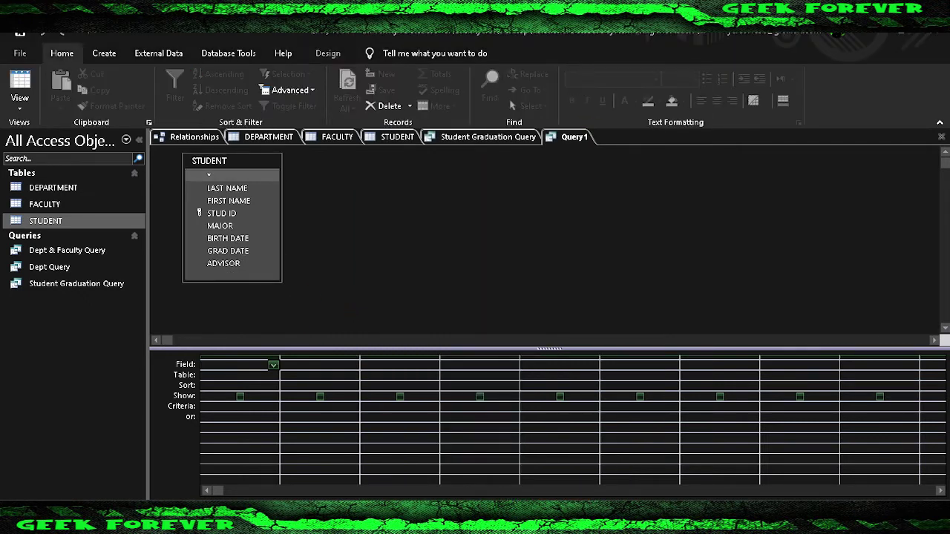
Add the LAST NAME and FIRST NAME fields to the first two columns of the query grid.
left_click(232, 202)
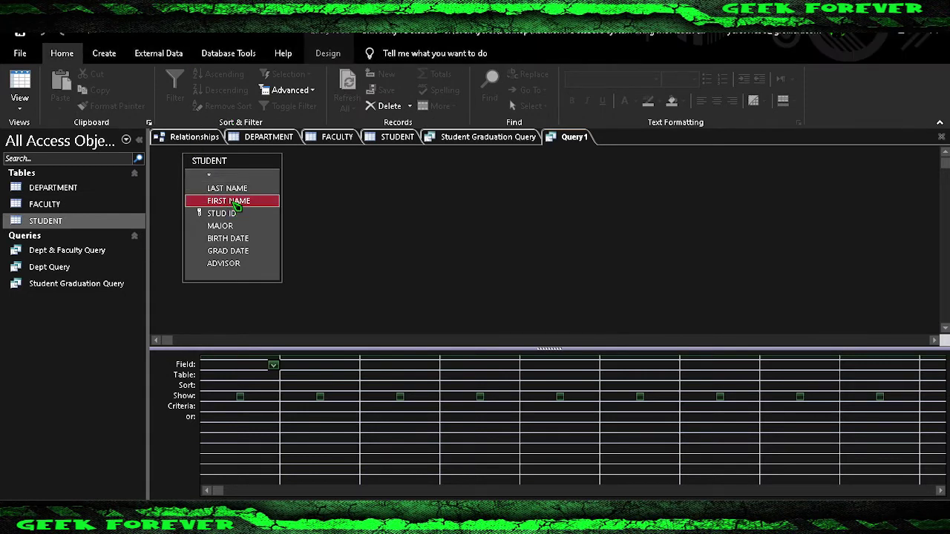
left_click(241, 190)
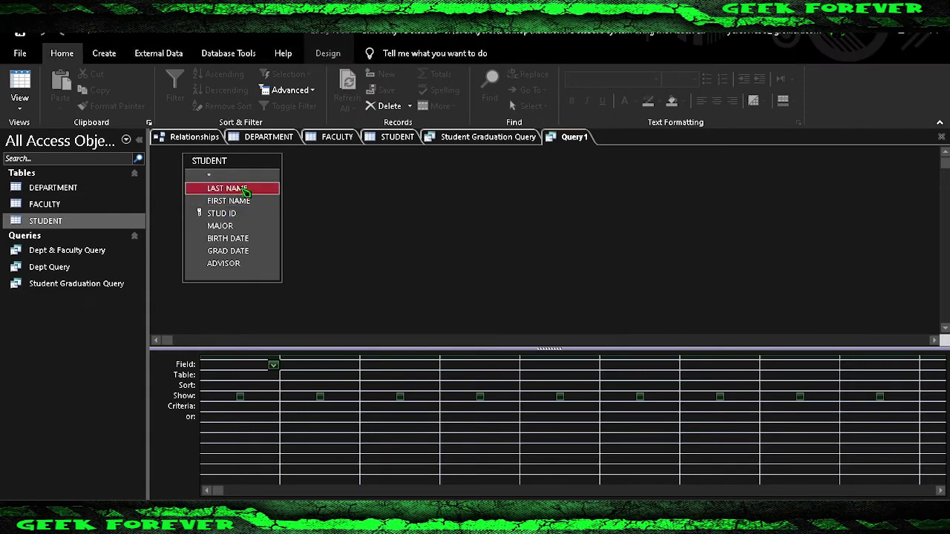
left_click_drag(245, 190, 273, 365)
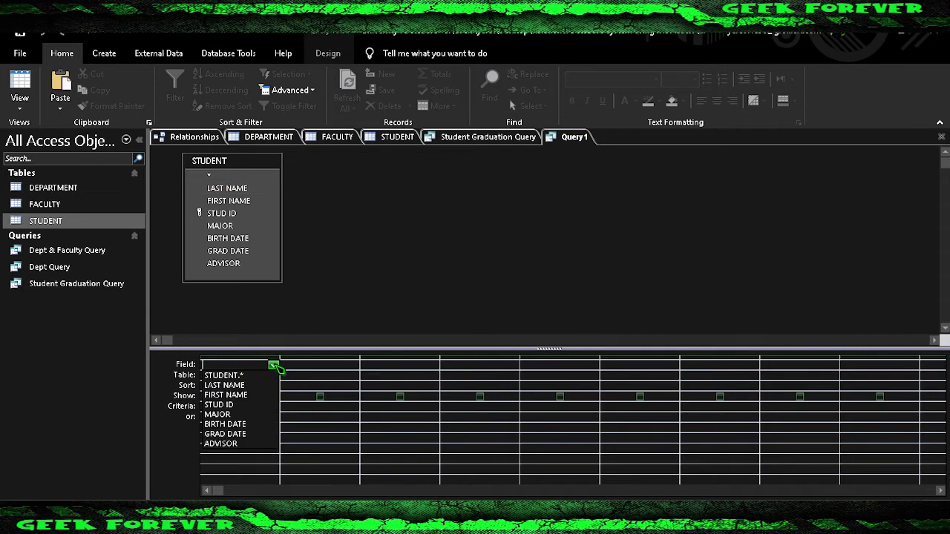
left_click(263, 386)
left_click(352, 365)
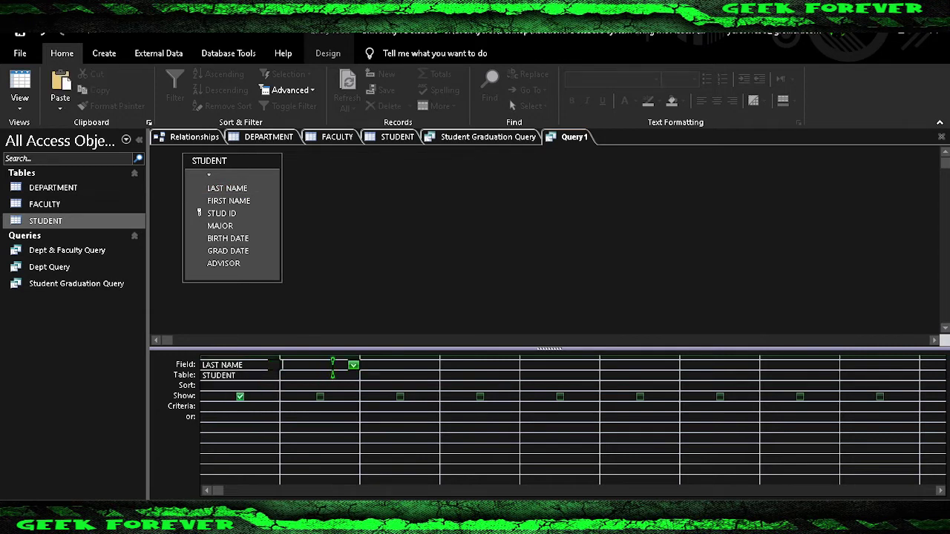
left_click(353, 365)
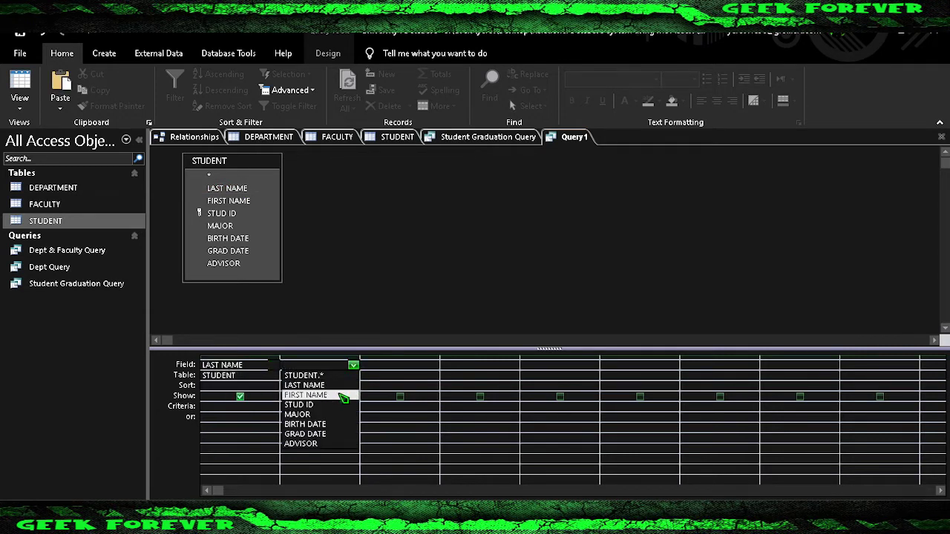
left_click(346, 395)
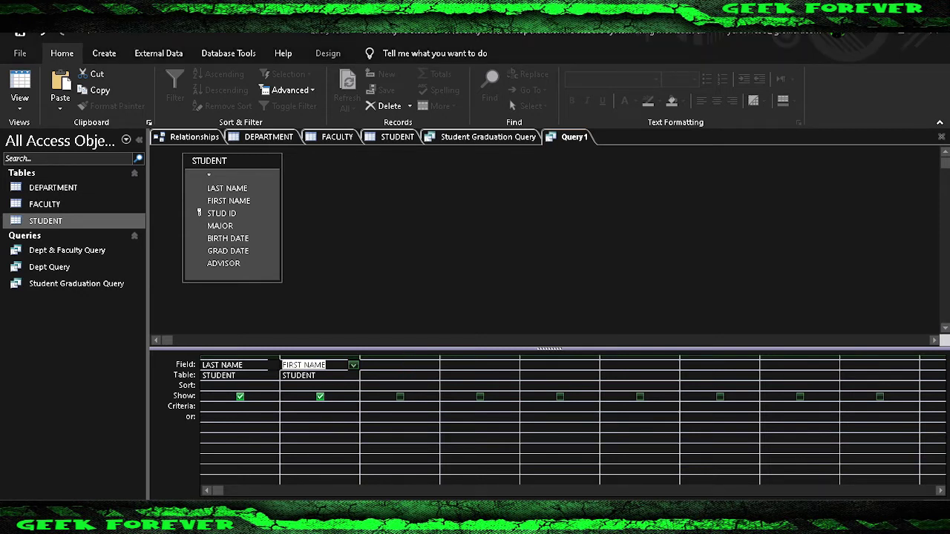
Add the MAJOR and ADVISOR fields to the third and fourth columns of the query grid.
left_click(429, 367)
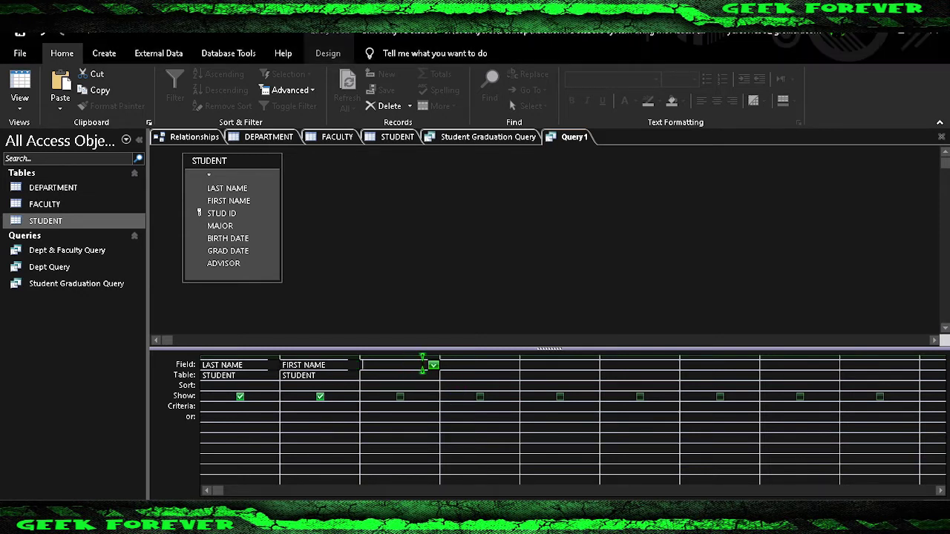
left_click(433, 366)
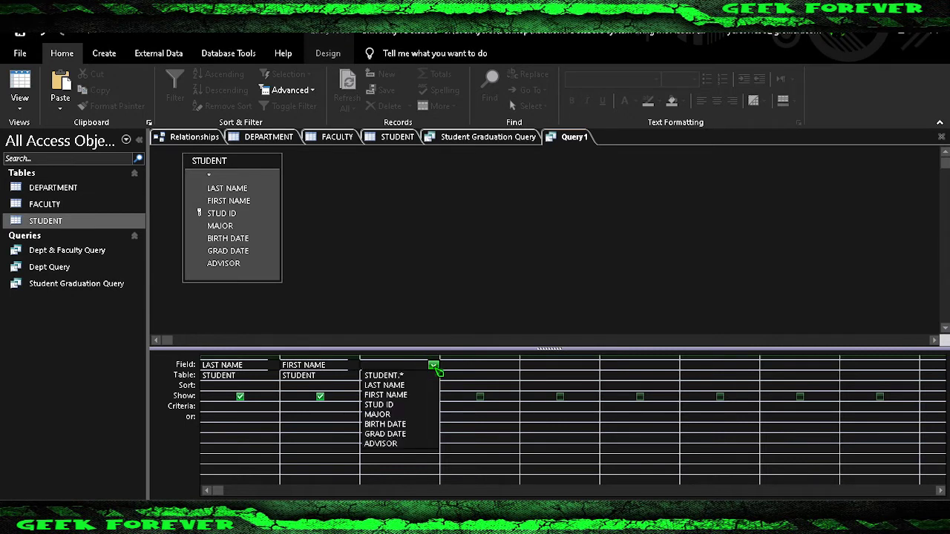
left_click(420, 419)
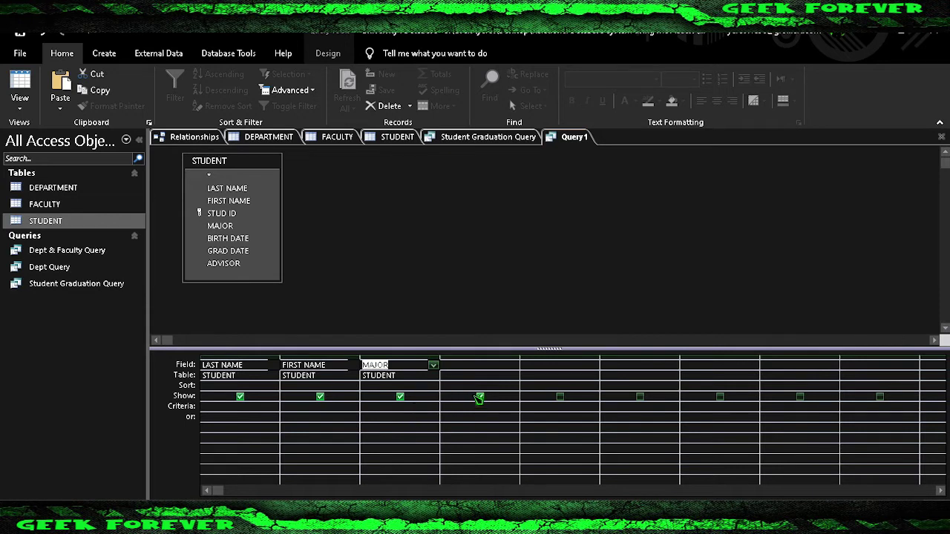
left_click(474, 367)
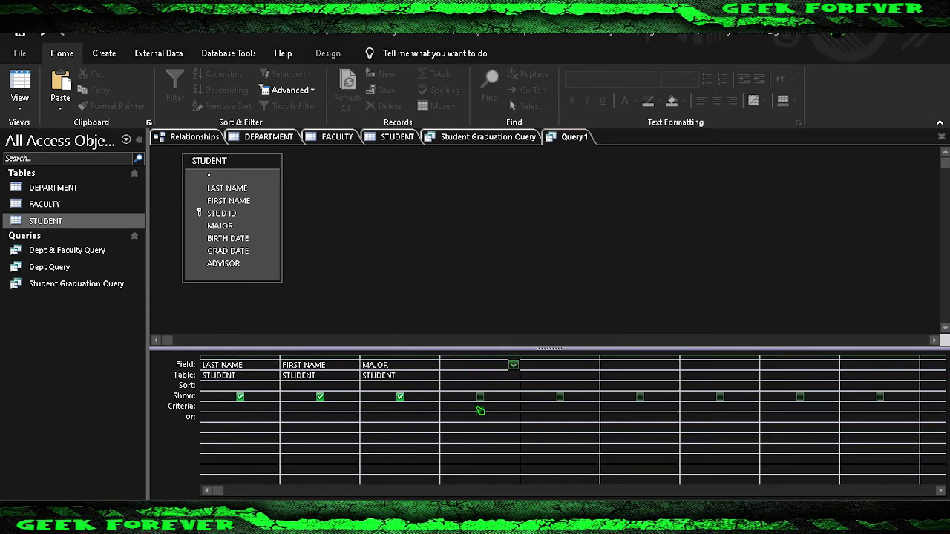
left_click(513, 366)
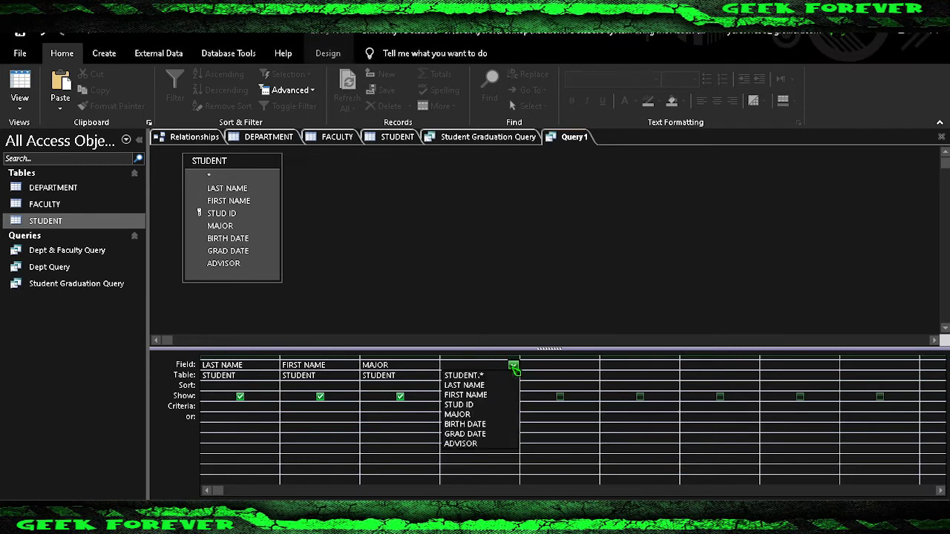
left_click(487, 444)
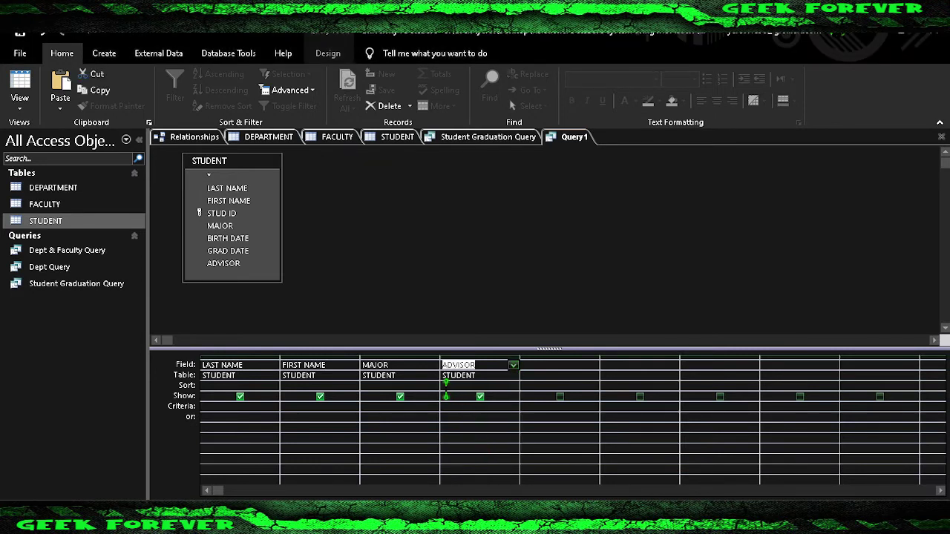
Set the ADVISOR criterion to equal the advisor's faculty ID and show the query results in Datasheet View.
left_click(448, 408)
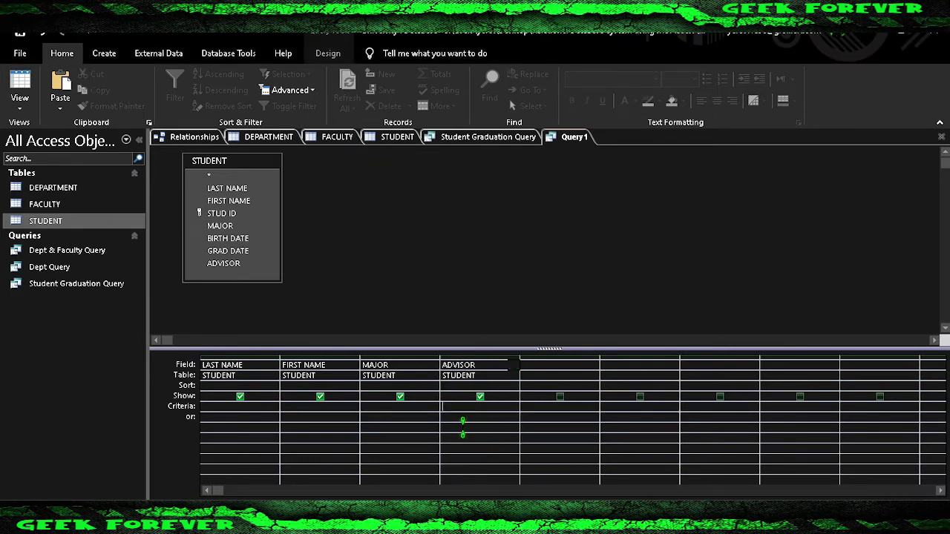
type("=00303")
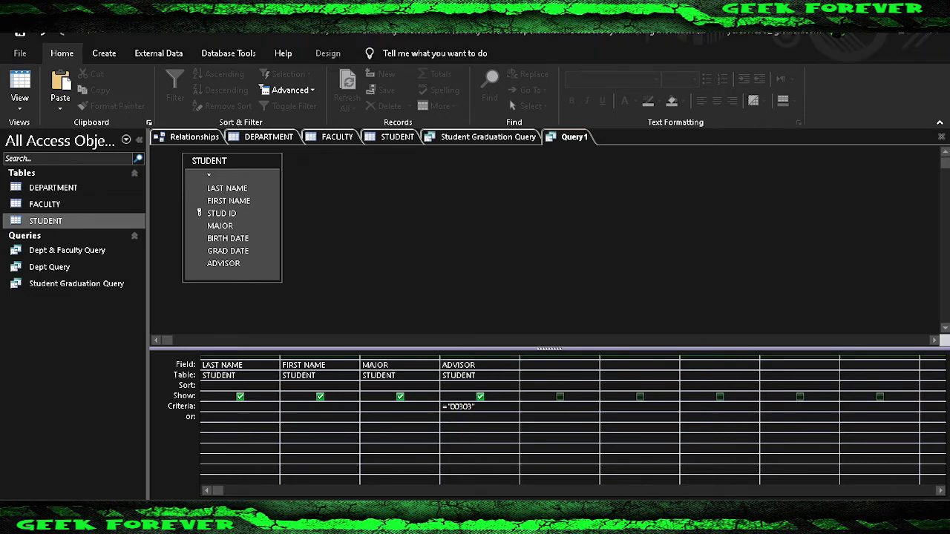
left_click(20, 112)
left_click(55, 133)
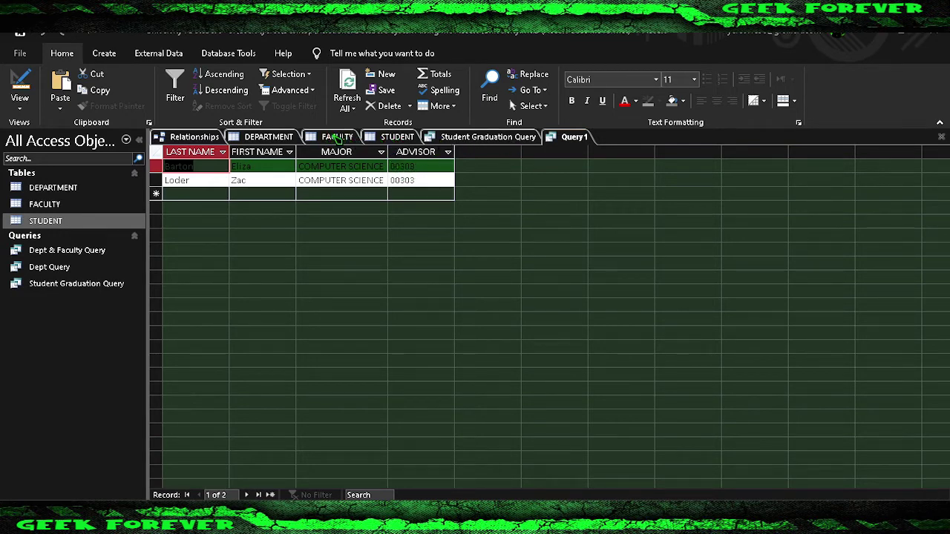
Check the advisor's record in the FACULTY table, and try to save the query as "Students Advised by Dr." plus the advisor's surname and "Query".
left_click(338, 138)
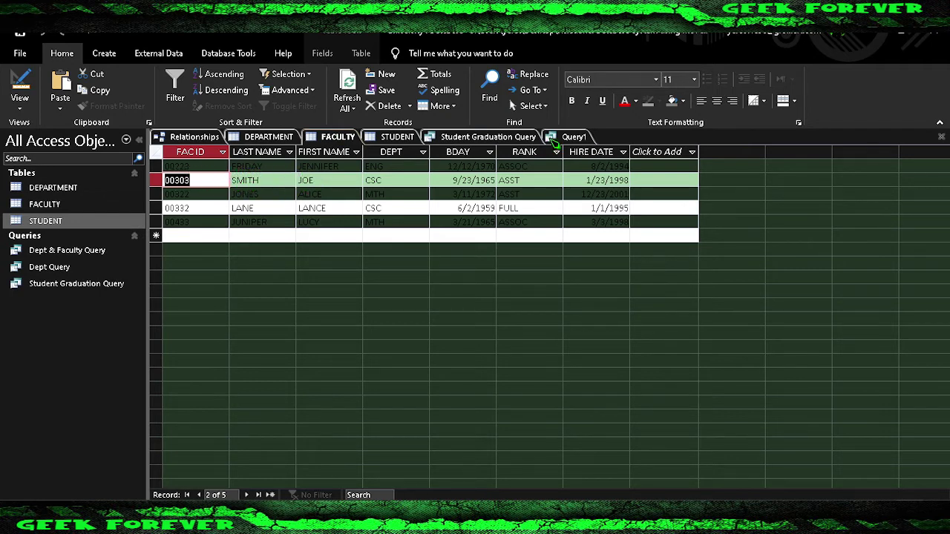
left_click(571, 137)
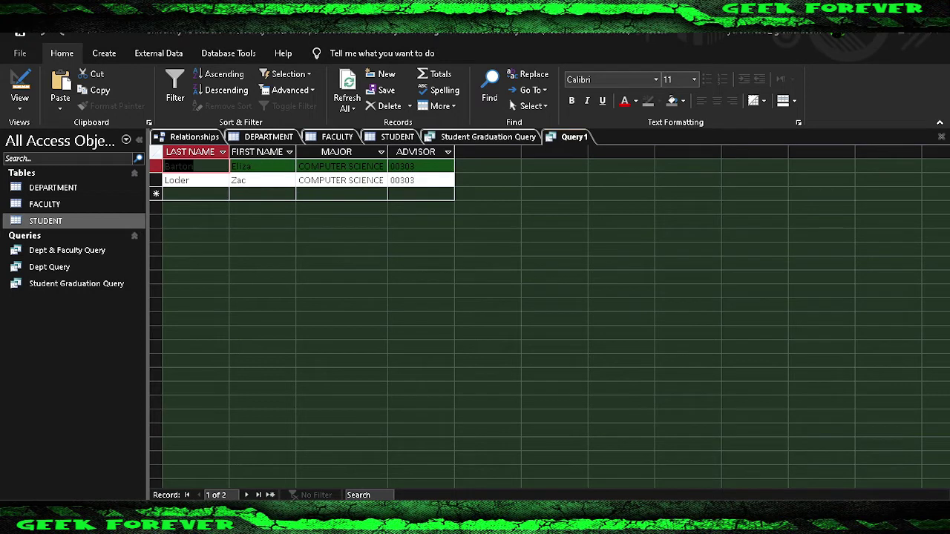
right_click(568, 141)
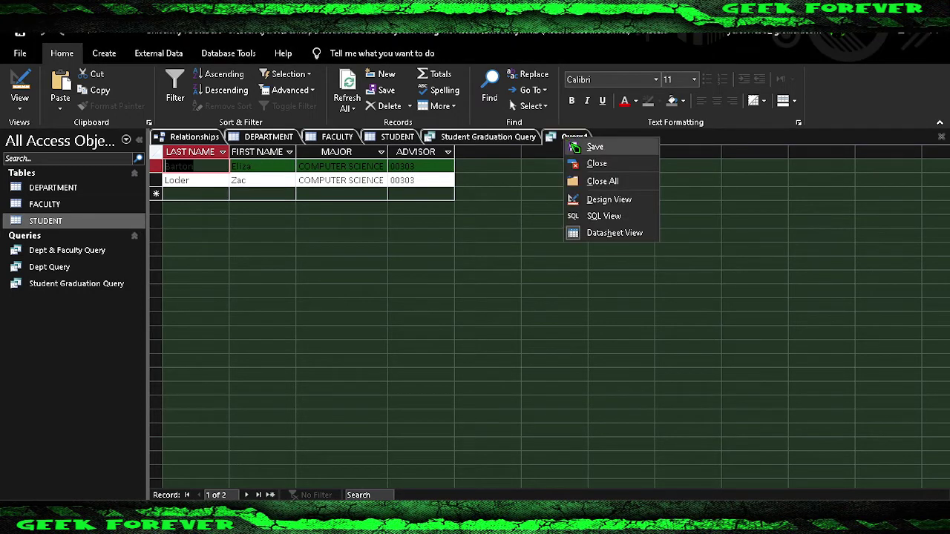
left_click(595, 147)
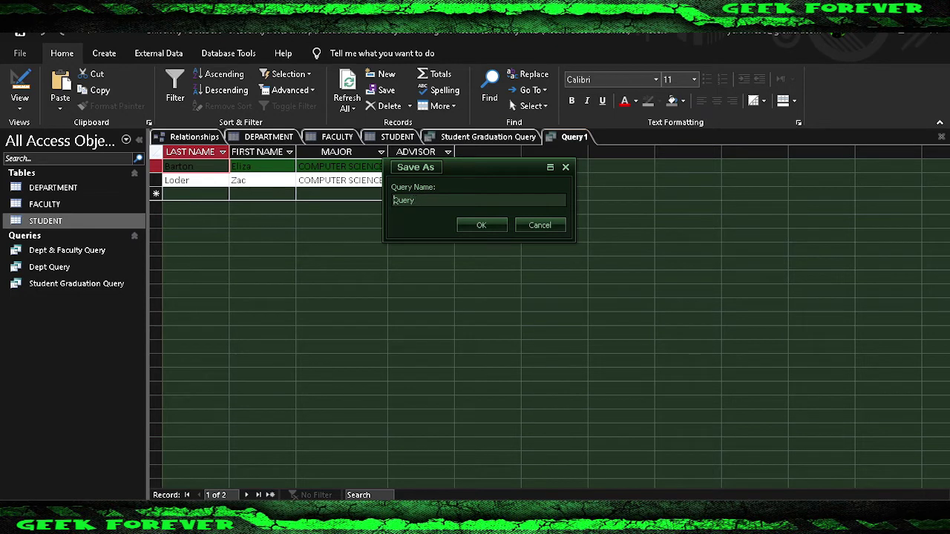
type("students advised by Dr. Smith")
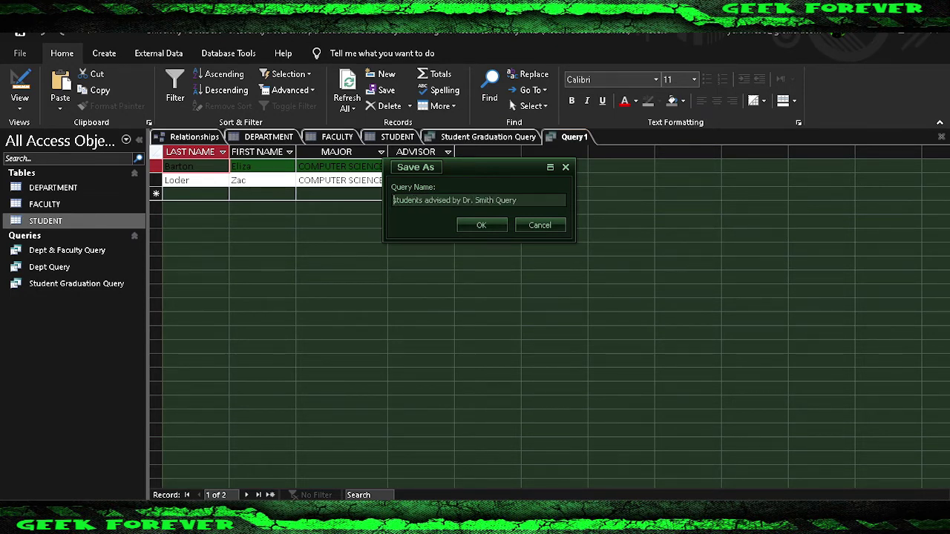
left_click(394, 200)
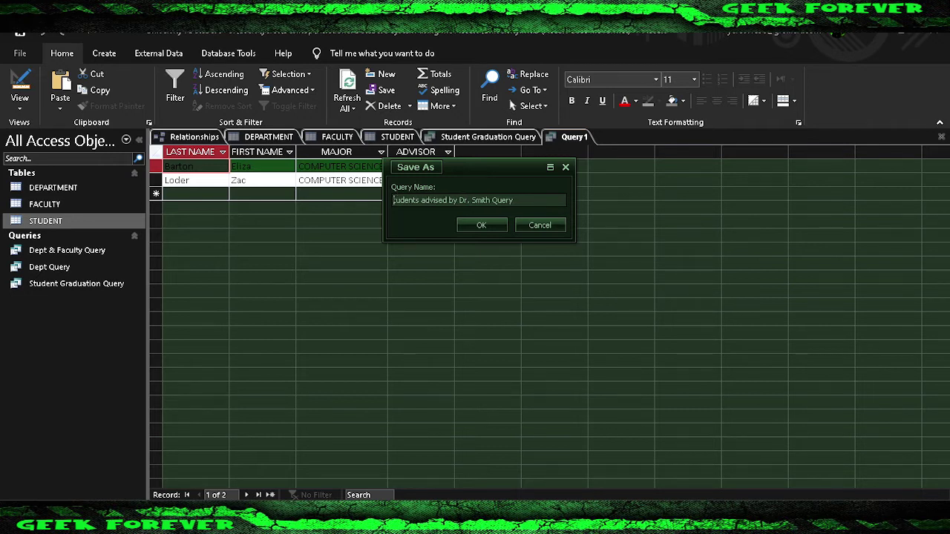
key("Delete")
type("S")
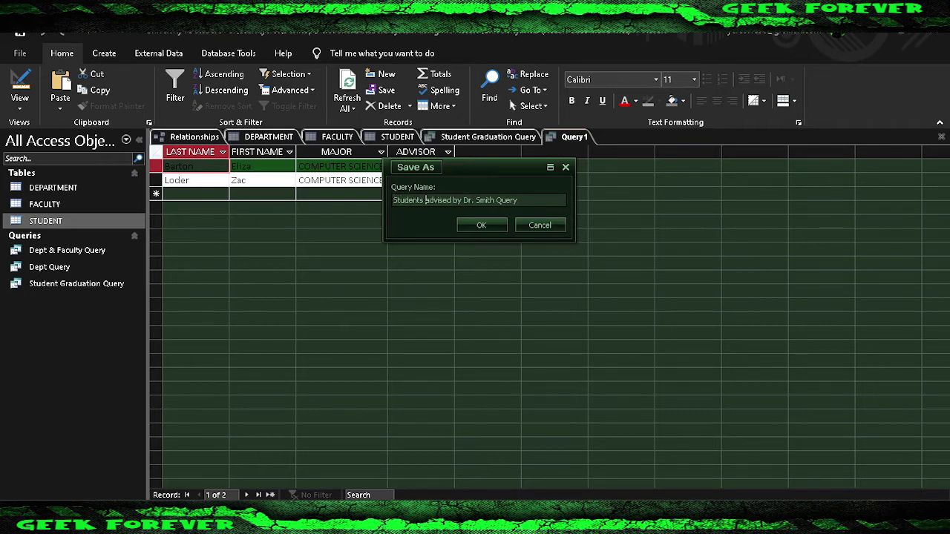
left_click(428, 200)
key("BackSpace")
type("A")
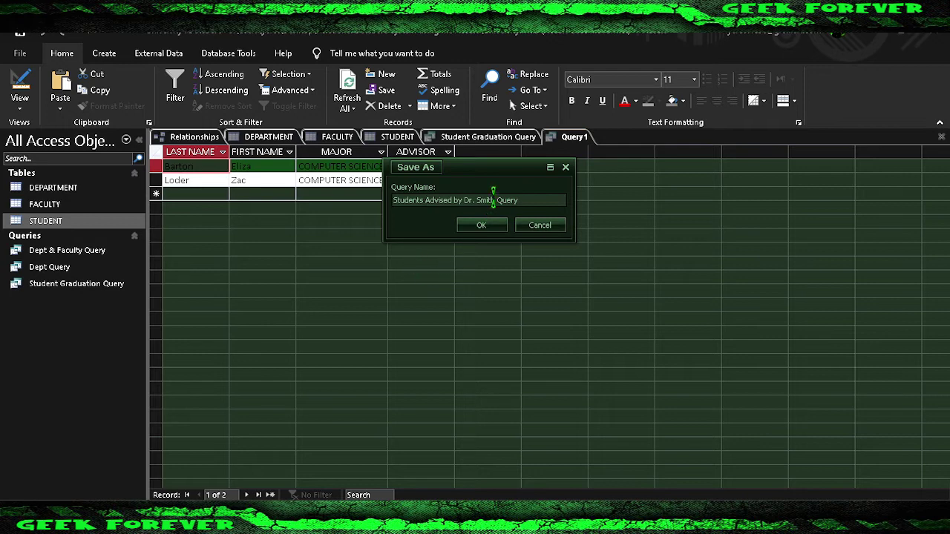
left_click(491, 226)
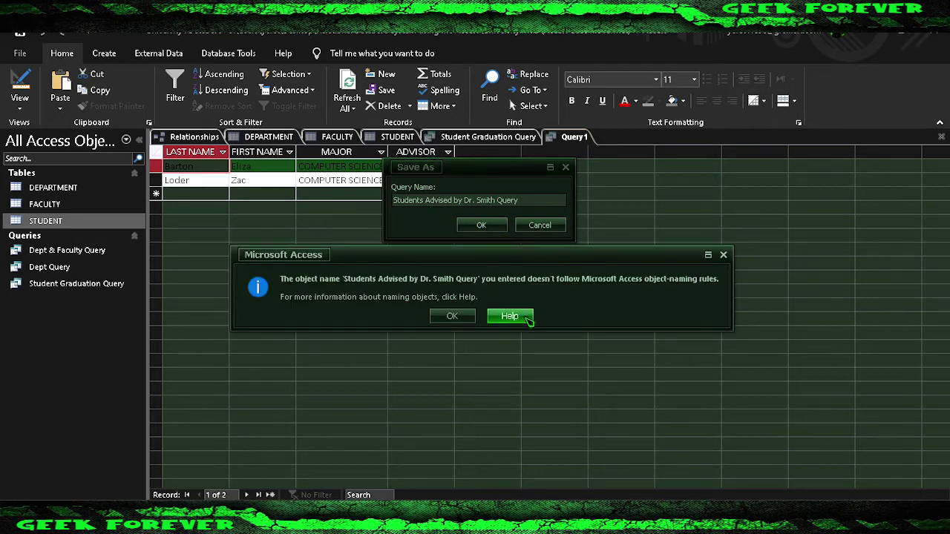
Remove the period after "Dr" from the query name and save the query.
left_click(724, 255)
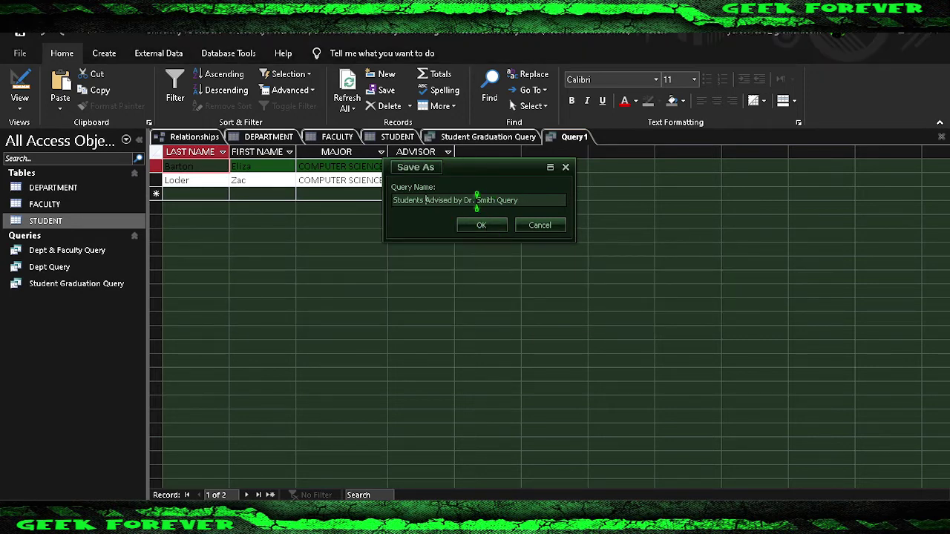
key("BackSpace")
key("BackSpace")
left_click(475, 227)
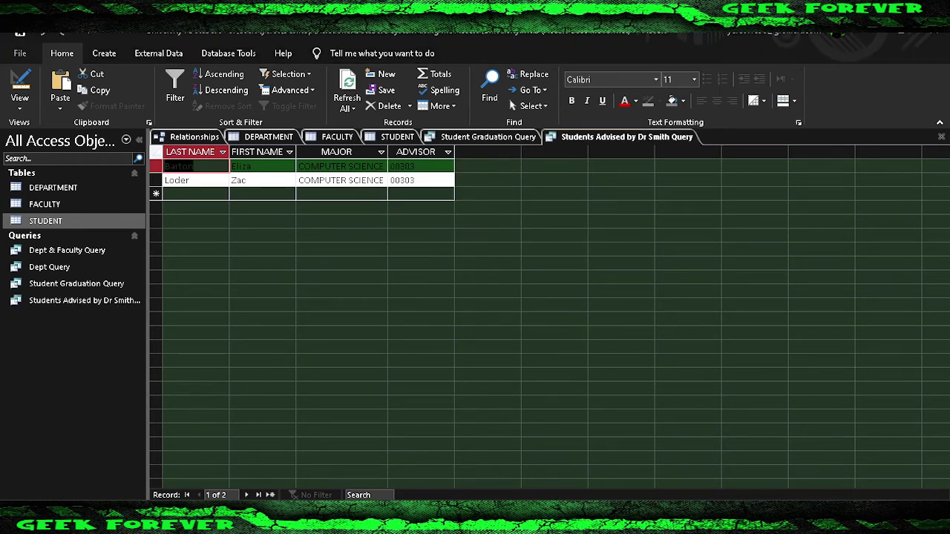
Close the advisor query and the Student Graduation Query.
right_click(614, 140)
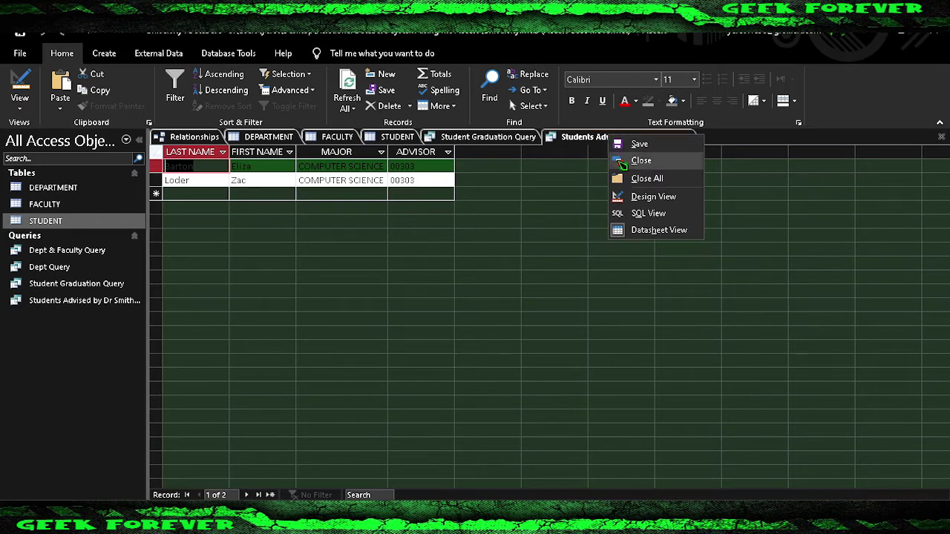
left_click(624, 166)
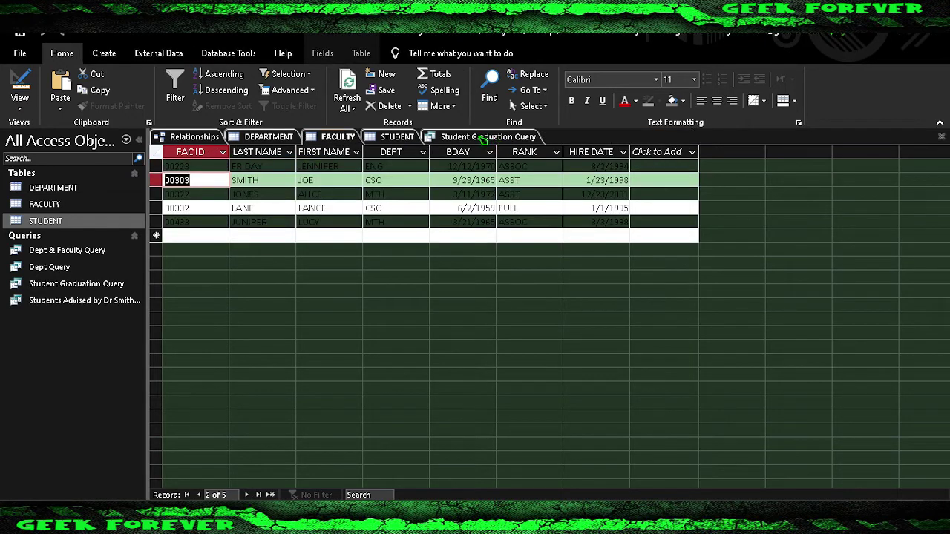
left_click(482, 140)
right_click(481, 139)
left_click(501, 159)
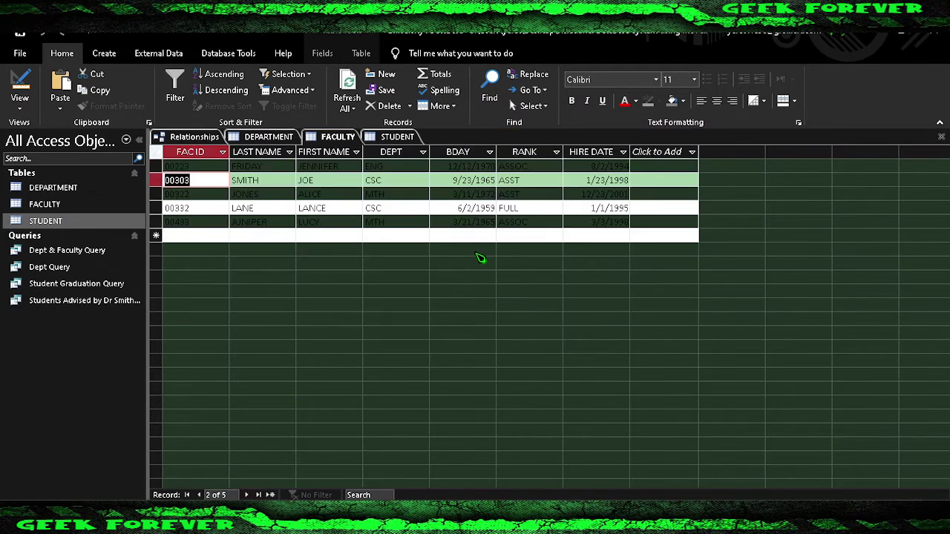
Close the Relationships layout and save its changes.
left_click(196, 137)
right_click(199, 139)
left_click(215, 165)
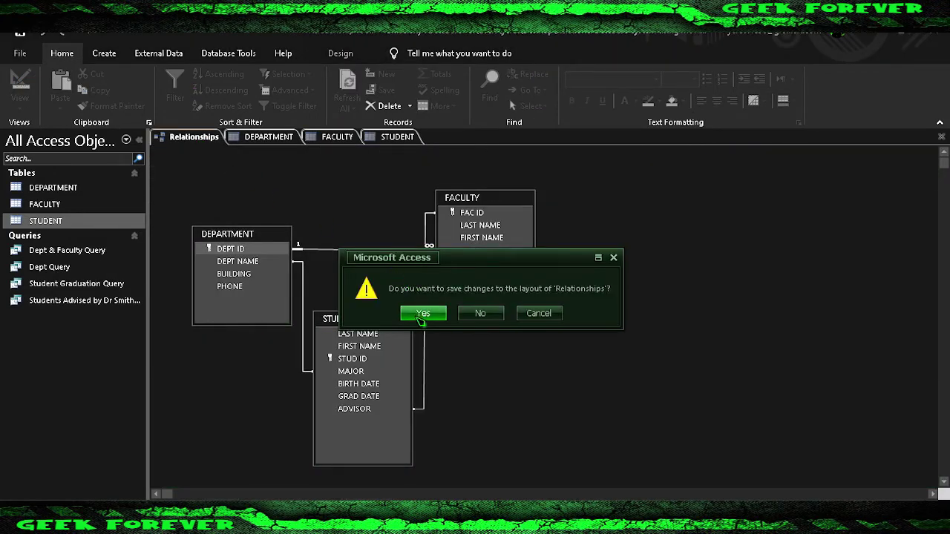
left_click(421, 308)
Reopen the saved advisor query and switch it to Design View.
left_click(323, 138)
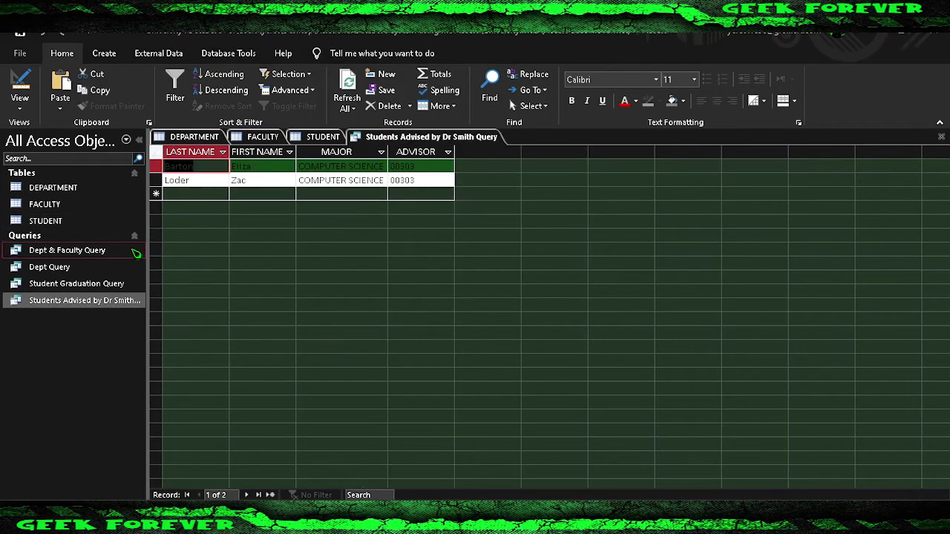
left_click(19, 109)
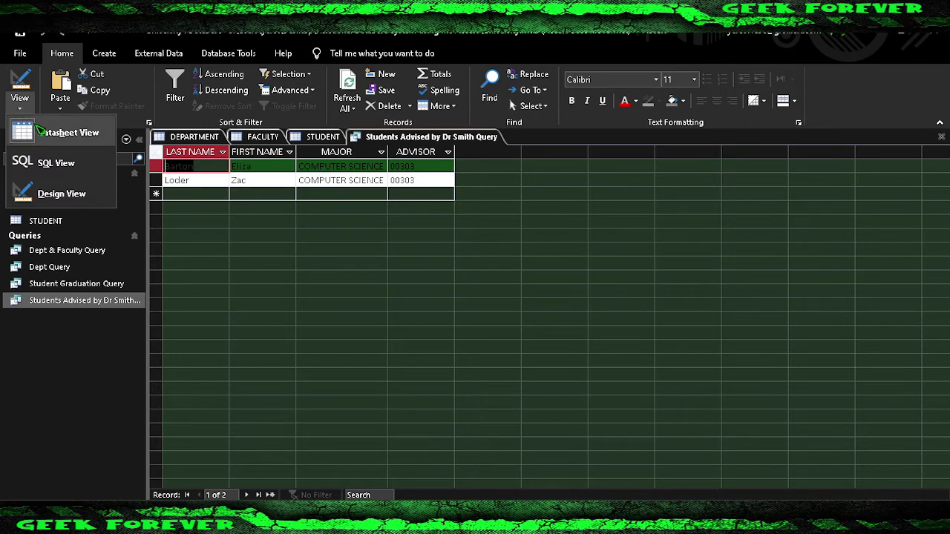
left_click(49, 133)
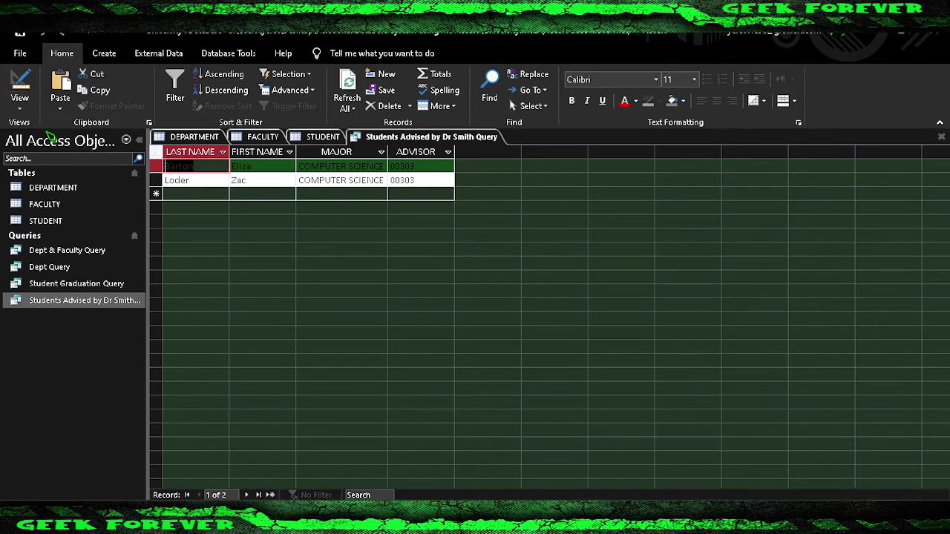
left_click(19, 98)
left_click(55, 193)
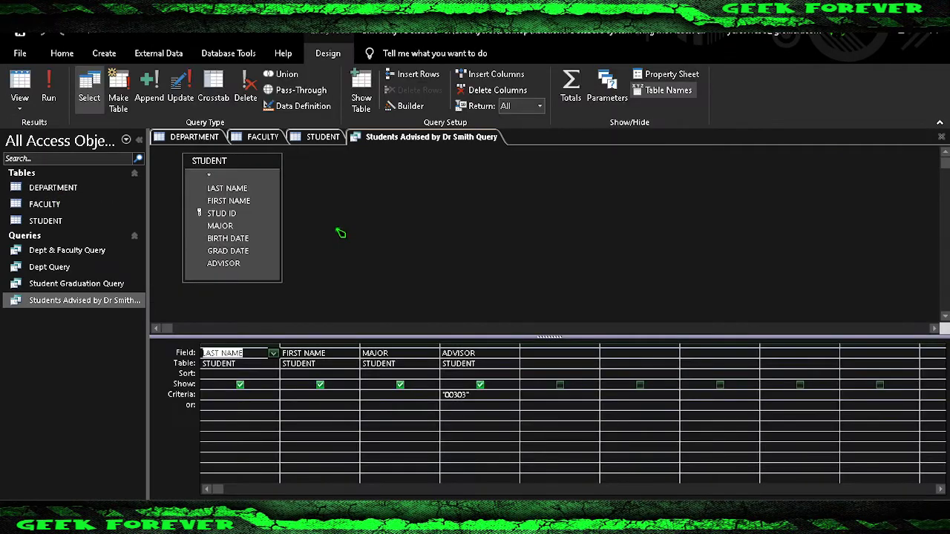
Hide the ADVISOR field from the query results, run the query, and close it with the changes saved.
left_click(482, 385)
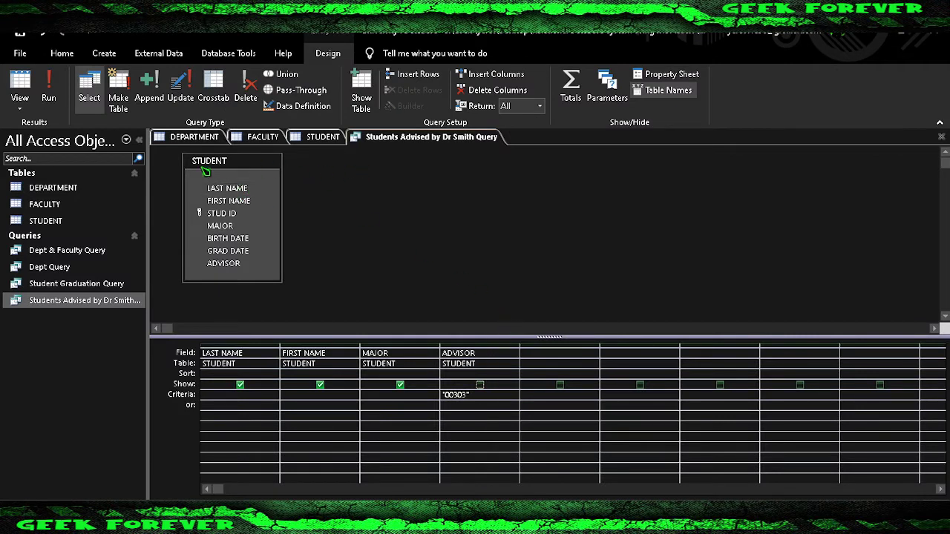
left_click(49, 89)
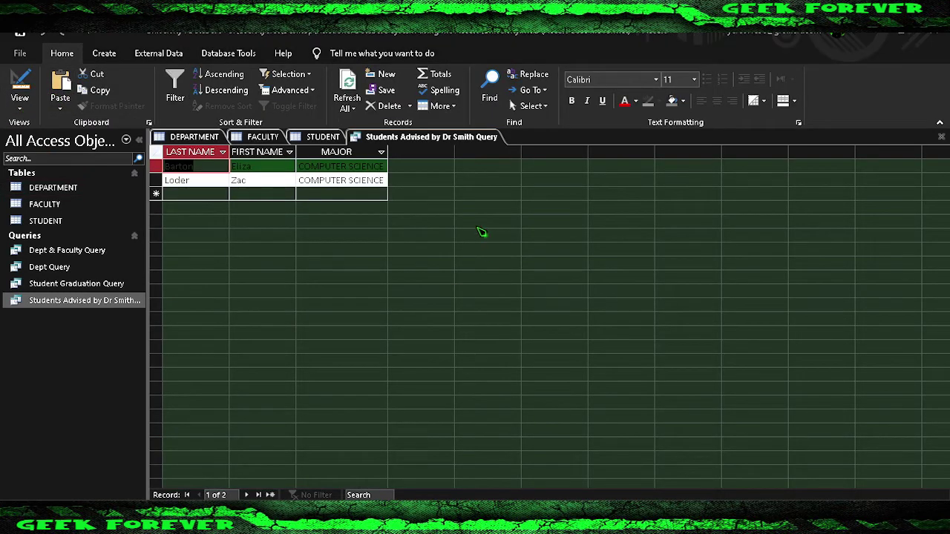
right_click(419, 138)
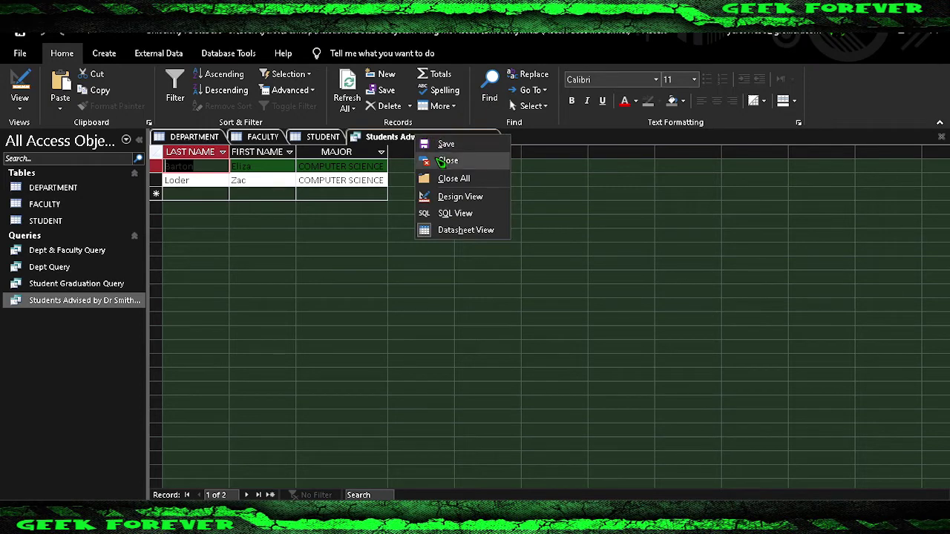
left_click(445, 161)
left_click(424, 313)
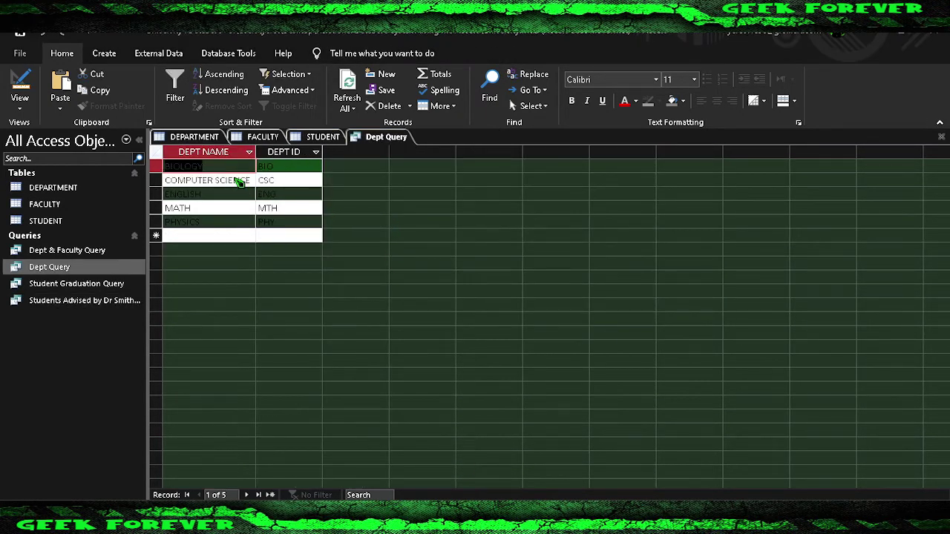
Compare the Dept Query with the DEPARTMENT table, close the query, and display the STUDENT table.
left_click(207, 138)
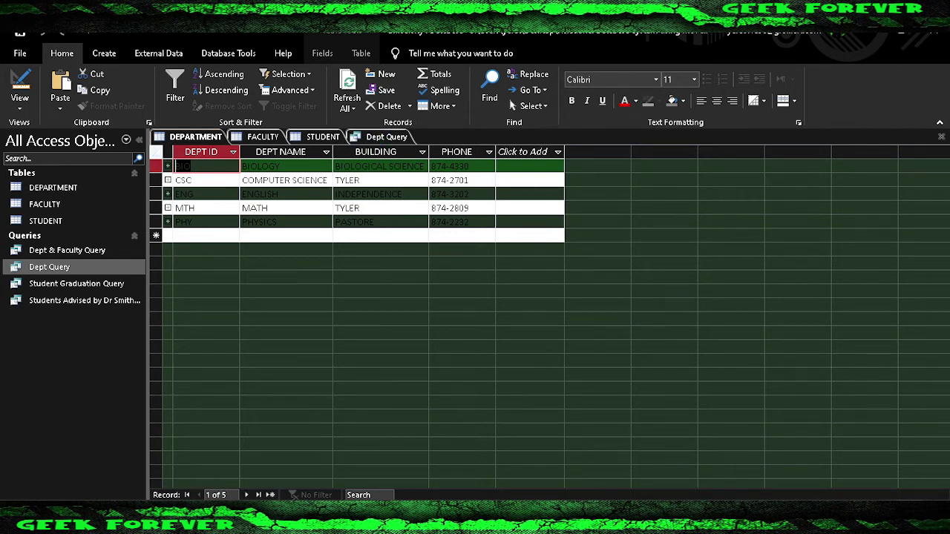
key("ctrl+w")
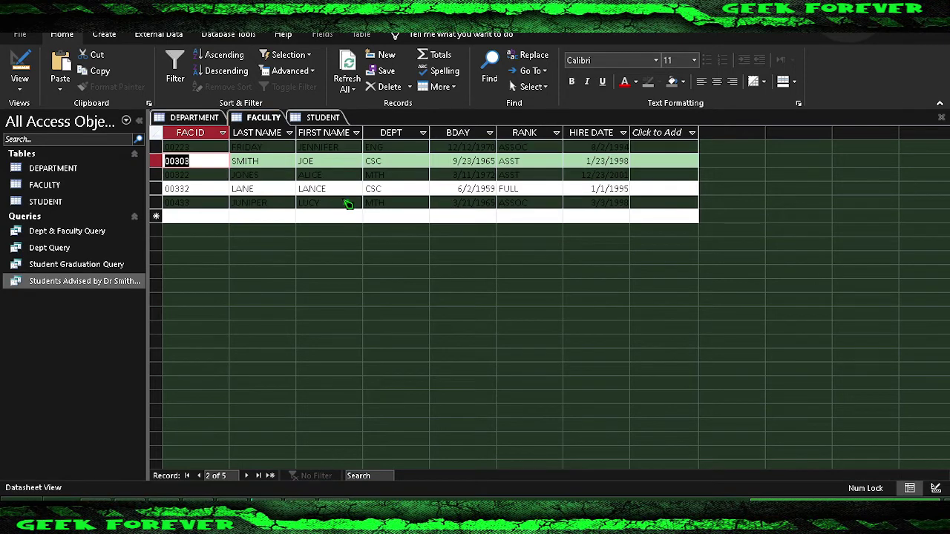
left_click(317, 118)
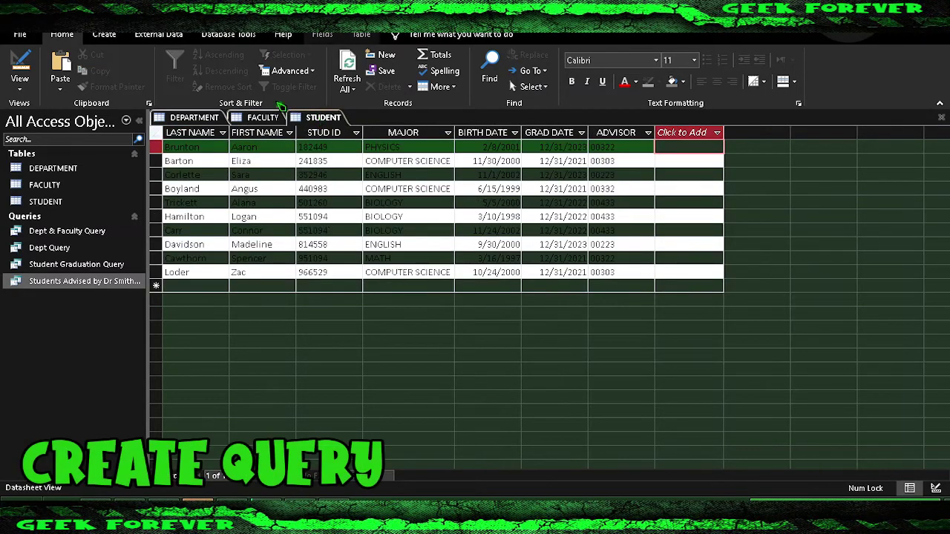
Create a new query in Design View with the FACULTY and STUDENT tables.
left_click(104, 35)
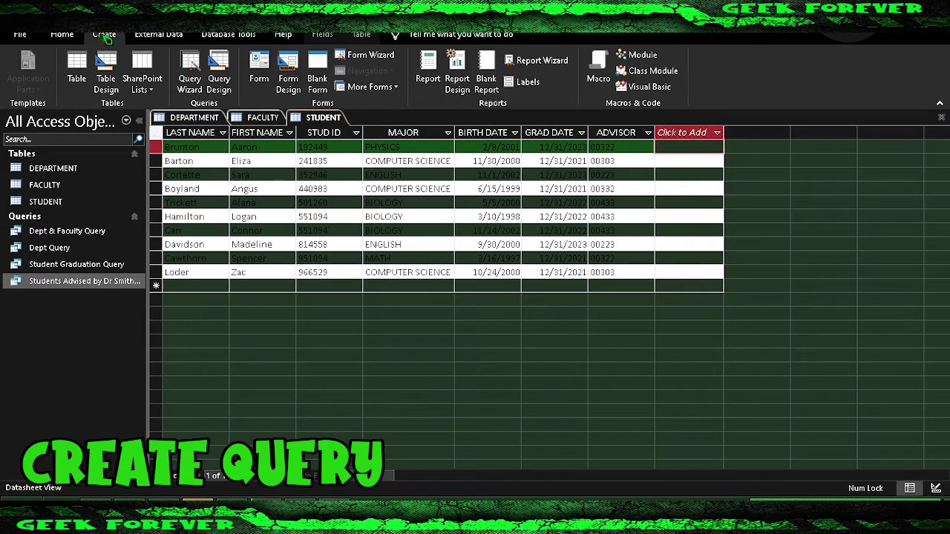
left_click(219, 80)
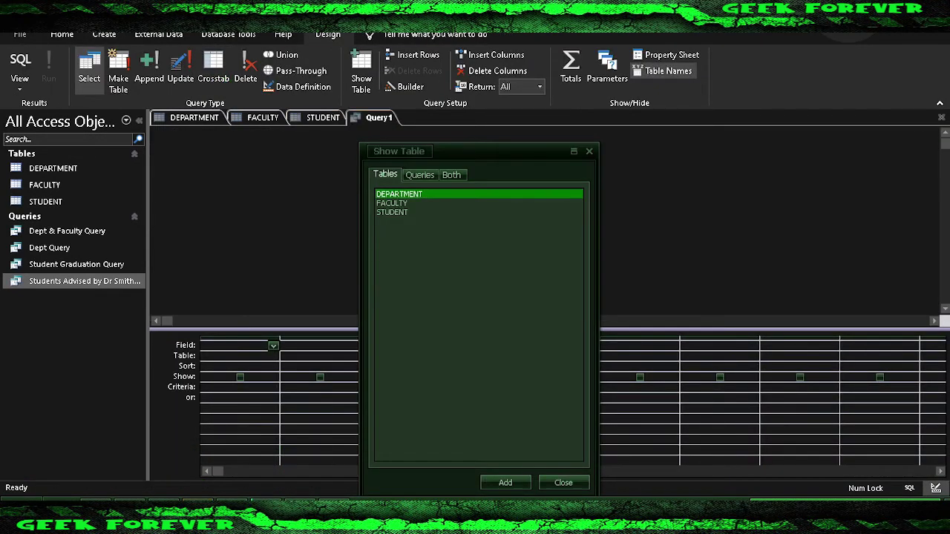
left_click(423, 203)
left_click(505, 482)
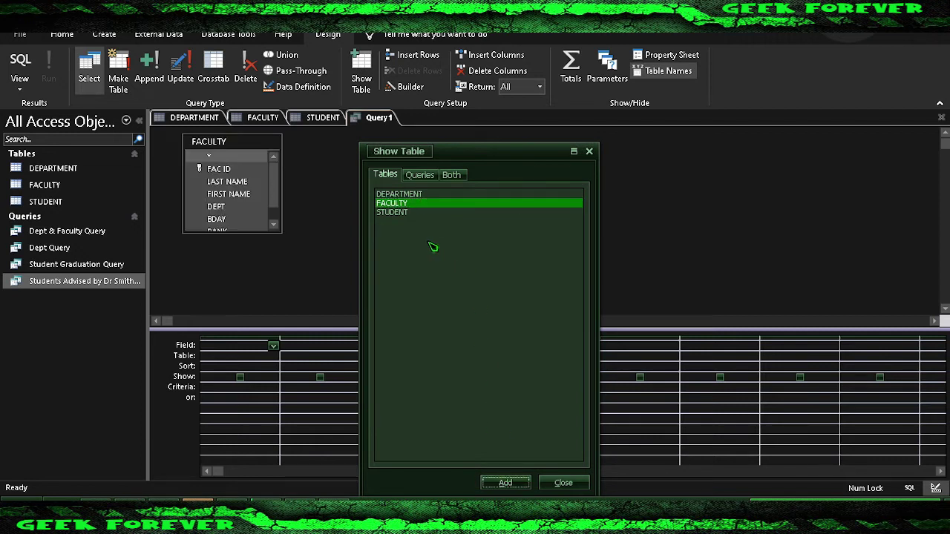
left_click(418, 213)
left_click(506, 483)
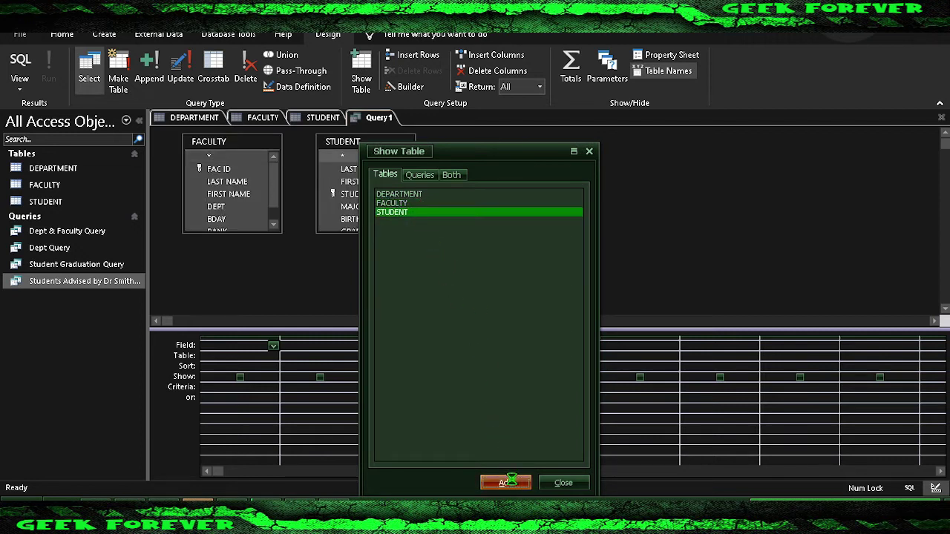
left_click(563, 483)
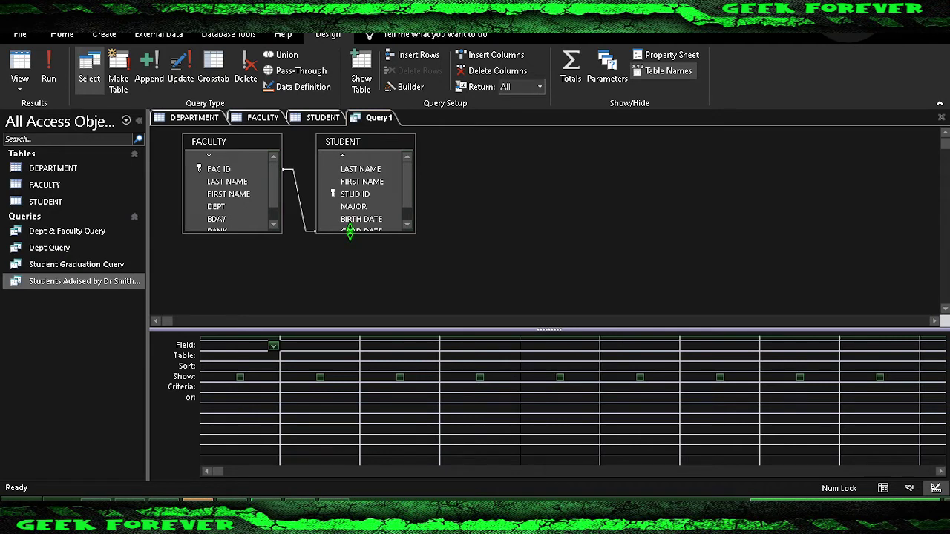
Enlarge the STUDENT and FACULTY field lists until all fields fit, and save the query as "Student in the CSC Major Query".
left_click_drag(347, 233, 349, 270)
left_click(250, 236)
left_click_drag(251, 236, 250, 261)
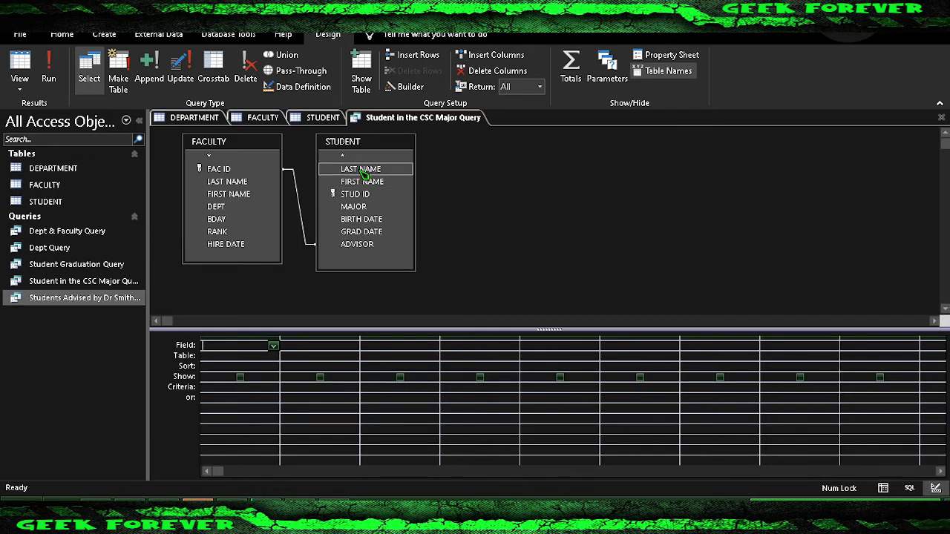
Add the STUDENT table's LAST NAME, the FACULTY table's FIRST NAME and the STUDENT table's MAJOR as the first three query fields.
left_click_drag(364, 173, 275, 349)
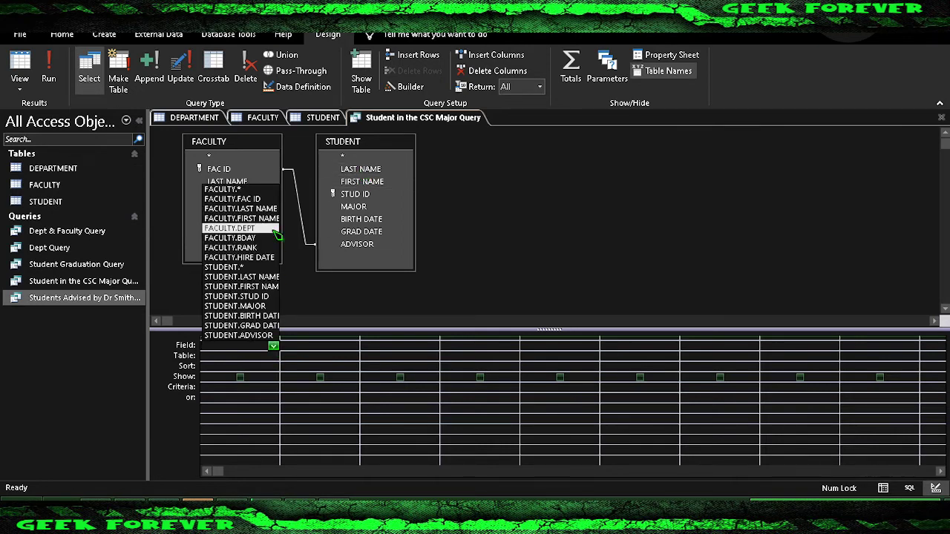
left_click(241, 276)
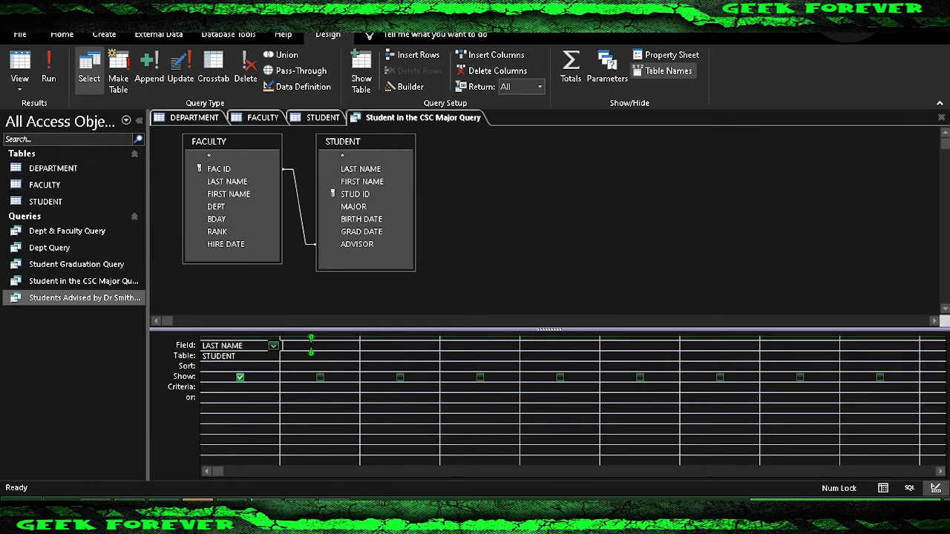
left_click(353, 346)
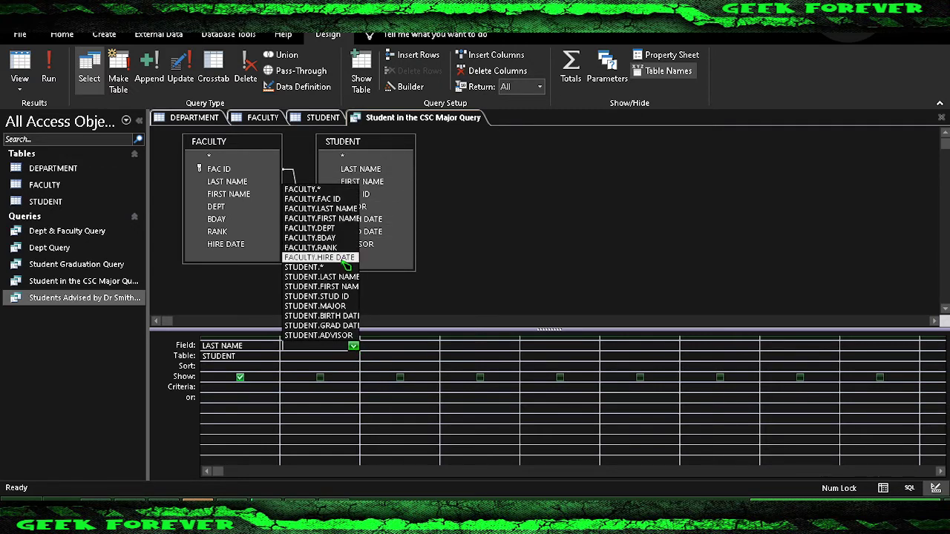
left_click(345, 219)
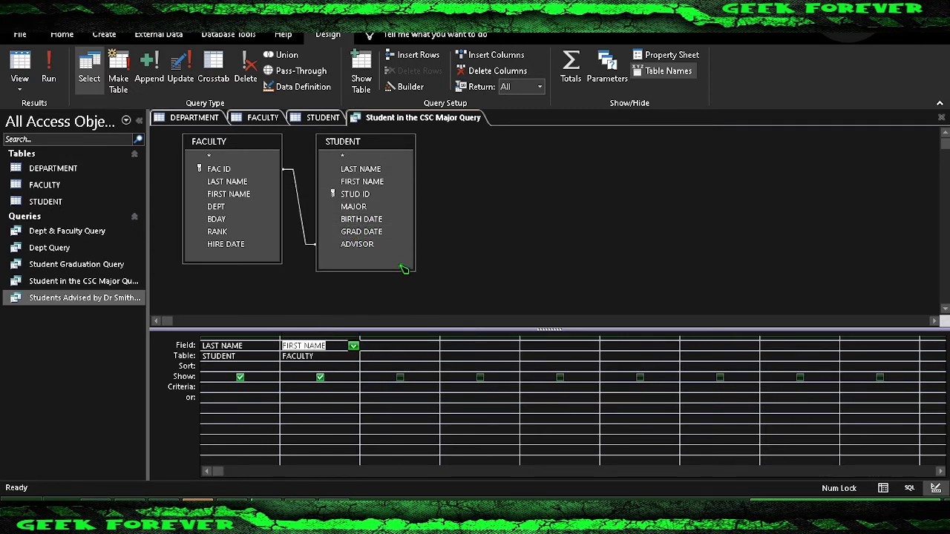
left_click(421, 345)
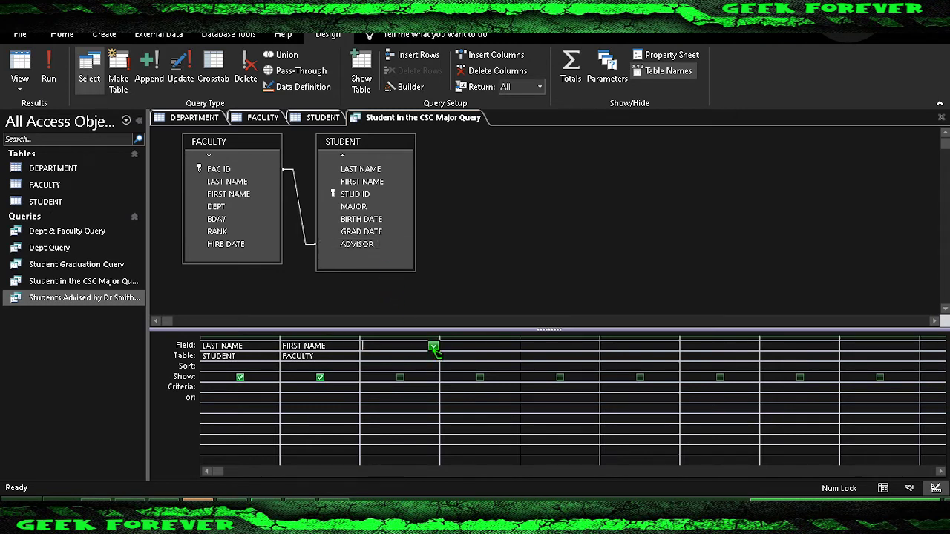
left_click(433, 347)
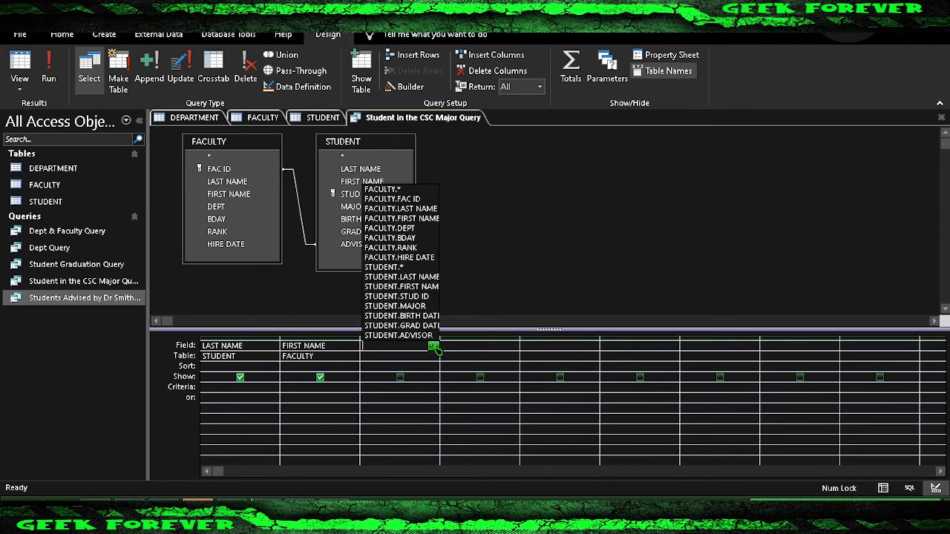
left_click(429, 307)
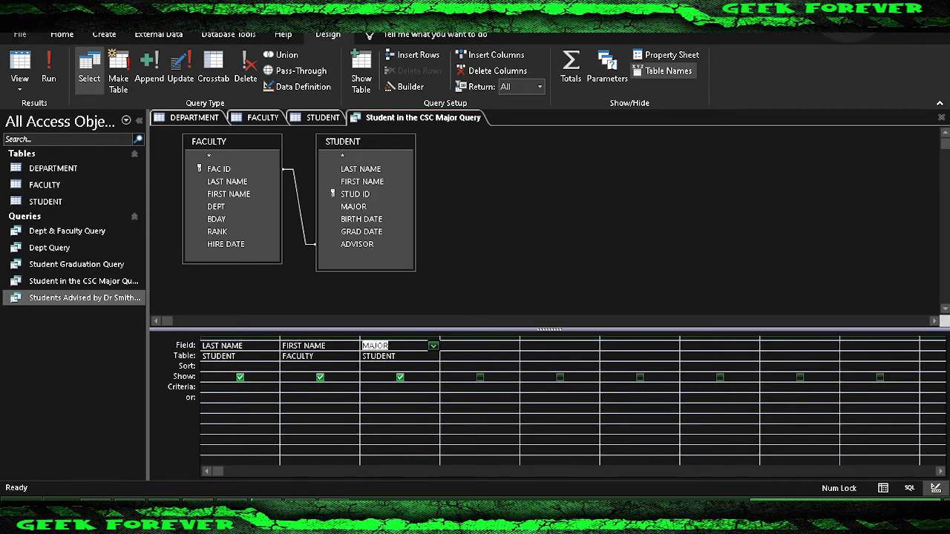
Check how the major is spelled in the STUDENT table, and set the MAJOR field's criterion to ="COMPUTER SCIENCE".
left_click(323, 118)
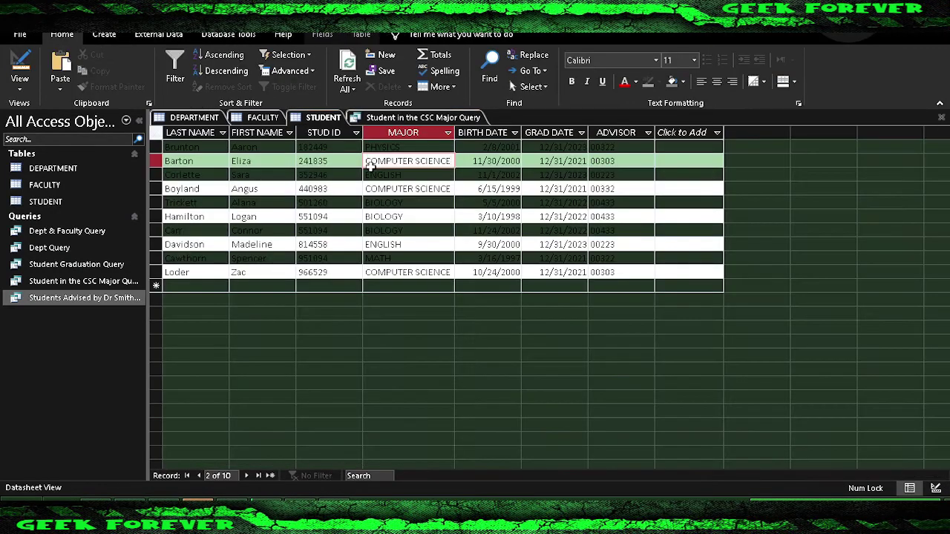
left_click_drag(367, 161, 452, 161)
left_click(444, 119)
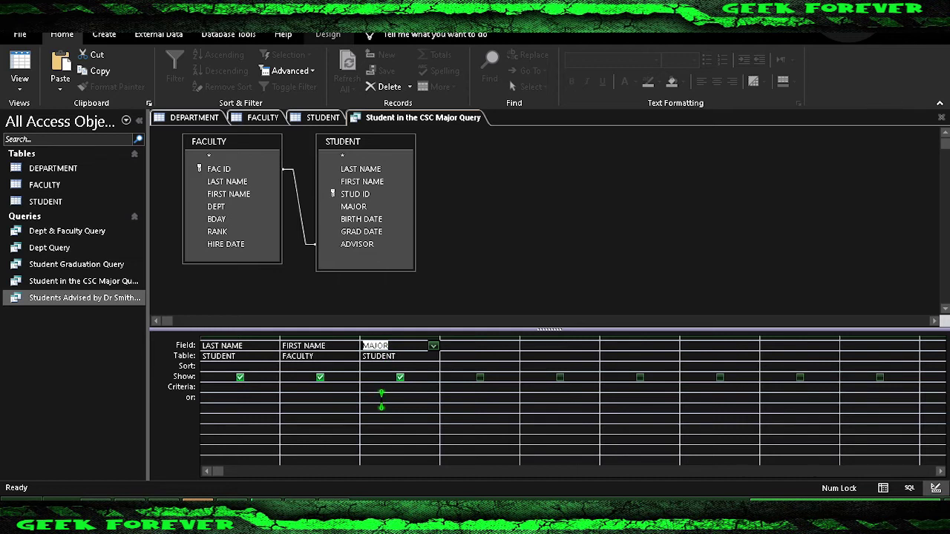
left_click(382, 389)
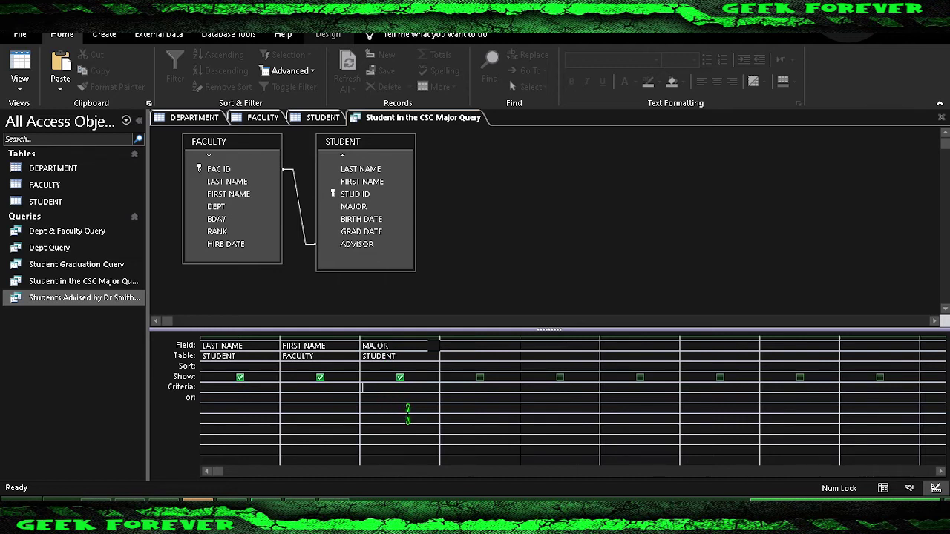
type("=COMPUTER SCIENCE")
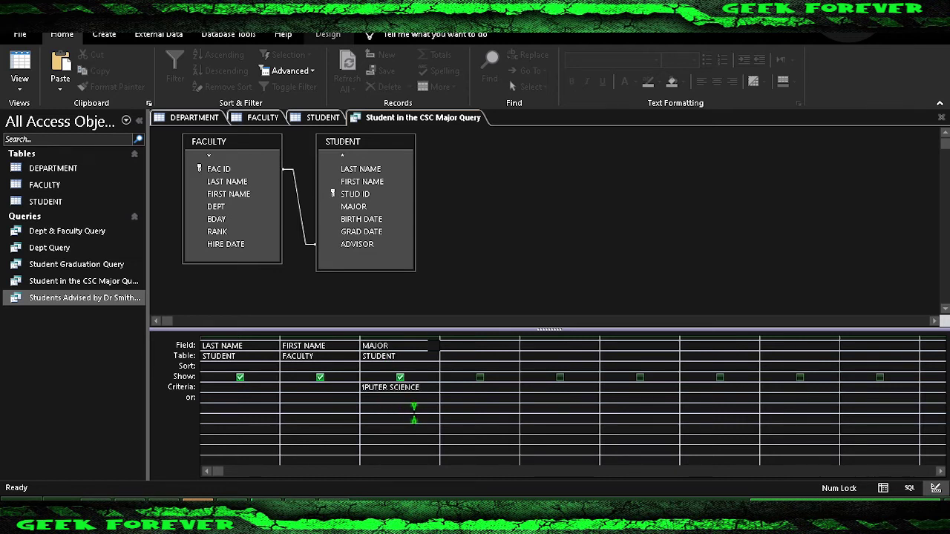
left_click(419, 401)
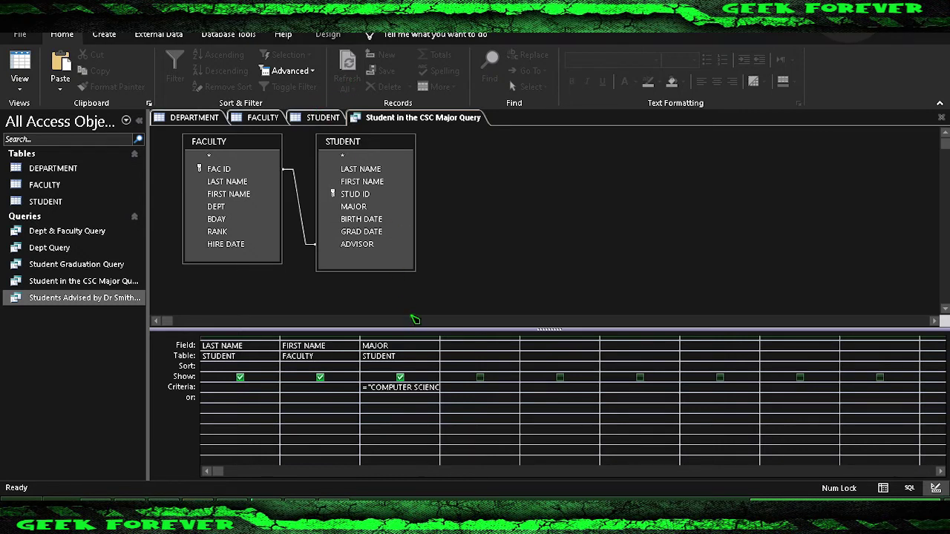
Look up the advisor in the FACULTY table, and add the faculty LAST NAME field with the advisor's last name as its criterion.
left_click(474, 346)
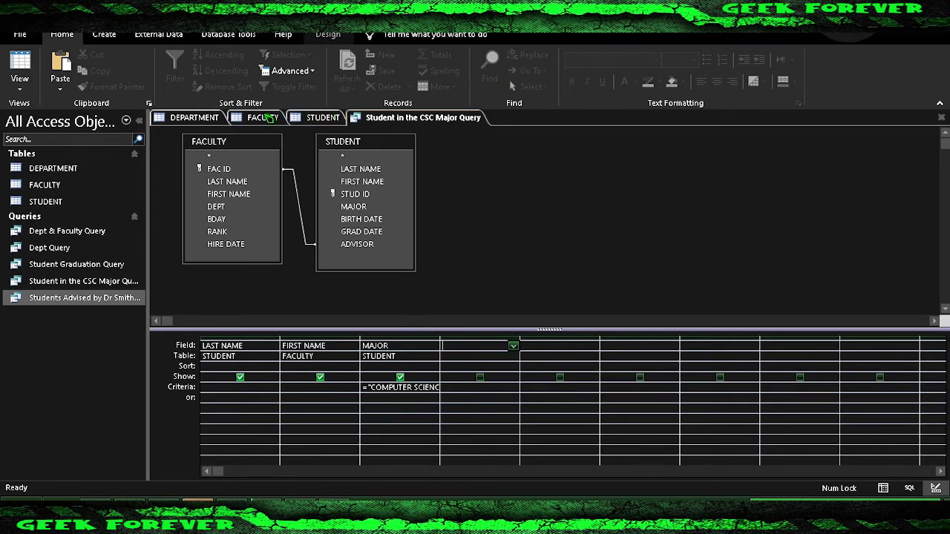
left_click(263, 117)
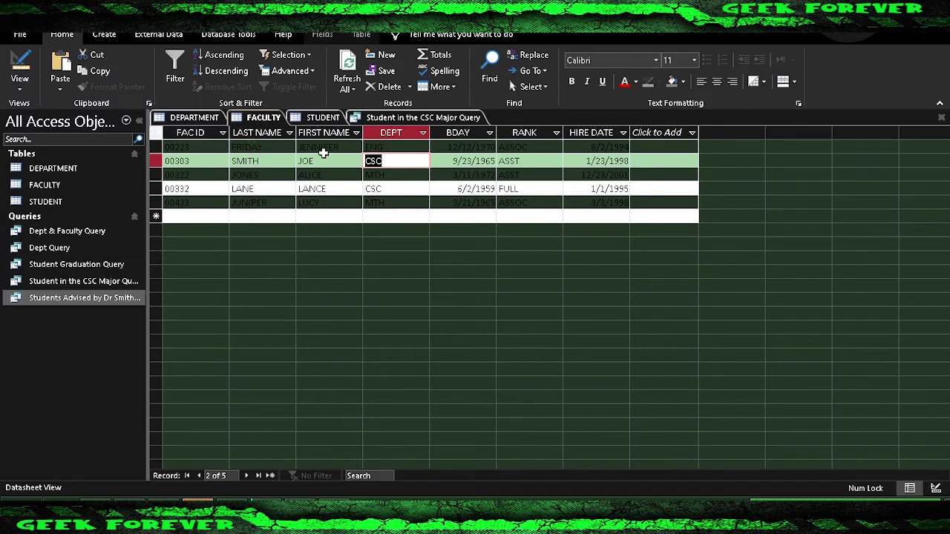
left_click(241, 162)
left_click(263, 161)
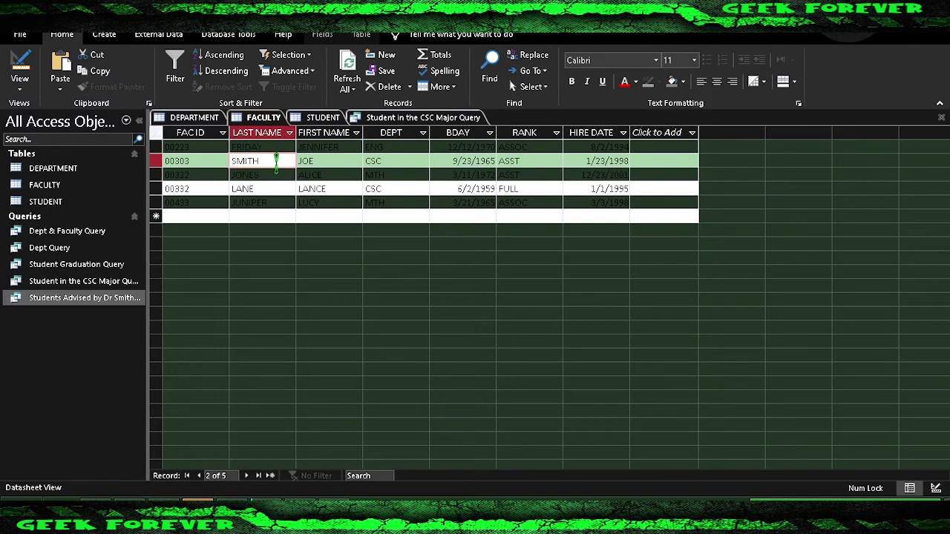
left_click(401, 123)
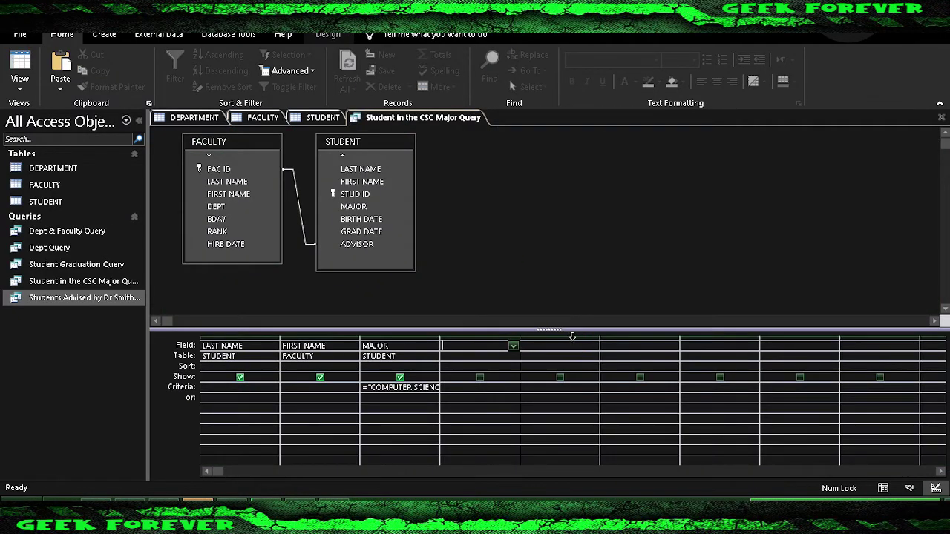
left_click(514, 347)
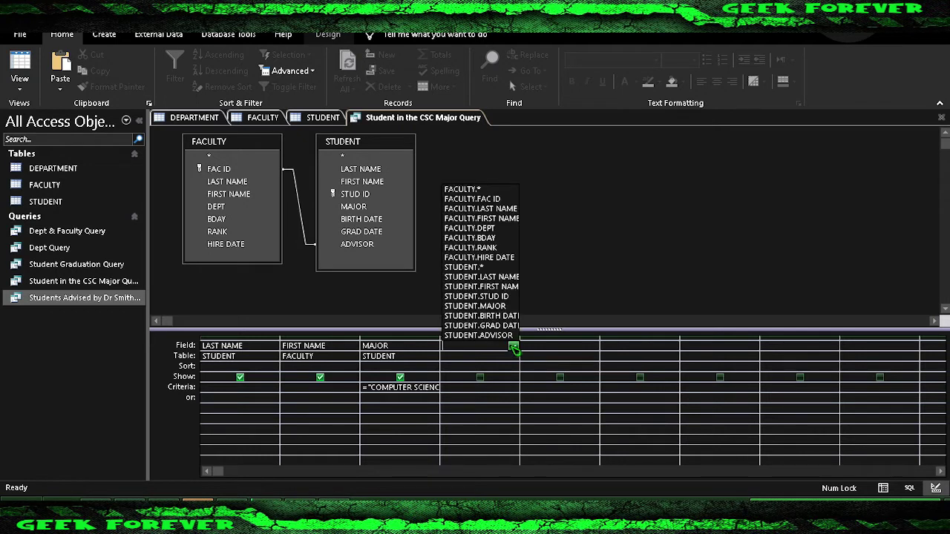
left_click(499, 212)
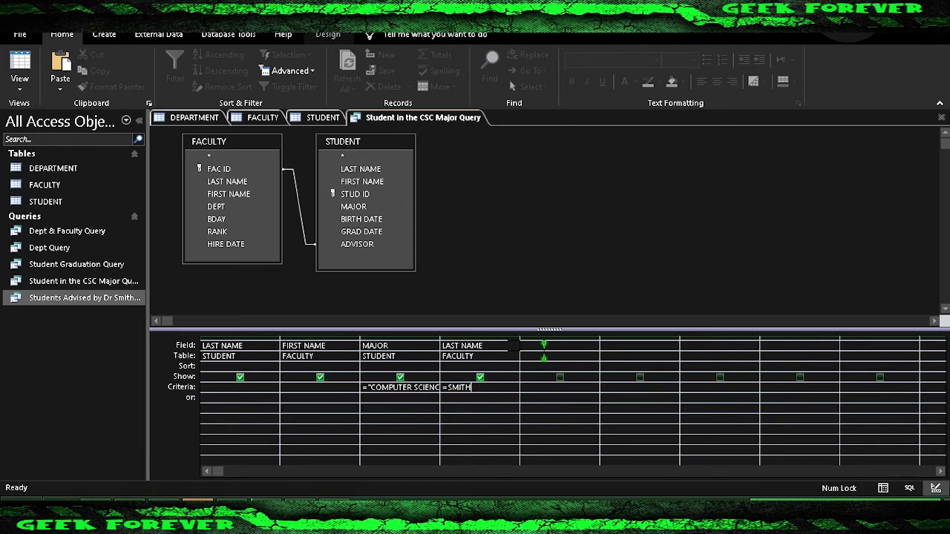
Add the faculty FIRST NAME field to the query with the advisor's first name from the FACULTY table as its criterion.
left_click(544, 346)
left_click(595, 347)
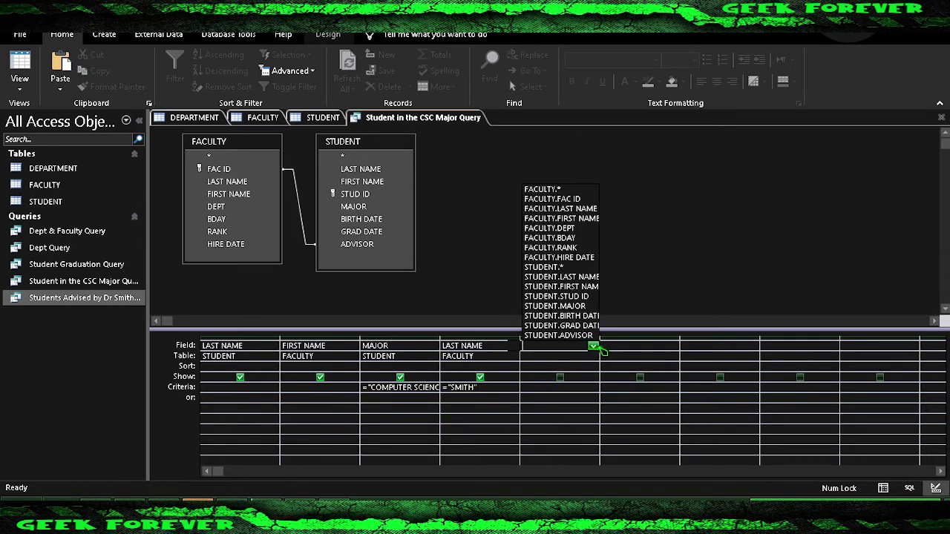
left_click(586, 219)
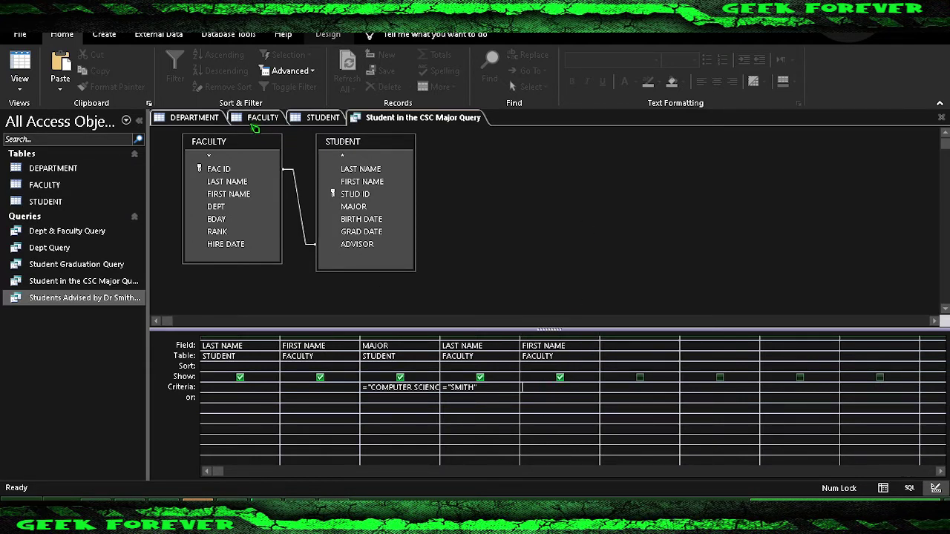
left_click(253, 121)
left_click(308, 160)
double_click(307, 160)
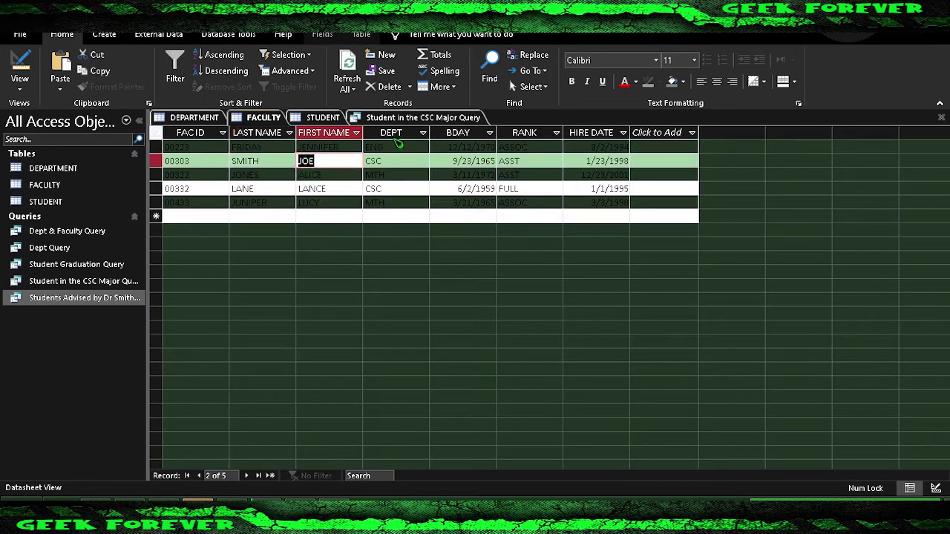
left_click(395, 119)
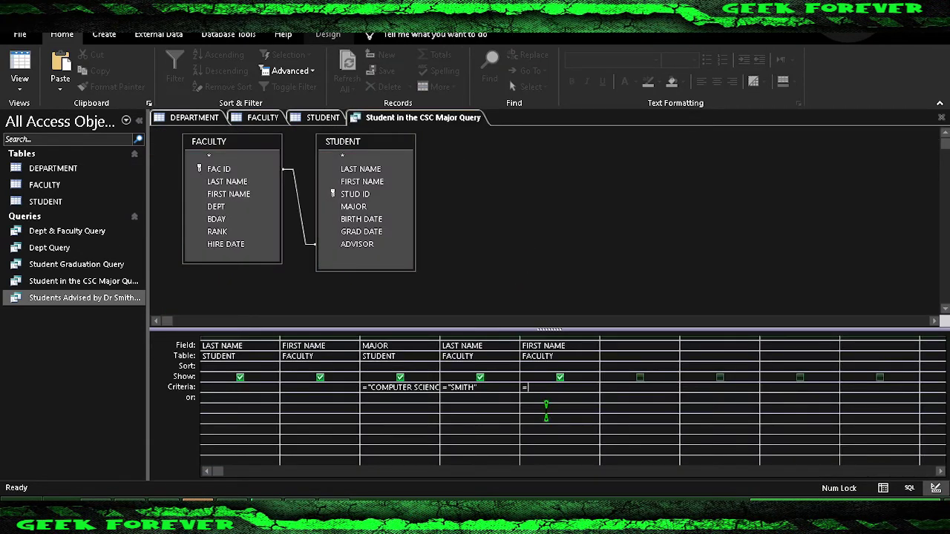
type("=JOE")
Add the faculty DEPT field with the criterion =CSC, as spelled in the FACULTY table, and save the query.
left_click(617, 348)
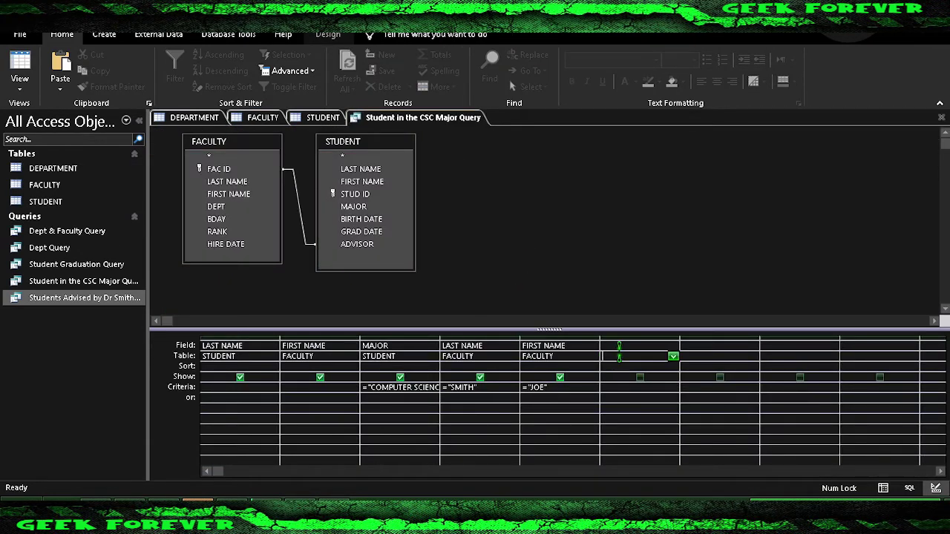
left_click(270, 120)
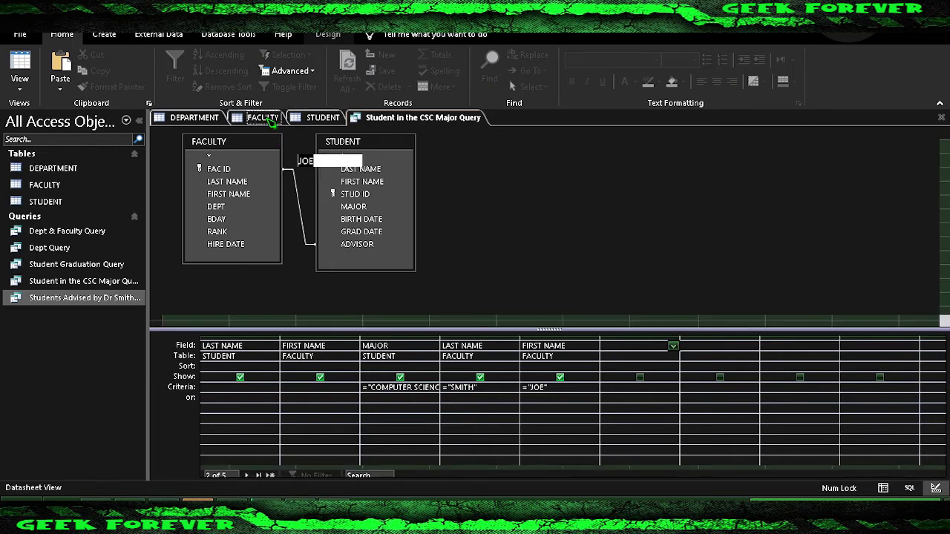
double_click(375, 160)
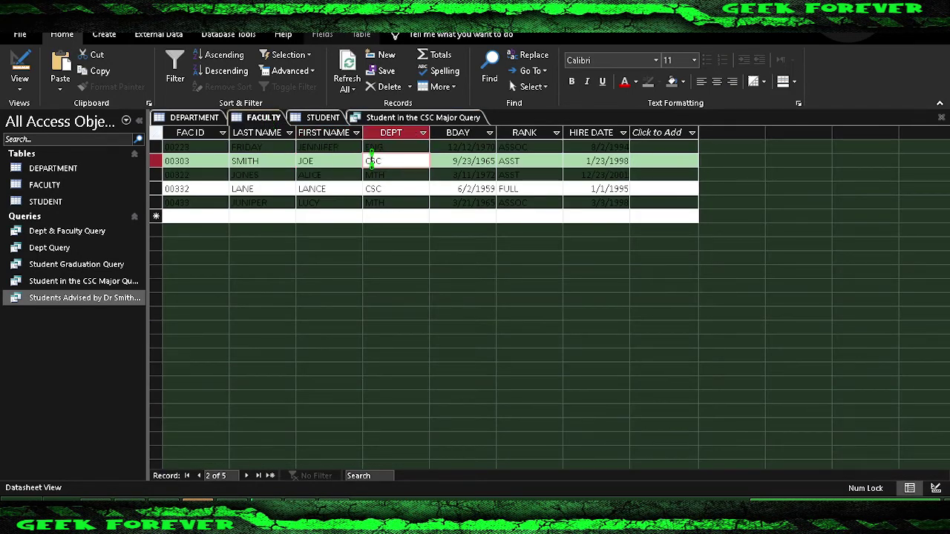
left_click(382, 118)
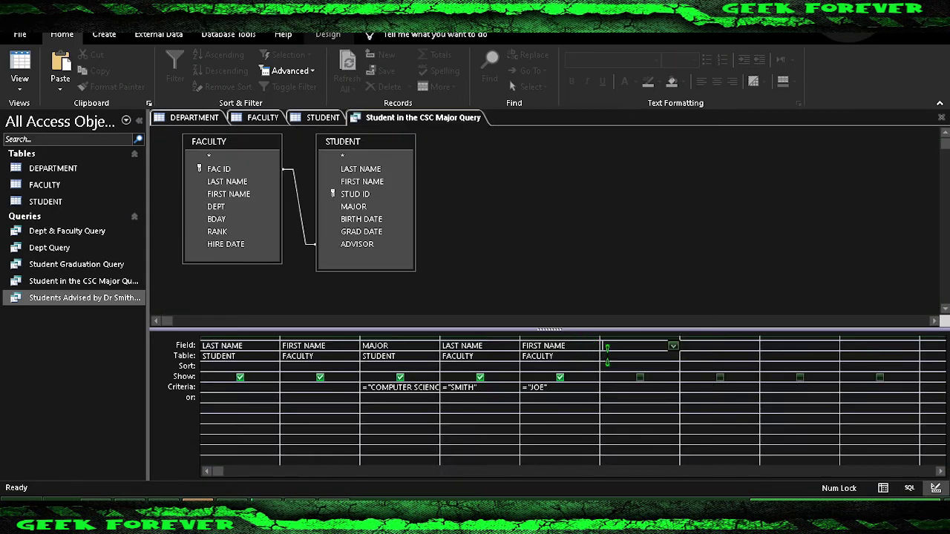
left_click(673, 346)
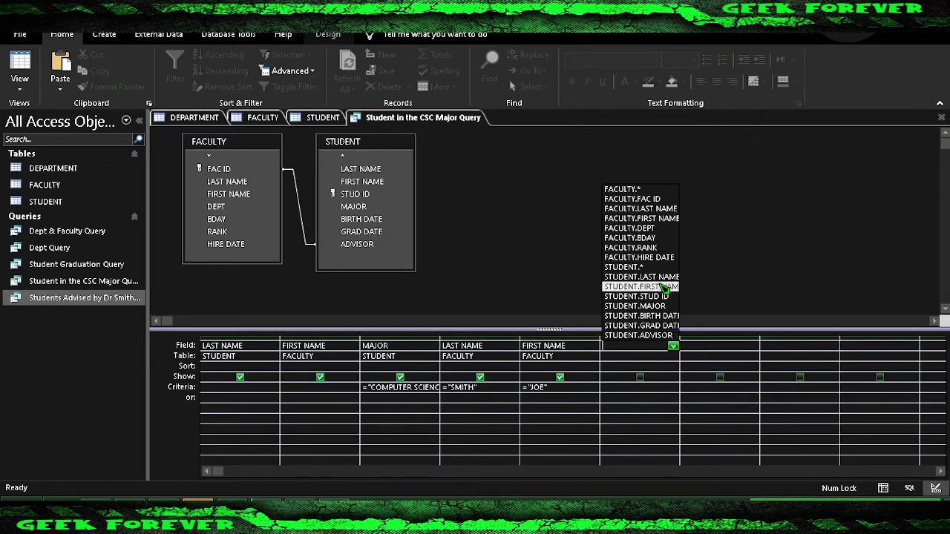
left_click(653, 230)
left_click(635, 387)
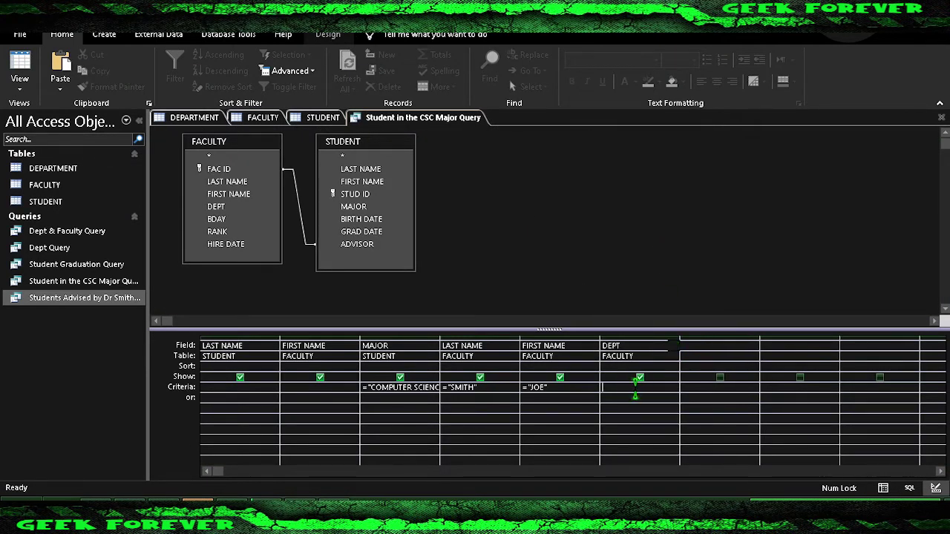
type("=CSC")
key("Return")
right_click(387, 118)
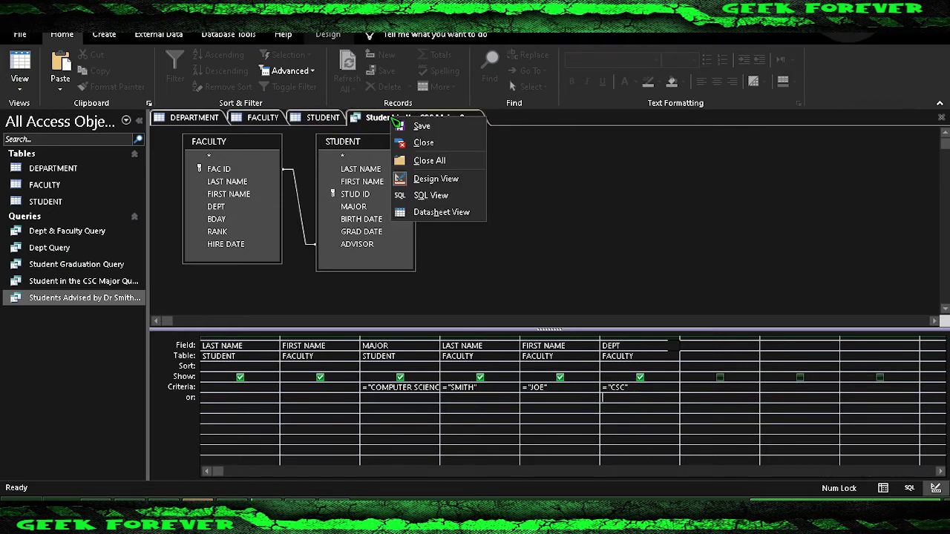
left_click(416, 125)
In the query's Design View, set the source table of the second column, FIRST NAME, to STUDENT.
left_click(18, 88)
left_click(66, 109)
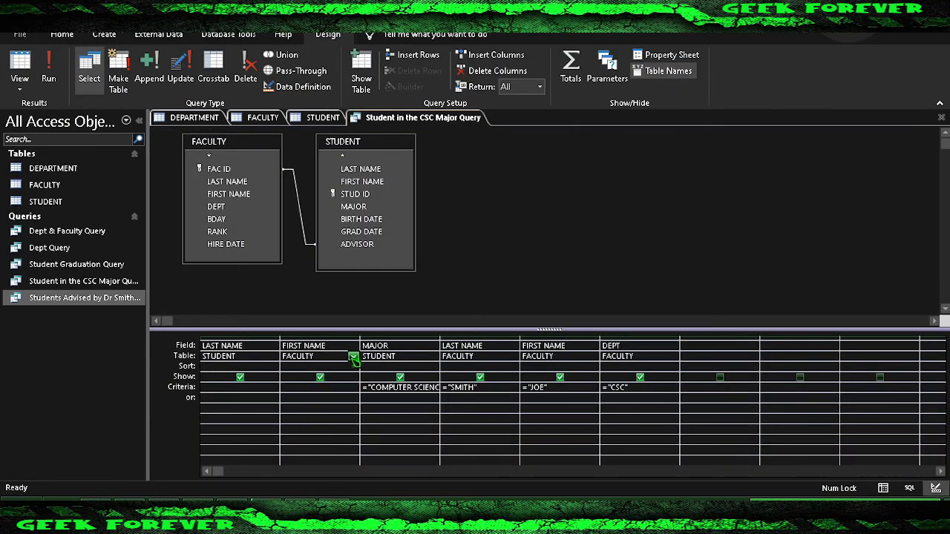
left_click(353, 357)
left_click(327, 377)
left_click(324, 377)
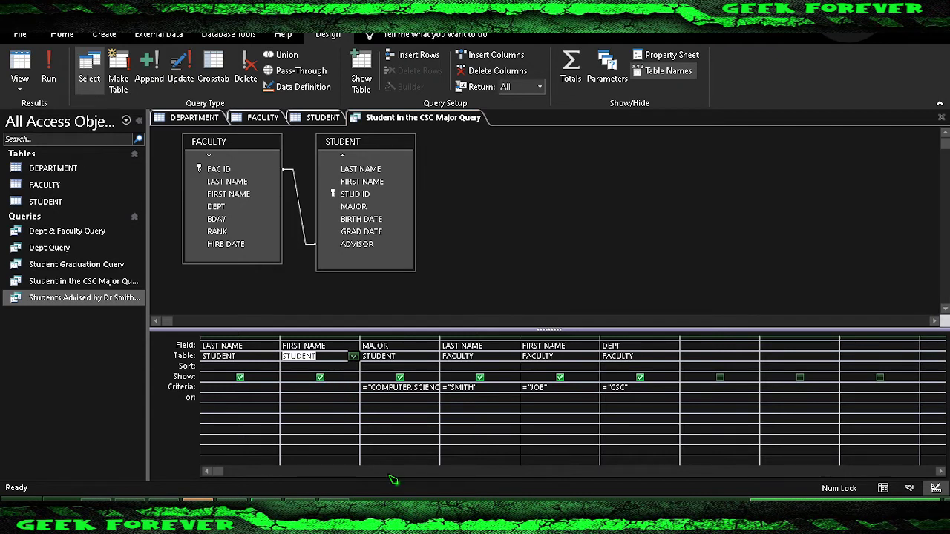
left_click(326, 387)
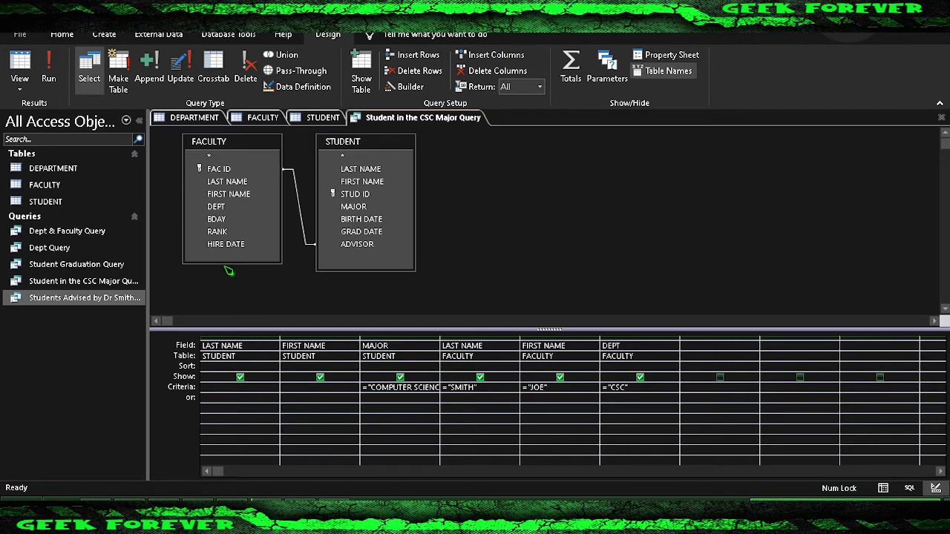
Run the query and widen the student and faculty name columns in the results so their full headings fit.
left_click(47, 72)
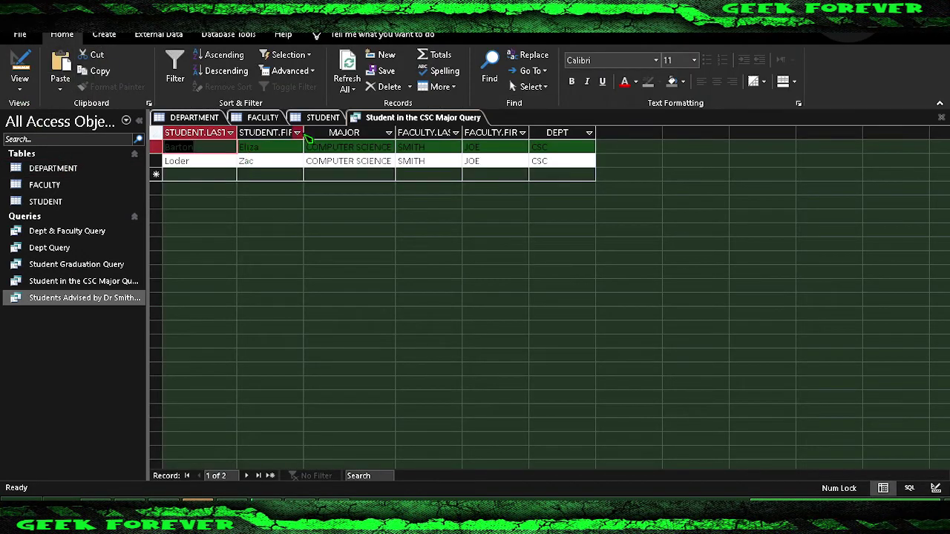
double_click(303, 132)
left_click_drag(355, 132, 354, 132)
double_click(237, 132)
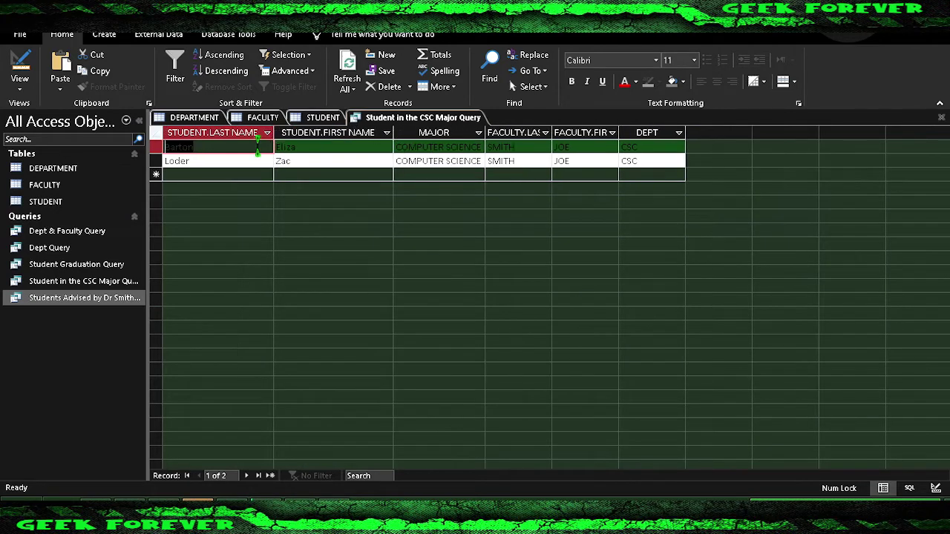
left_click_drag(549, 132, 603, 132)
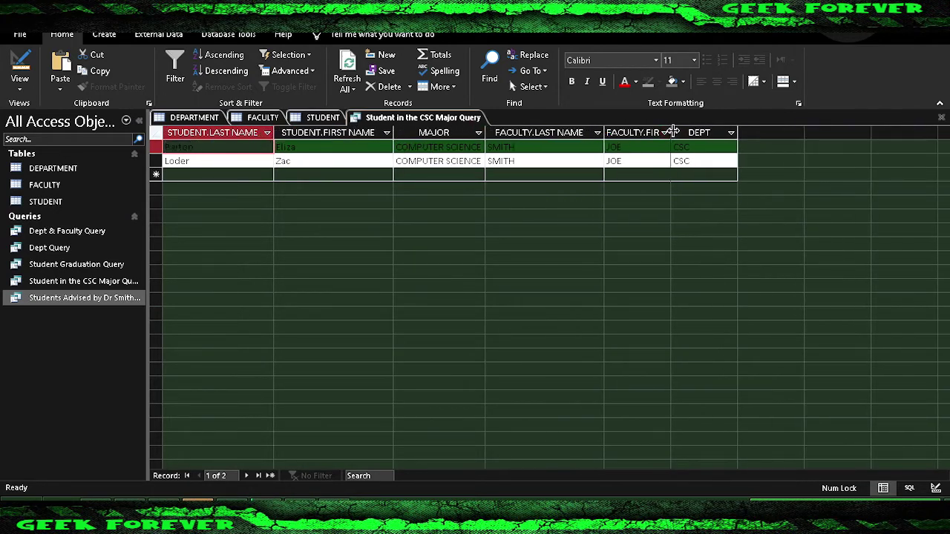
left_click_drag(670, 132, 714, 132)
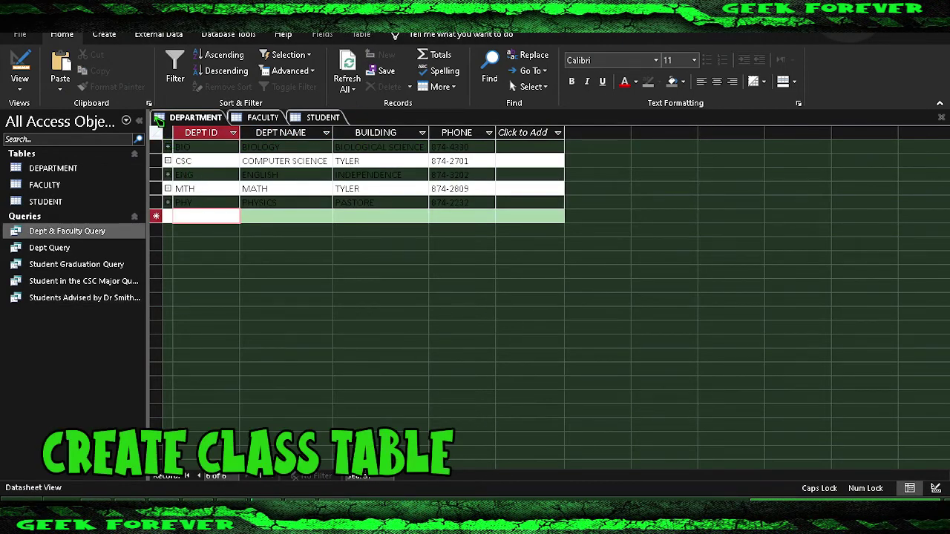
Create a new table, switch it to Design View and save it as CLASSES.
key("Caps_Lock")
left_click(111, 35)
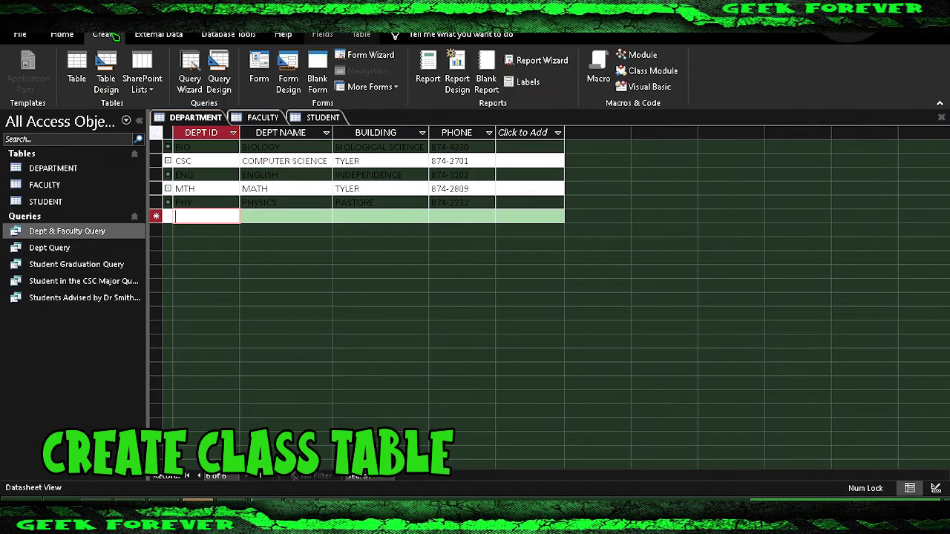
left_click(79, 67)
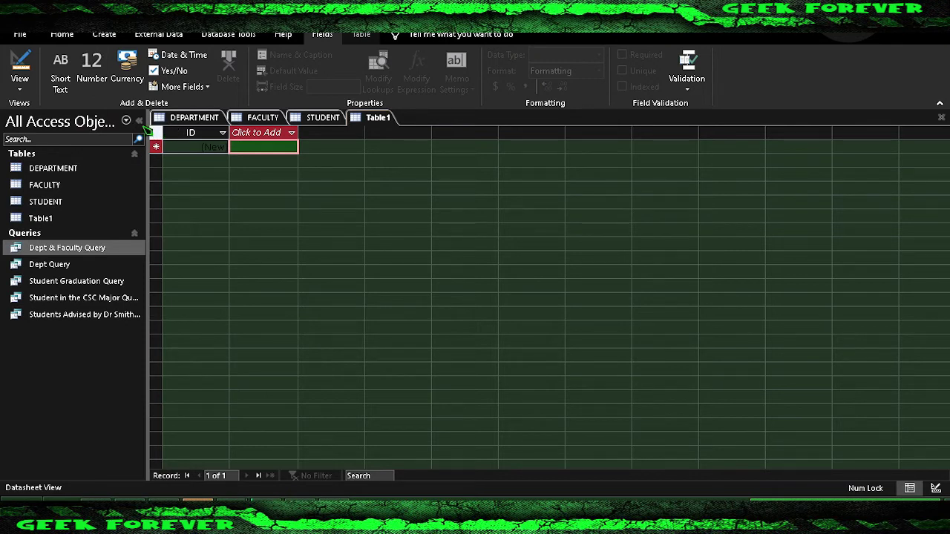
left_click(19, 85)
left_click(69, 151)
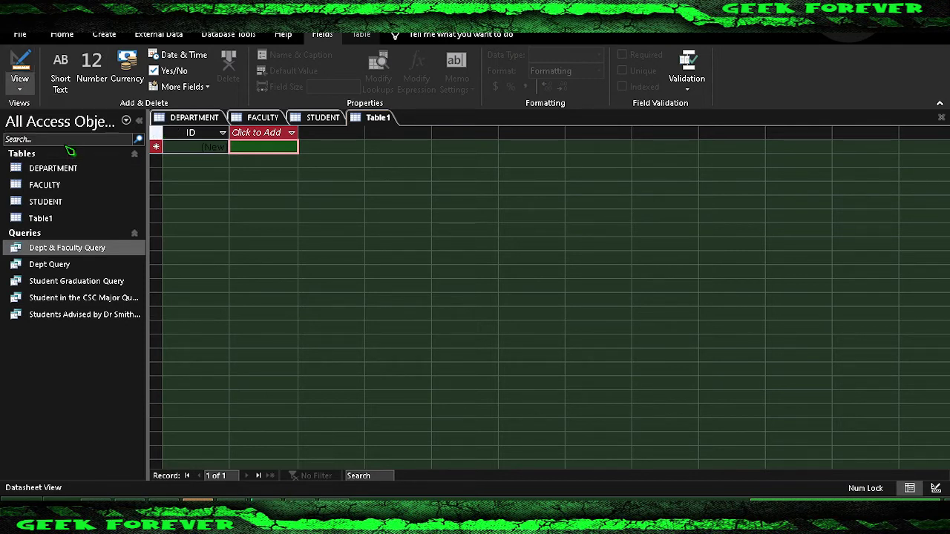
key("Caps_Lock")
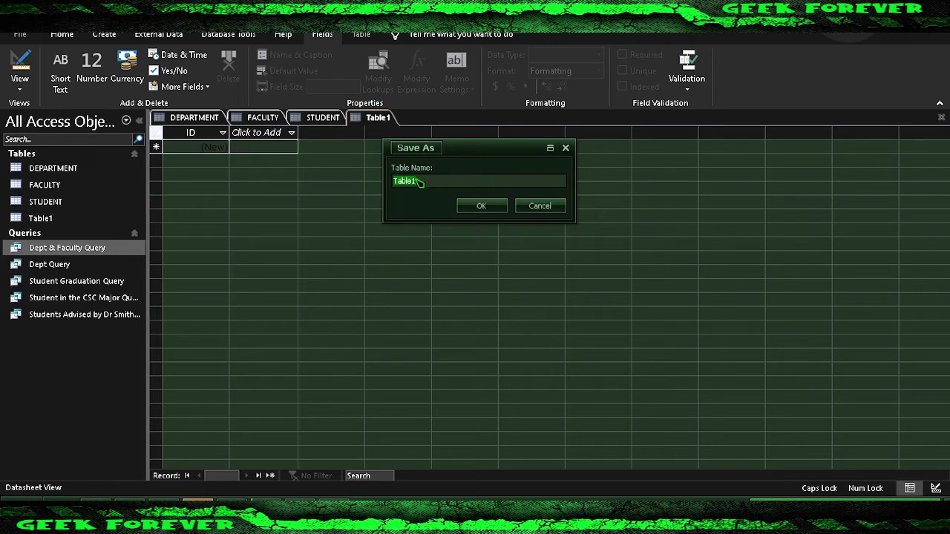
type("CLASSES")
key("Caps_Lock")
left_click(462, 210)
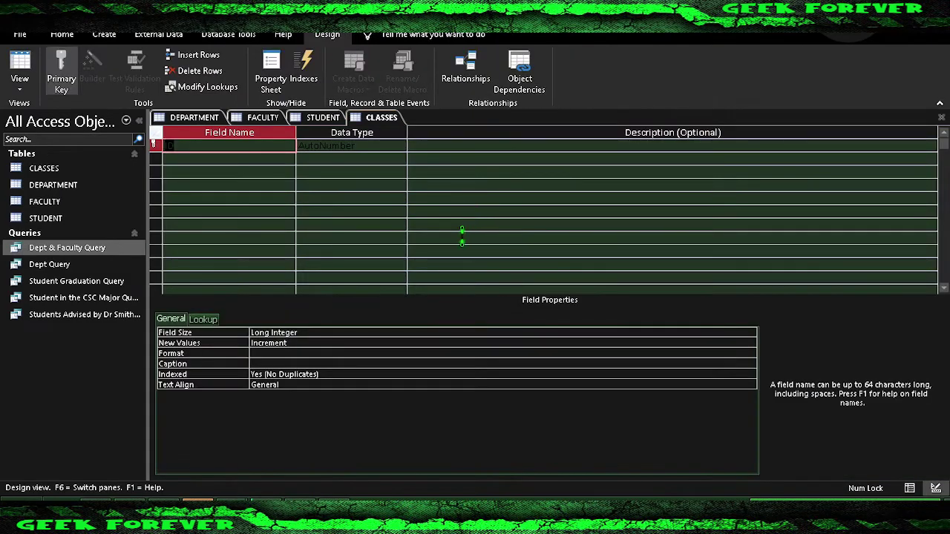
Rename the CLASSES table's ID primary key field to CLASS CODE and set its data type to Short Text.
left_click(61, 35)
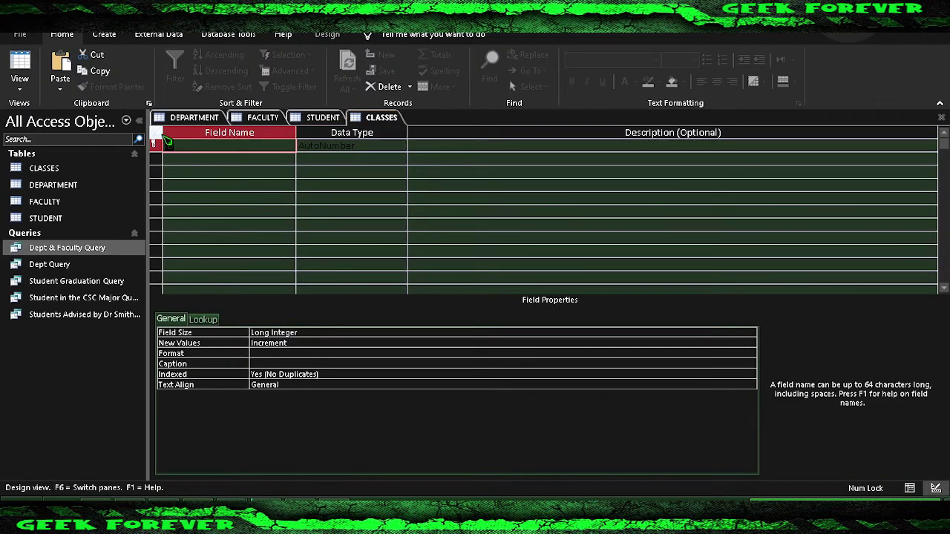
left_click(187, 144)
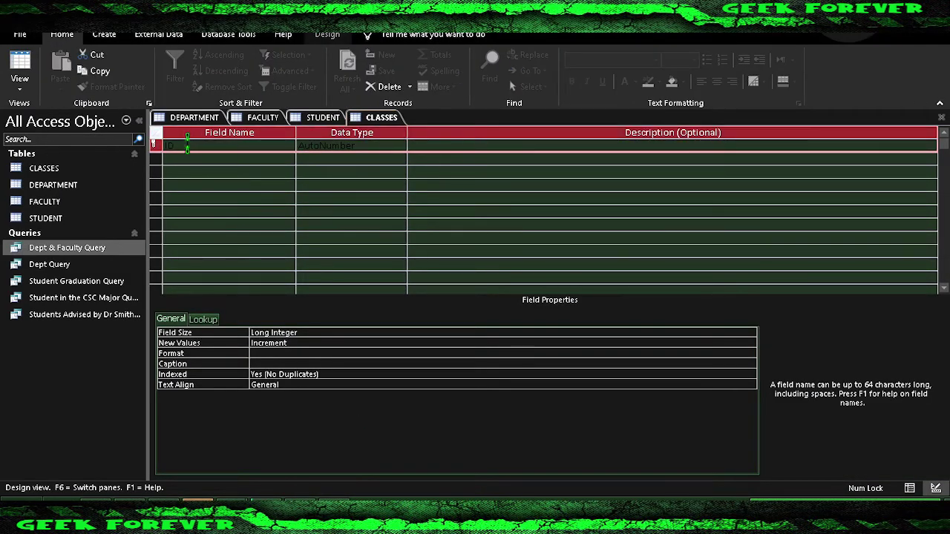
key("Caps_Lock")
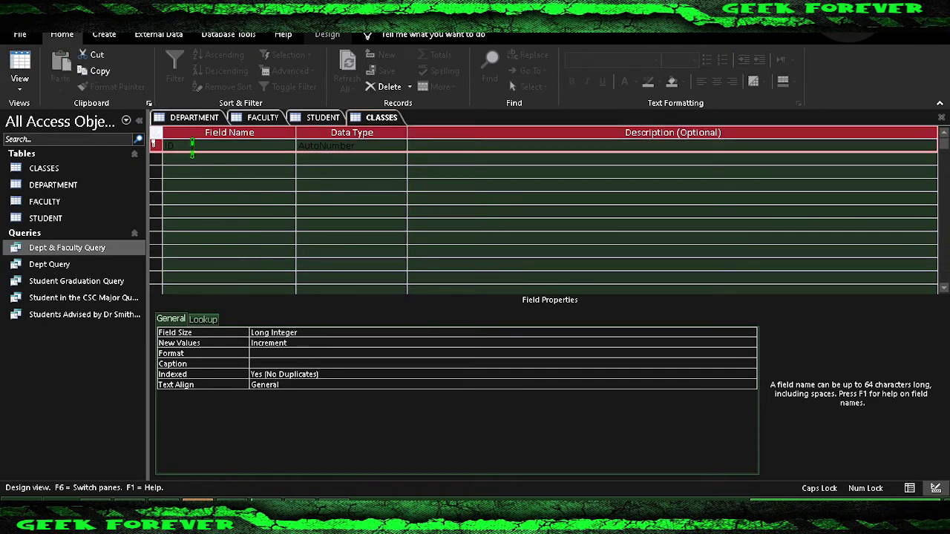
left_click(192, 149)
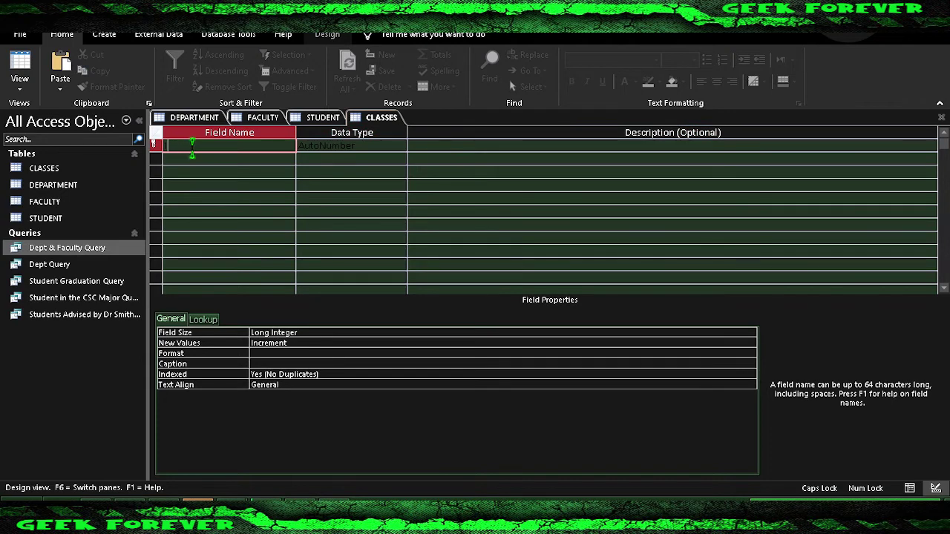
type("CLASS CODE")
key("Tab")
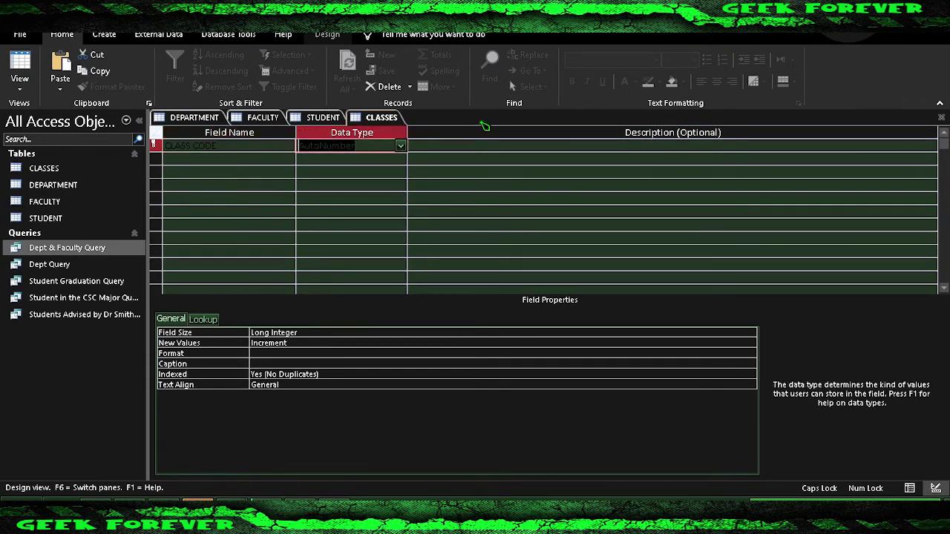
left_click(398, 148)
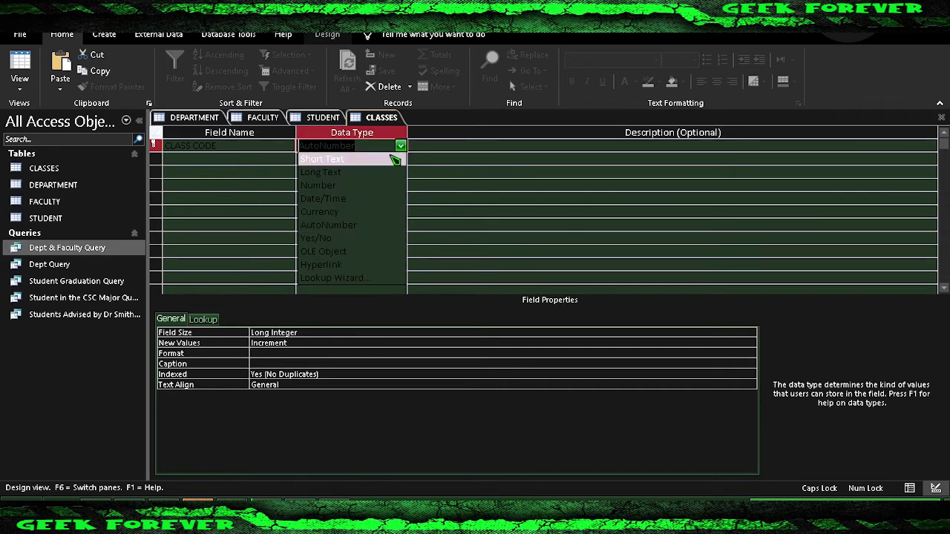
left_click(335, 155)
Add a second field named NUMBER OF STUDENTS with the Short Text data type below CLASS CODE.
left_click(264, 159)
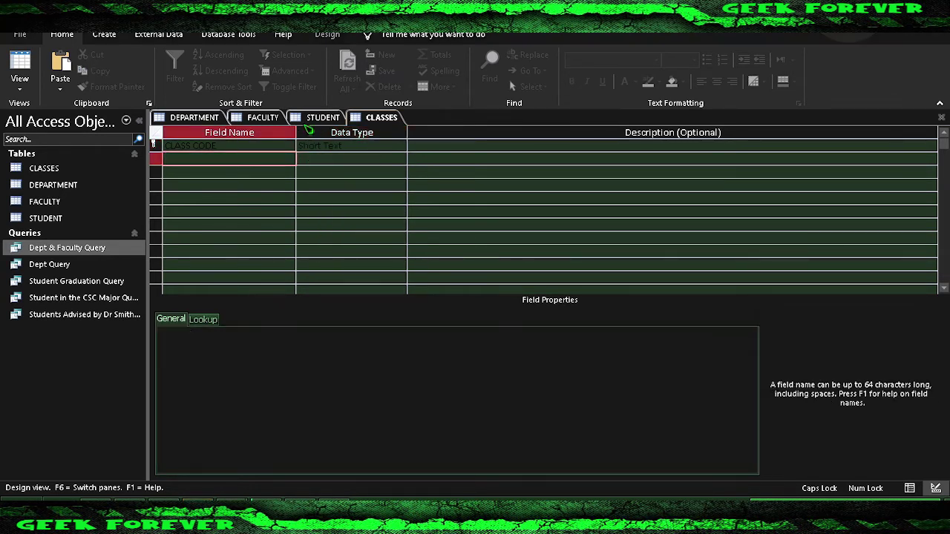
key("Caps_Lock")
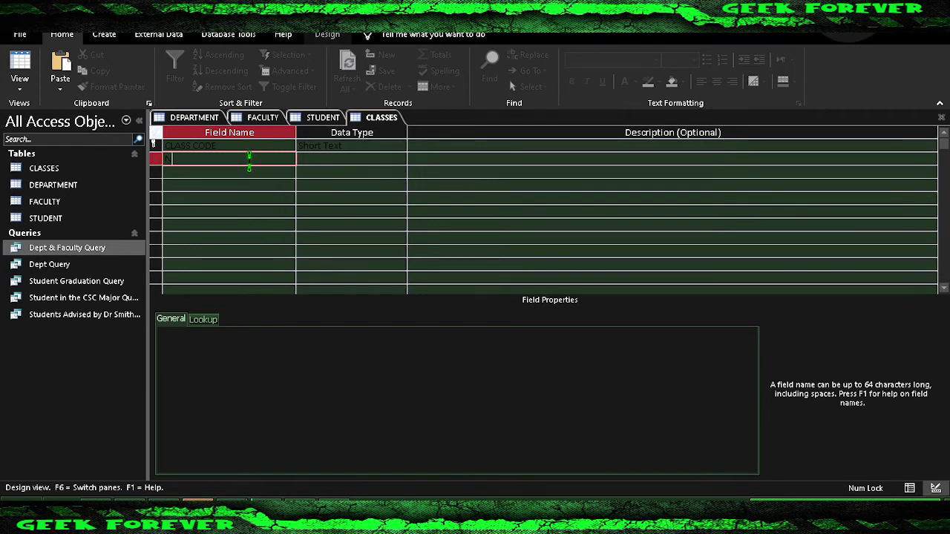
key("Caps_Lock")
key("BackSpace")
key("BackSpace")
type("UMBER")
key("Tab")
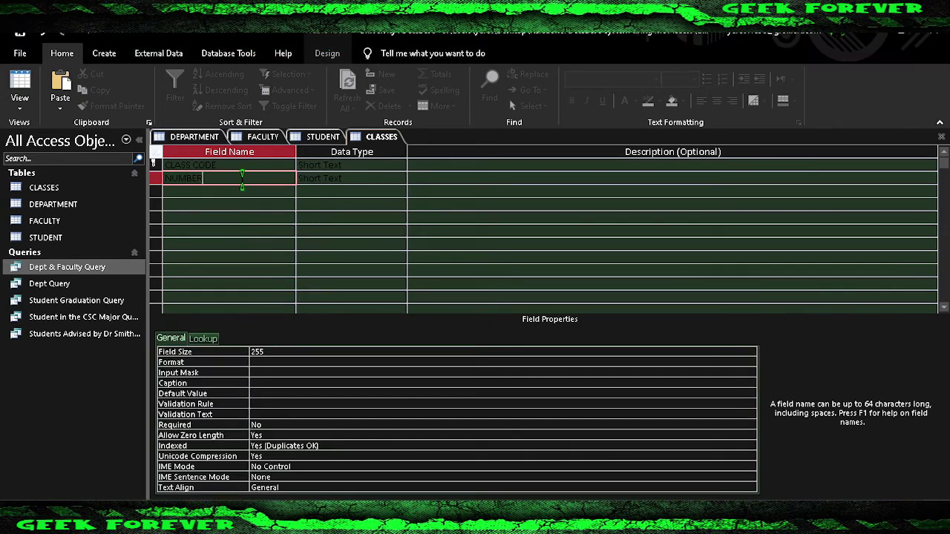
type("OF STUDENTS")
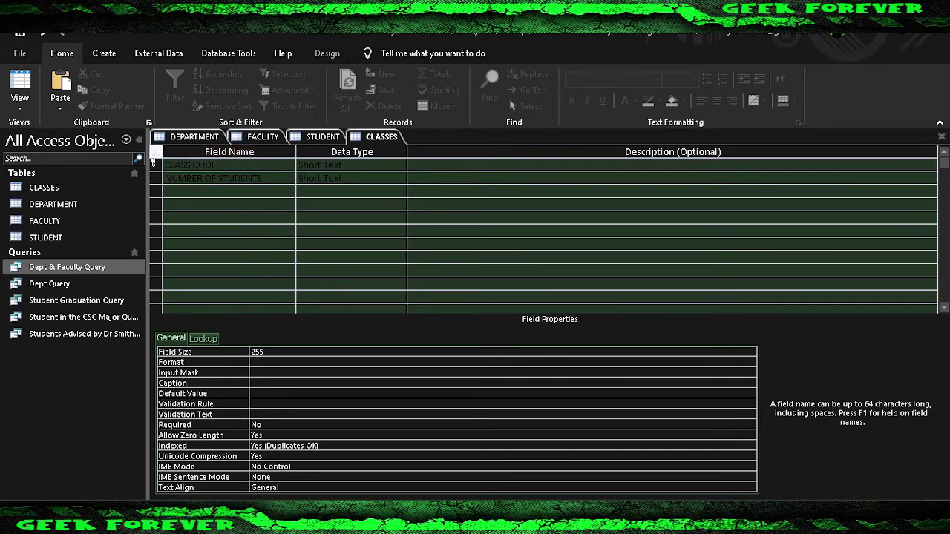
Add the SEMESTER, BUILDING and TEACHER fields to the CLASSES table, each with the Short Text data type.
left_click(194, 191)
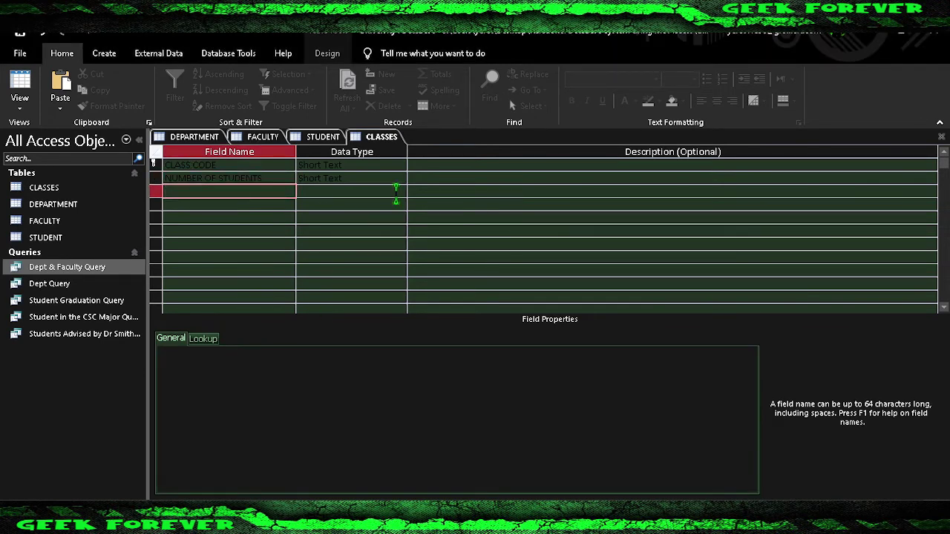
type("SEMESTER")
left_click(397, 191)
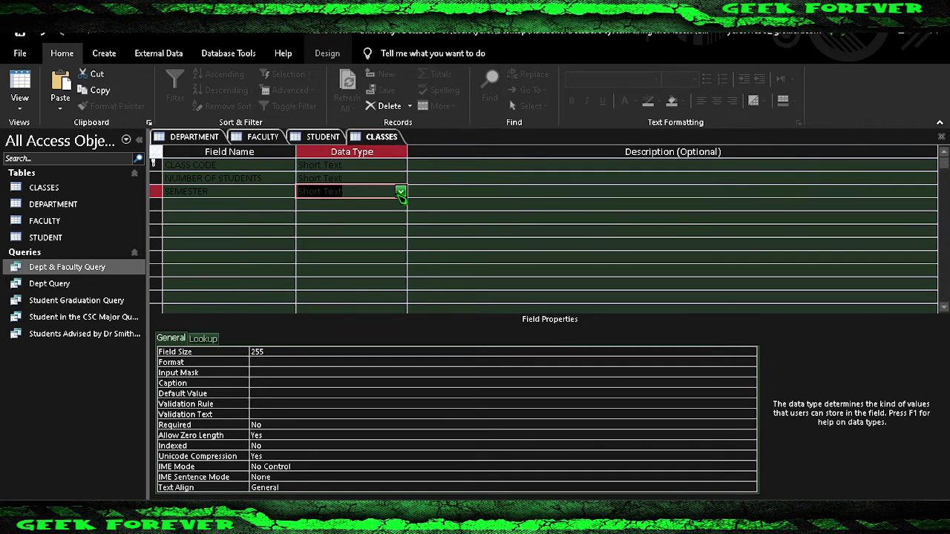
left_click(203, 205)
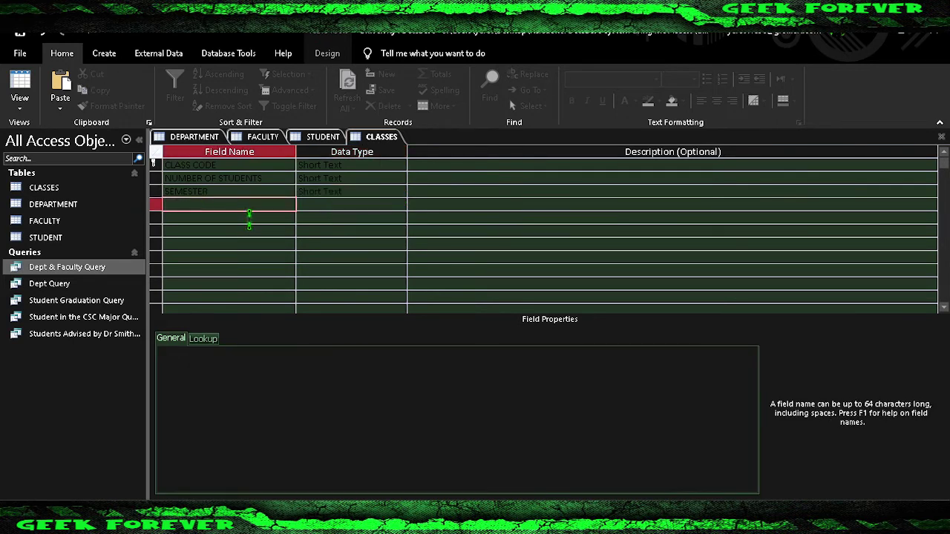
type("E")
key("Return")
left_click(250, 216)
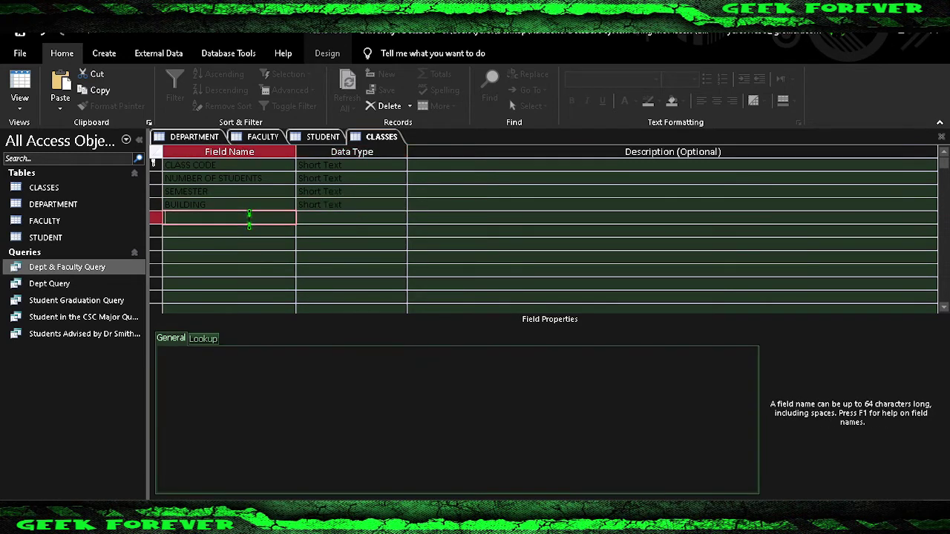
type("TEACHER")
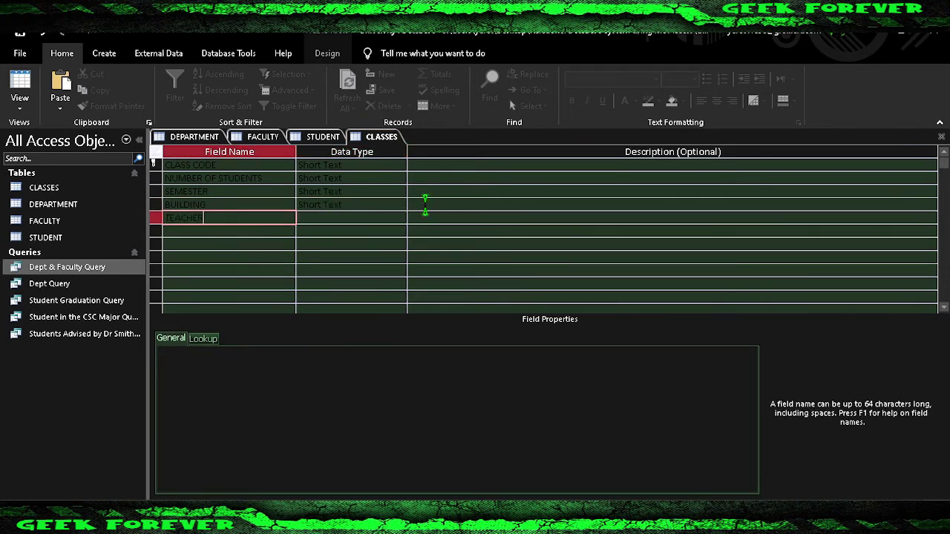
key("Return")
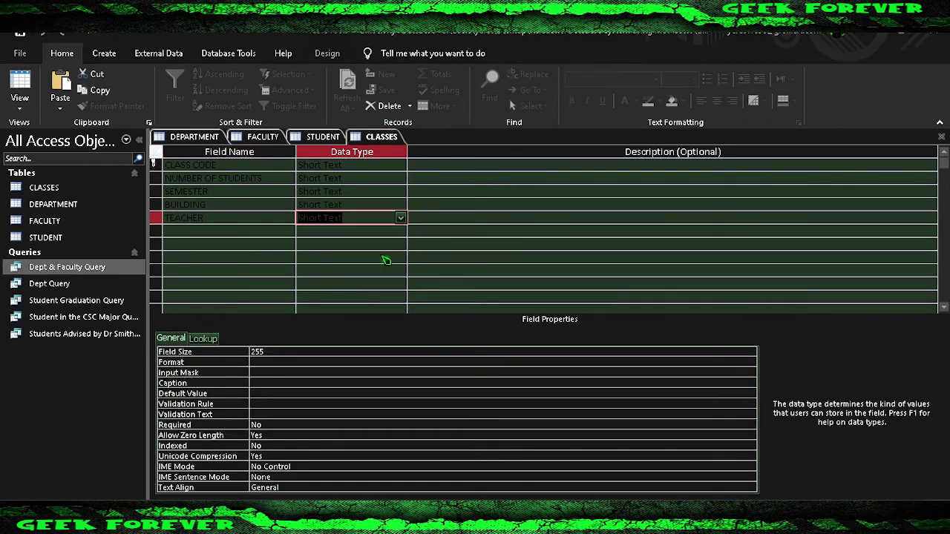
Save the CLASSES table design and switch the table to Datasheet View.
left_click(373, 144)
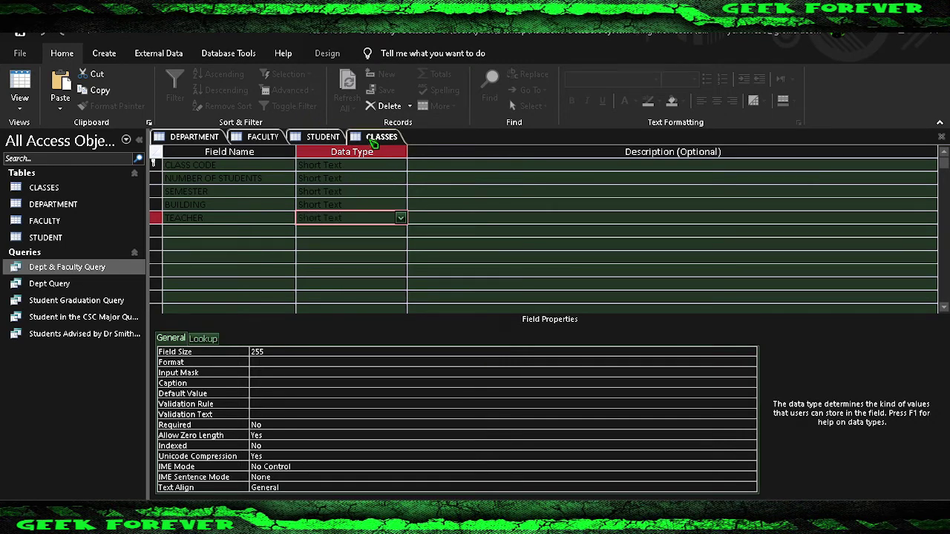
right_click(373, 143)
left_click(386, 146)
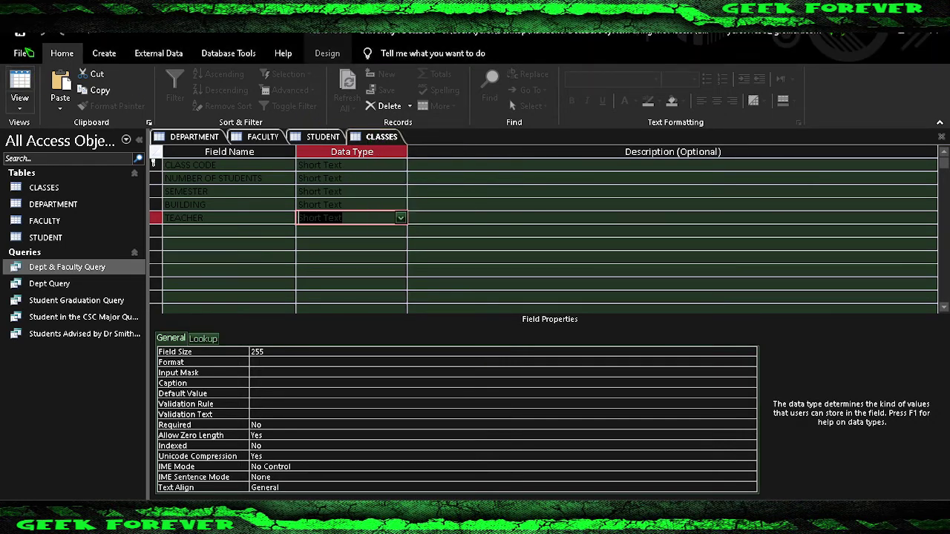
left_click(20, 104)
left_click(52, 132)
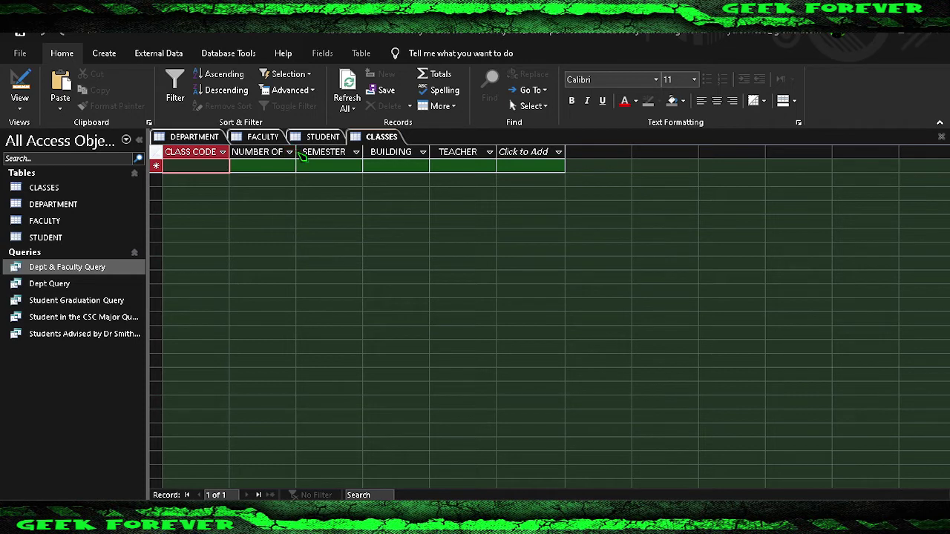
Widen the NUMBER OF STUDENTS column to fit its heading, and enter BIO101 as the first record's CLASS CODE.
left_click_drag(297, 152, 341, 152)
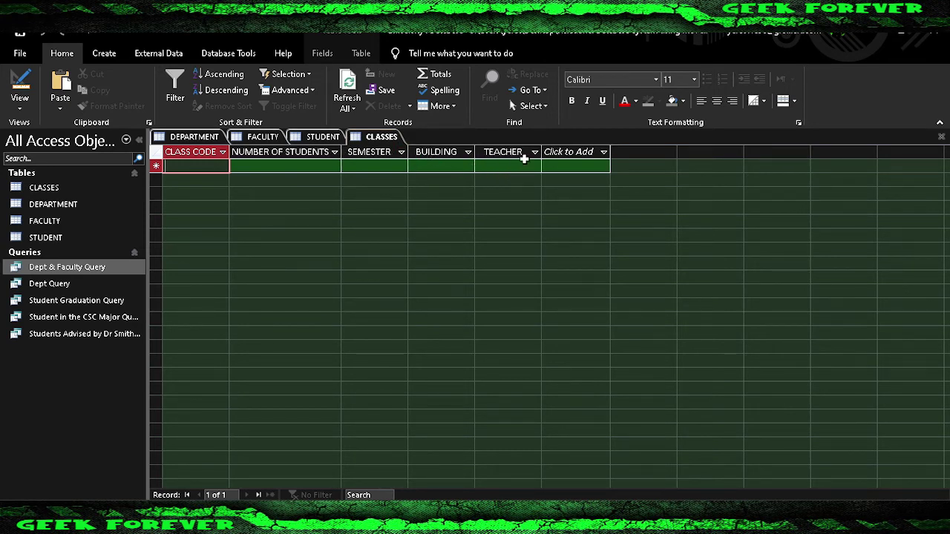
type("BIO101")
key("Tab")
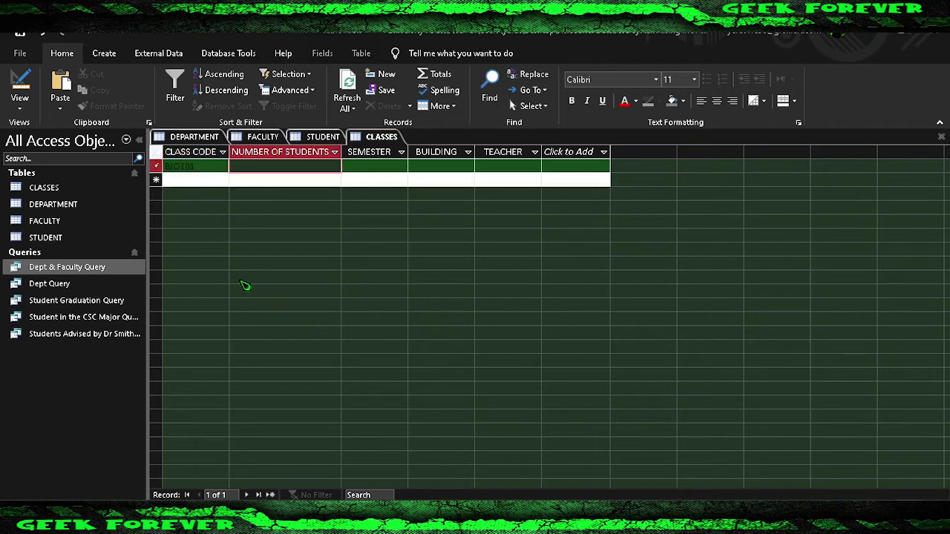
Return the CLASSES table to Design View and set the data type of NUMBER OF STUDENTS to Long Text.
left_click(21, 103)
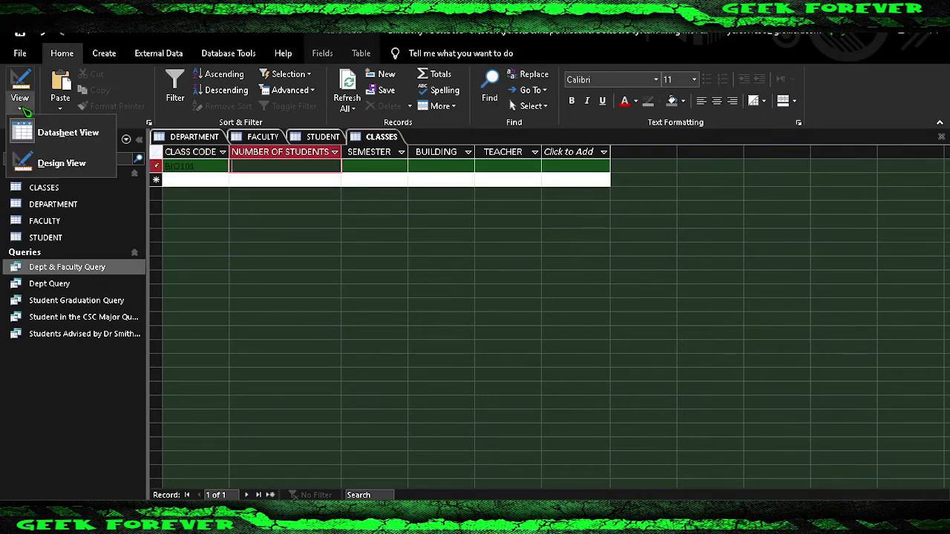
left_click(63, 164)
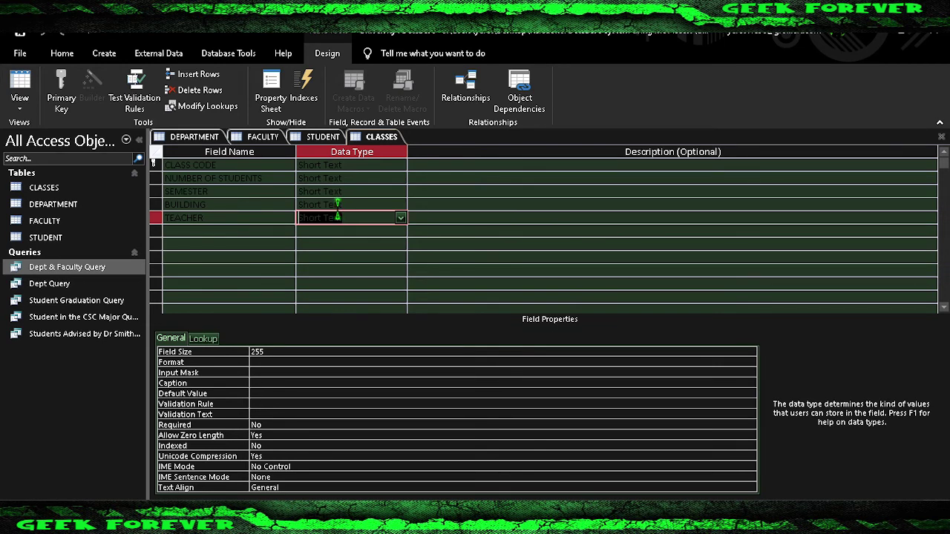
left_click(346, 178)
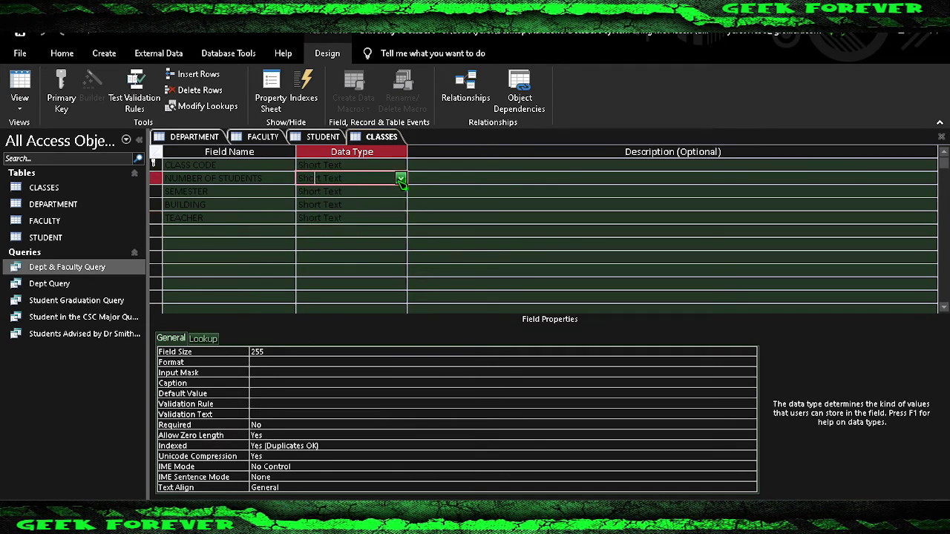
left_click(401, 179)
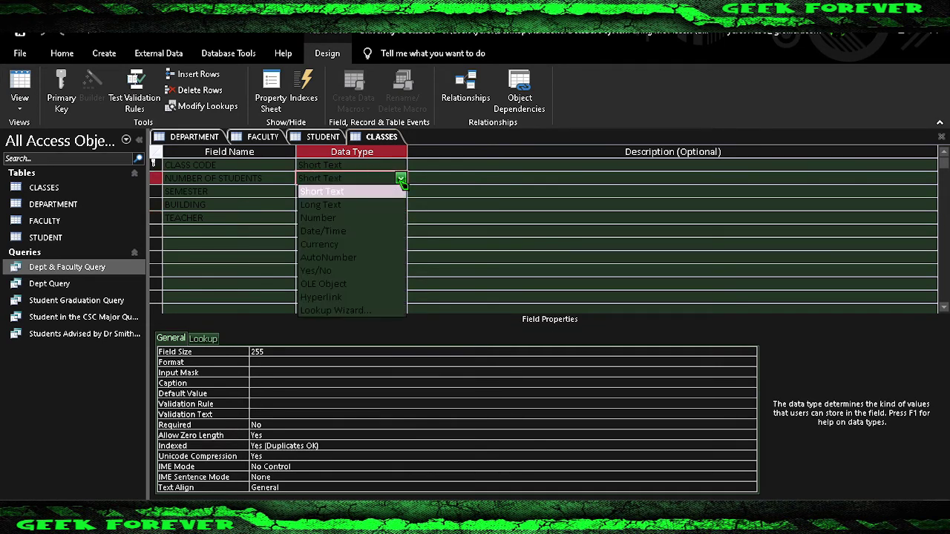
left_click(371, 205)
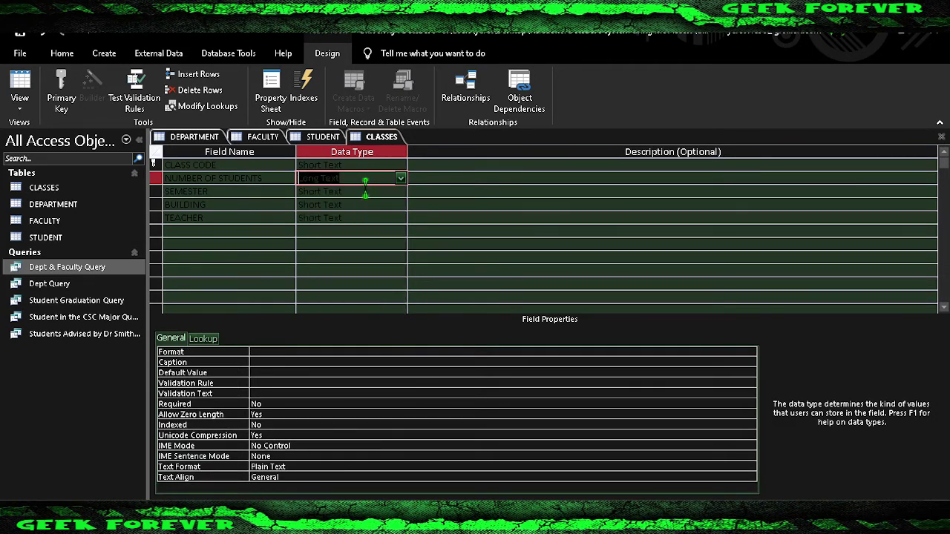
Set the data type of NUMBER OF STUDENTS to Number, then save CLASSES and show it in Datasheet View, accepting the possible data loss.
left_click(401, 180)
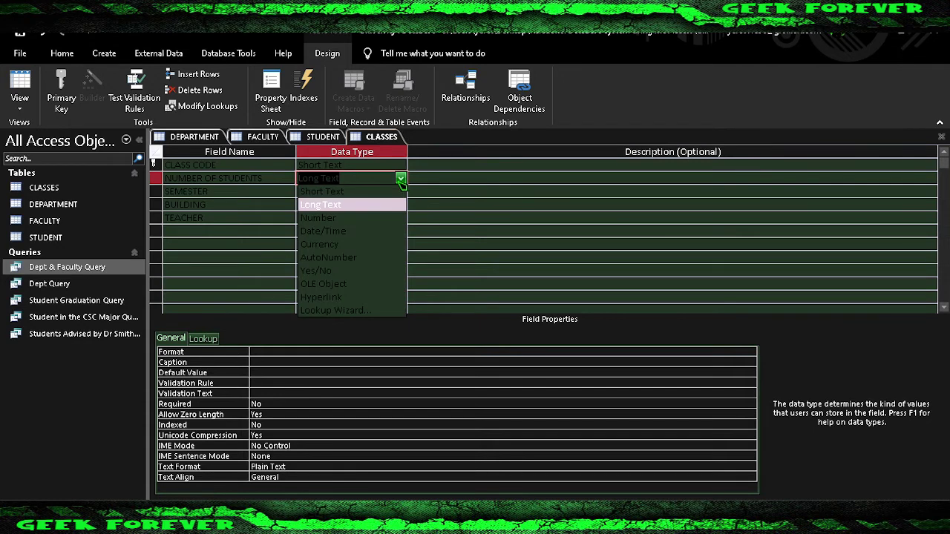
left_click(358, 217)
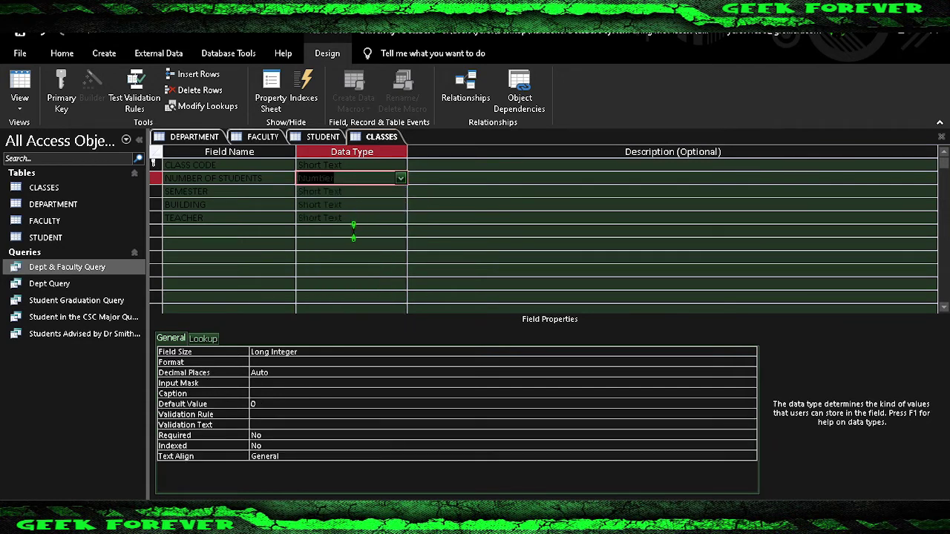
left_click(353, 230)
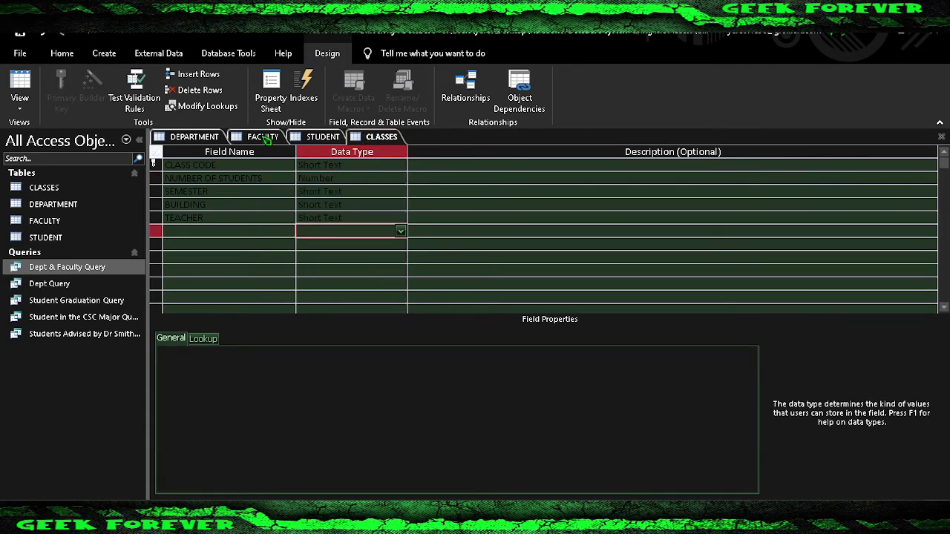
right_click(363, 140)
left_click(415, 215)
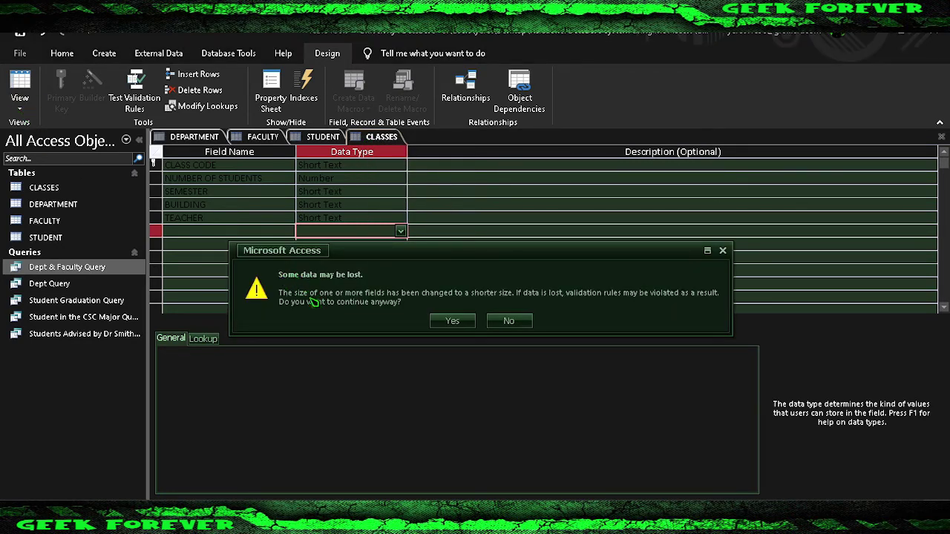
left_click(453, 322)
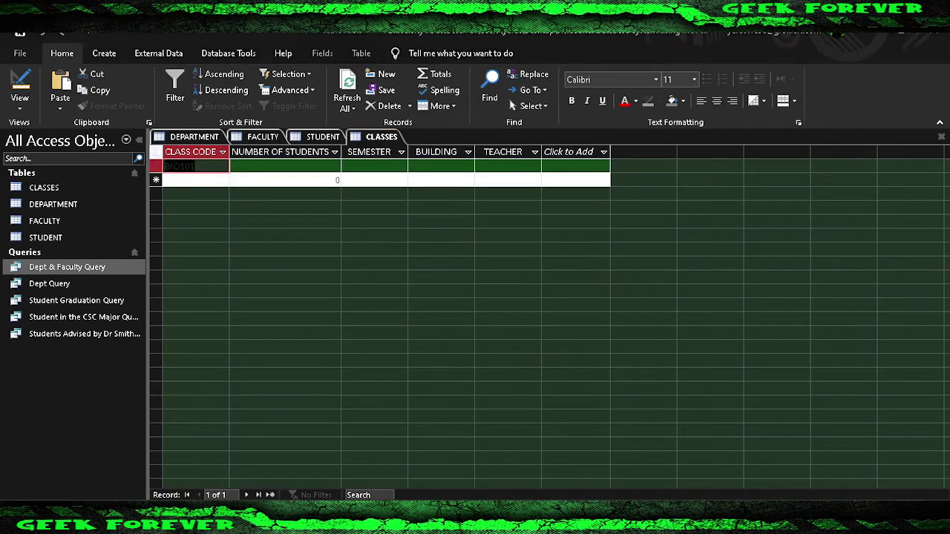
left_click(360, 53)
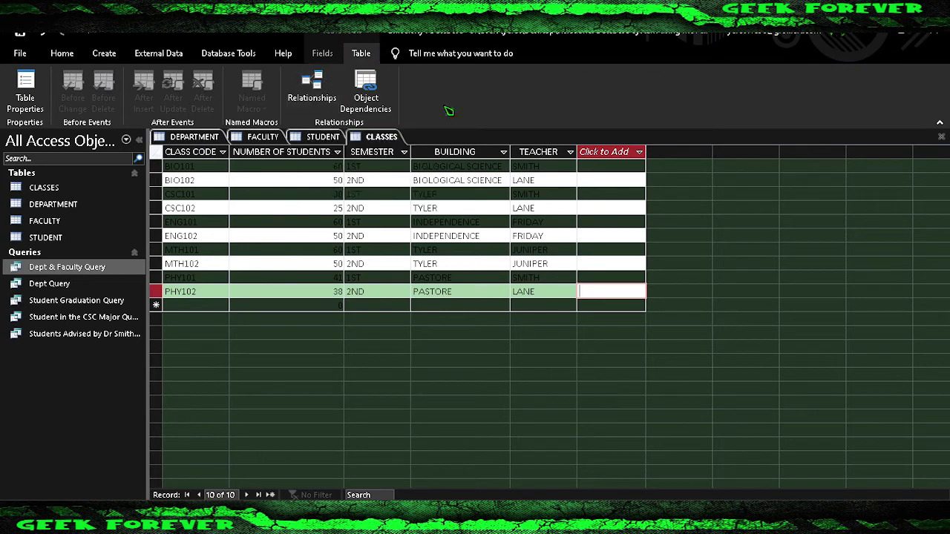
type("-+")
right_click(381, 141)
key("Escape")
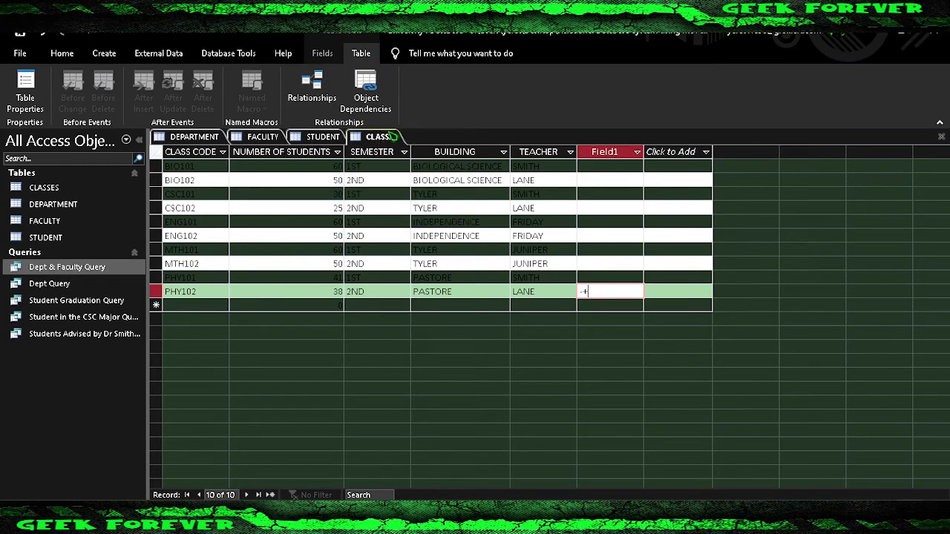
key("Escape")
Close the open CLASSES, STUDENT, FACULTY and DEPARTMENT tables.
right_click(380, 141)
left_click(409, 165)
right_click(324, 141)
left_click(351, 165)
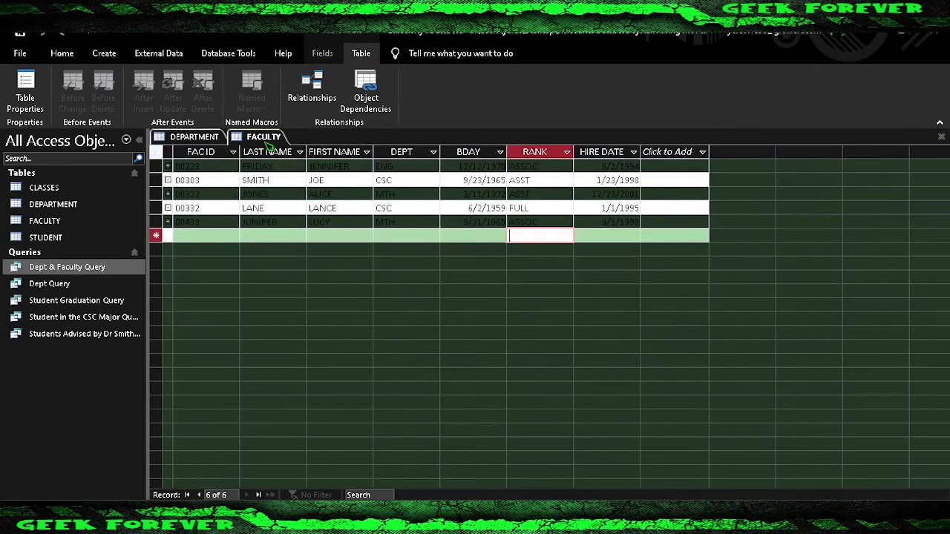
right_click(264, 136)
left_click(290, 161)
right_click(183, 137)
left_click(211, 161)
Open the CLASSES and DEPARTMENT tables and compare their fields, ending on the CLASSES datasheet.
double_click(44, 187)
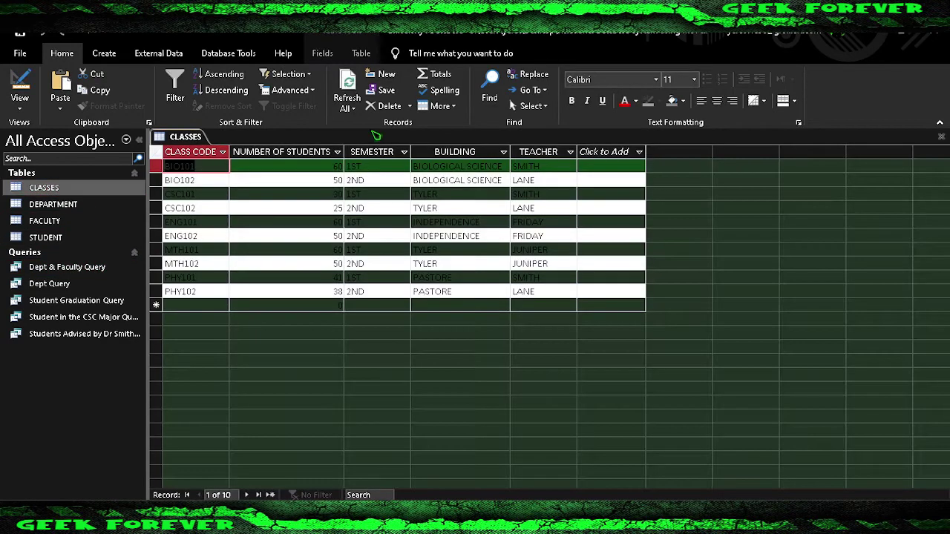
left_click(360, 53)
double_click(73, 207)
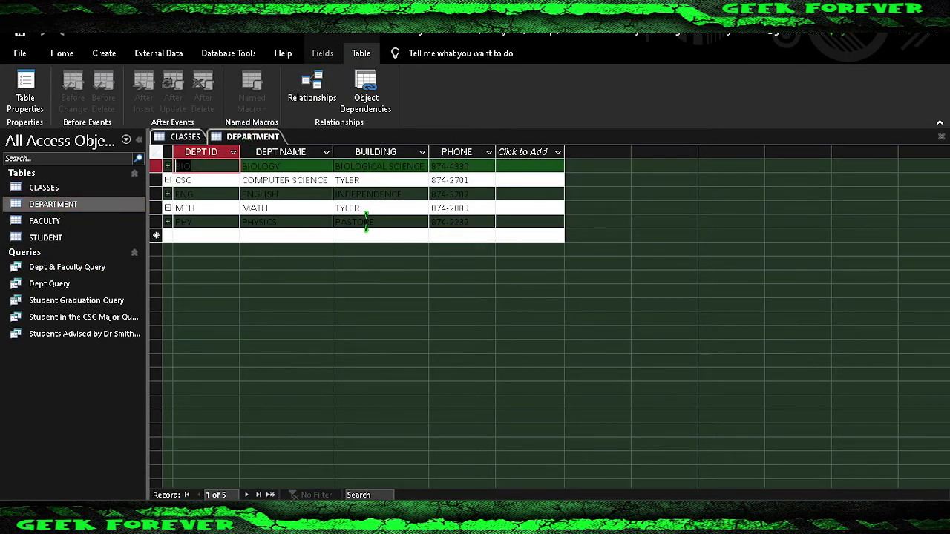
left_click(190, 138)
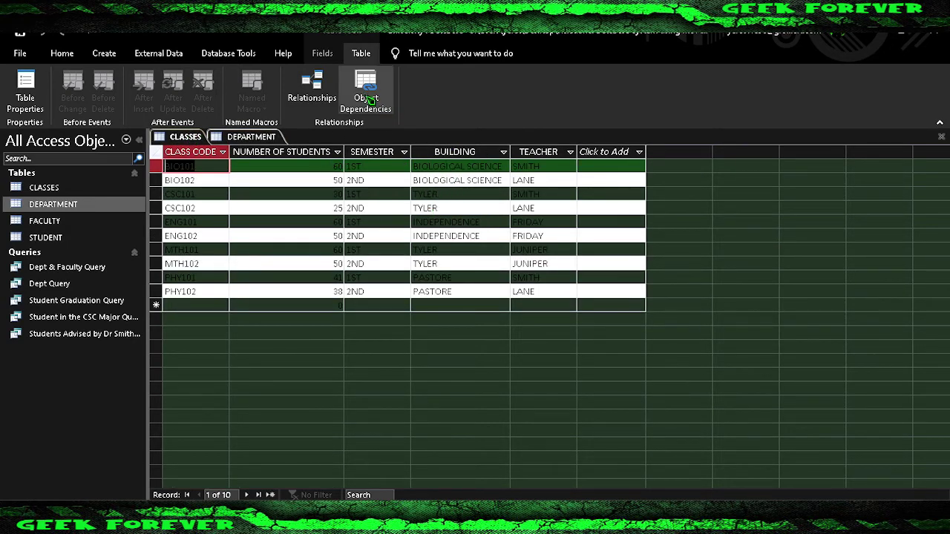
Add the CLASSES table to the database relationships layout and place it in the empty space beside FACULTY.
left_click(312, 87)
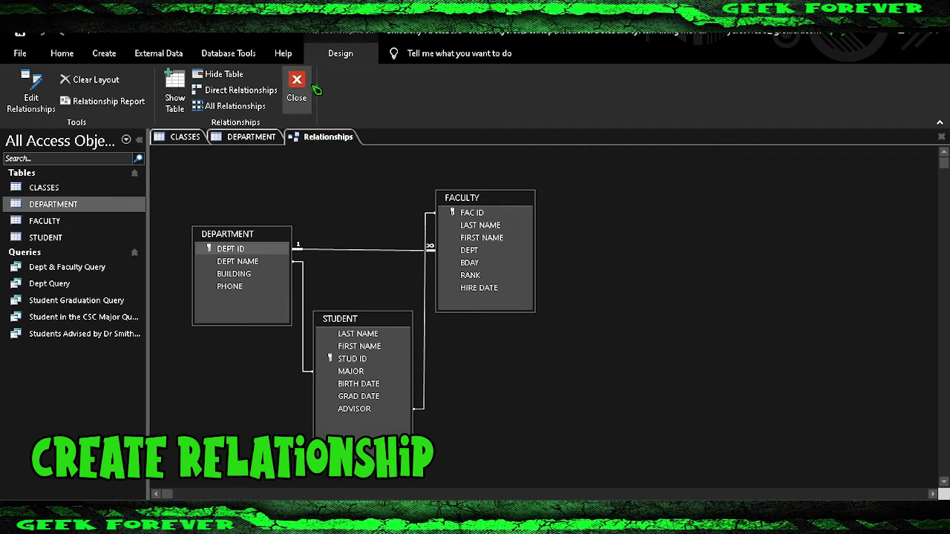
right_click(598, 193)
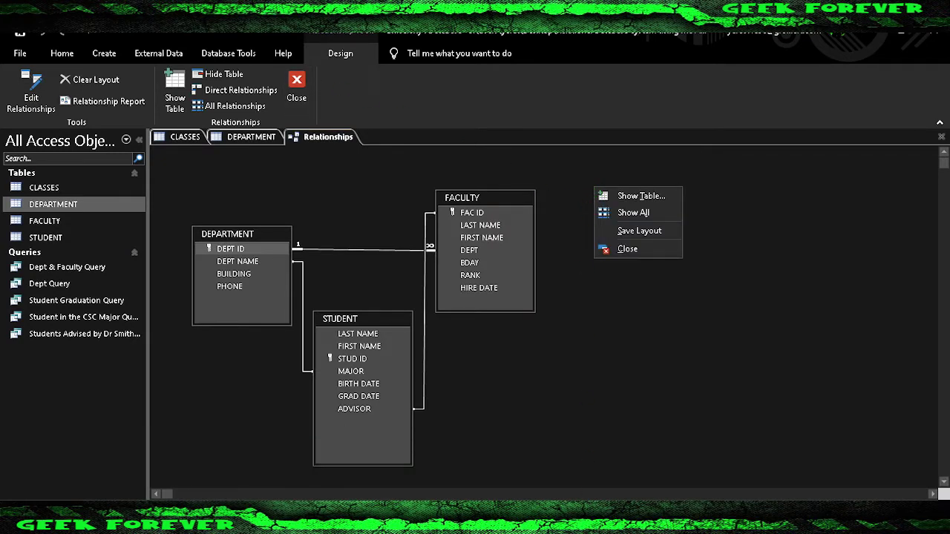
key("Escape")
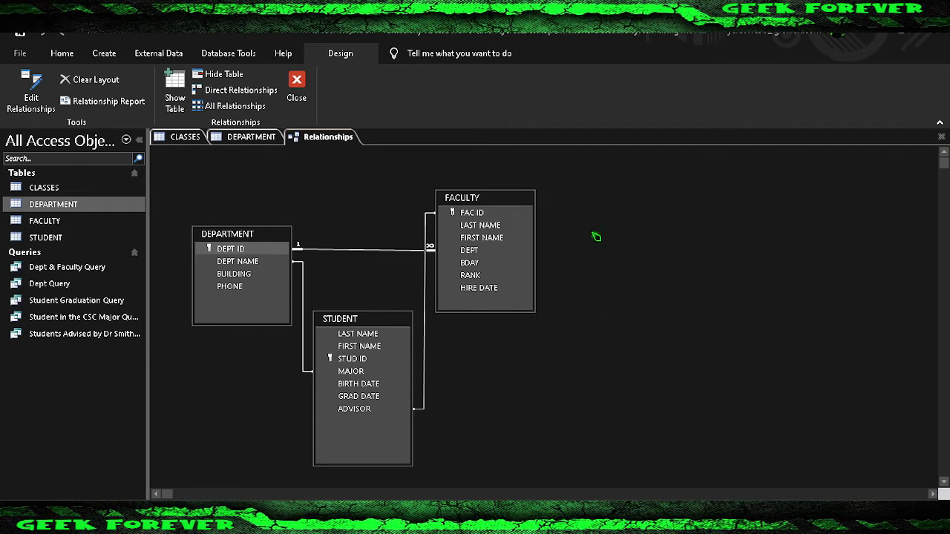
right_click(596, 237)
left_click(594, 239)
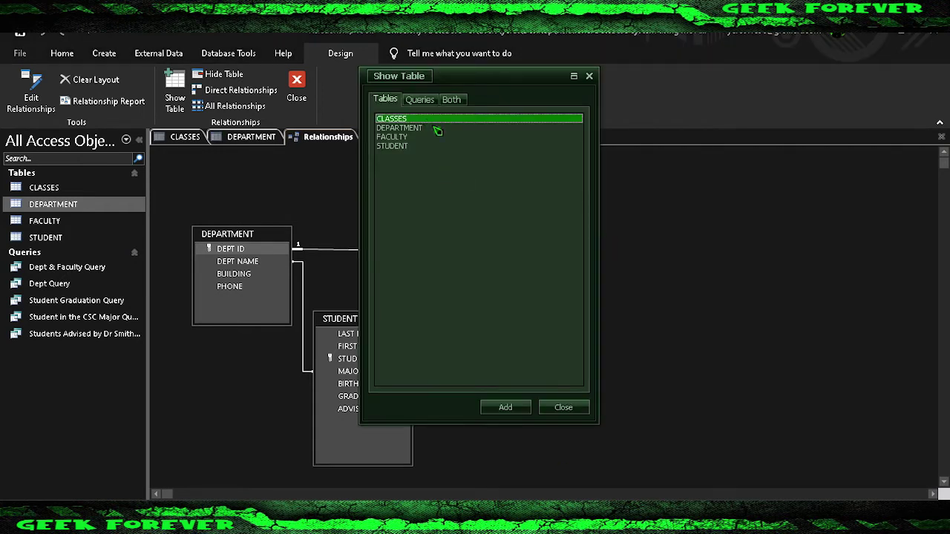
left_click(506, 407)
left_click(563, 408)
left_click(374, 226)
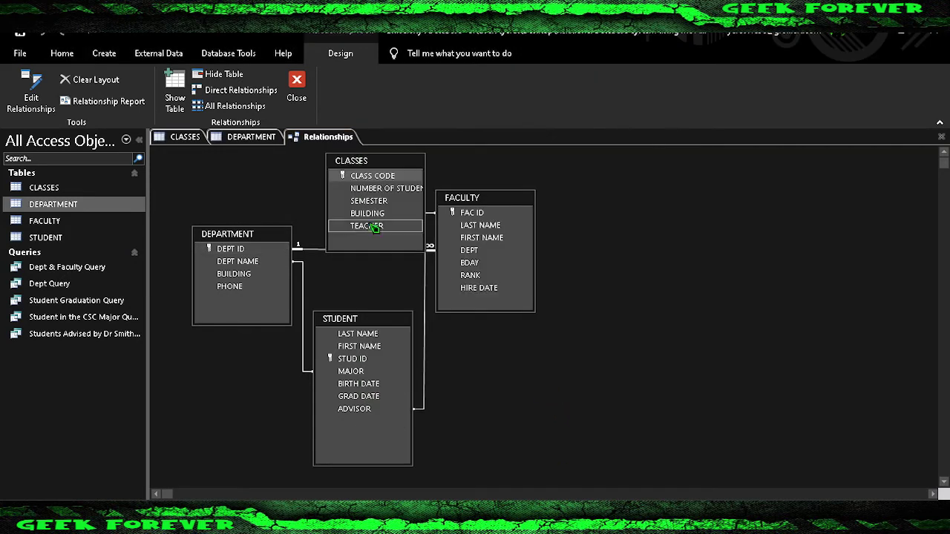
left_click_drag(373, 174, 692, 215)
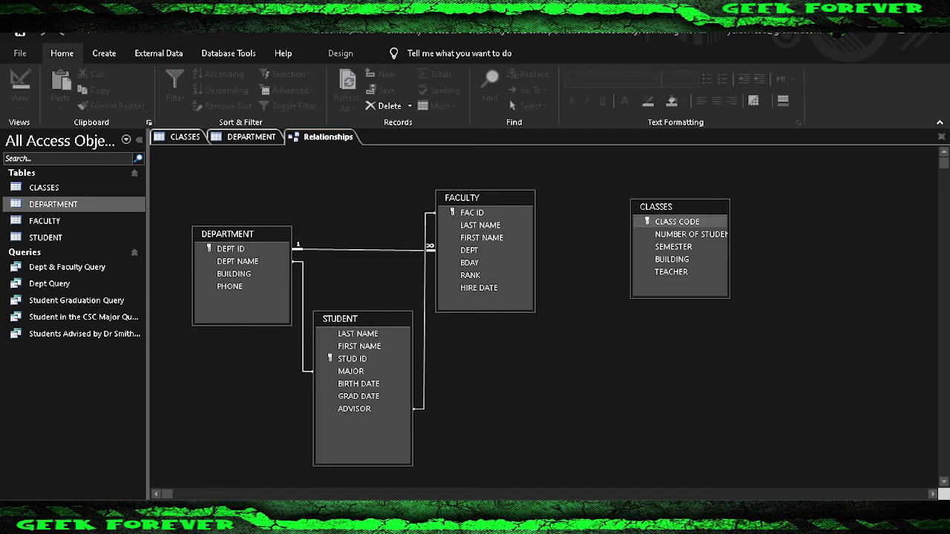
Create a relationship between the BUILDING field of DEPARTMENT and the BUILDING field of CLASSES, without enforcing referential integrity.
left_click(645, 261)
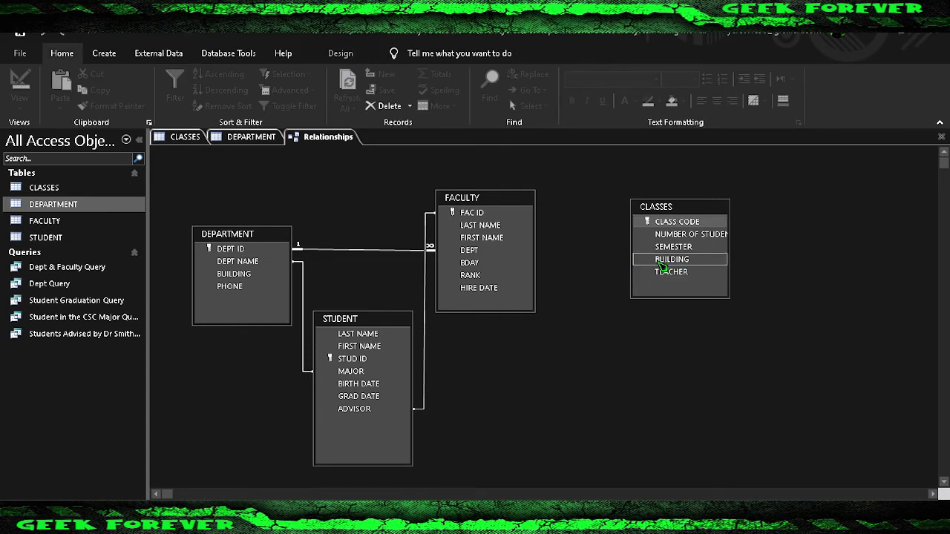
mouse_move(659, 263)
left_mouse_down()
mouse_move(223, 251)
mouse_move(251, 242)
mouse_move(260, 274)
mouse_move(270, 279)
mouse_move(253, 277)
mouse_move(339, 261)
mouse_move(375, 279)
mouse_move(558, 276)
mouse_move(672, 261)
left_mouse_up()
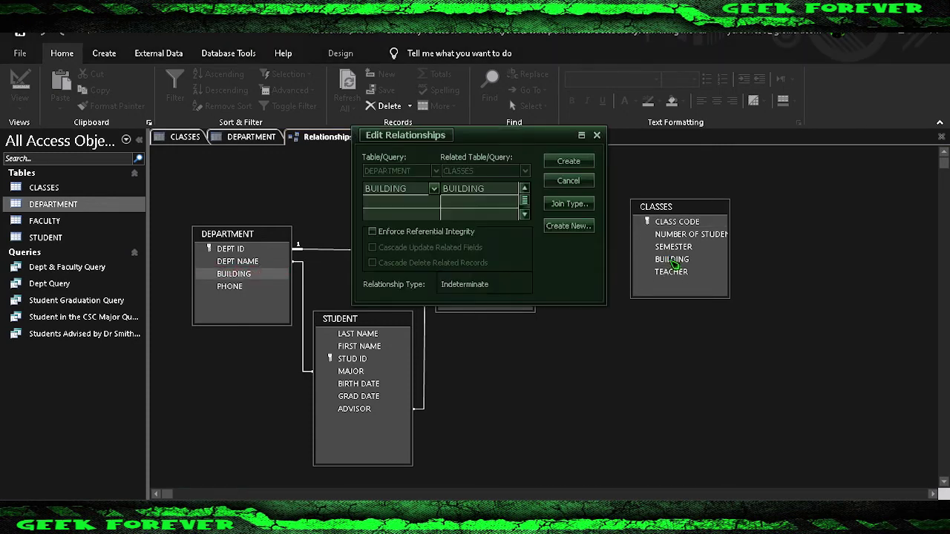
left_click(570, 163)
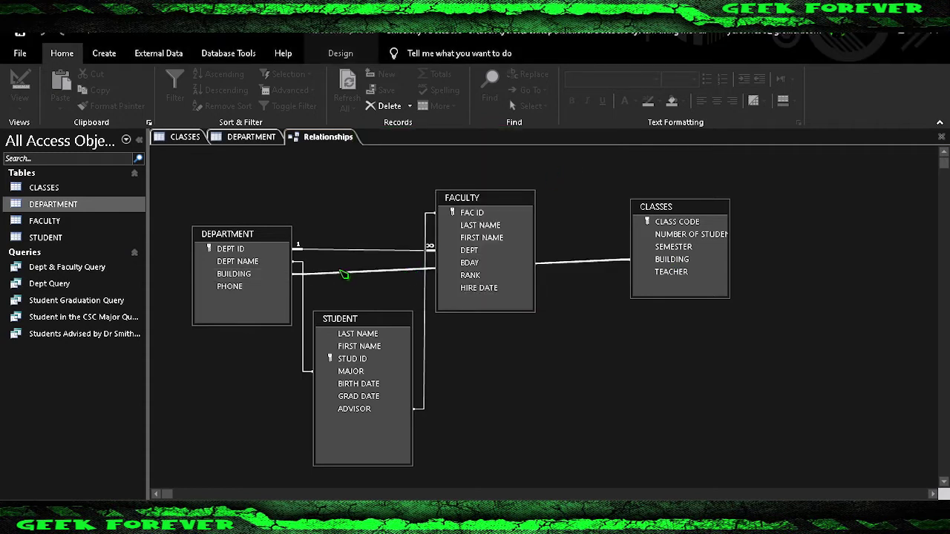
Rearrange the relationships layout by placing CLASSES above STUDENT and lowering the FACULTY and DEPARTMENT boxes.
left_click(688, 215)
left_click_drag(689, 215, 375, 163)
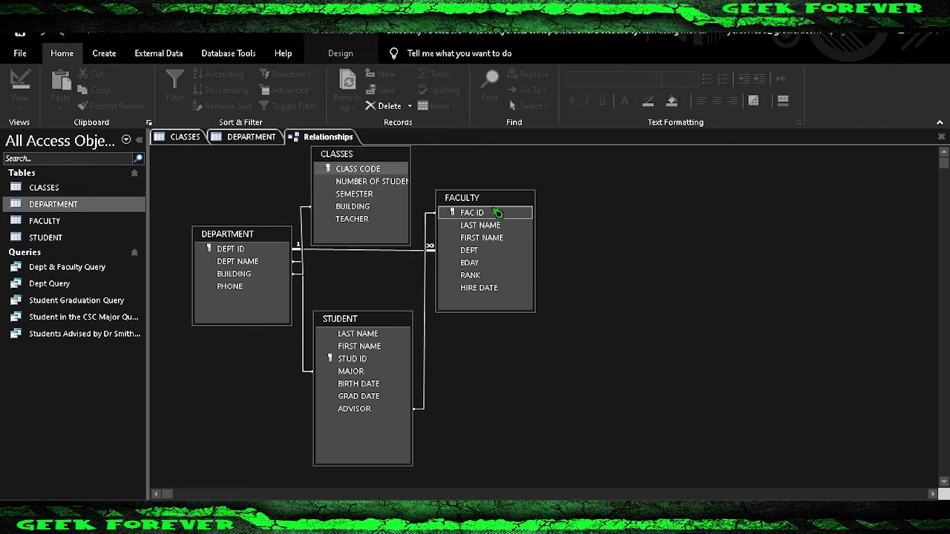
left_click_drag(492, 206, 494, 263)
left_click_drag(254, 248, 256, 297)
left_click_drag(493, 259, 495, 246)
left_click_drag(363, 167, 368, 168)
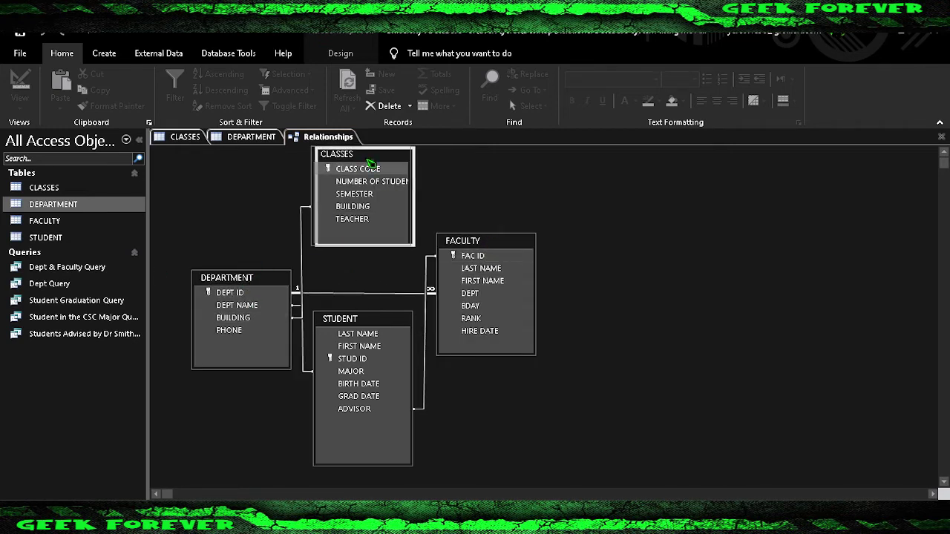
Create a relationship between the TEACHER field of CLASSES and the LAST NAME field of FACULTY, without enforcing referential integrity.
left_click(369, 224)
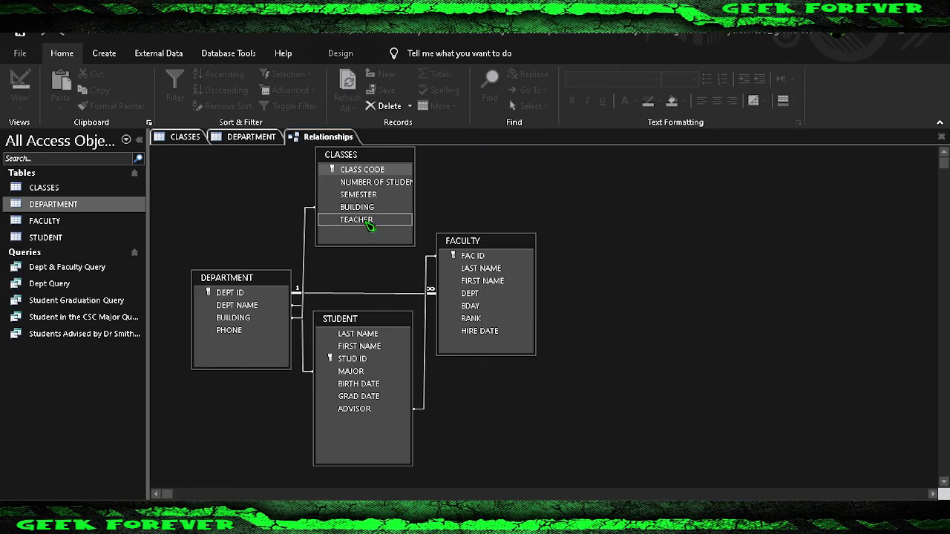
left_click_drag(368, 225, 480, 269)
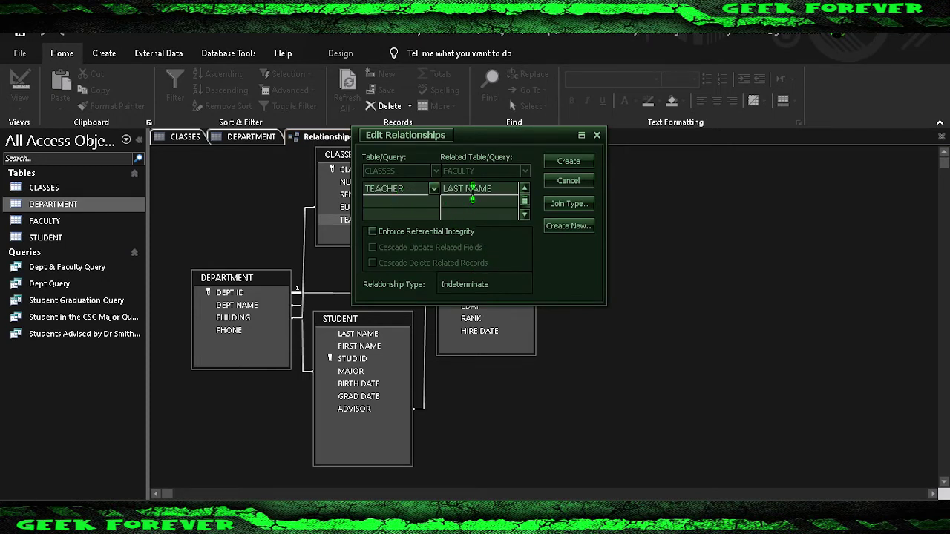
left_click(568, 161)
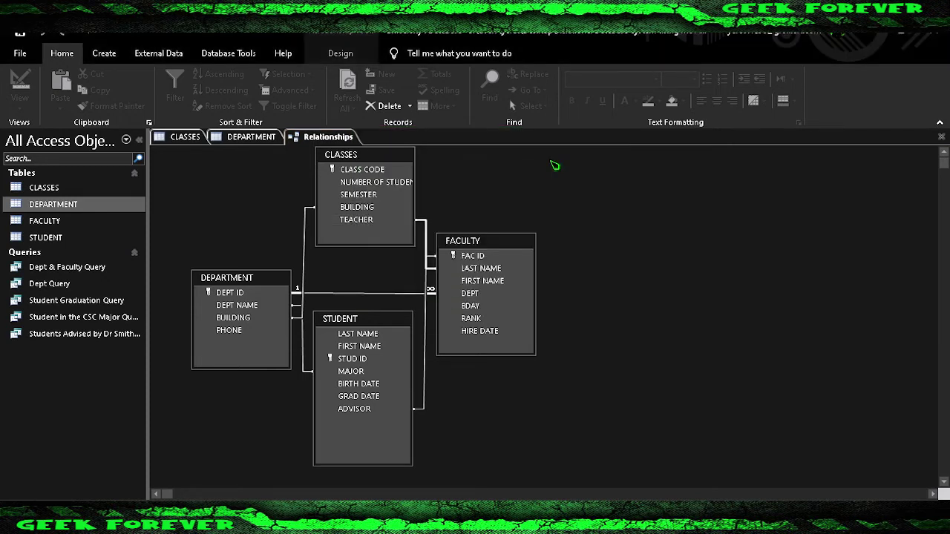
Align the STUDENT and DEPARTMENT boxes with the rest of the diagram, then save and close the relationships layout.
left_click(356, 183)
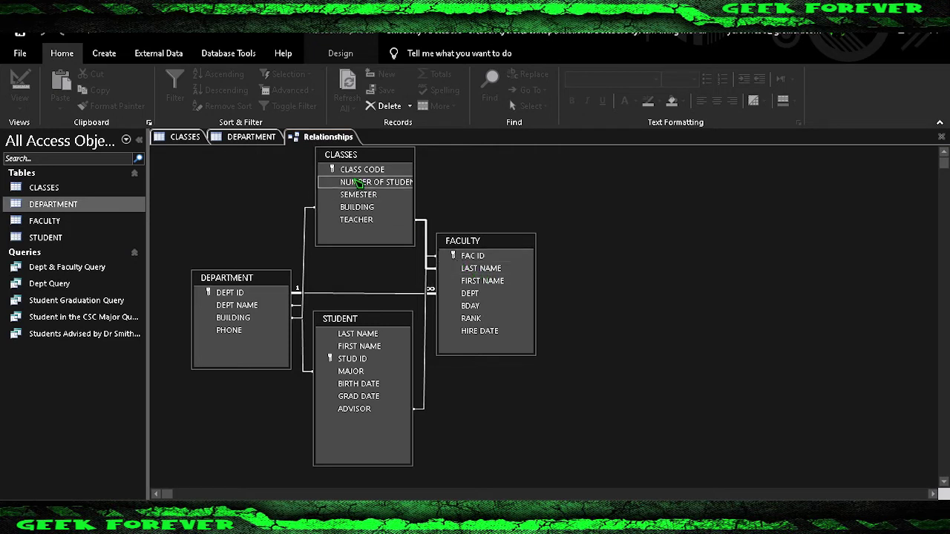
left_click(458, 477)
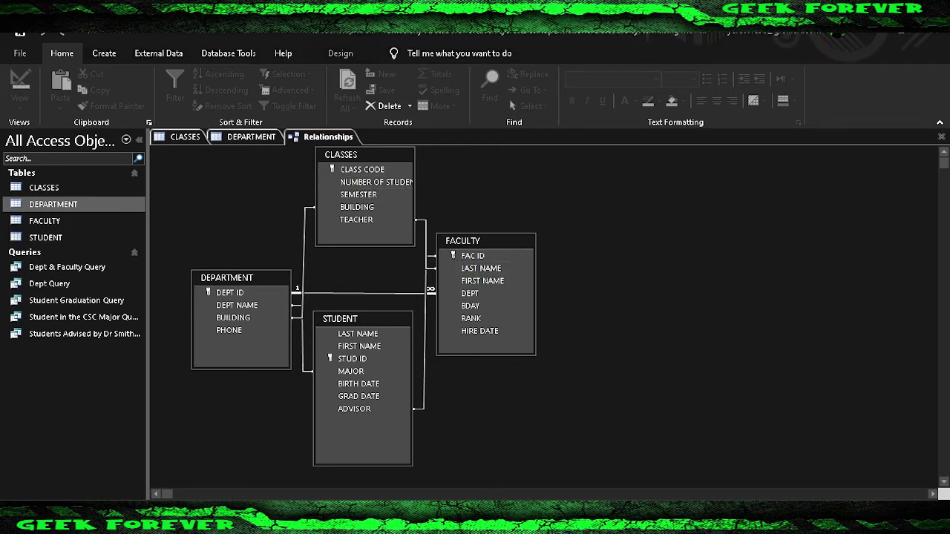
left_click(360, 333)
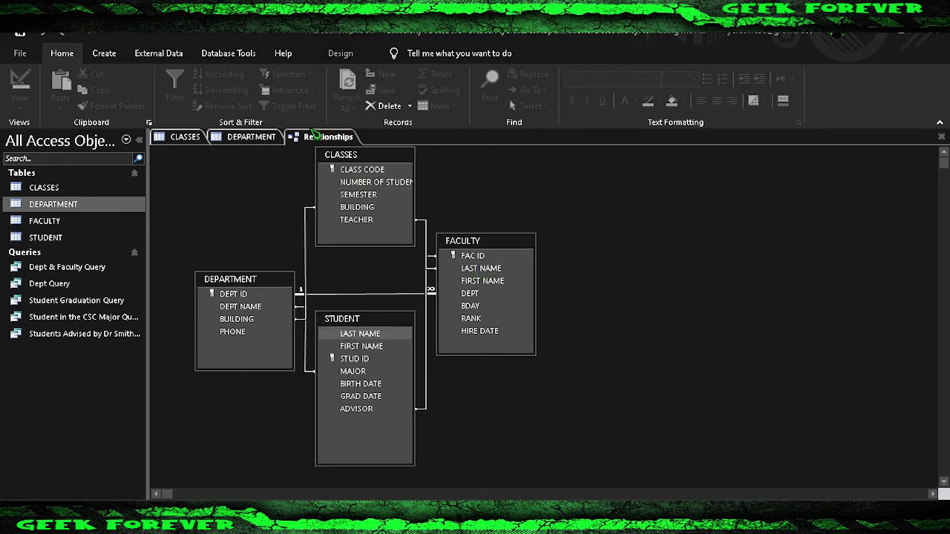
right_click(312, 138)
left_click(318, 155)
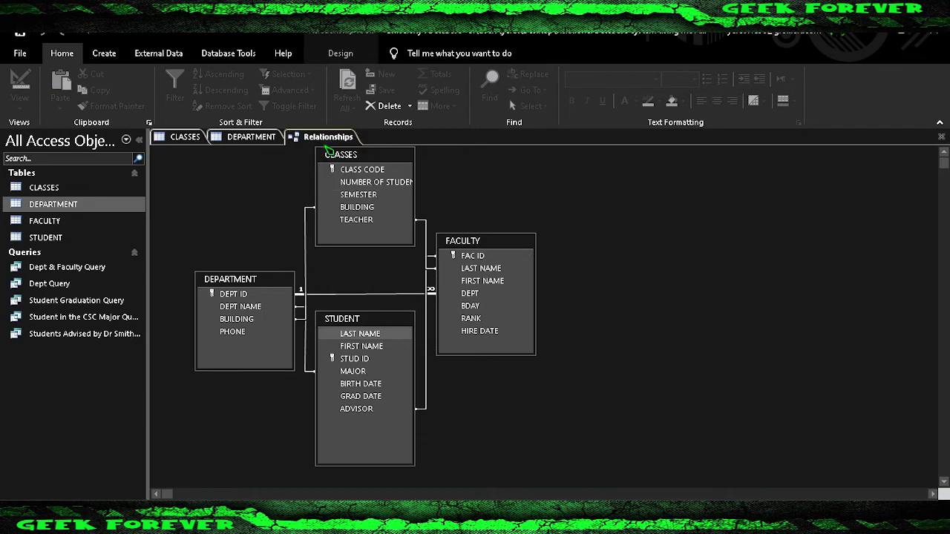
right_click(326, 138)
left_click(328, 156)
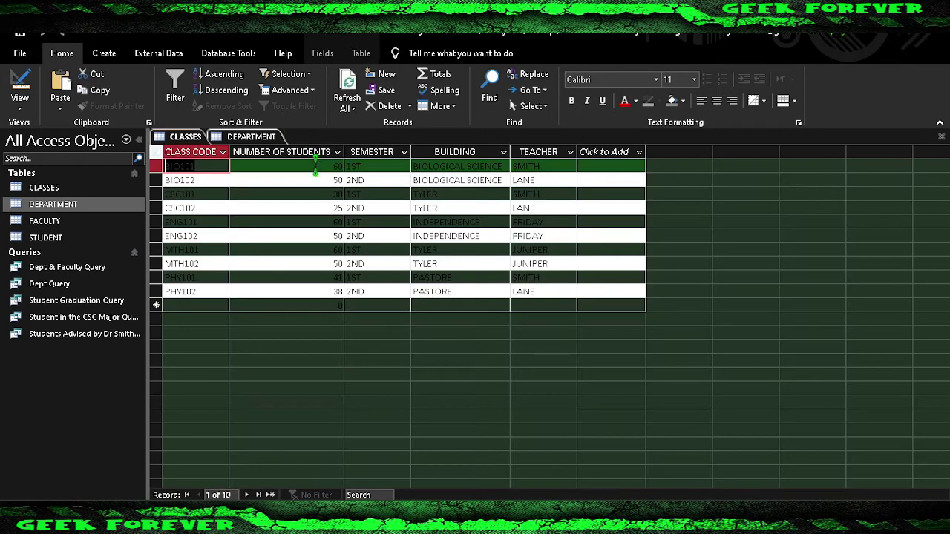
Start a new query design based on the CLASSES table and enlarge its field list to show the full field names.
left_click(256, 140)
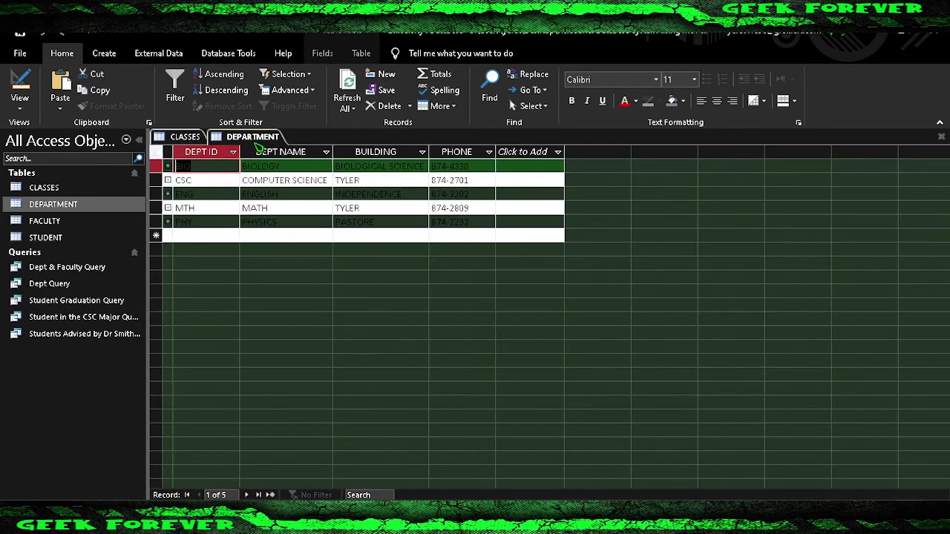
left_click(186, 140)
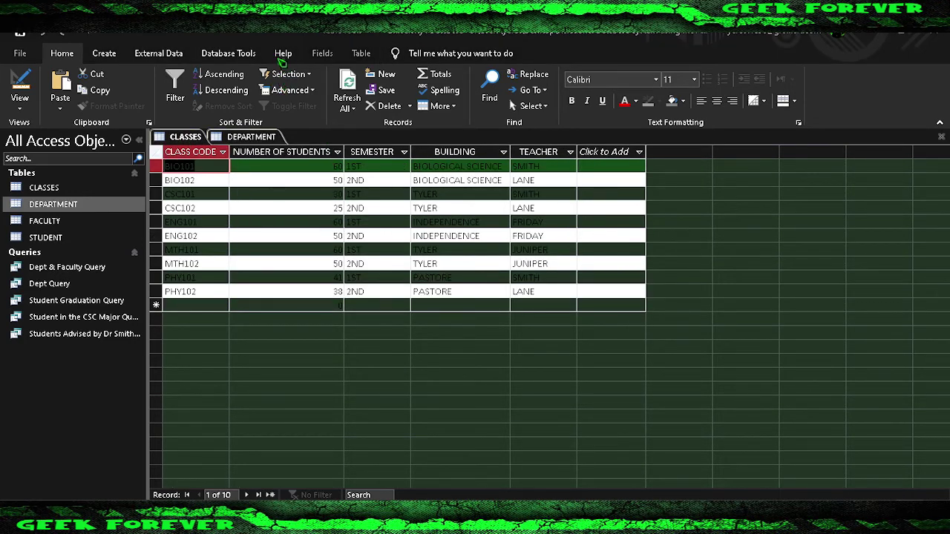
left_click(104, 54)
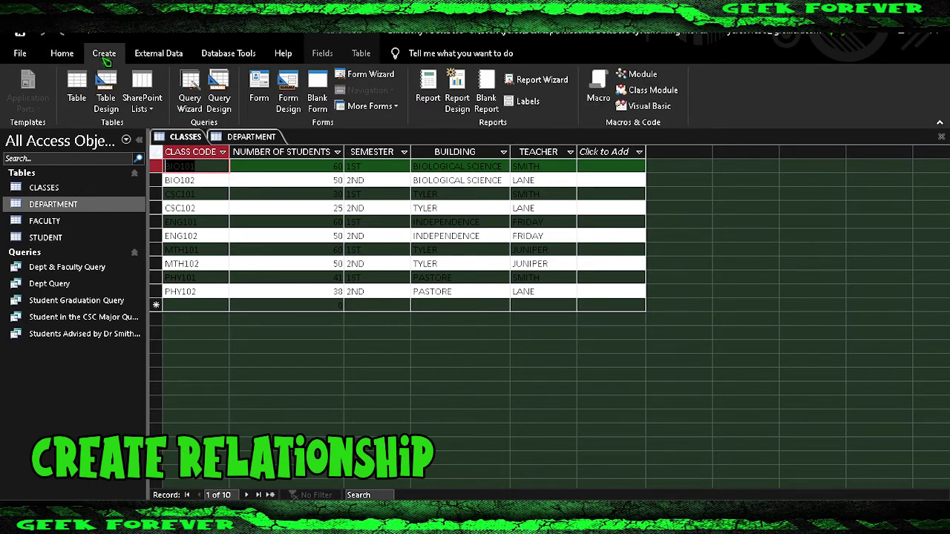
left_click(220, 95)
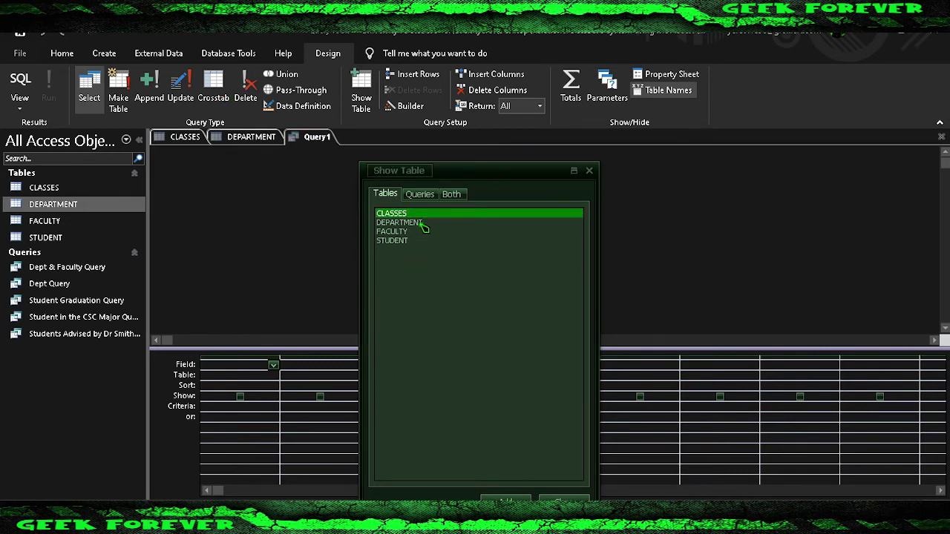
left_click(505, 499)
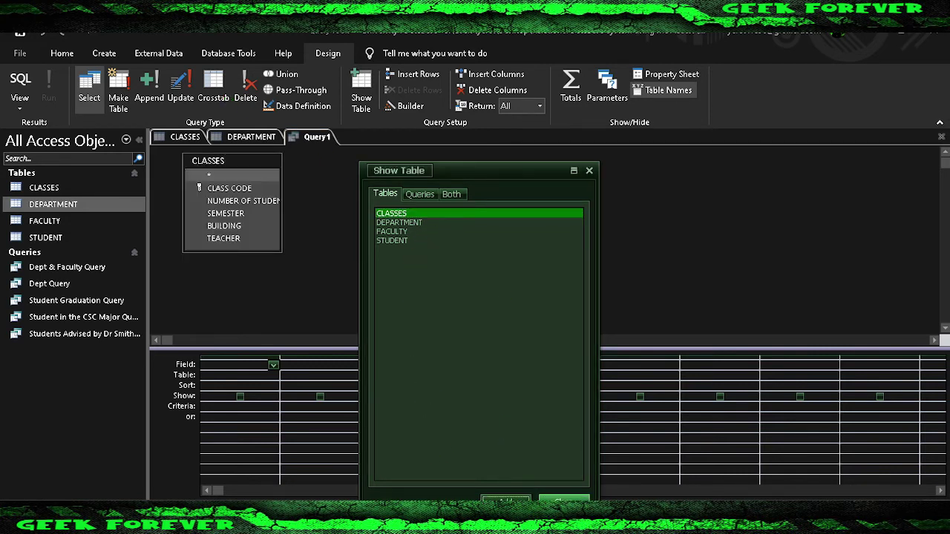
left_click(564, 499)
left_click_drag(281, 252, 299, 283)
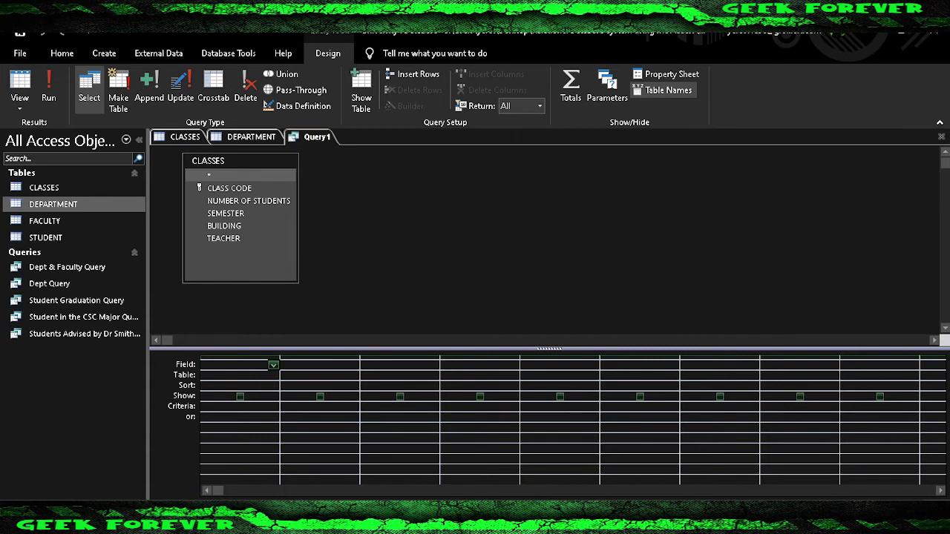
Add the CLASS CODE and SEMESTER fields to the query and sort SEMESTER in ascending order.
left_click_drag(243, 188, 276, 366)
left_click(274, 365)
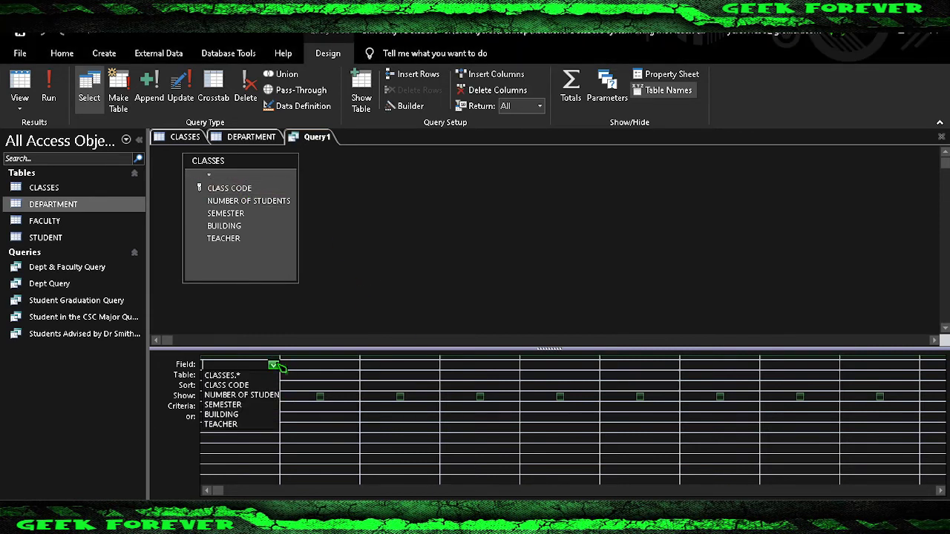
left_click(270, 385)
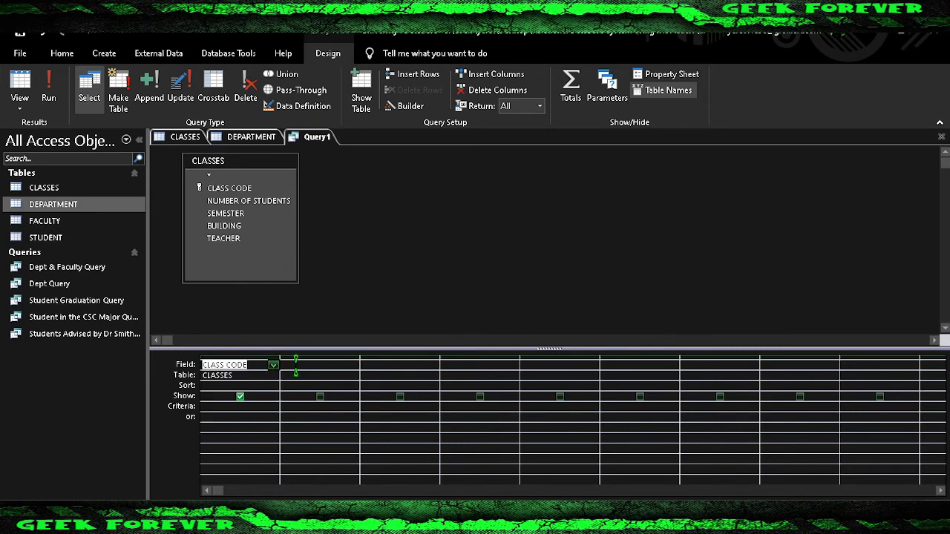
left_click(348, 365)
left_click(354, 365)
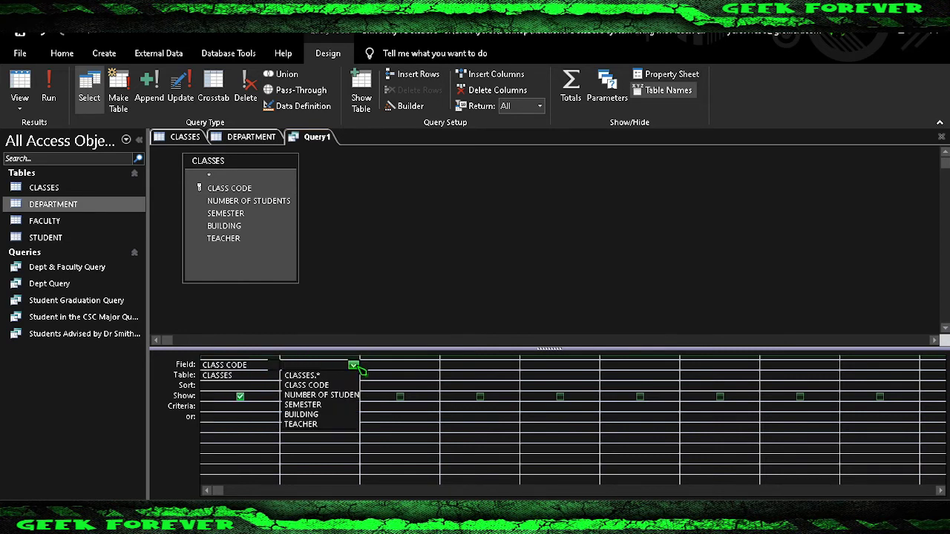
left_click(319, 404)
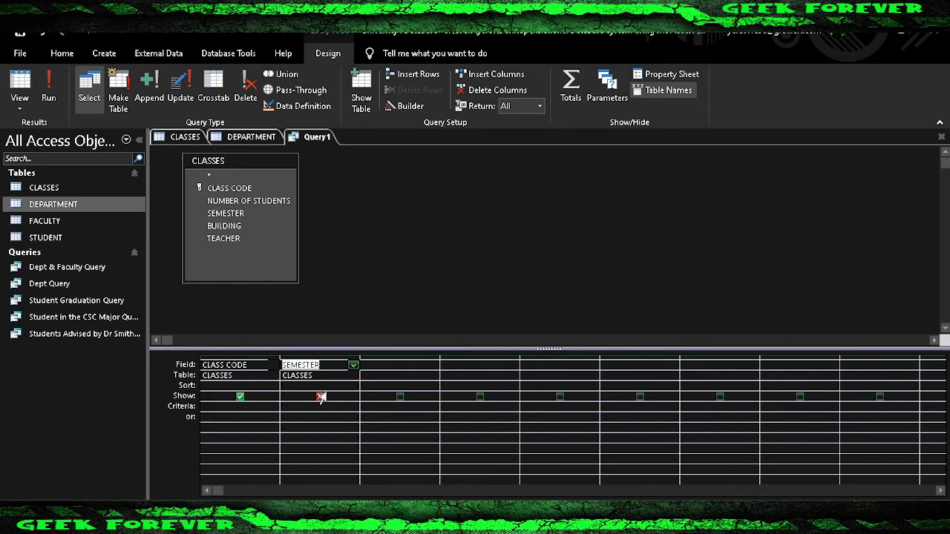
left_click(324, 385)
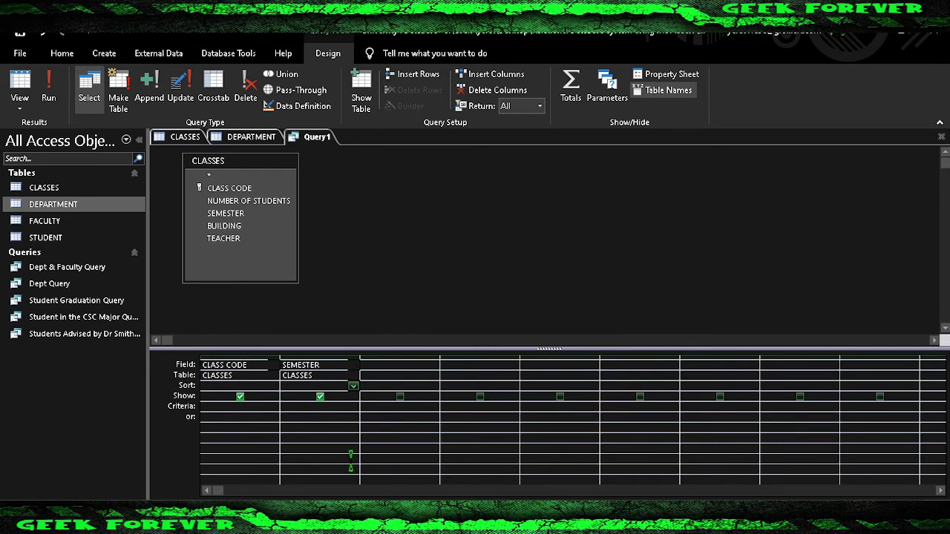
left_click(354, 387)
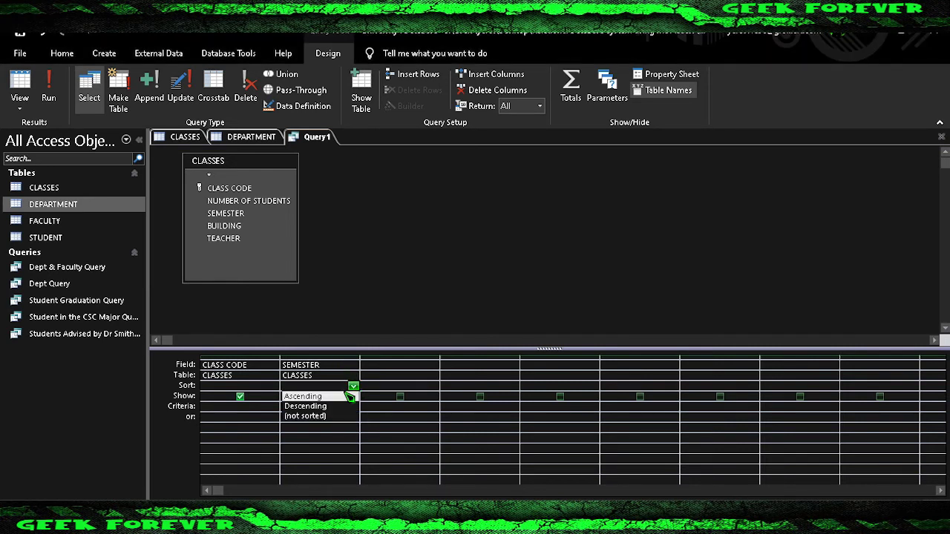
left_click(347, 396)
Add the BUILDING and TEACHER fields from CLASSES as the query's third and fourth columns.
left_click(376, 365)
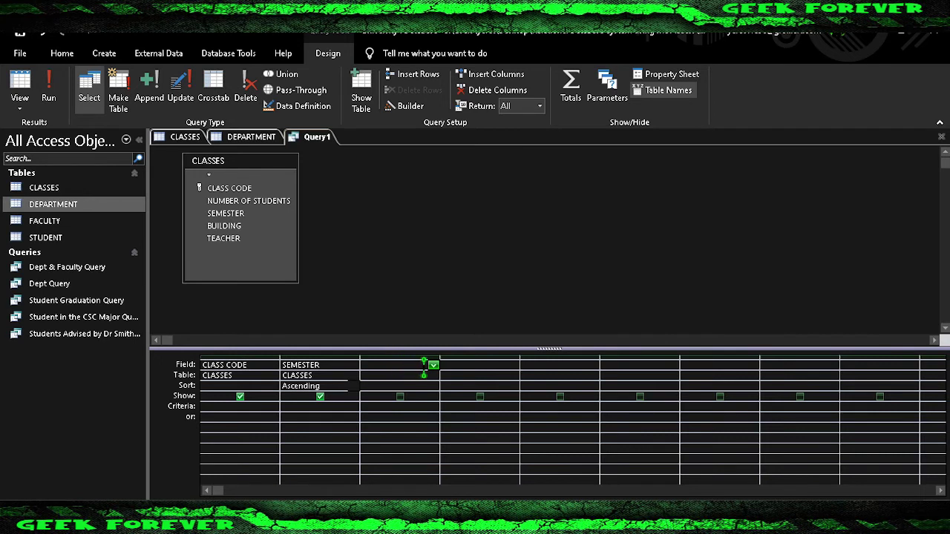
left_click(433, 366)
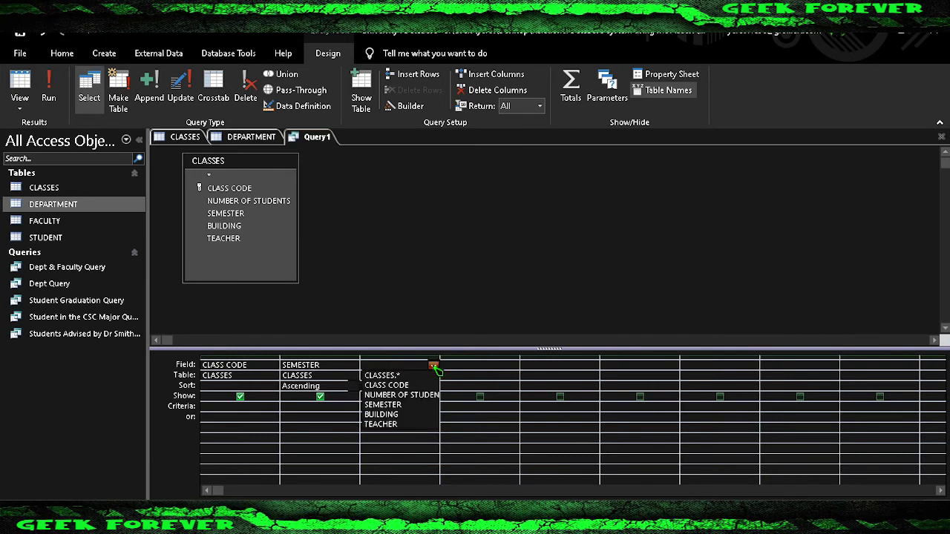
left_click(419, 415)
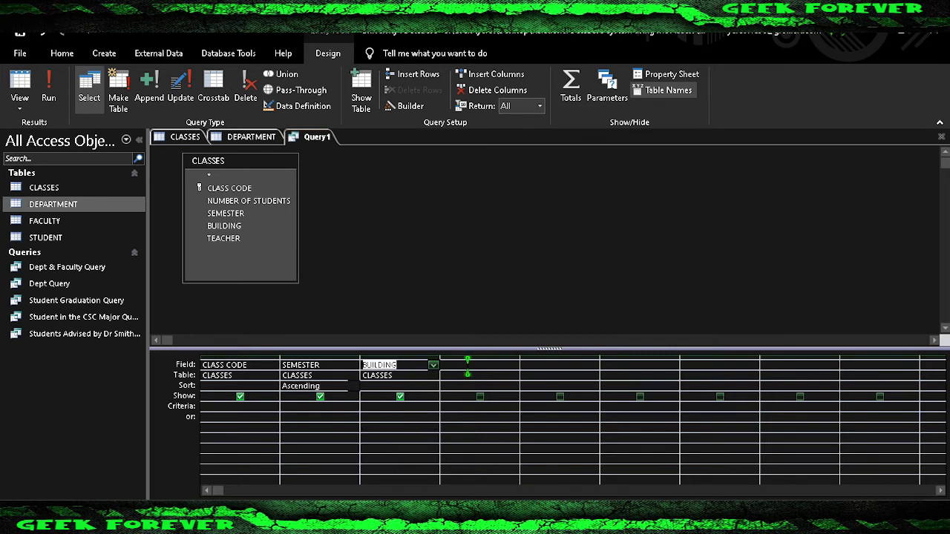
left_click(467, 363)
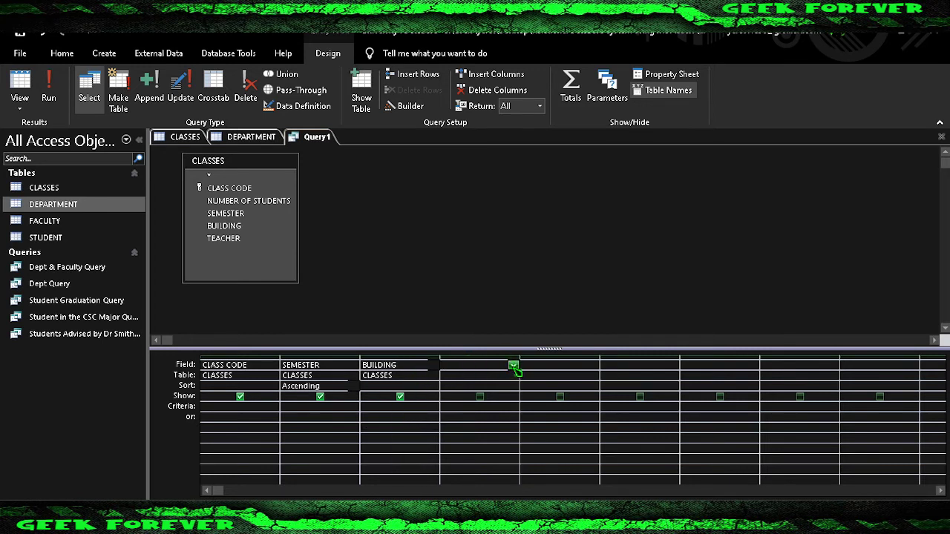
left_click(514, 366)
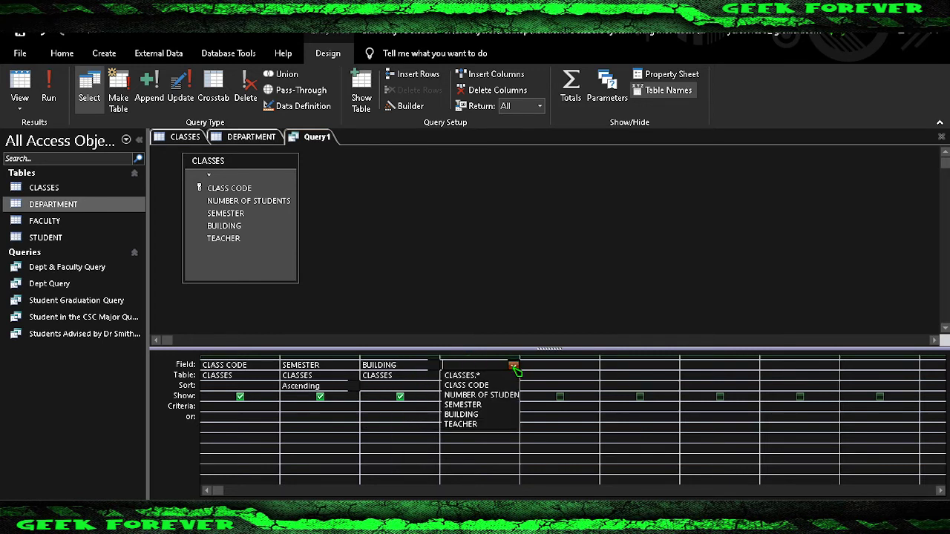
left_click(491, 425)
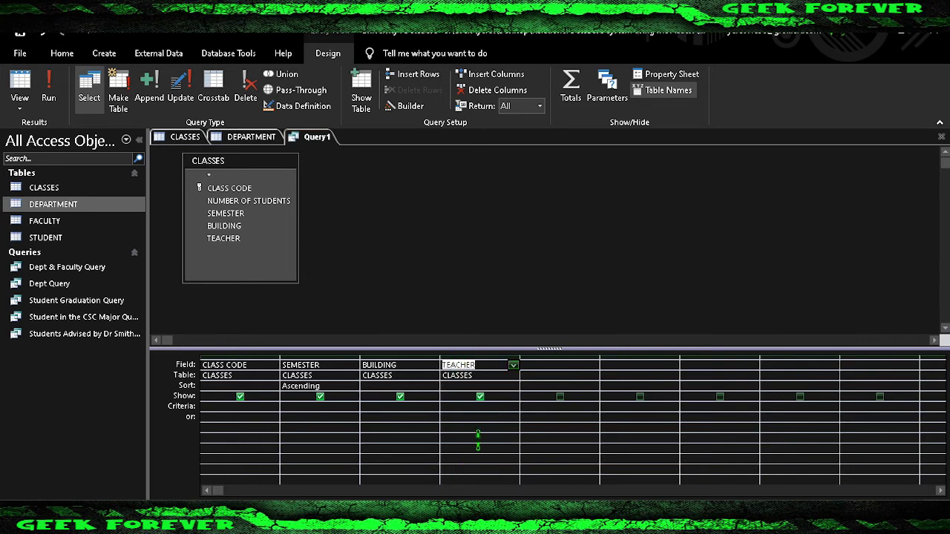
left_click(544, 364)
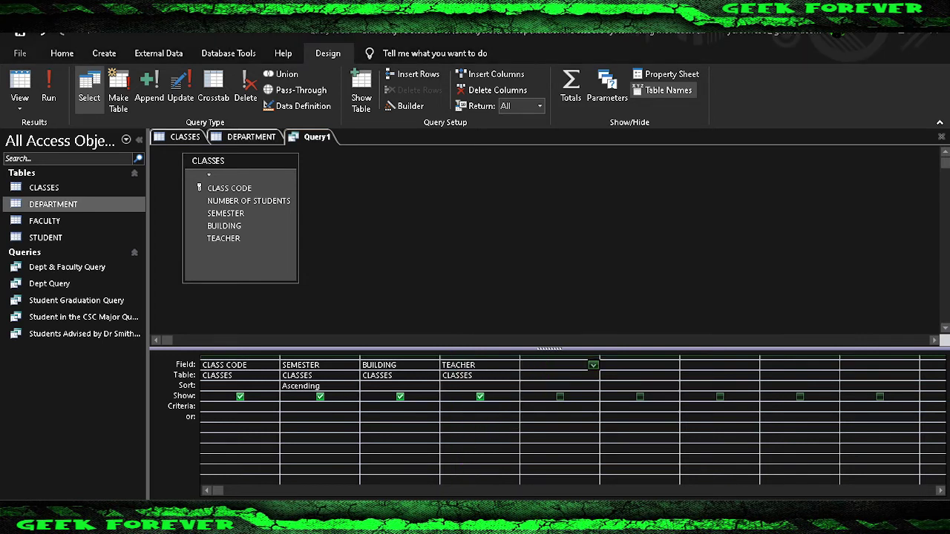
Save the query as "All Classes Offered by the Computer Science Department Query" and run it to check the records.
right_click(313, 142)
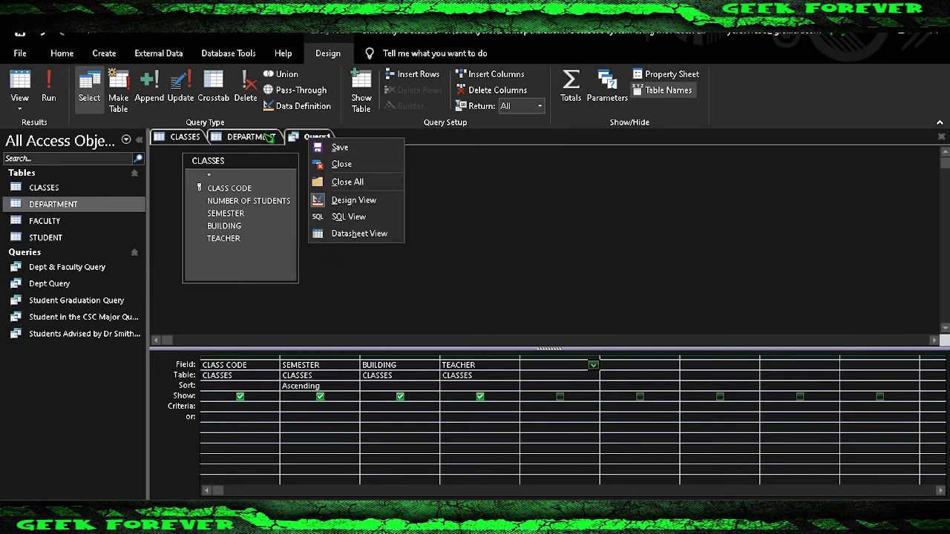
left_click(338, 148)
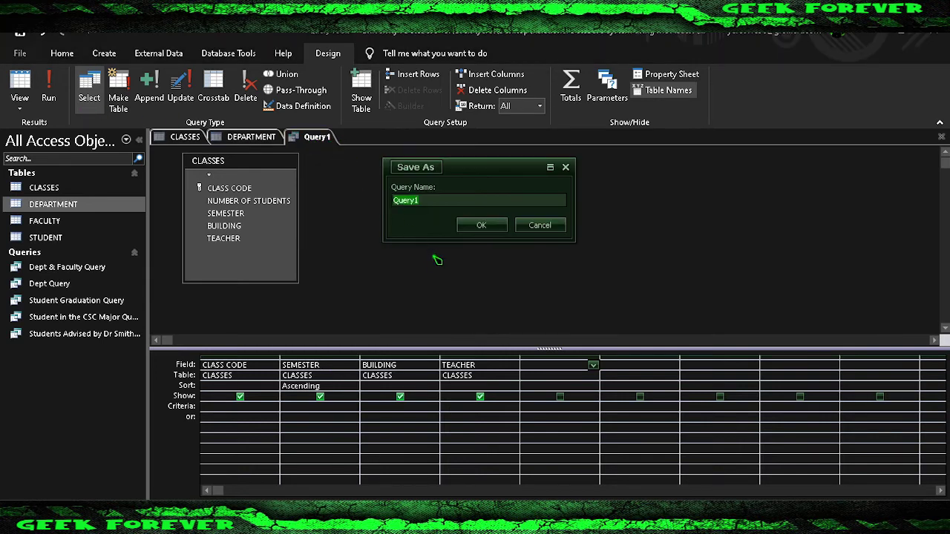
key("ctrl+v")
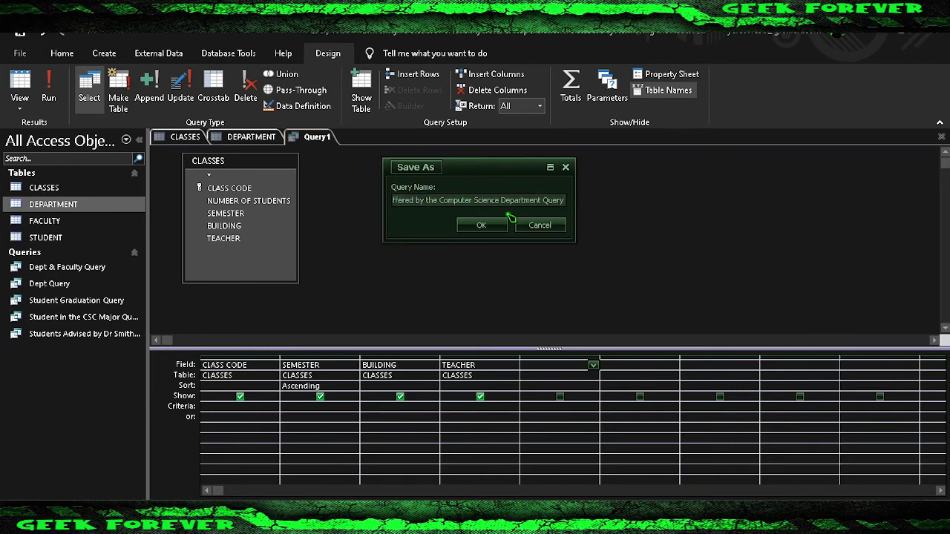
left_click(484, 225)
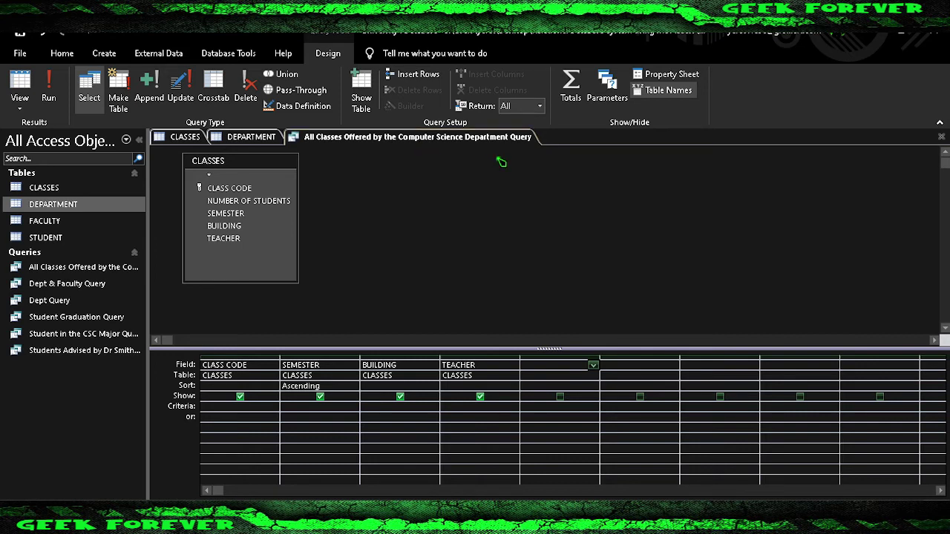
left_click(49, 89)
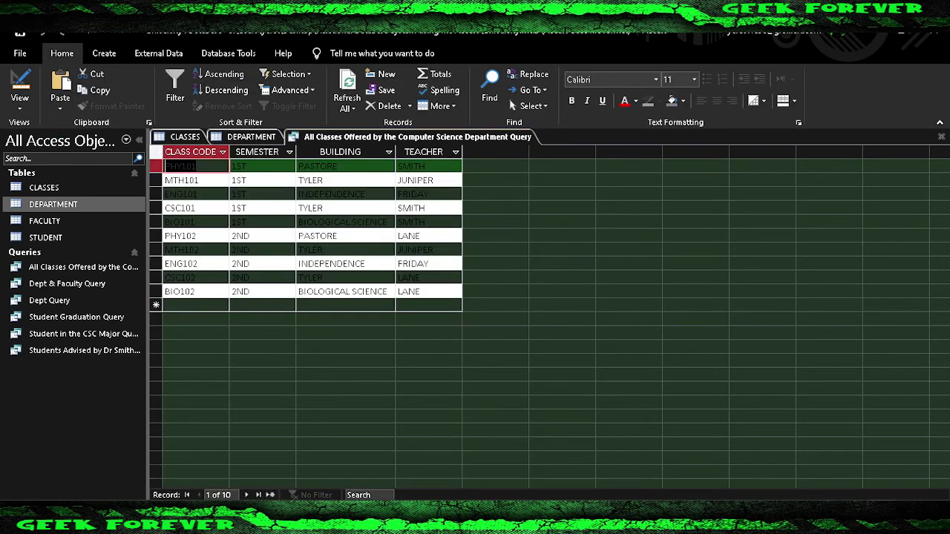
key("Tab")
key("Down")
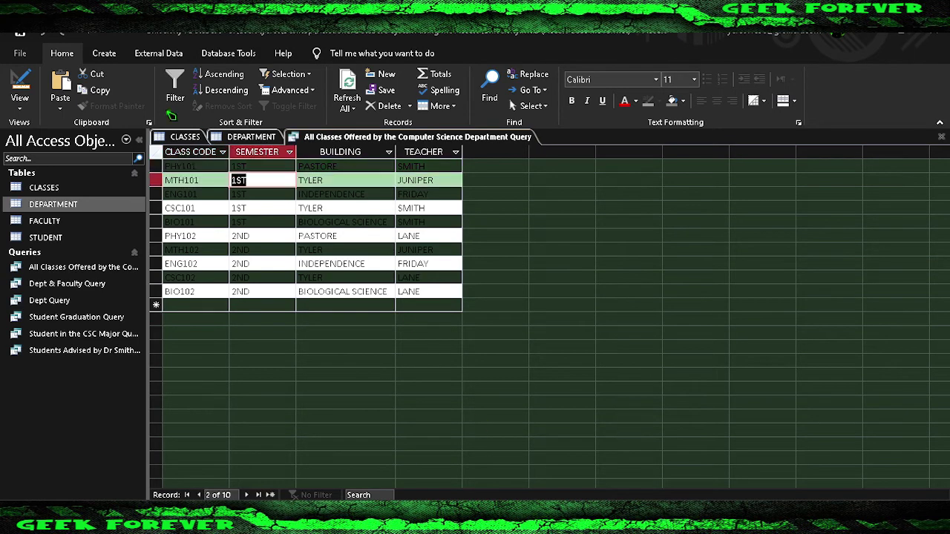
Return the query to Design View and set the SEMESTER criterion to =1ST.
left_click(21, 109)
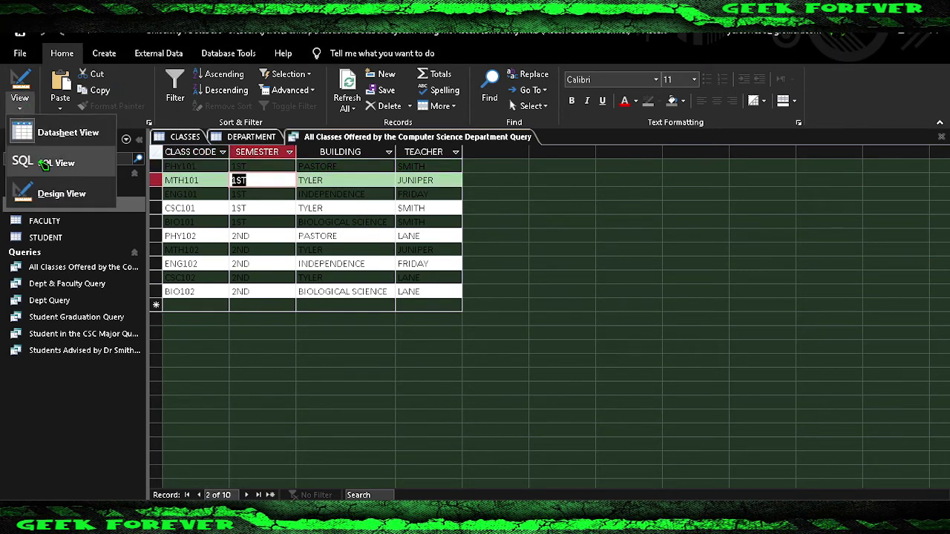
left_click(48, 195)
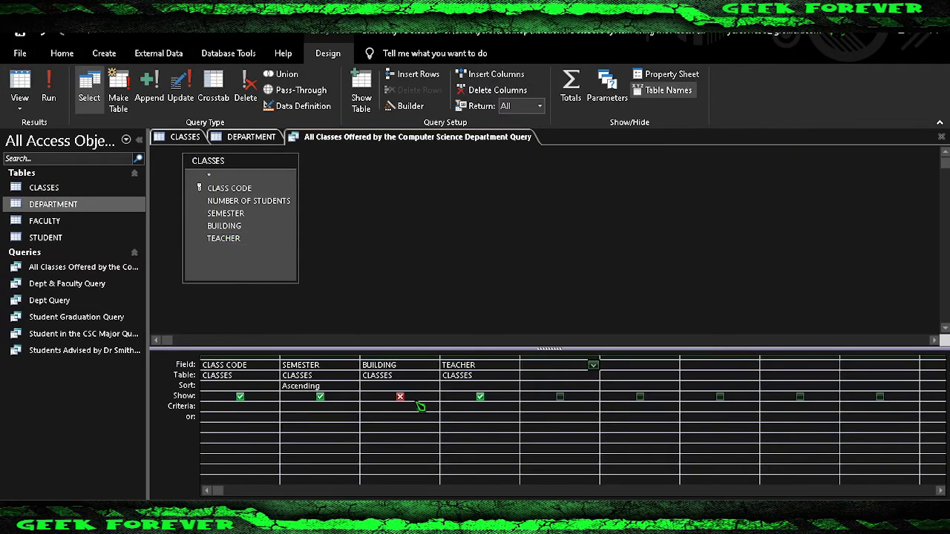
left_click(400, 396)
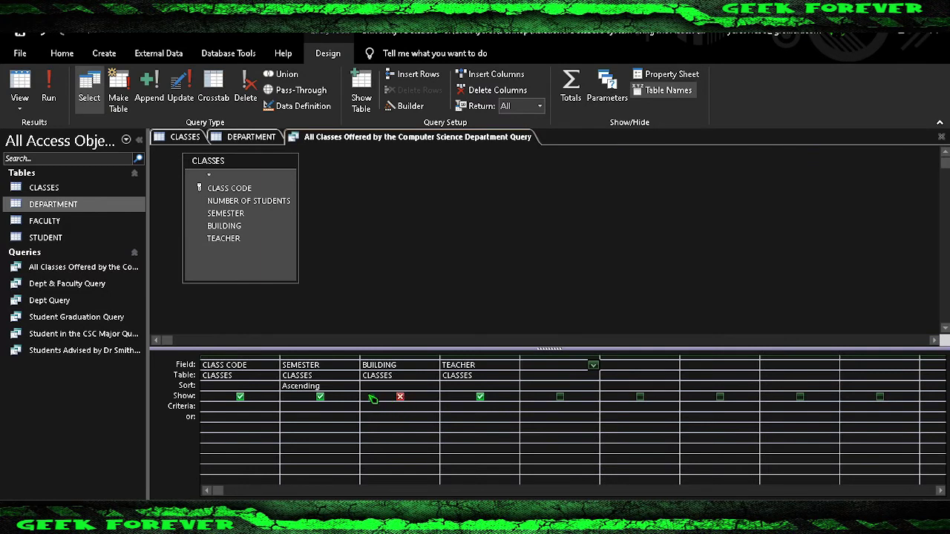
left_click(311, 407)
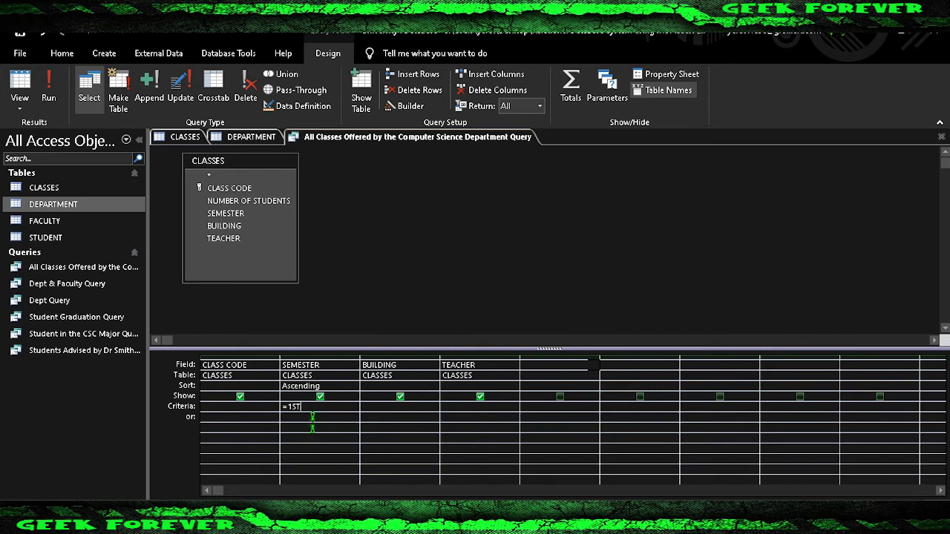
left_click(321, 419)
Save the filtered classes query, run it to check its records, and close it.
right_click(388, 143)
left_click(399, 147)
left_click(48, 96)
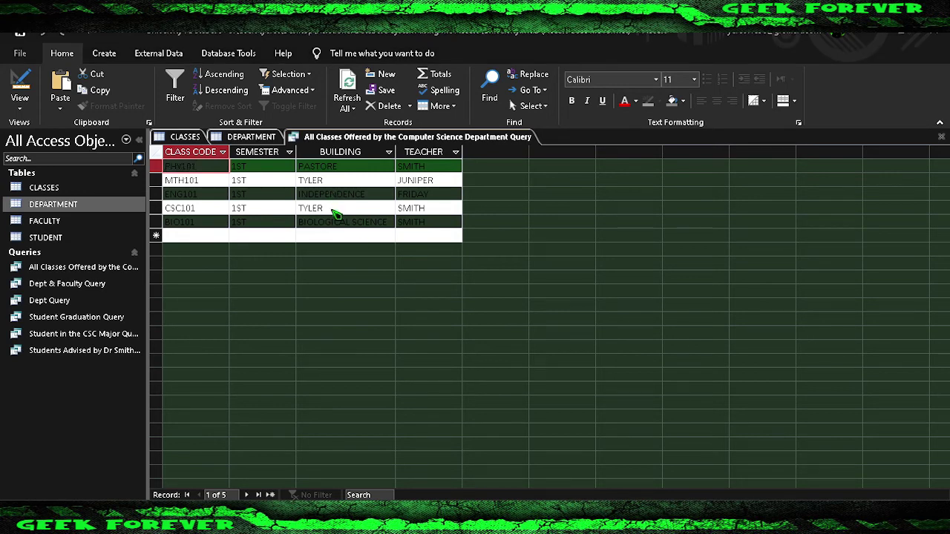
right_click(352, 139)
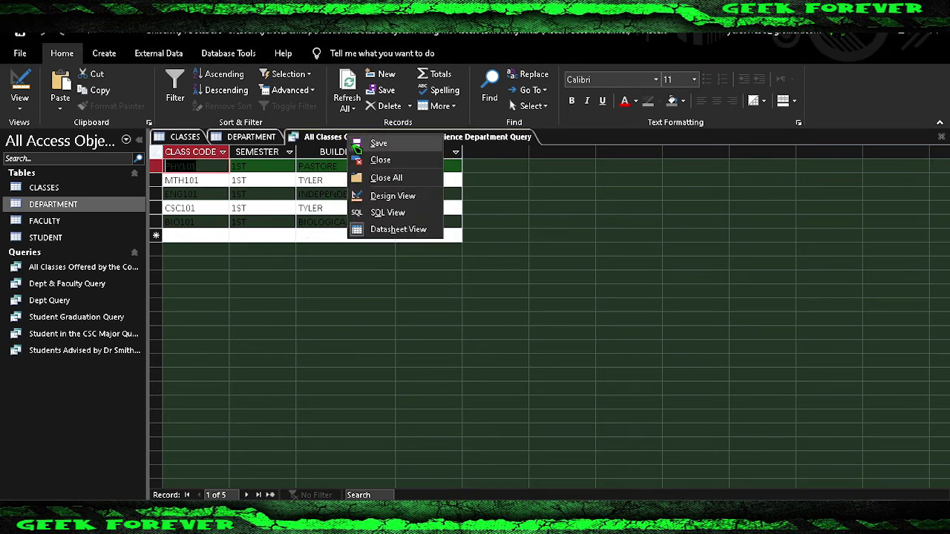
left_click(378, 160)
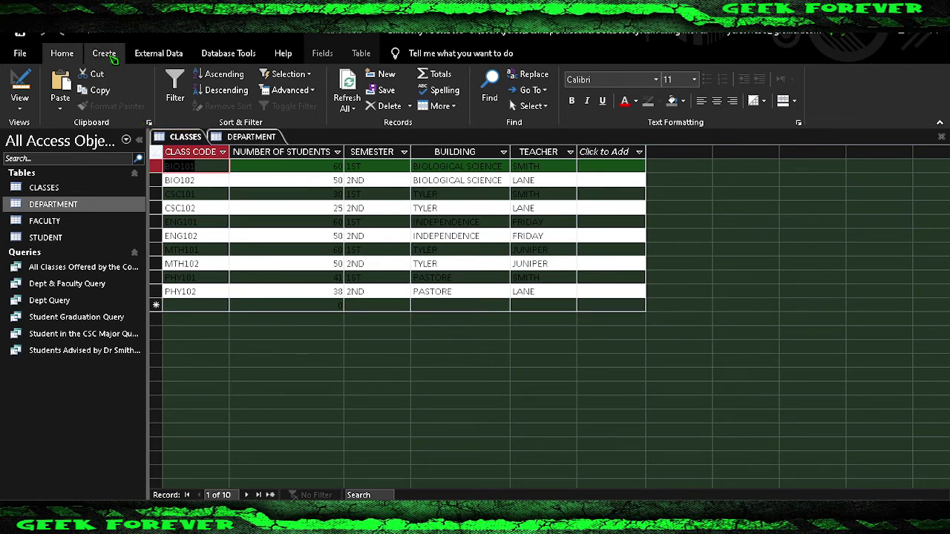
Open the FACULTY table and create a new query in Design View containing the FACULTY and CLASSES tables.
double_click(74, 223)
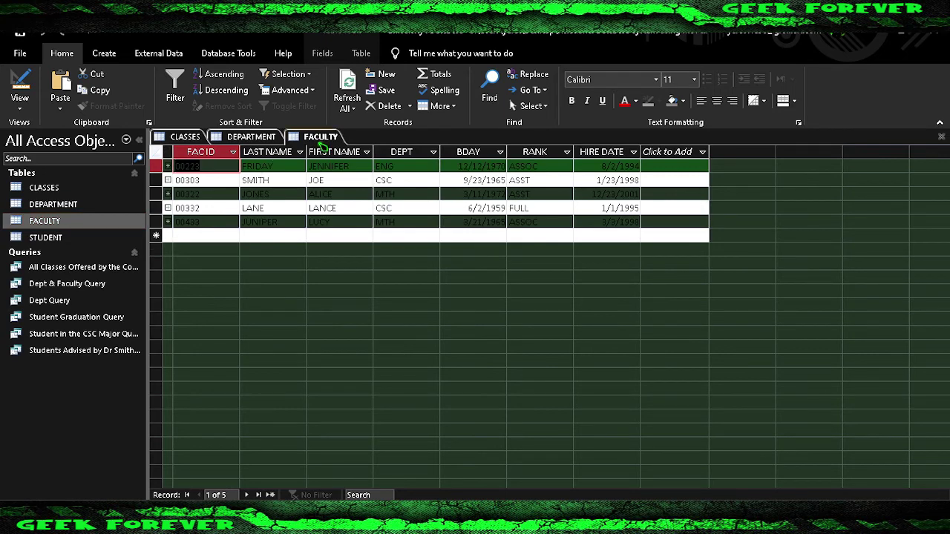
left_click(105, 55)
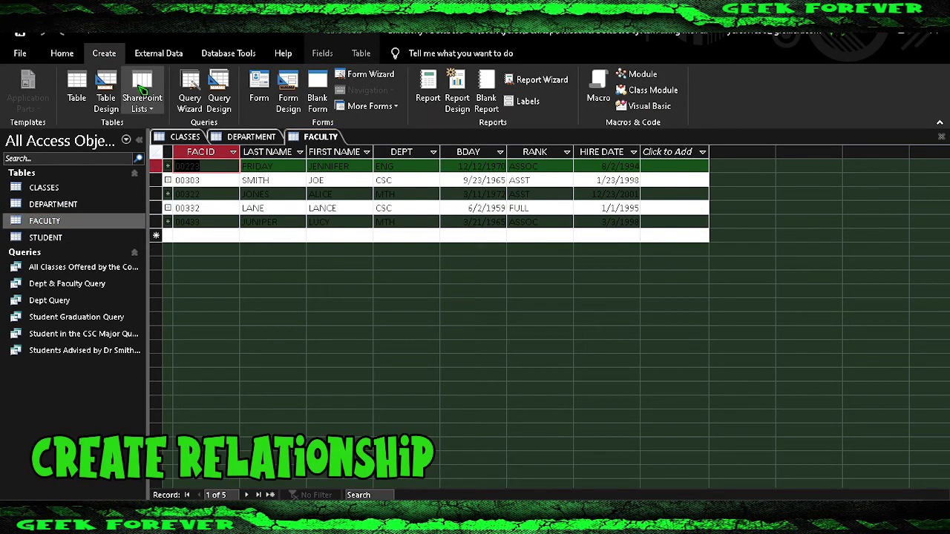
left_click(219, 94)
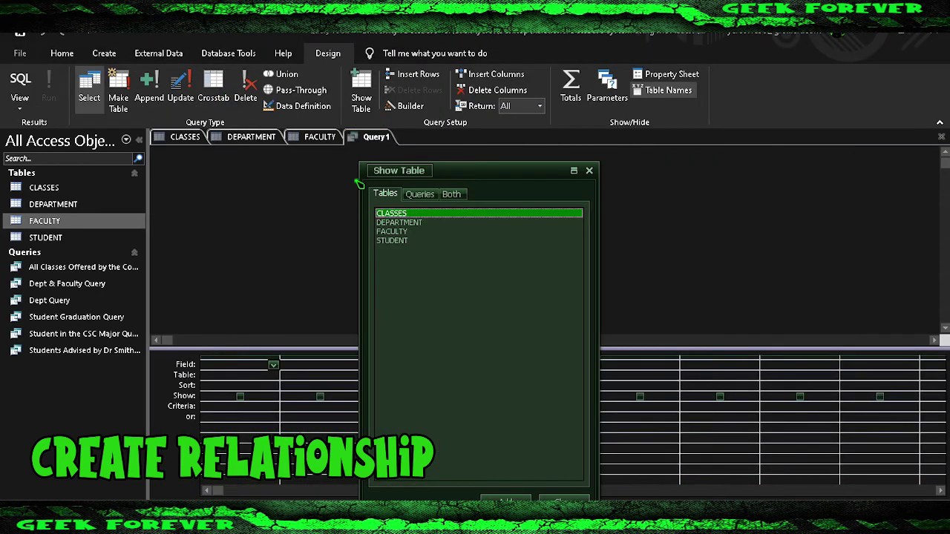
double_click(415, 232)
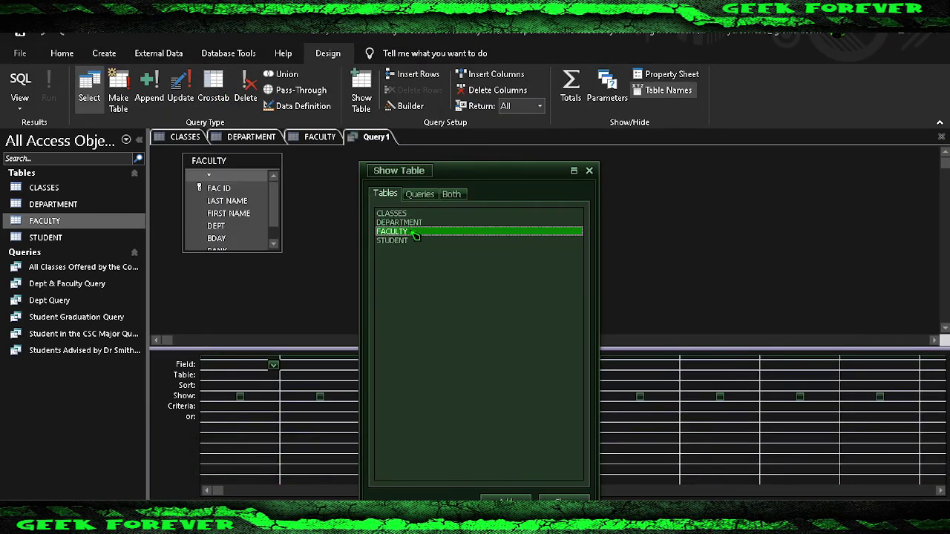
double_click(404, 214)
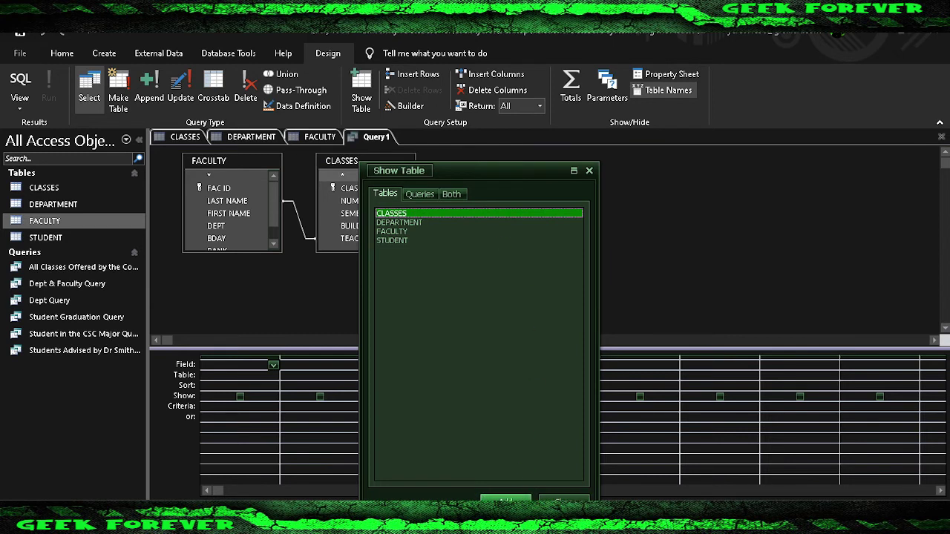
left_click(564, 499)
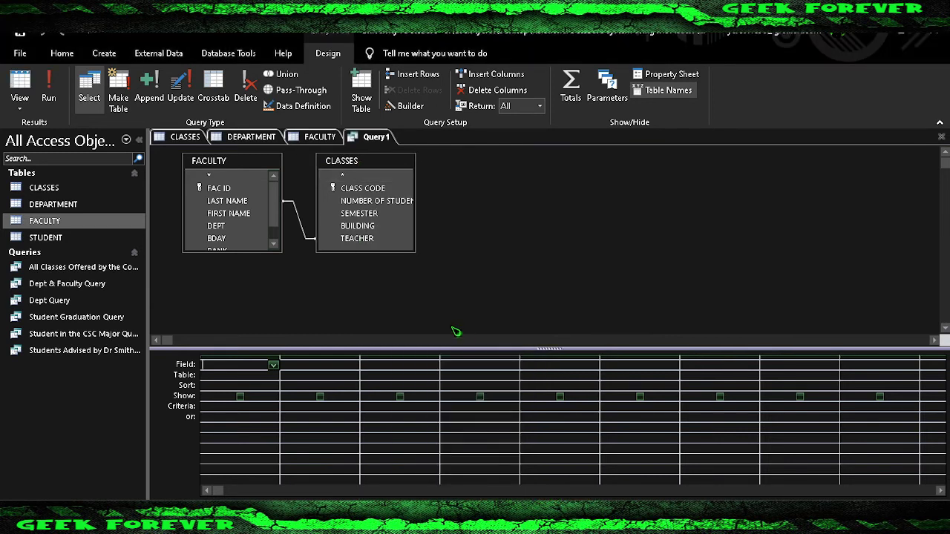
Enlarge the FACULTY and CLASSES field lists in the query design so all field names fit.
left_click_drag(264, 253, 260, 284)
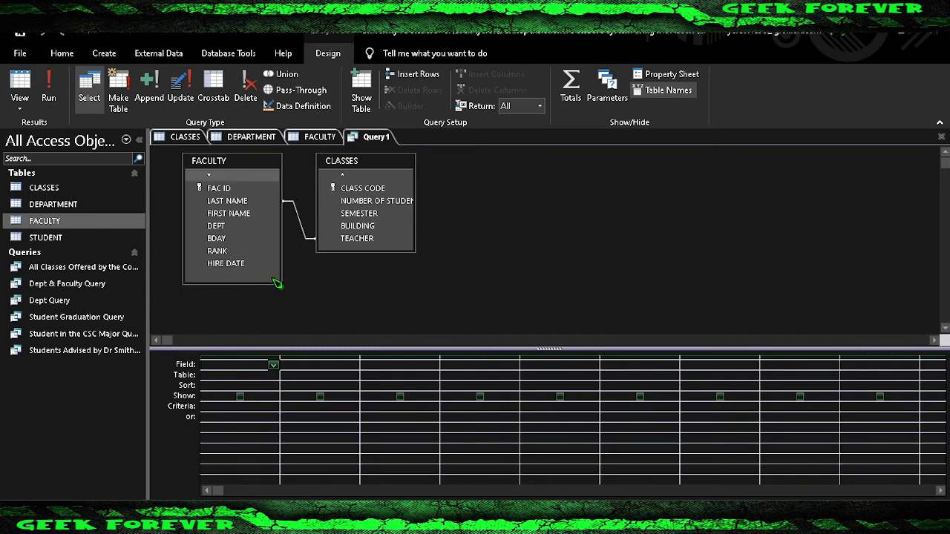
left_click(420, 256)
left_click_drag(414, 249, 437, 263)
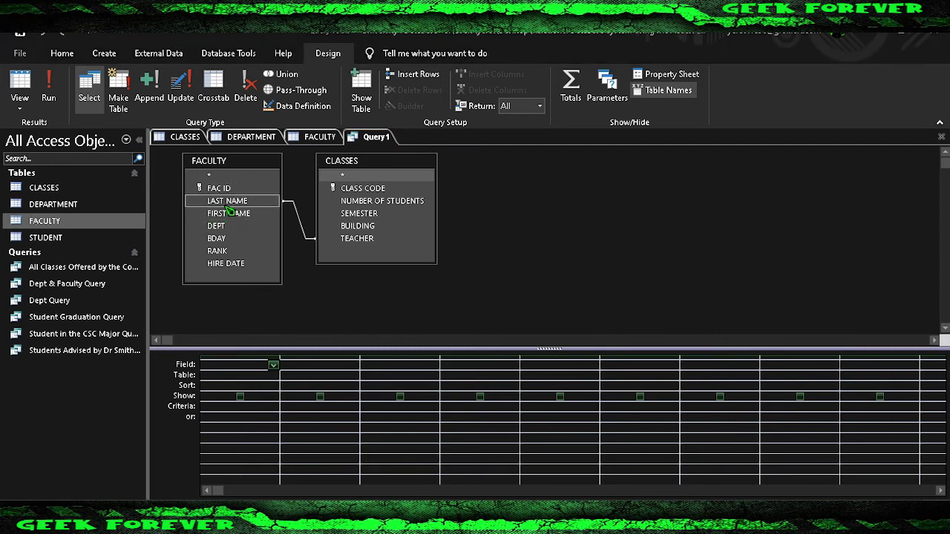
Add the LAST NAME and DEPT fields from FACULTY as the query's first and second columns.
left_click_drag(228, 202, 265, 364)
left_click(273, 364)
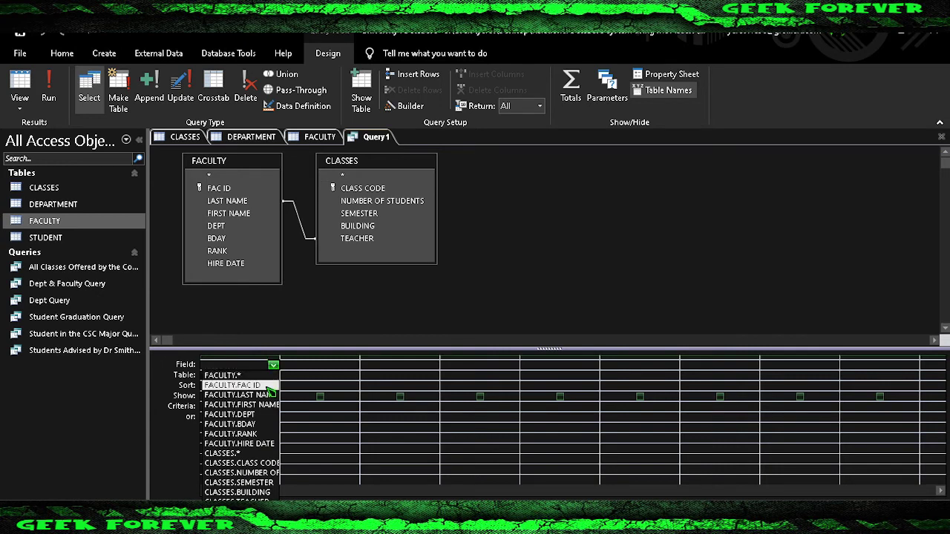
left_click(275, 396)
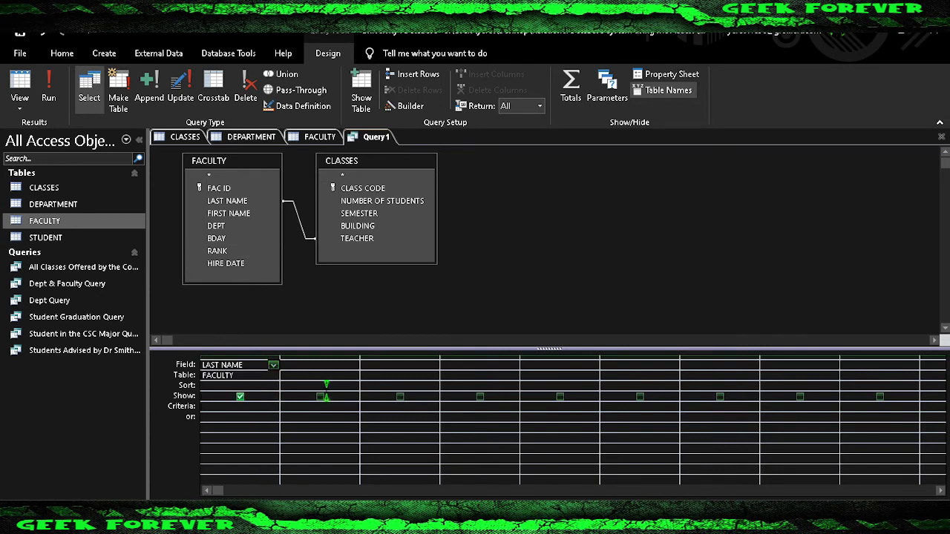
left_click(353, 365)
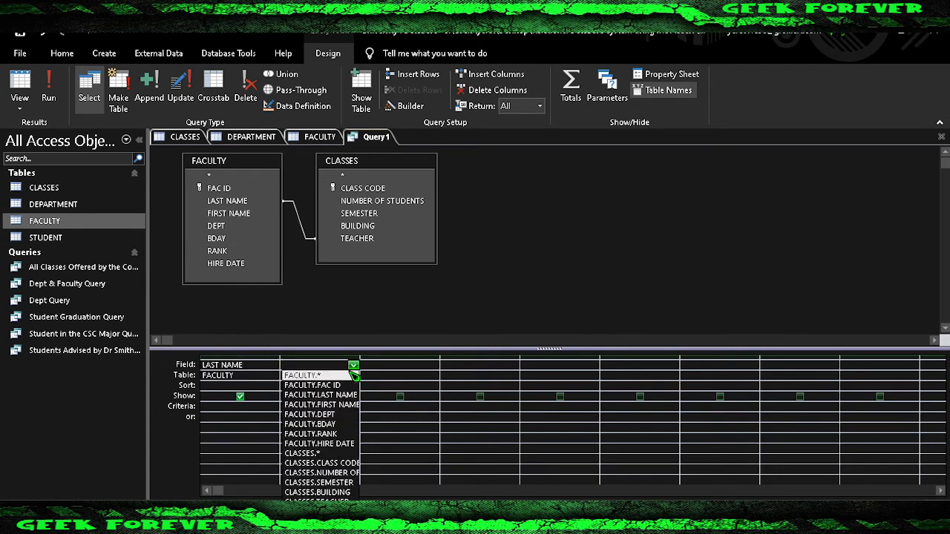
left_click(344, 414)
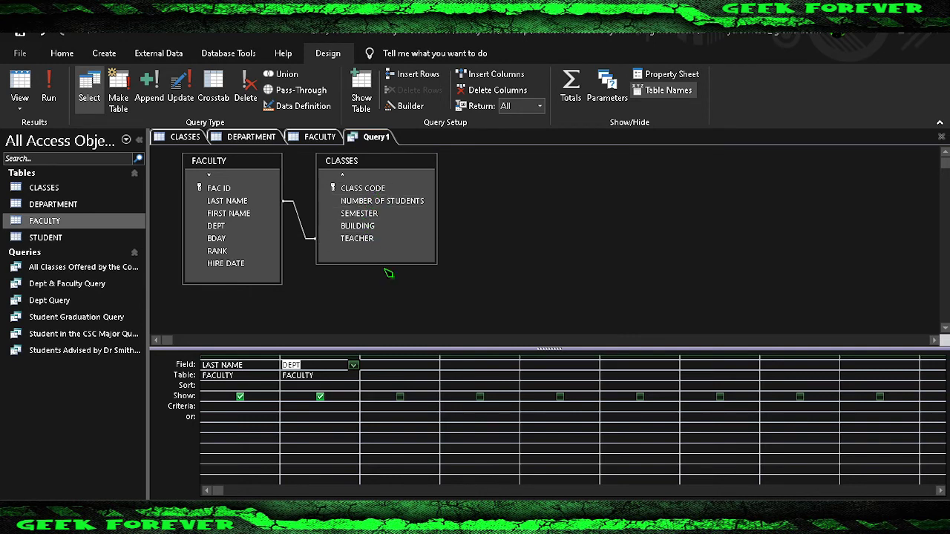
Add the CLASS CODE and NUMBER OF STUDENTS fields from CLASSES as the query's third and fourth columns.
left_click(430, 367)
left_click(434, 367)
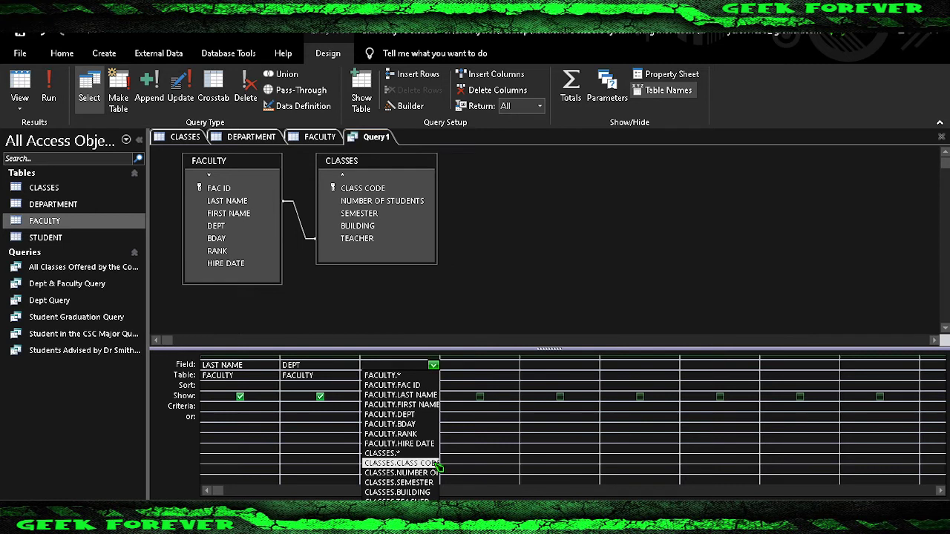
left_click(400, 464)
left_click(465, 364)
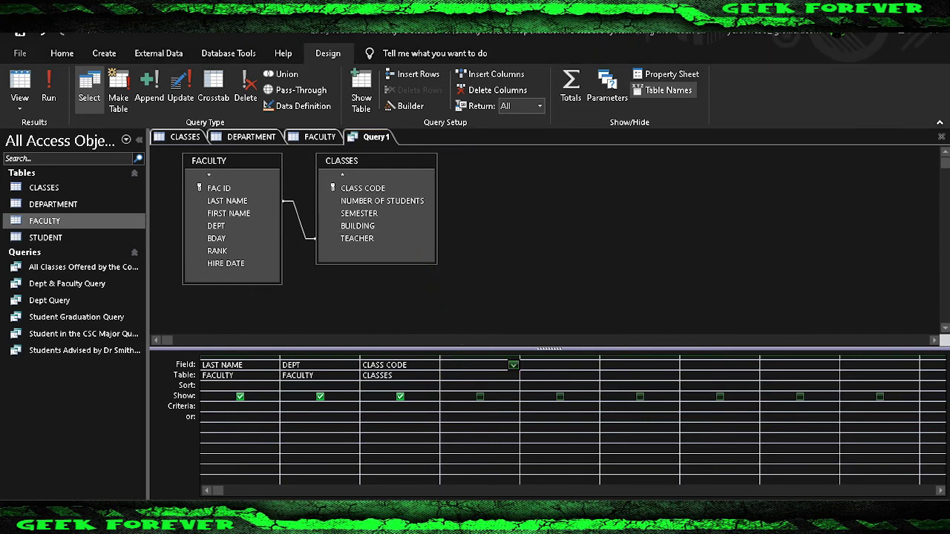
left_click(513, 365)
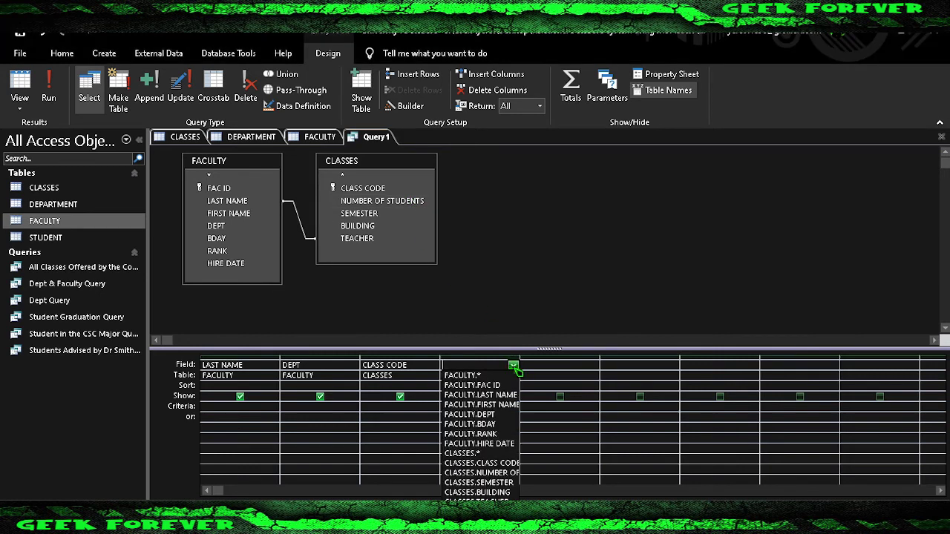
left_click(517, 475)
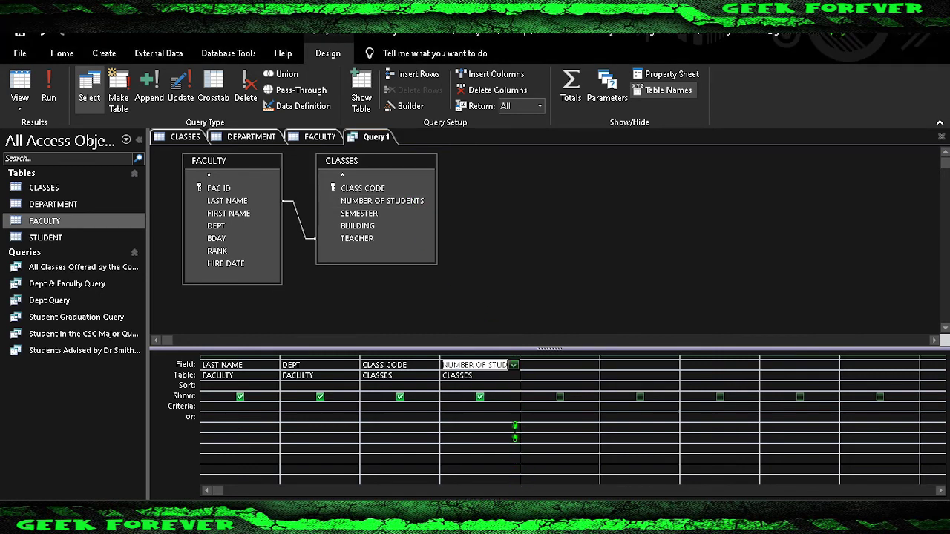
Set the NUMBER OF STUDENTS criterion to >50 and save the query as "Classes with more than 50 Students Query".
left_click(513, 385)
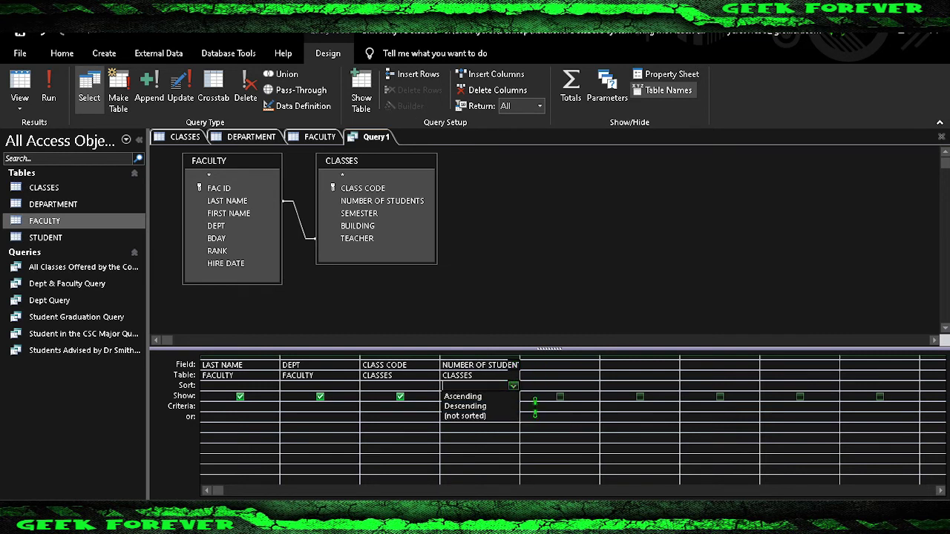
left_click(538, 408)
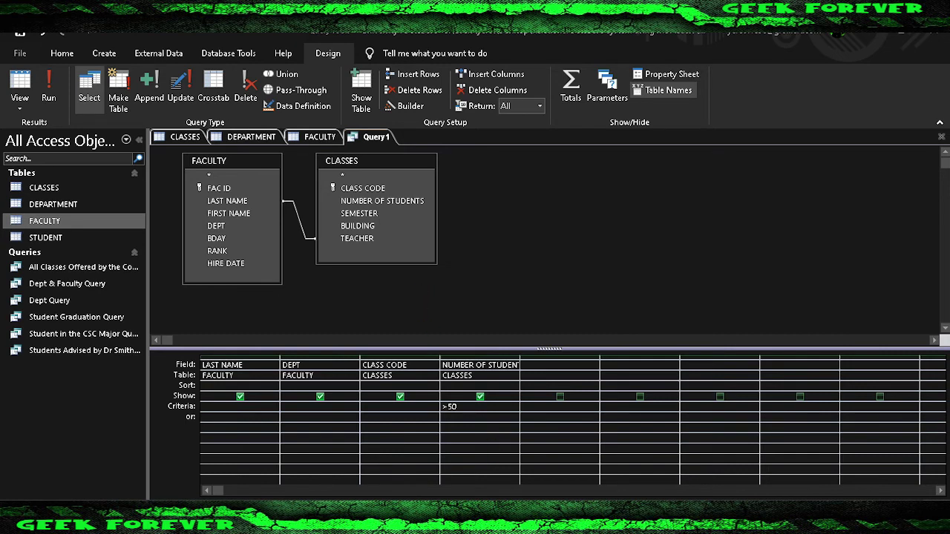
right_click(374, 139)
left_click(383, 147)
type("Classes with more than 50 Students Query")
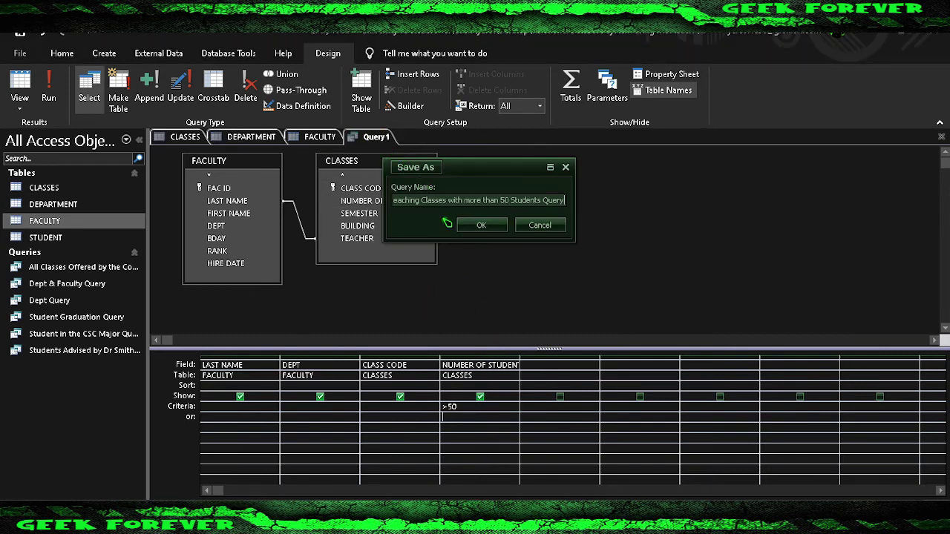
left_click(494, 227)
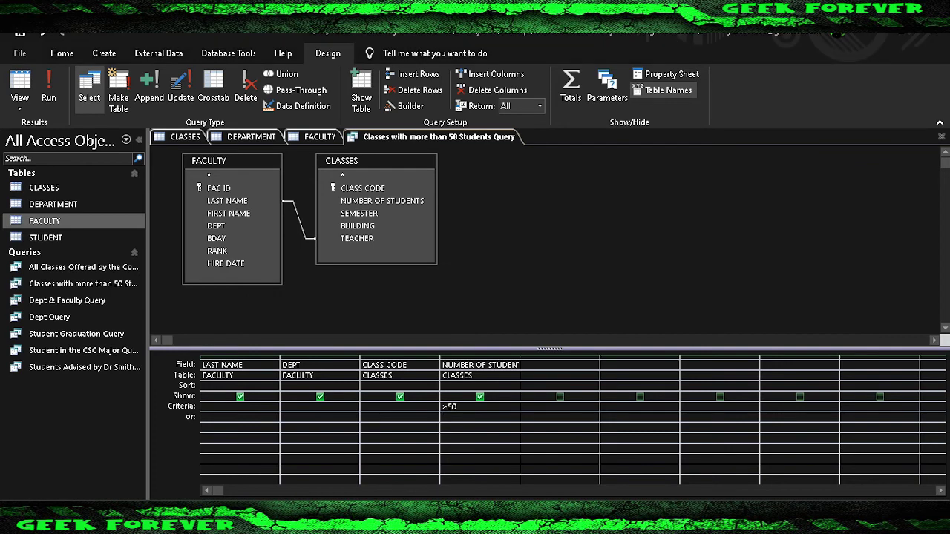
Save the query of classes with more than 50 students, run it to check its records, and close it.
right_click(425, 137)
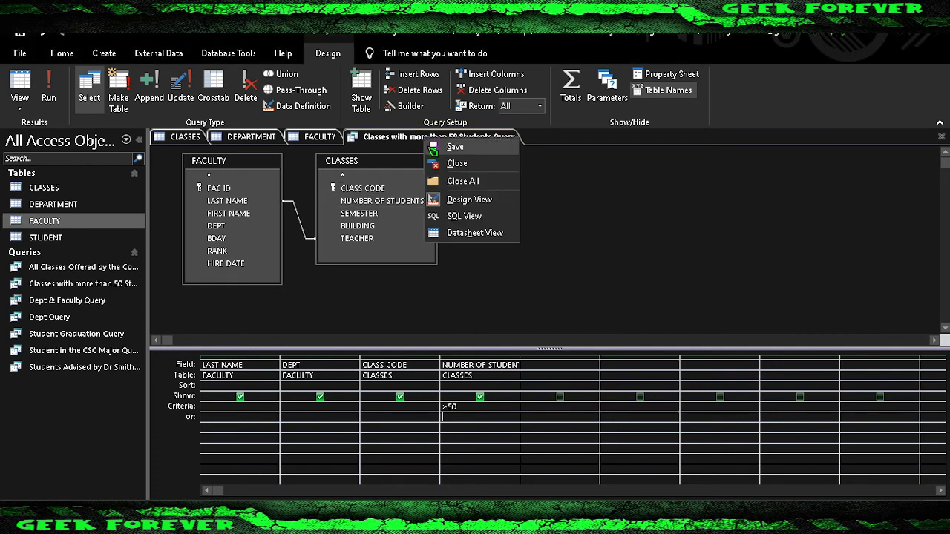
left_click(429, 148)
left_click(46, 93)
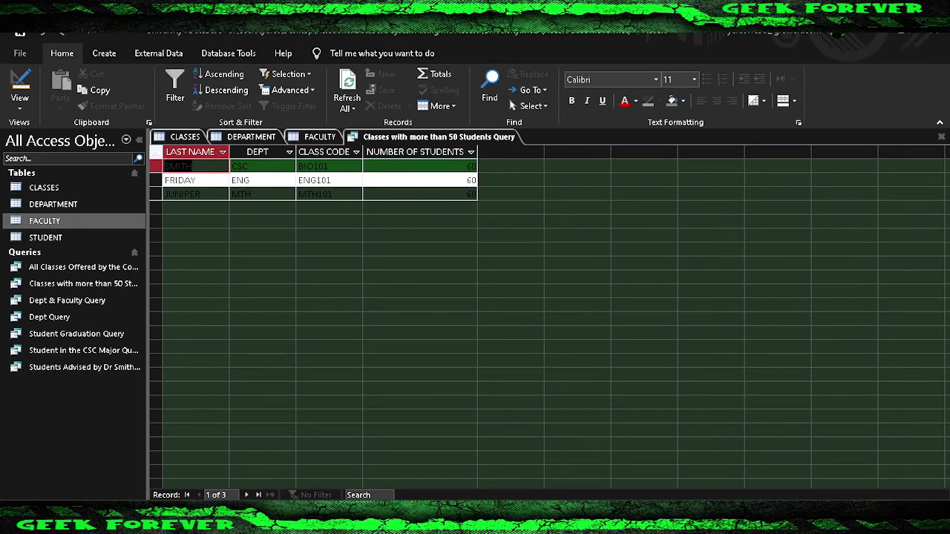
right_click(455, 139)
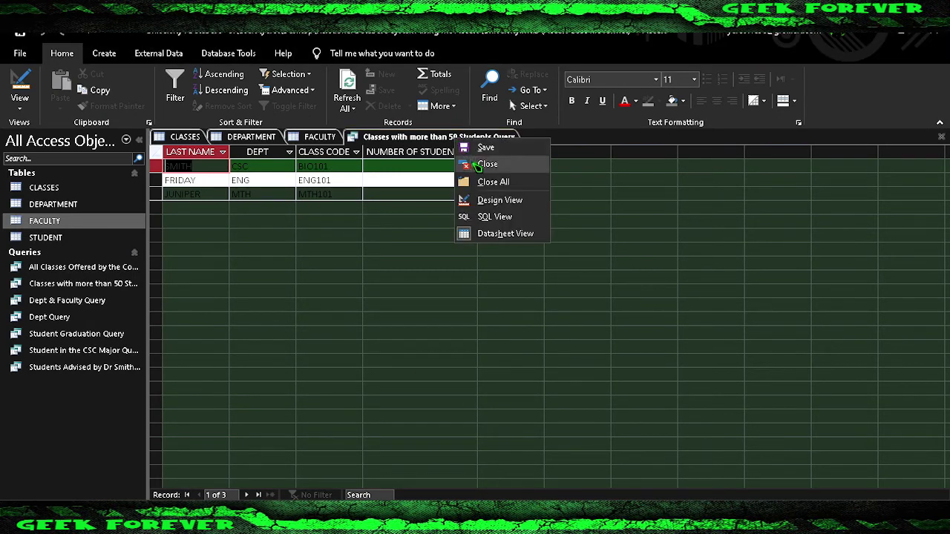
left_click(477, 165)
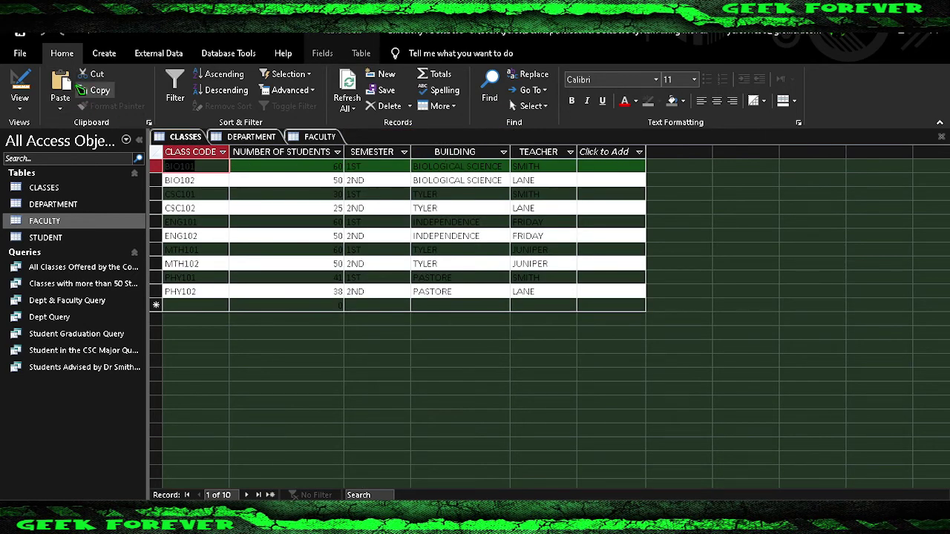